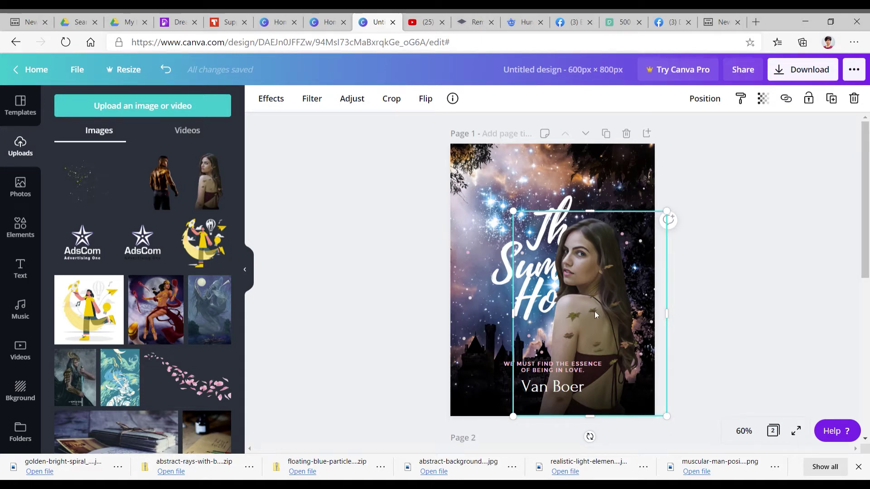
Move the woman photo left on the cover and browse the Duotone and Color Mix effects for it
{"action": "left_click_drag", "start_coordinate": [594, 317], "coordinate": [539, 322]}
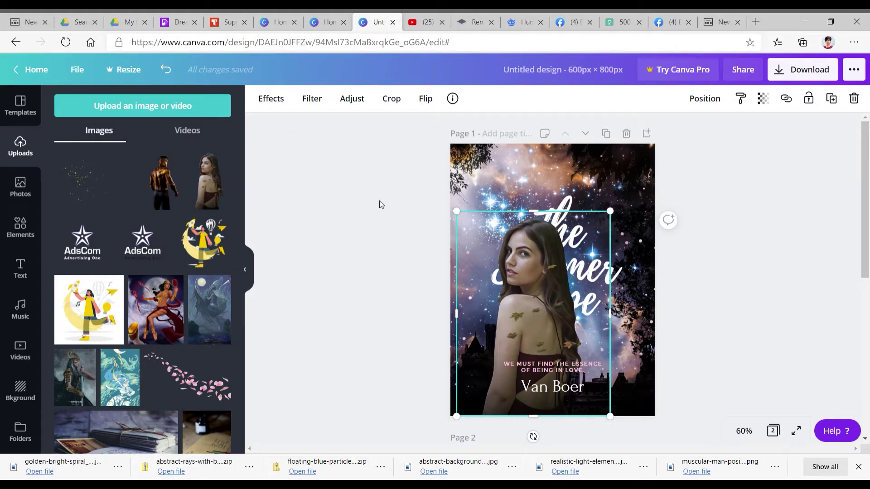
{"action": "left_click", "coordinate": [280, 105]}
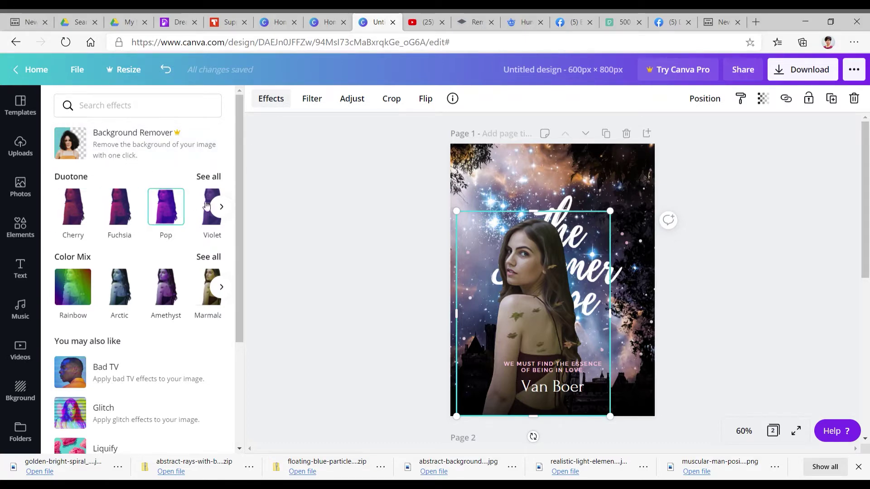
{"action": "left_click", "coordinate": [220, 206]}
{"action": "left_click", "coordinate": [222, 207]}
{"action": "left_click", "coordinate": [221, 207]}
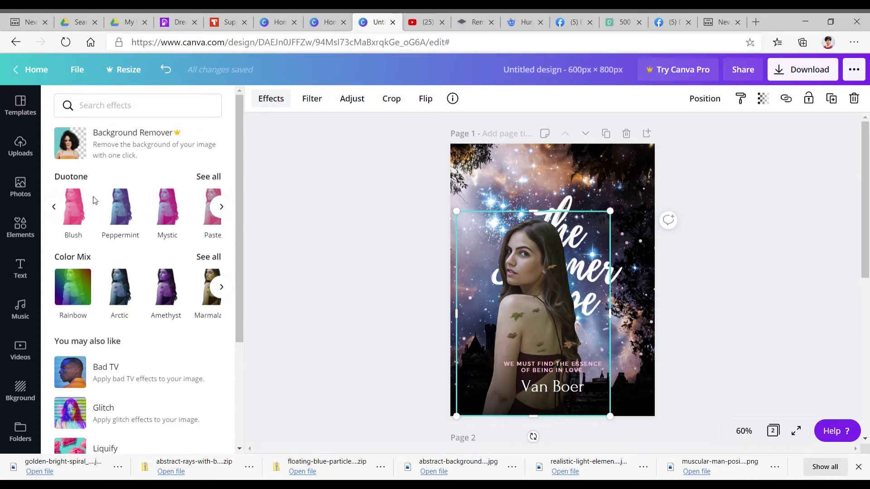
{"action": "left_click", "coordinate": [226, 209]}
{"action": "left_click", "coordinate": [227, 209]}
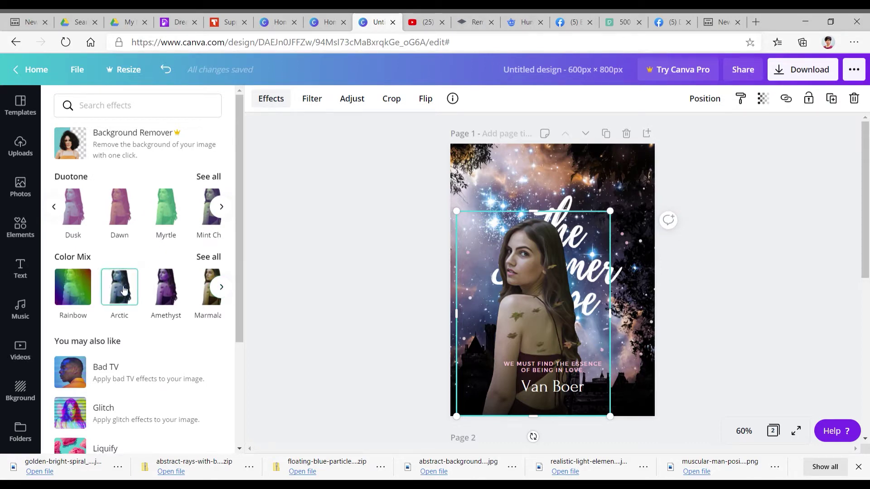
{"action": "left_click", "coordinate": [221, 287]}
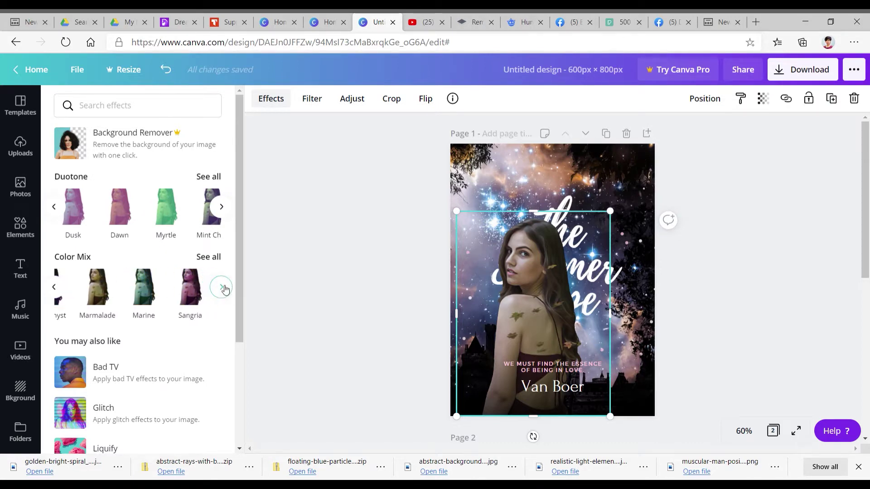
{"action": "left_click", "coordinate": [54, 287]}
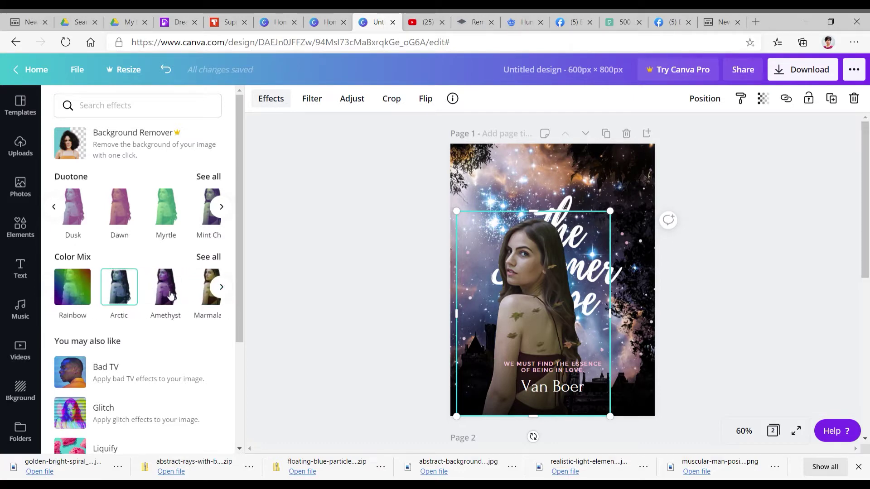
Try the Marmalade and Glow color mix effects on the woman photo and shift it right
{"action": "left_click", "coordinate": [209, 297]}
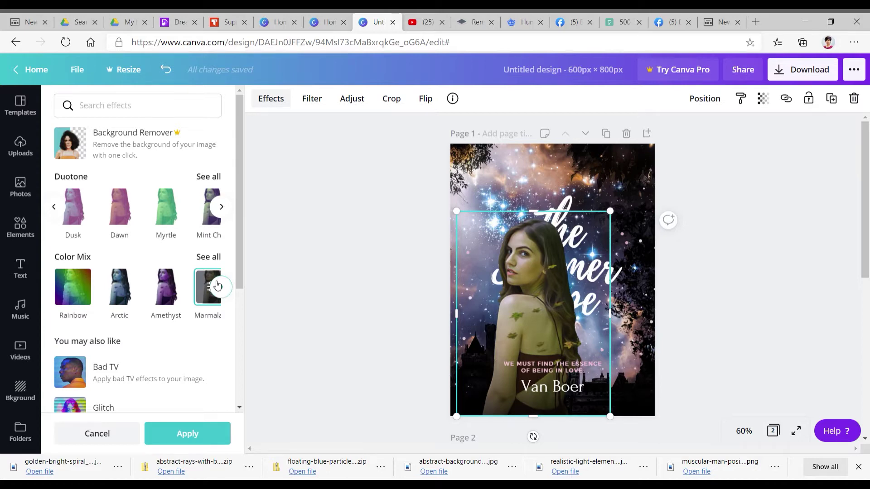
{"action": "left_click", "coordinate": [222, 287]}
{"action": "left_click", "coordinate": [221, 287]}
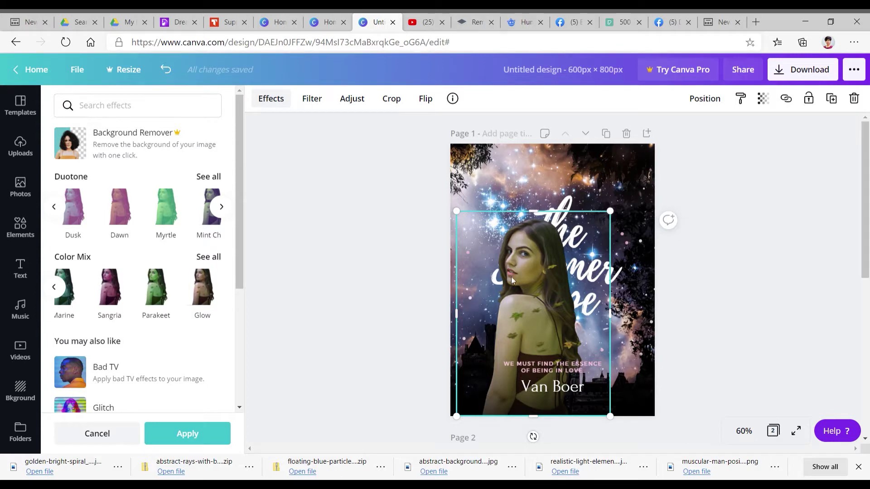
{"action": "left_click", "coordinate": [211, 294]}
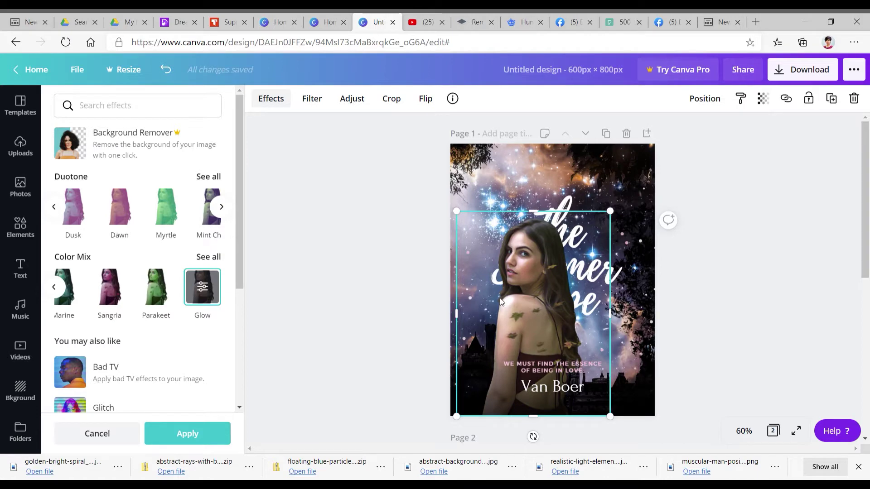
{"action": "left_click_drag", "start_coordinate": [539, 324], "coordinate": [563, 324]}
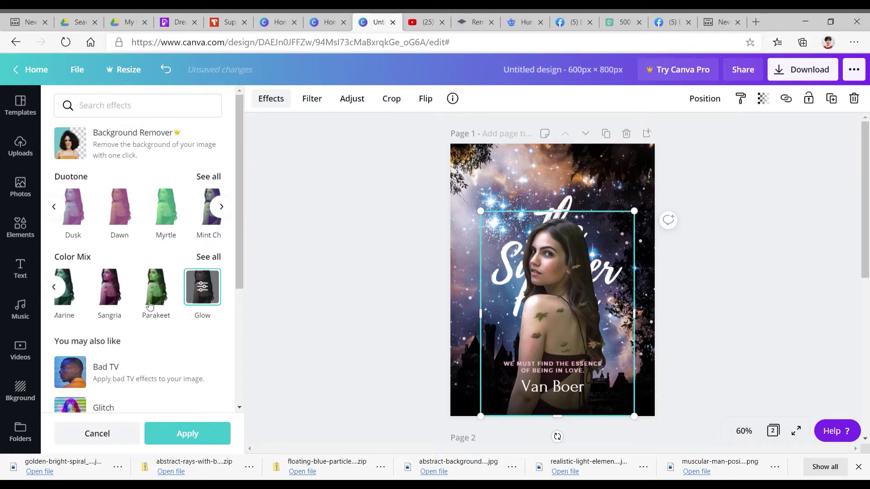
Try the Greyscale and Street filters on the woman photo, and reset its filter to None
{"action": "left_click", "coordinate": [324, 100]}
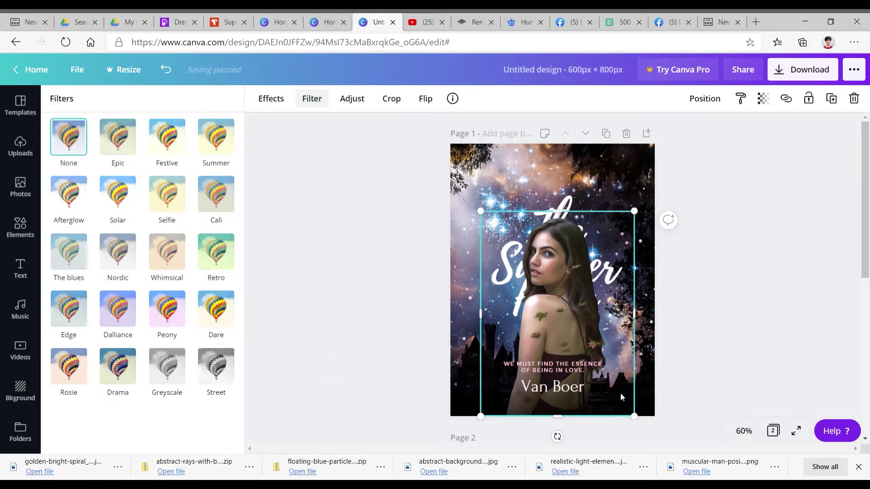
{"action": "left_click", "coordinate": [167, 371]}
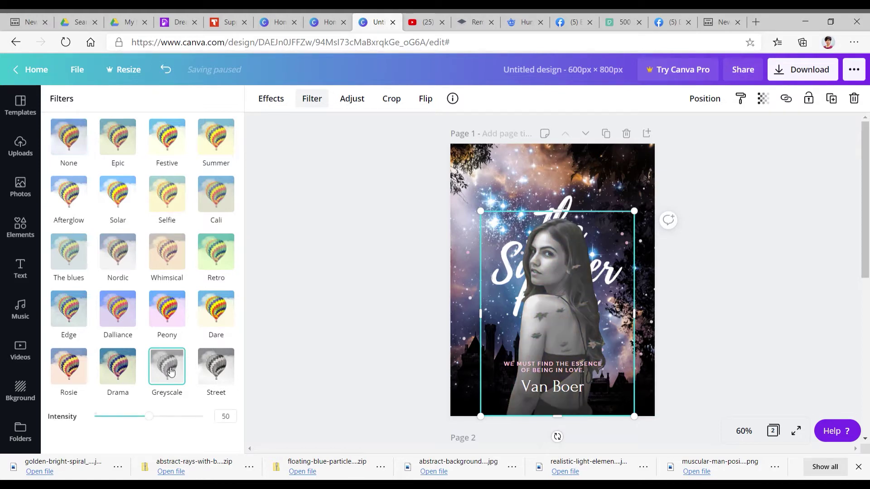
{"action": "left_click", "coordinate": [228, 377]}
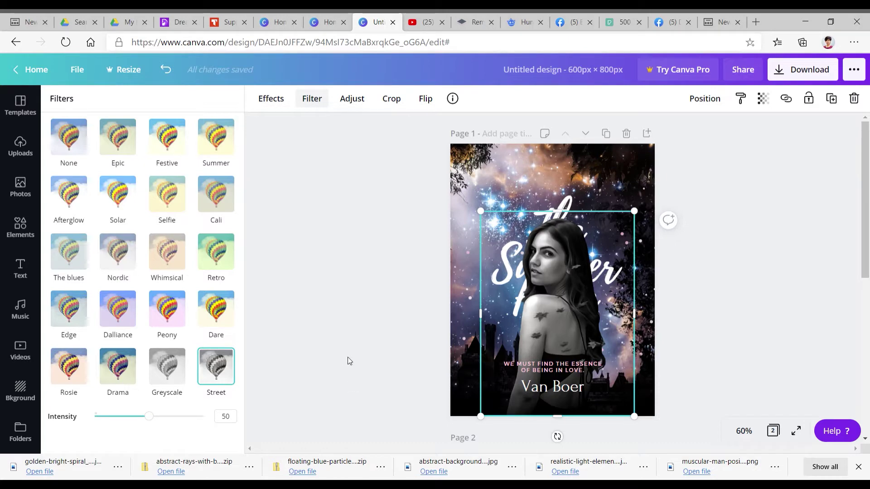
{"action": "left_click", "coordinate": [83, 144]}
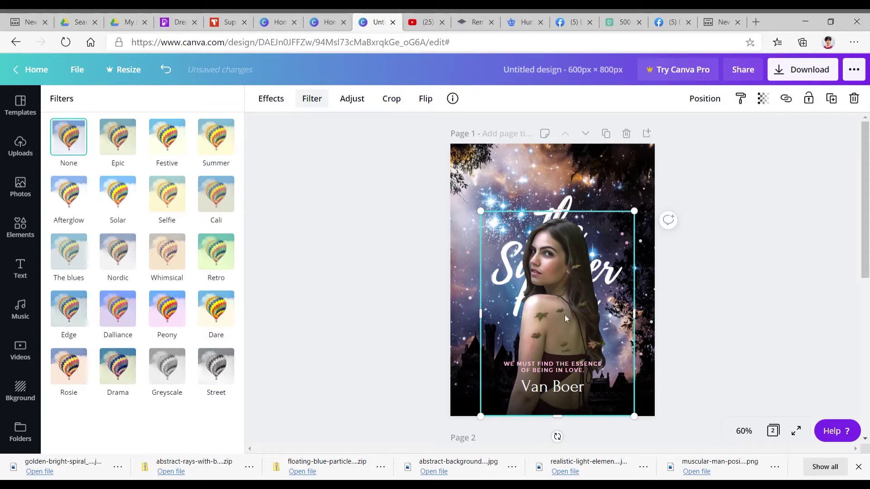
Shift the woman photo slightly left and send it backward behind the book title
{"action": "mouse_move", "coordinate": [561, 322]}
{"action": "left_mouse_down"}
{"action": "mouse_move", "coordinate": [532, 322]}
{"action": "mouse_move", "coordinate": [561, 321]}
{"action": "mouse_move", "coordinate": [545, 319]}
{"action": "left_mouse_up"}
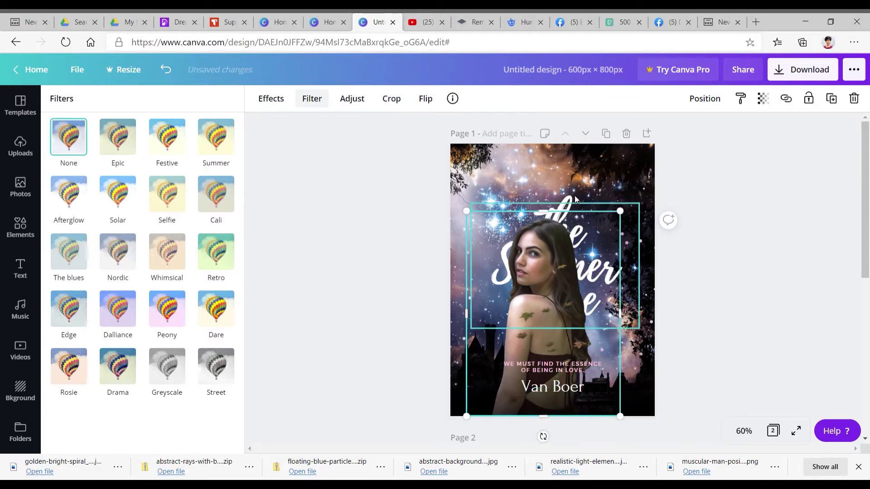
{"action": "left_click", "coordinate": [702, 101]}
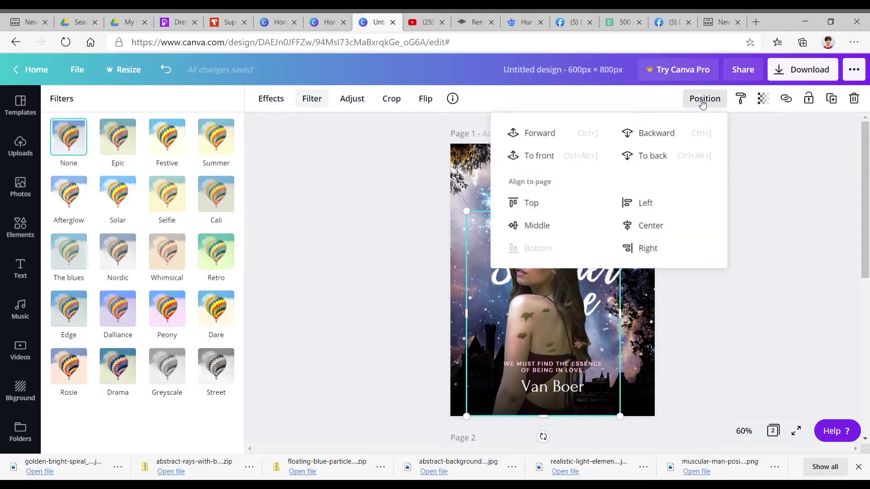
{"action": "left_click", "coordinate": [674, 135]}
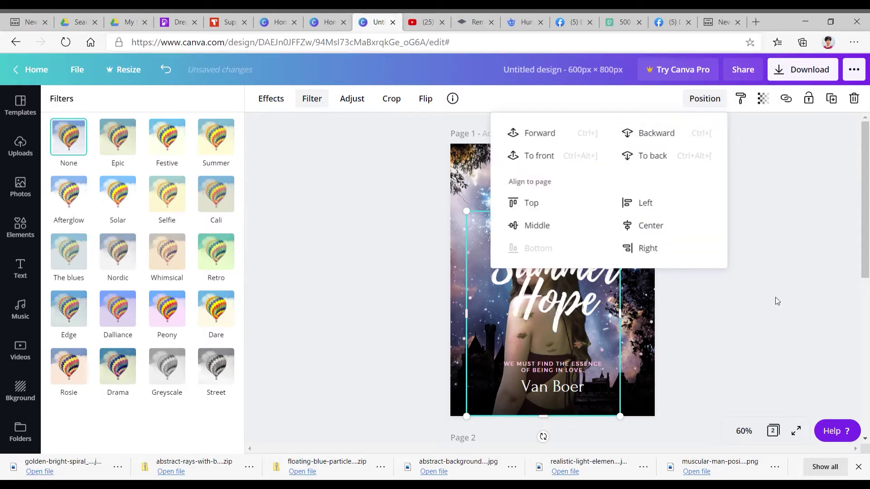
{"action": "left_click", "coordinate": [749, 301]}
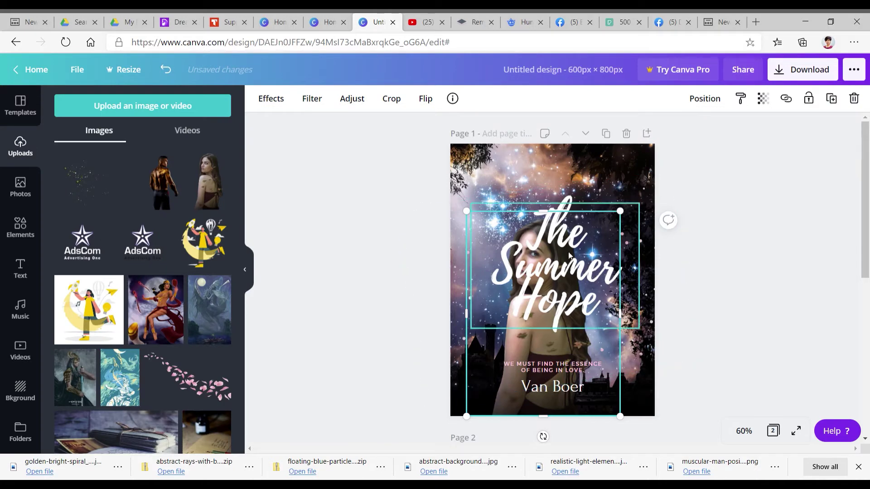
Move the title up, scale it down to font size 83.5 and widen its text box
{"action": "left_click", "coordinate": [575, 304]}
{"action": "left_click_drag", "start_coordinate": [572, 268], "coordinate": [572, 226]}
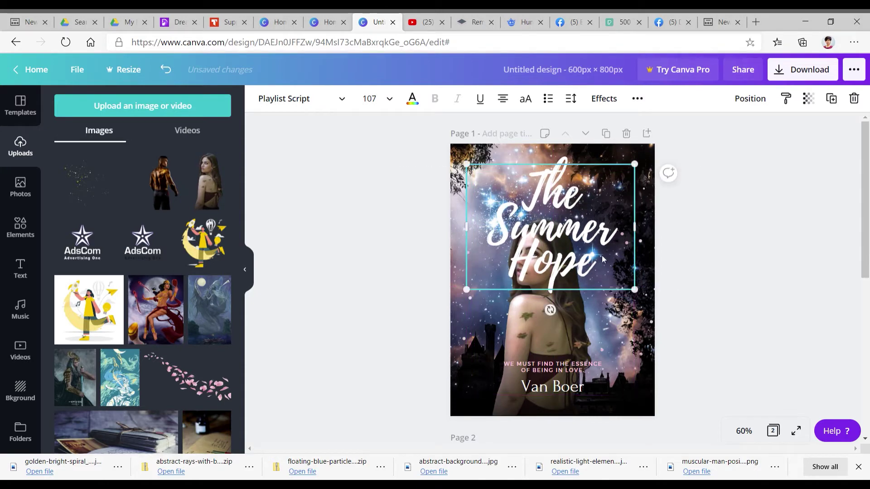
{"action": "left_click_drag", "start_coordinate": [636, 286], "coordinate": [600, 264]}
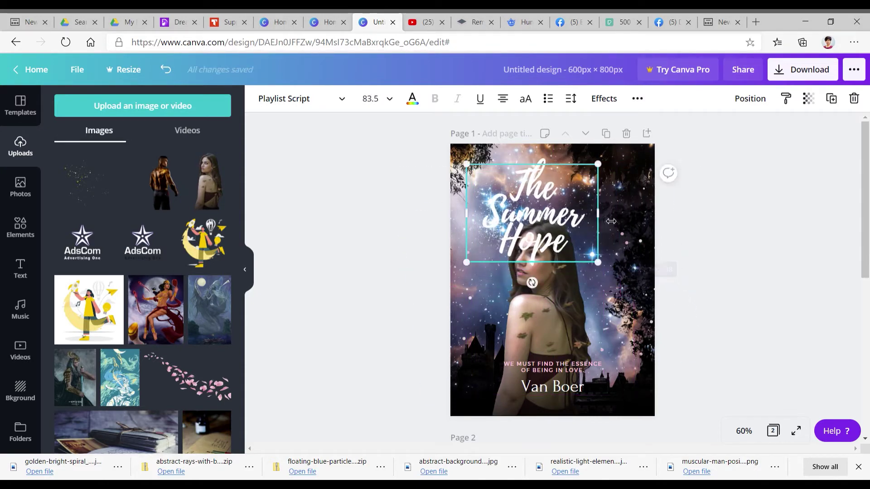
{"action": "left_click_drag", "start_coordinate": [600, 214], "coordinate": [639, 218]}
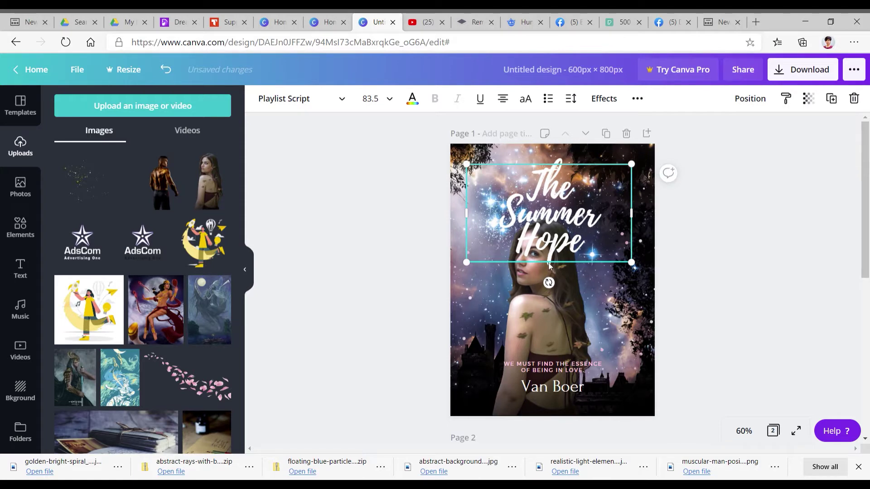
Join "The" and "Summer" on one title line, scale the title to font size 75.2 and widen its box
{"action": "left_click_drag", "start_coordinate": [556, 225], "coordinate": [556, 212]}
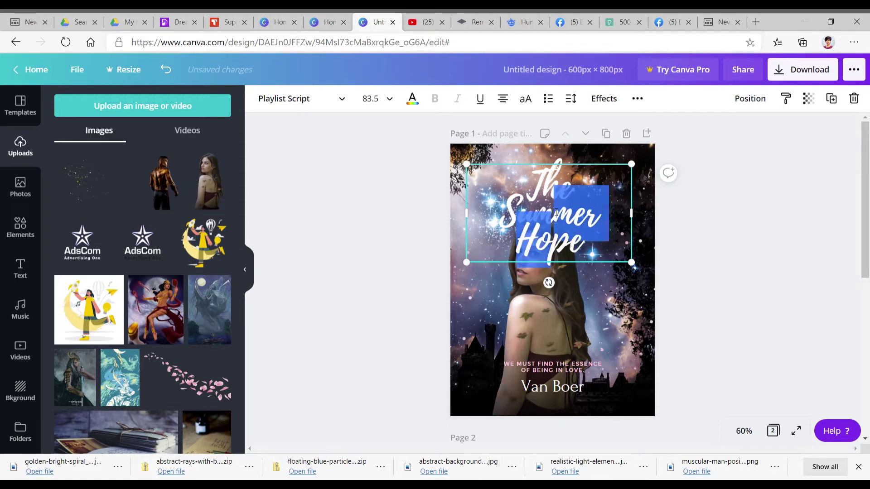
{"action": "left_click", "coordinate": [519, 225]}
{"action": "key", "text": "BackSpace"}
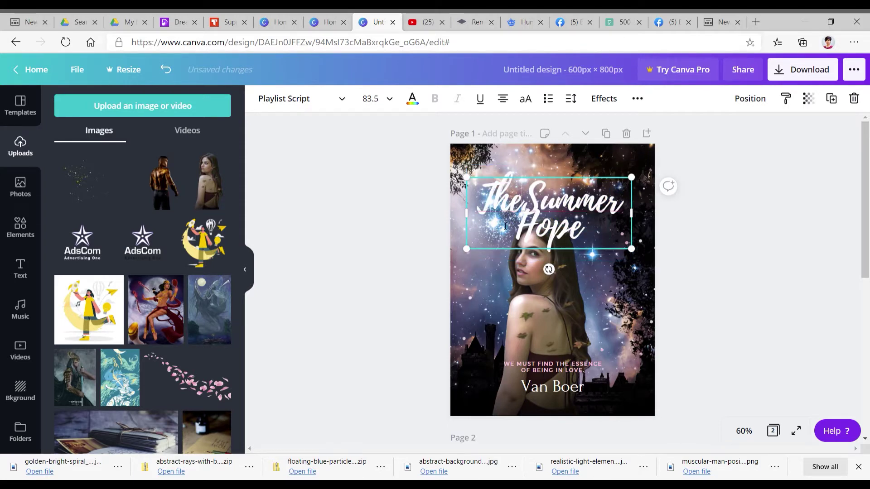
{"action": "left_click_drag", "start_coordinate": [633, 250], "coordinate": [615, 242]}
{"action": "left_click_drag", "start_coordinate": [621, 213], "coordinate": [640, 213]}
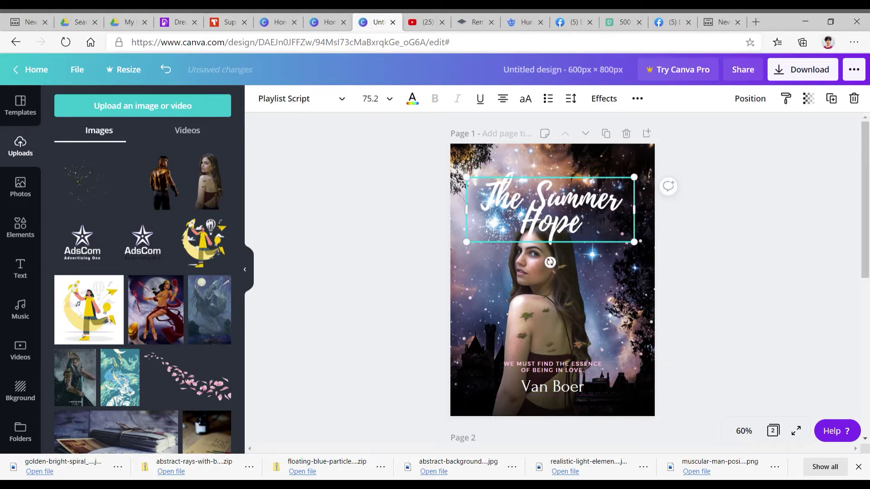
Set the title's font size to 48 and move it up above the woman's head
{"action": "double_click", "coordinate": [581, 226]}
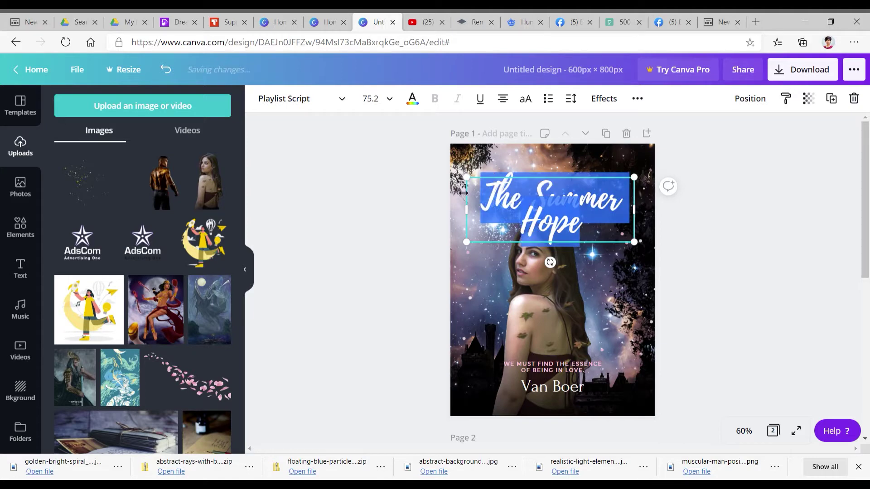
{"action": "left_click", "coordinate": [394, 100]}
{"action": "scroll", "coordinate": [385, 300], "scroll_direction": "down", "scroll_amount": 3}
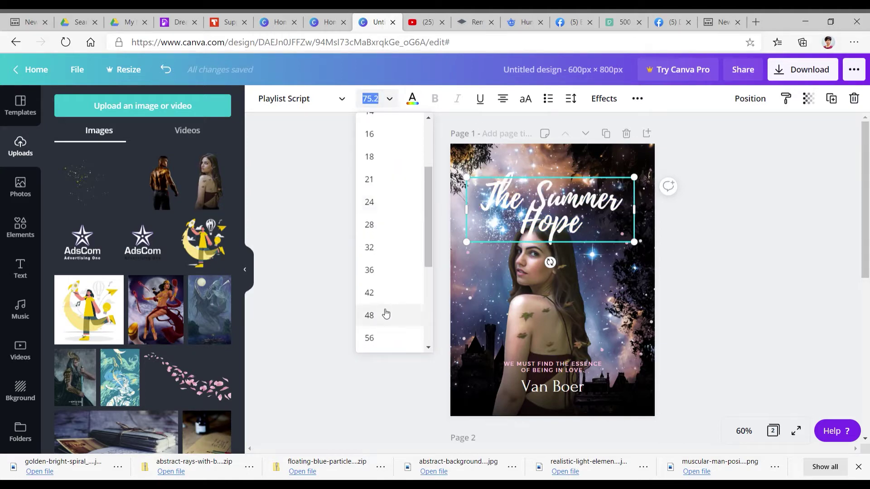
{"action": "left_click", "coordinate": [385, 315]}
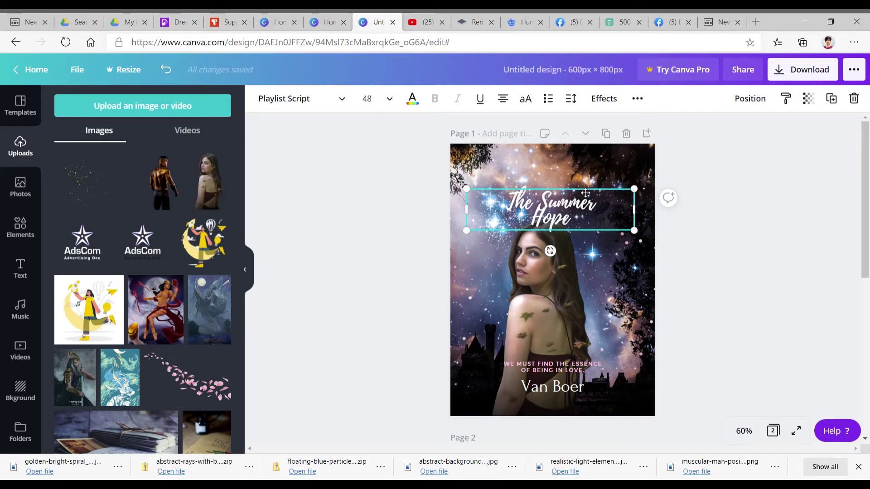
{"action": "left_click_drag", "start_coordinate": [583, 193], "coordinate": [586, 167]}
{"action": "left_click", "coordinate": [694, 277]}
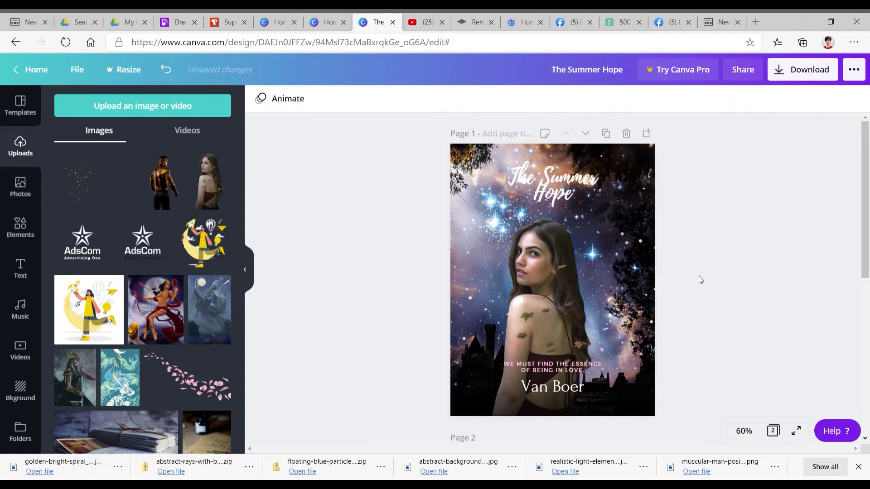
Shift the woman photo slightly left and add the uploaded shirtless man photo, enlarged beside her on the cover's right half
{"action": "left_click", "coordinate": [532, 306]}
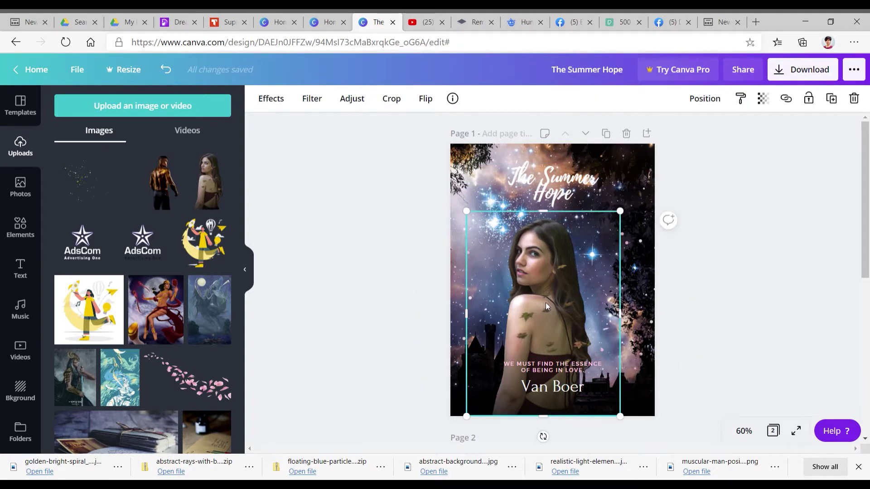
{"action": "left_click_drag", "start_coordinate": [546, 305], "coordinate": [540, 310]}
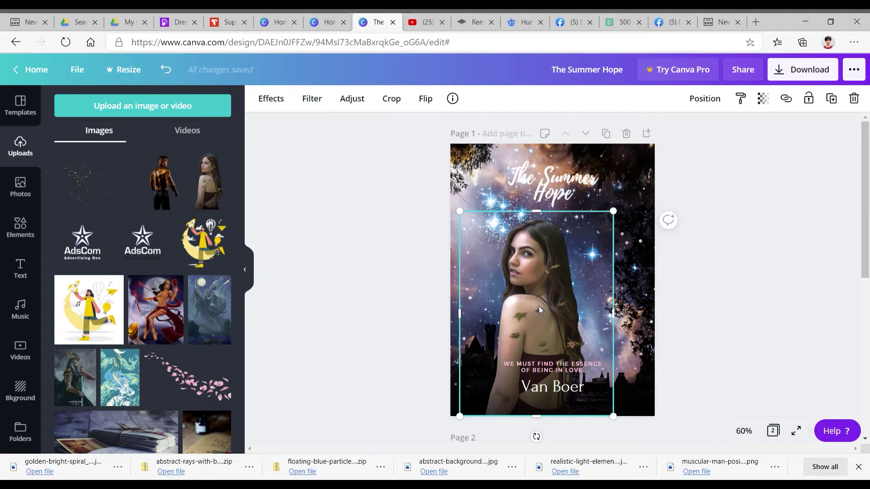
{"action": "left_click", "coordinate": [163, 184]}
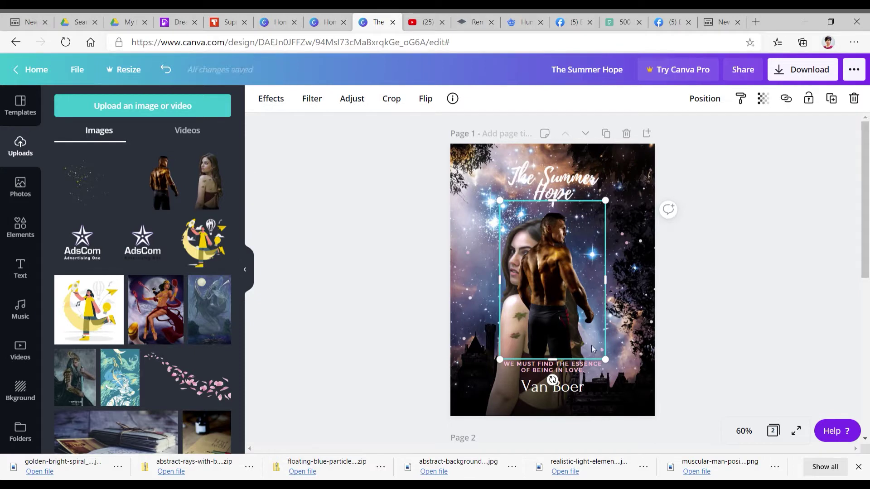
{"action": "left_click_drag", "start_coordinate": [612, 367], "coordinate": [700, 438]}
{"action": "left_click_drag", "start_coordinate": [503, 210], "coordinate": [454, 149]}
{"action": "left_click_drag", "start_coordinate": [573, 291], "coordinate": [600, 332]}
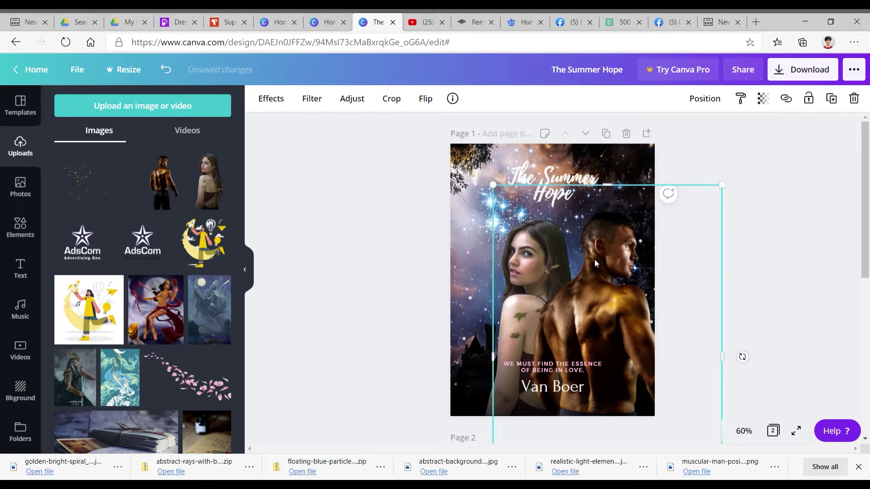
Send the man photo backward behind the woman, keeping it selected
{"action": "left_click", "coordinate": [715, 99]}
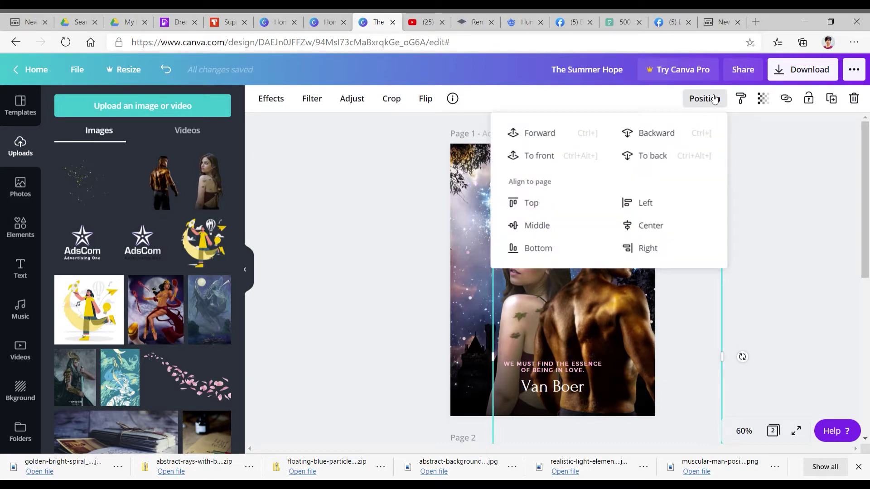
{"action": "left_click", "coordinate": [658, 135]}
{"action": "left_click", "coordinate": [770, 170]}
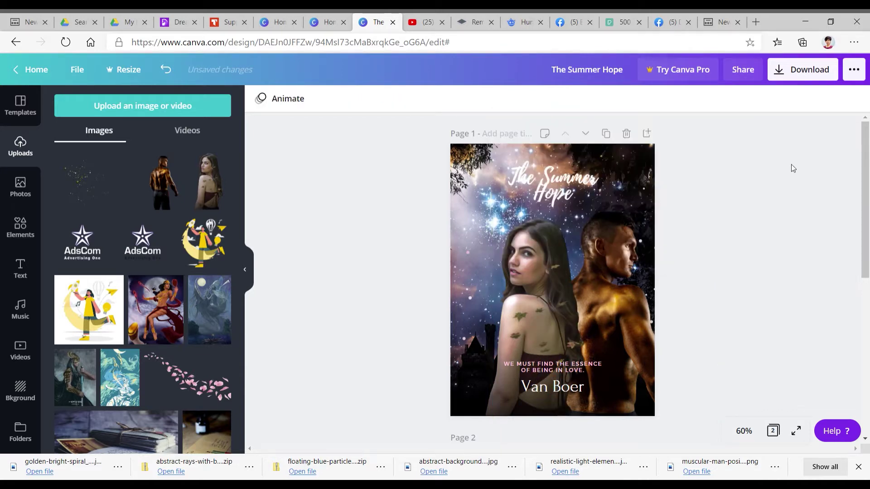
{"action": "left_click", "coordinate": [624, 308]}
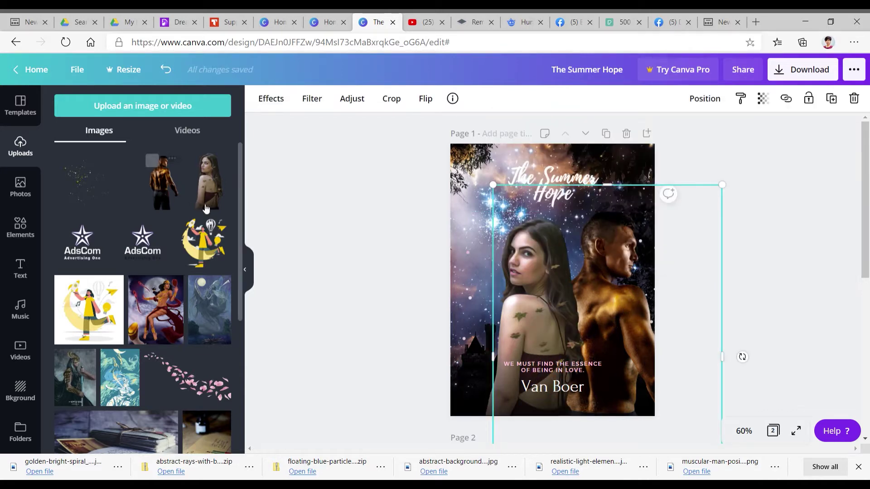
Browse the photo effects and try several filters on the man photo, including Street, Greyscale, Dare, The blues and Afterglow
{"action": "left_click", "coordinate": [272, 100]}
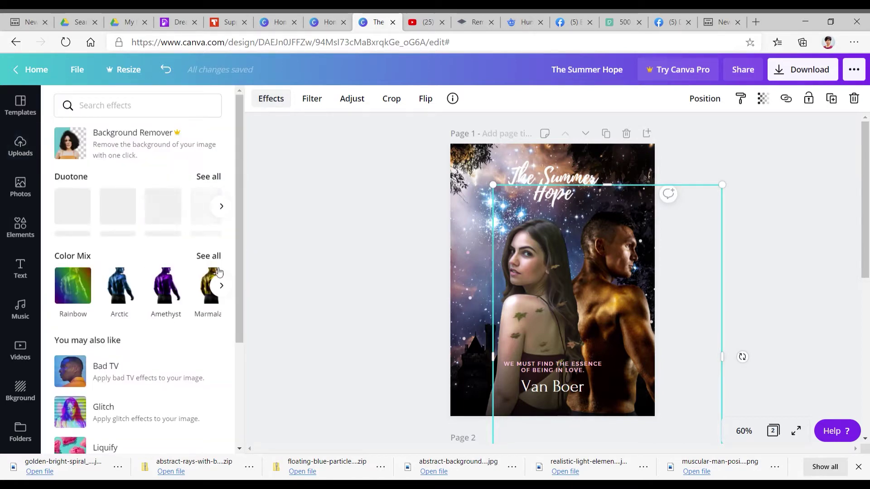
{"action": "left_click", "coordinate": [221, 290]}
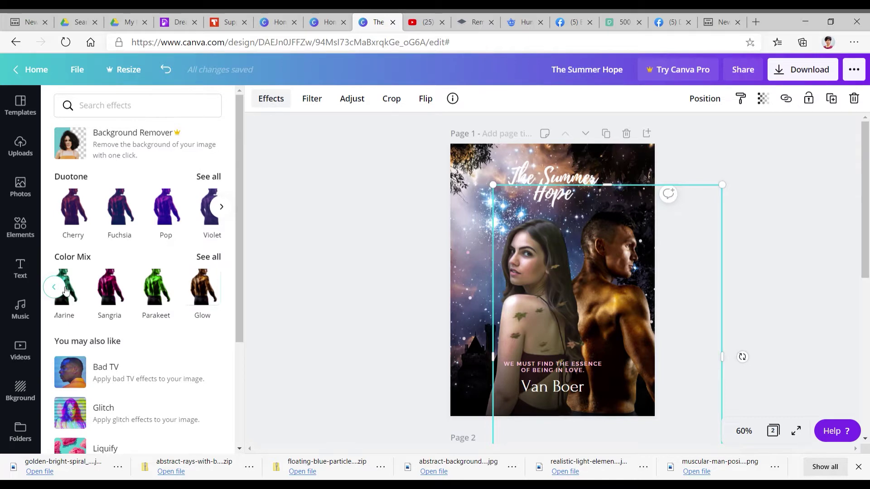
{"action": "left_click", "coordinate": [312, 100]}
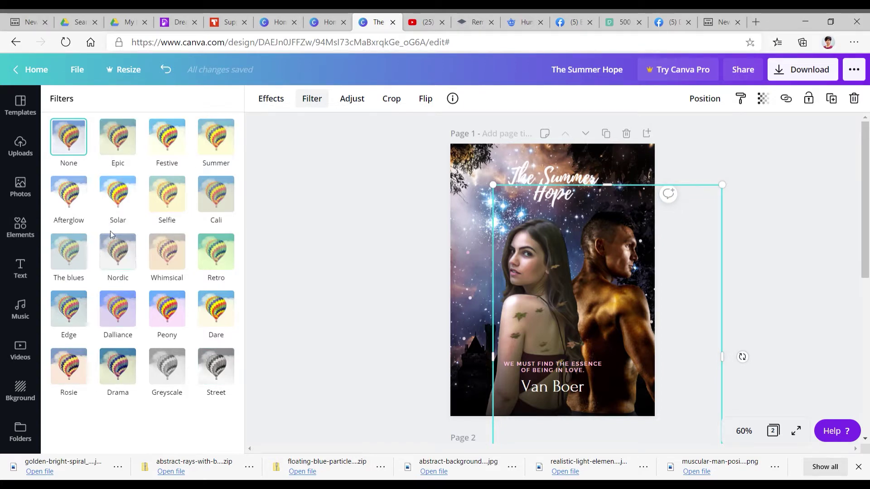
{"action": "left_click", "coordinate": [214, 371]}
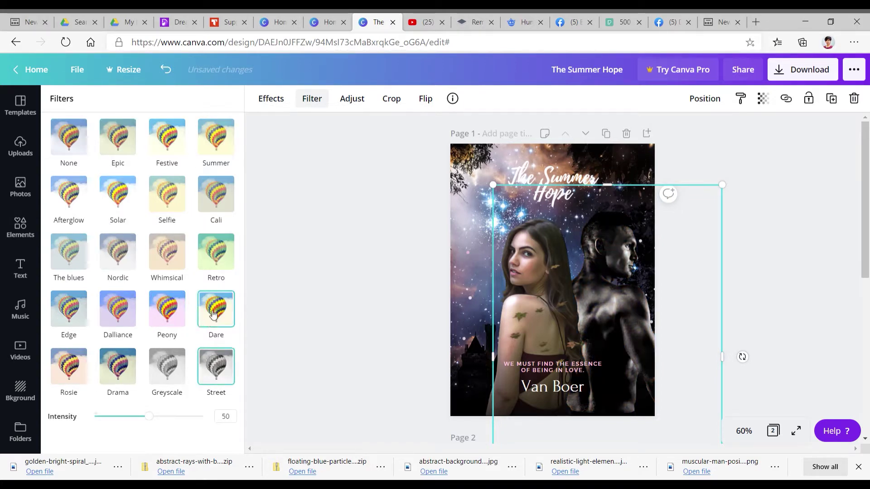
{"action": "left_click", "coordinate": [171, 371]}
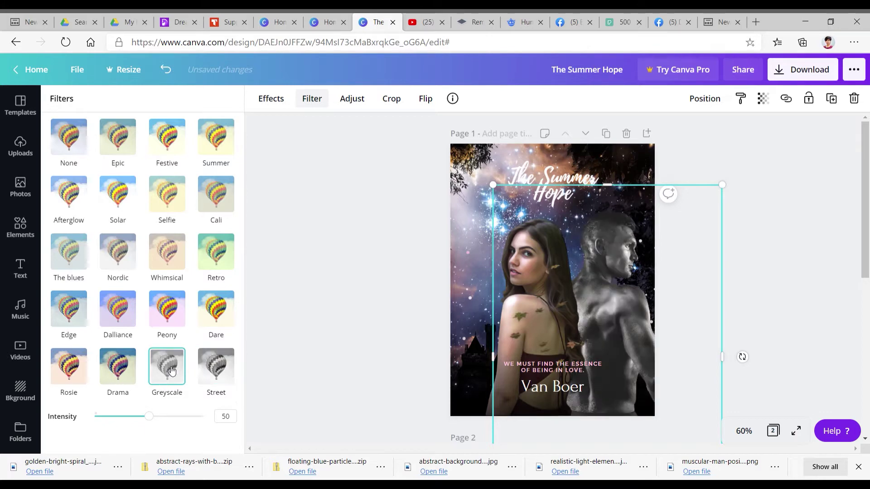
{"action": "left_click", "coordinate": [113, 368]}
{"action": "left_click", "coordinate": [76, 375]}
{"action": "left_click", "coordinate": [82, 314]}
{"action": "left_click", "coordinate": [119, 310]}
{"action": "left_click", "coordinate": [167, 310]}
{"action": "left_click", "coordinate": [218, 314]}
{"action": "left_click", "coordinate": [222, 261]}
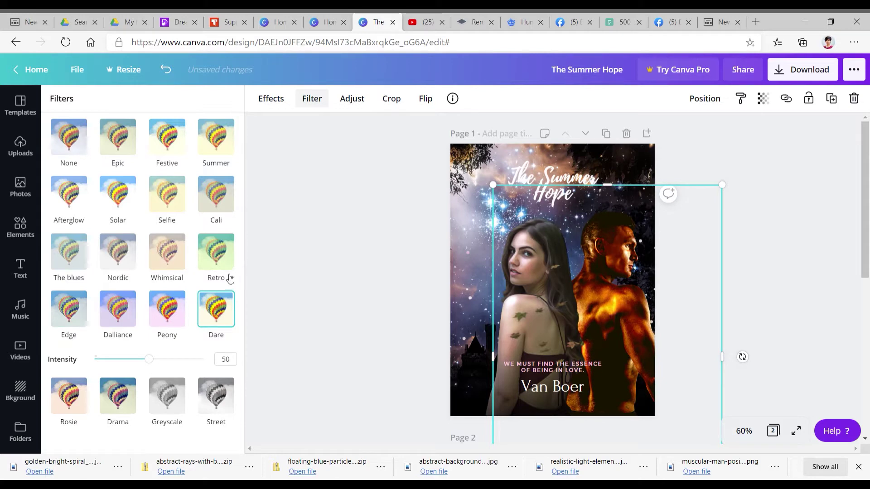
{"action": "left_click", "coordinate": [168, 254]}
{"action": "left_click", "coordinate": [118, 254]}
{"action": "left_click", "coordinate": [79, 262]}
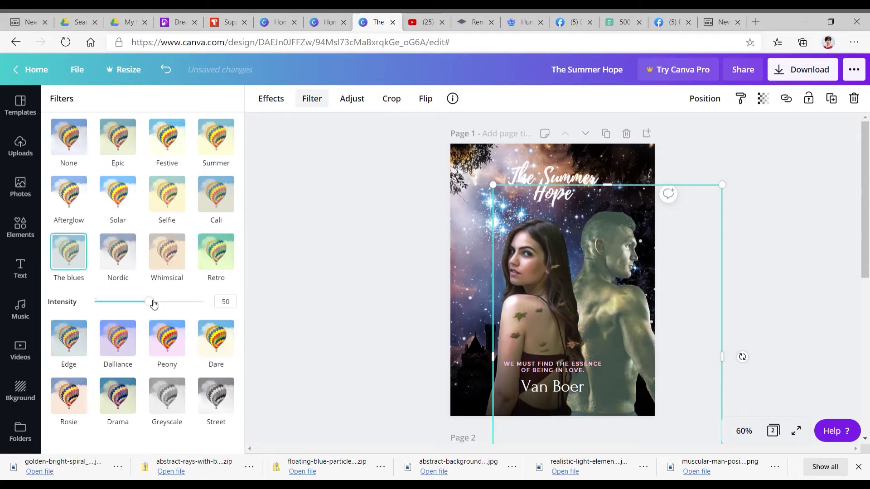
{"action": "mouse_move", "coordinate": [153, 303]}
{"action": "left_mouse_down"}
{"action": "mouse_move", "coordinate": [143, 304]}
{"action": "mouse_move", "coordinate": [154, 306]}
{"action": "left_mouse_up"}
{"action": "left_click", "coordinate": [80, 204]}
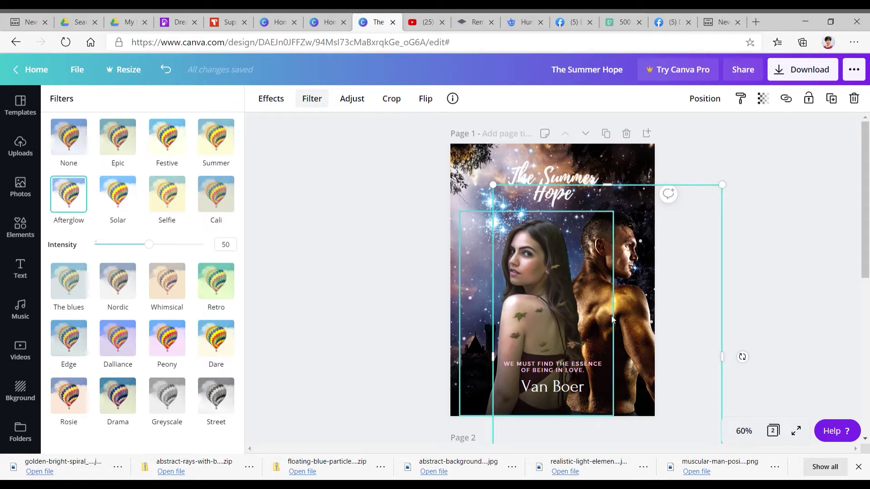
Apply the Epic filter to the man photo and adjust its brightness to 3 and contrast to -18
{"action": "left_click", "coordinate": [116, 143]}
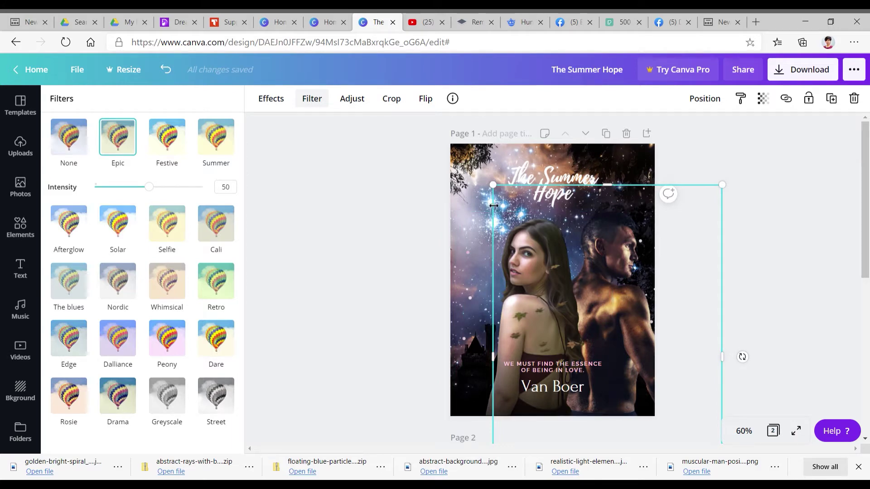
{"action": "left_click", "coordinate": [351, 102]}
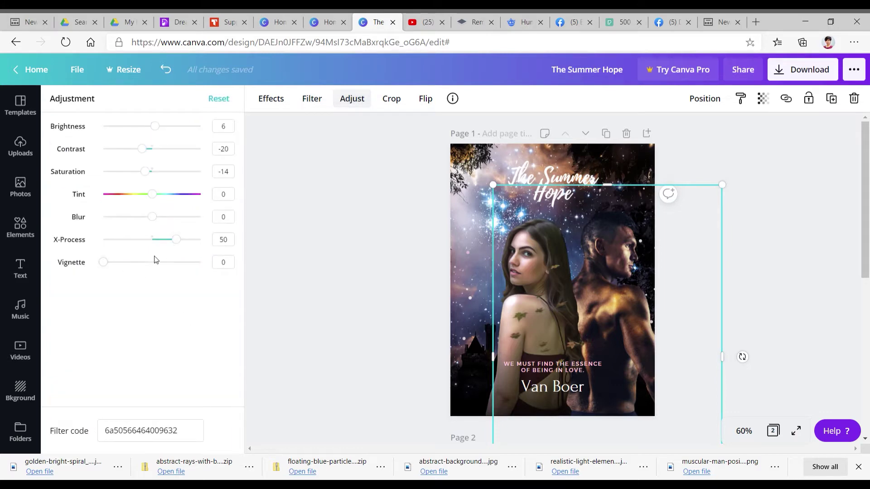
{"action": "left_click", "coordinate": [155, 220]}
{"action": "left_click_drag", "start_coordinate": [154, 221], "coordinate": [155, 221]}
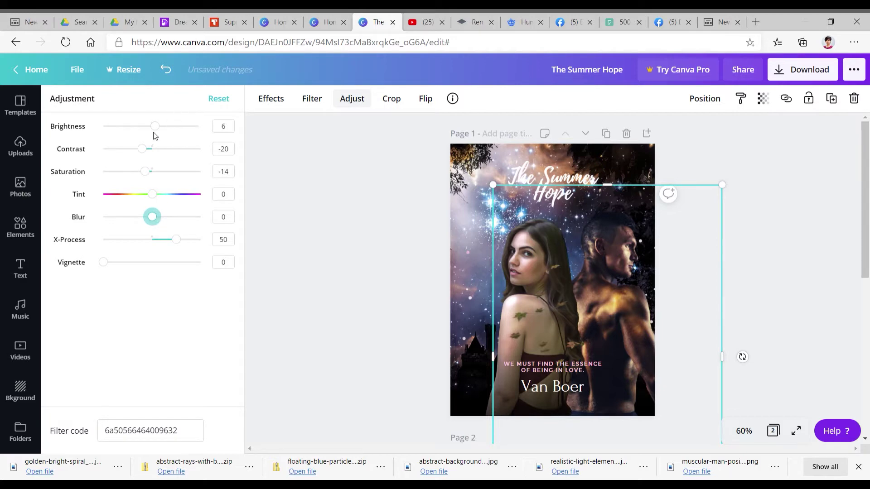
{"action": "left_click_drag", "start_coordinate": [158, 128], "coordinate": [143, 149]}
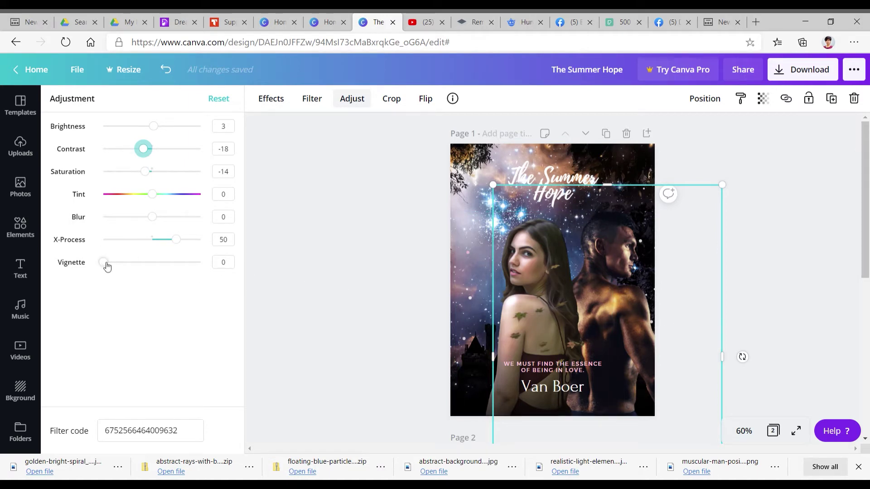
Try a vignette of 100 on the man photo, return it to 0 and deselect the photo
{"action": "left_click_drag", "start_coordinate": [107, 266], "coordinate": [225, 282]}
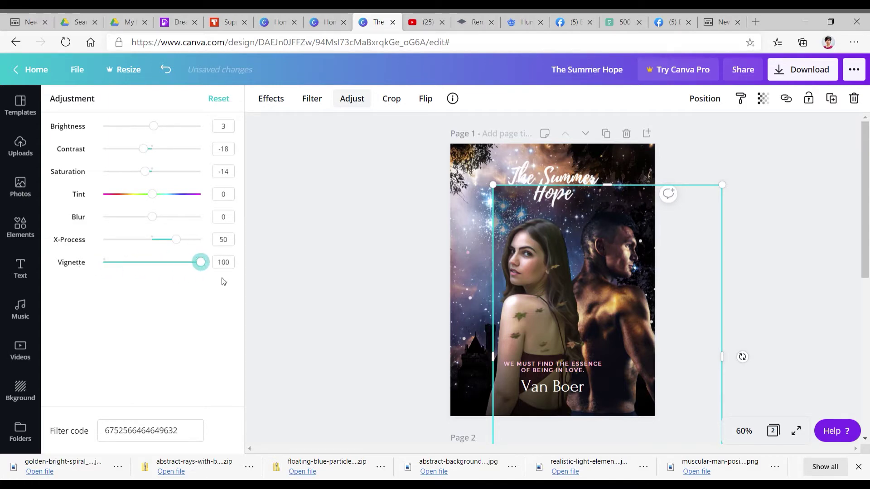
{"action": "left_click", "coordinate": [342, 293]}
{"action": "left_click", "coordinate": [398, 313]}
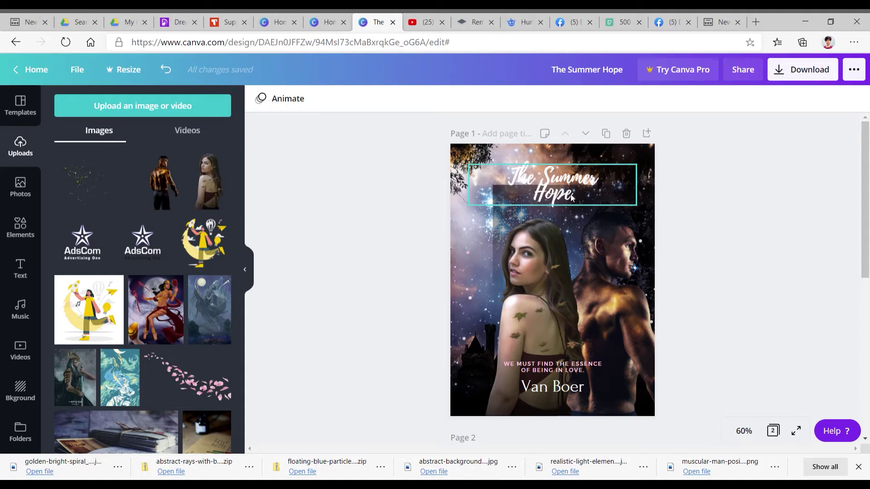
{"action": "left_click", "coordinate": [638, 255]}
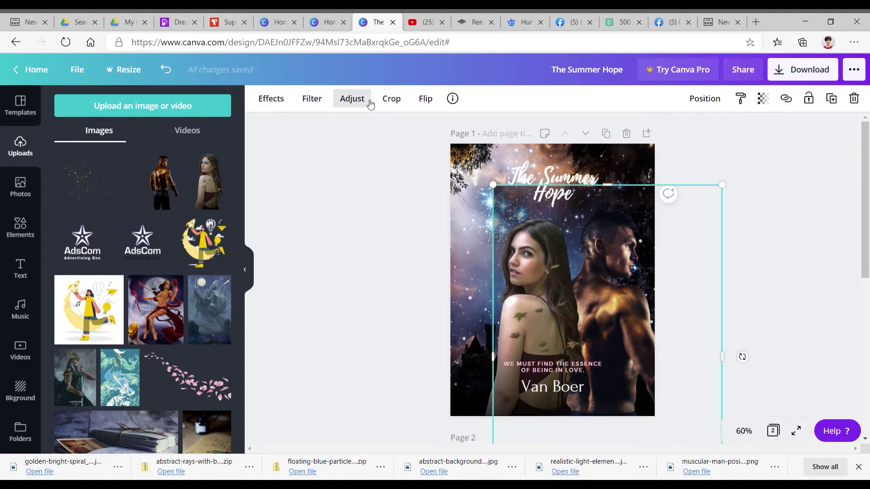
{"action": "left_click", "coordinate": [358, 100]}
{"action": "left_click_drag", "start_coordinate": [201, 263], "coordinate": [103, 263]}
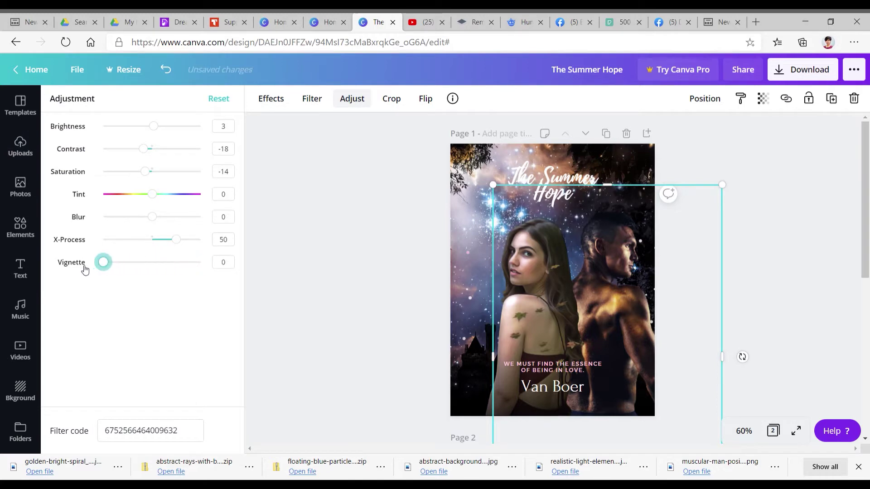
{"action": "left_click", "coordinate": [754, 265]}
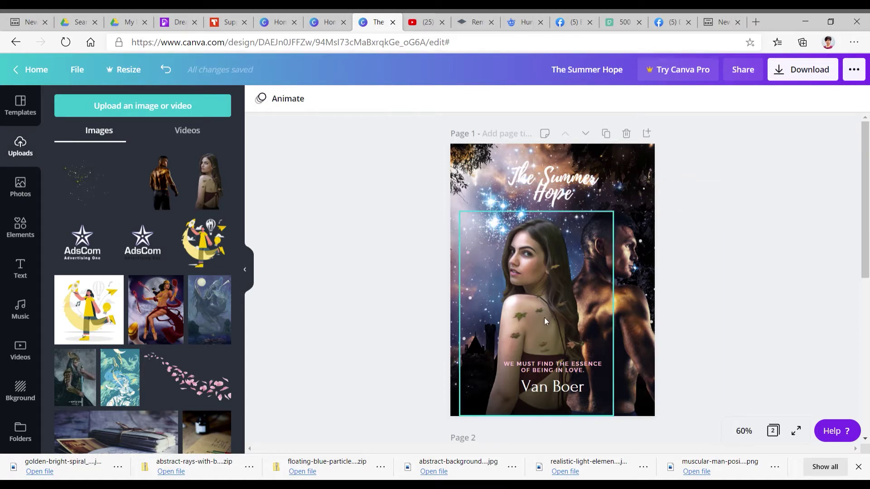
Shift the woman photo to the right in two small moves so she overlaps the man's back
{"action": "left_click", "coordinate": [540, 304]}
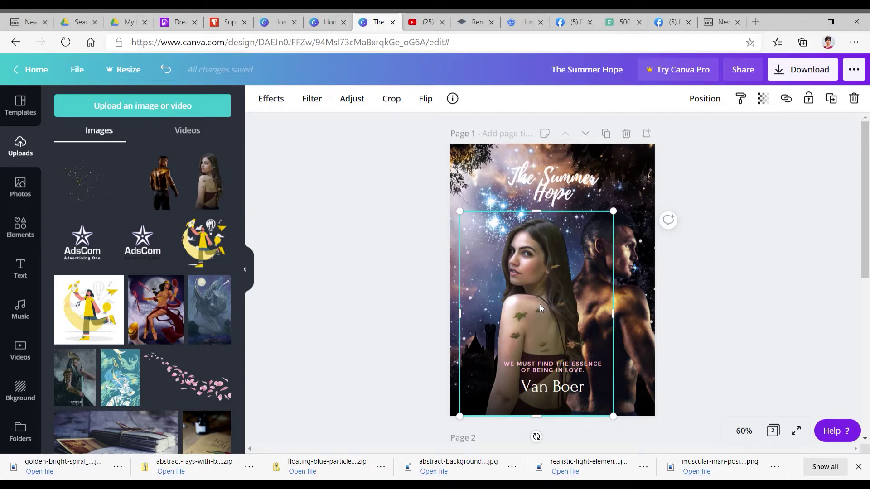
{"action": "left_click_drag", "start_coordinate": [540, 305], "coordinate": [554, 329]}
{"action": "left_click", "coordinate": [686, 323]}
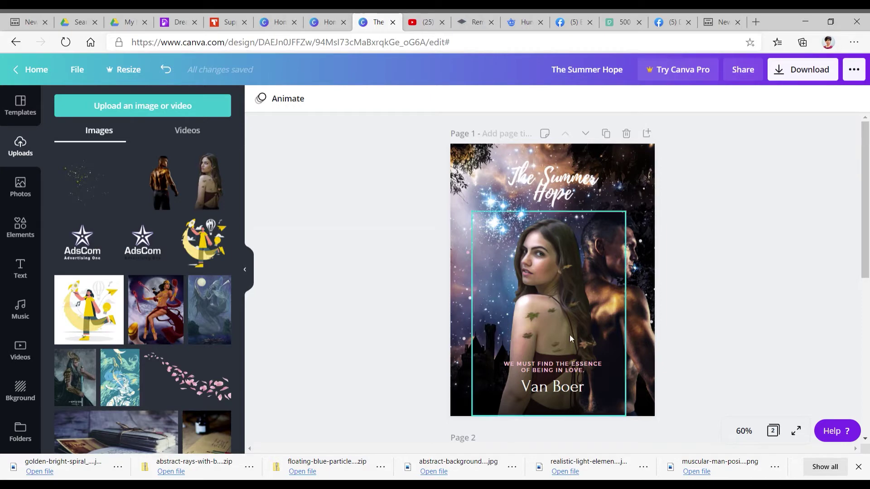
{"action": "left_click", "coordinate": [562, 314]}
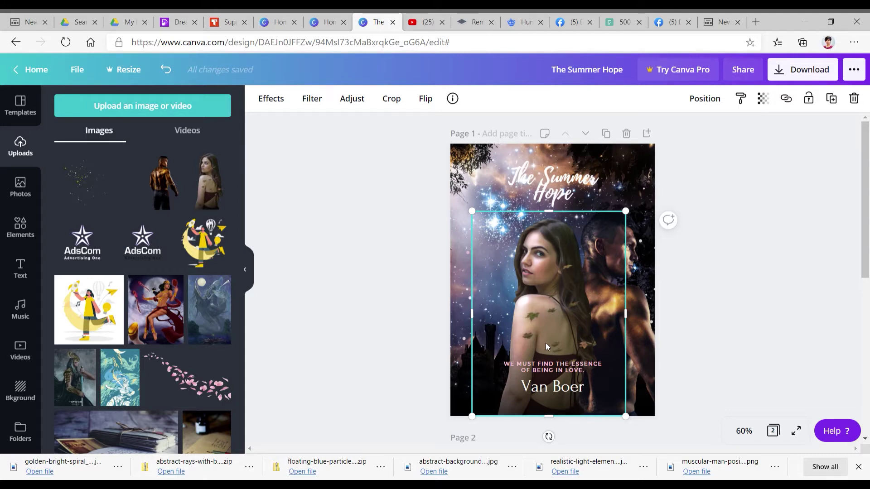
{"action": "left_click", "coordinate": [709, 334]}
{"action": "left_click_drag", "start_coordinate": [547, 338], "coordinate": [565, 343]}
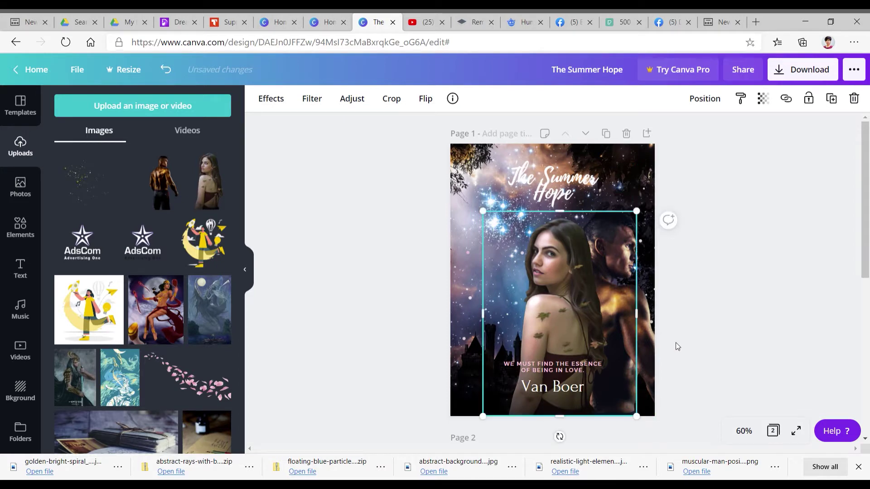
Try placing a pasted copy of the woman photo slightly left of the original, and remove the copy
{"action": "key", "text": "ctrl+z"}
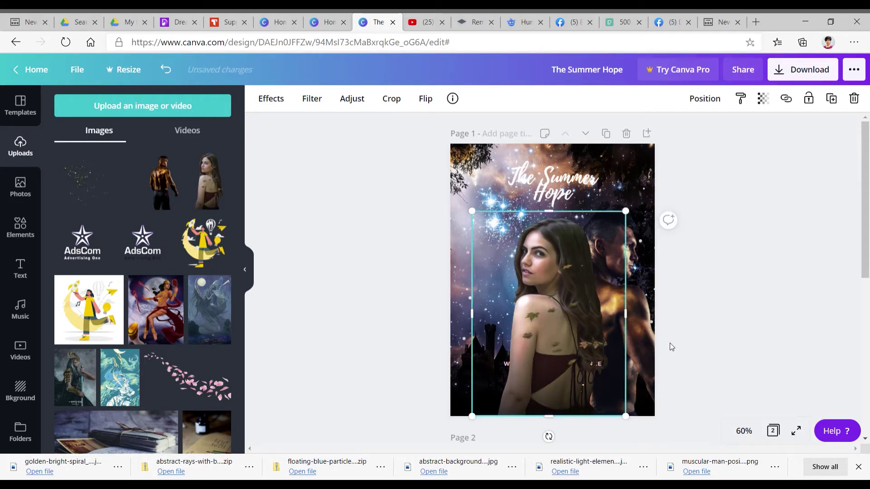
{"action": "mouse_move", "coordinate": [546, 339]}
{"action": "left_mouse_down"}
{"action": "mouse_move", "coordinate": [526, 338]}
{"action": "mouse_move", "coordinate": [533, 338]}
{"action": "left_mouse_up"}
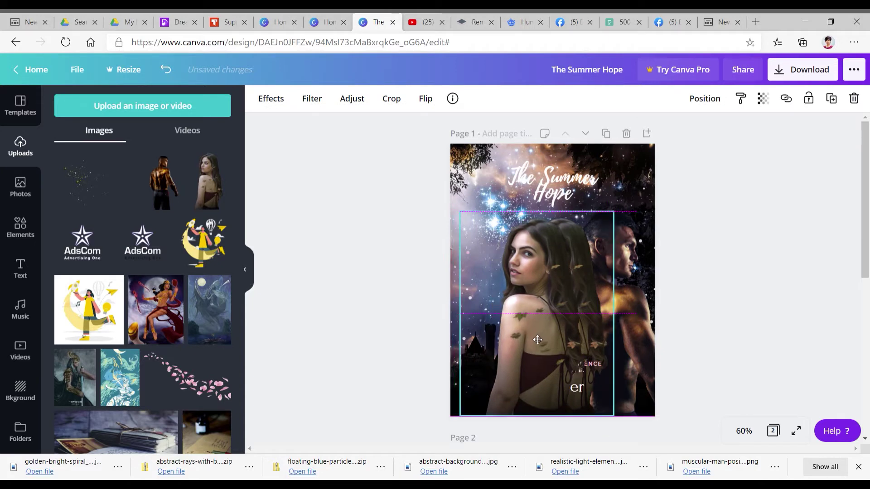
{"action": "key", "text": "ctrl+z"}
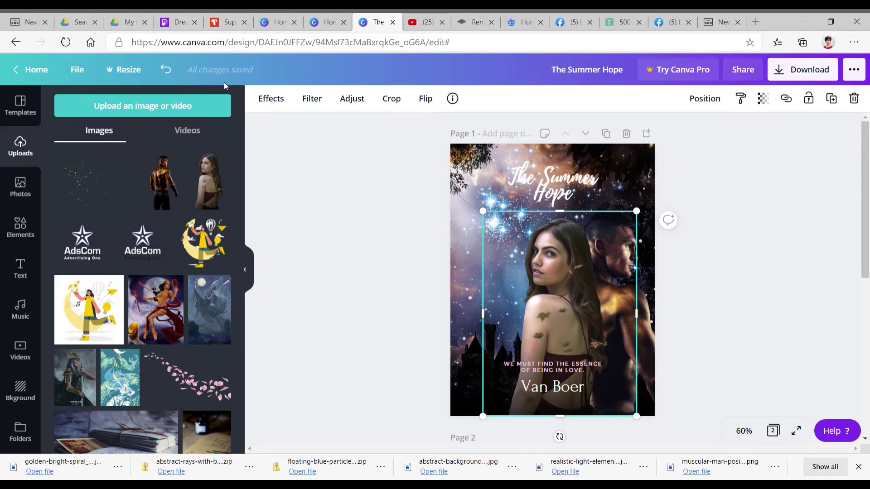
Give the woman photo the Mono duotone effect
{"action": "left_click", "coordinate": [271, 99]}
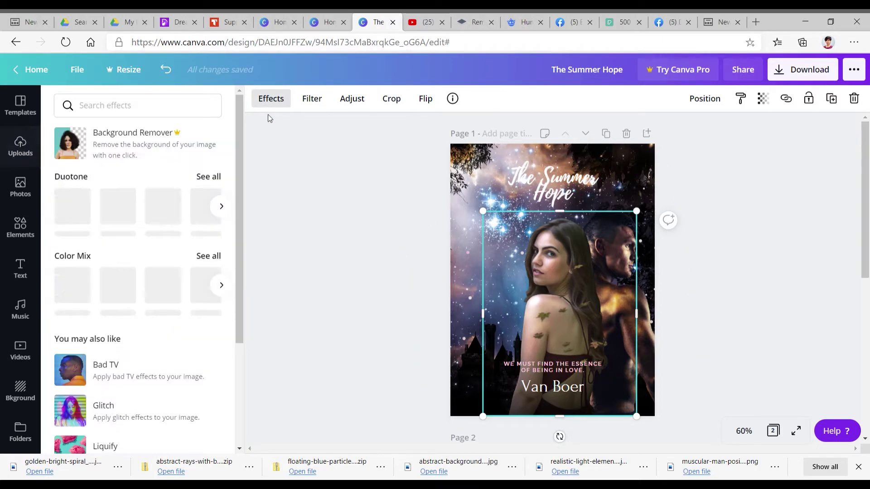
{"action": "left_click", "coordinate": [220, 208]}
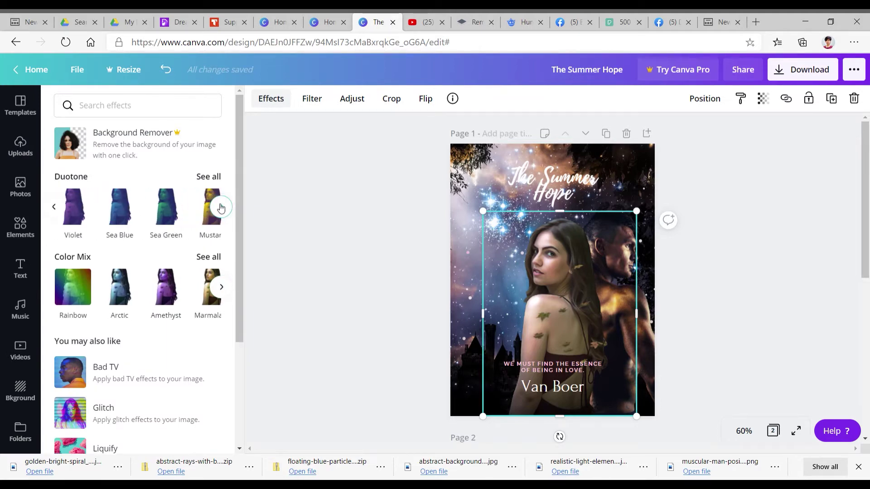
{"action": "left_click", "coordinate": [220, 207]}
{"action": "left_click", "coordinate": [220, 208]}
{"action": "left_click", "coordinate": [221, 208]}
{"action": "left_click", "coordinate": [221, 208]}
{"action": "left_click", "coordinate": [220, 208]}
{"action": "left_click", "coordinate": [167, 206]}
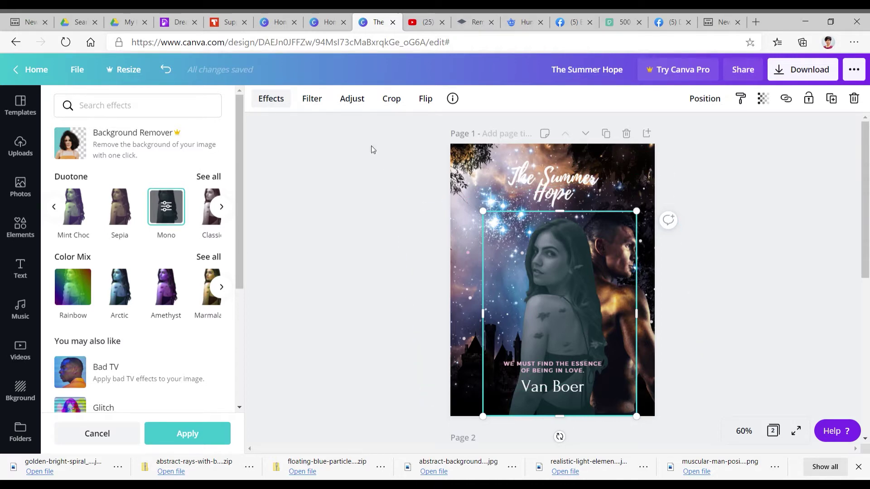
Set the transparency of the Mono-toned woman photo to 75
{"action": "left_click", "coordinate": [767, 108]}
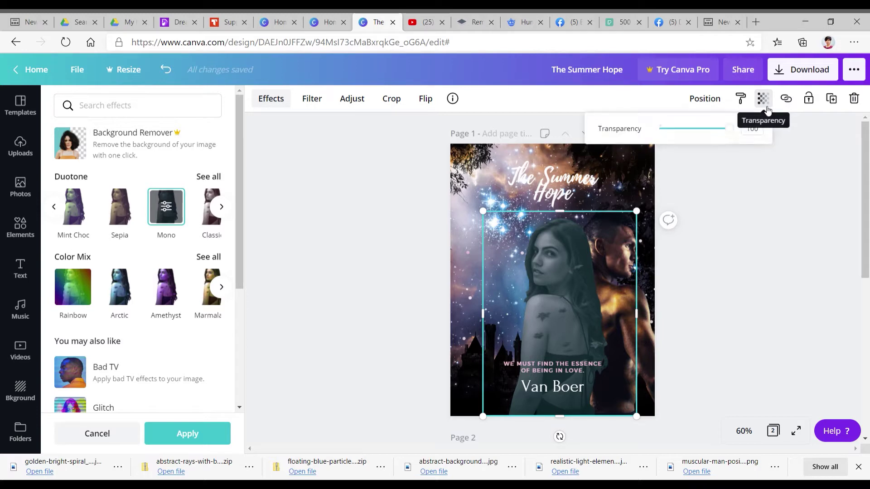
{"action": "mouse_move", "coordinate": [729, 131]}
{"action": "left_mouse_down"}
{"action": "mouse_move", "coordinate": [708, 132]}
{"action": "mouse_move", "coordinate": [717, 135]}
{"action": "left_mouse_up"}
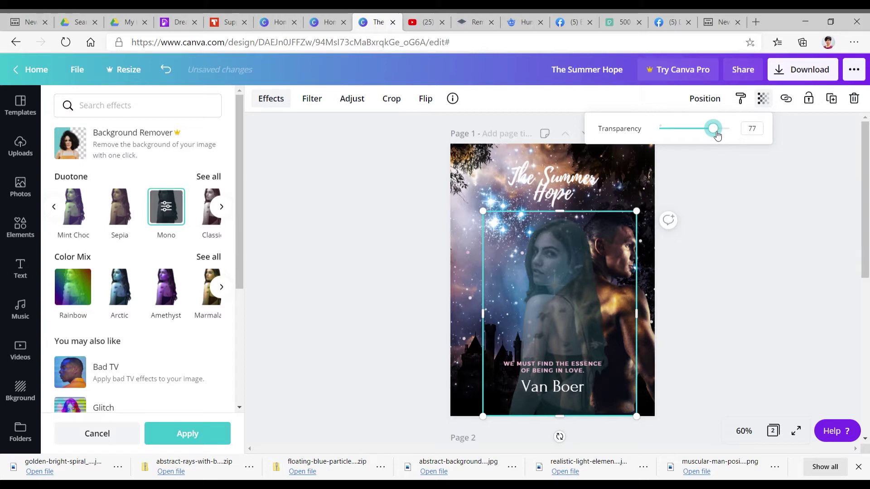
{"action": "double_click", "coordinate": [764, 129]}
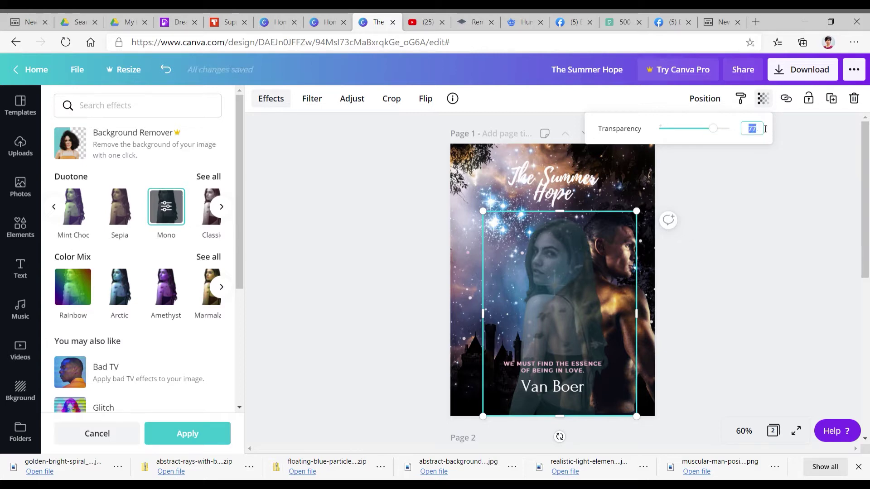
{"action": "type", "text": "75"}
{"action": "key", "text": "Return"}
Adjust the transparent woman photo's blur to 26 and its contrast to -10, and deselect it
{"action": "left_click", "coordinate": [353, 98]}
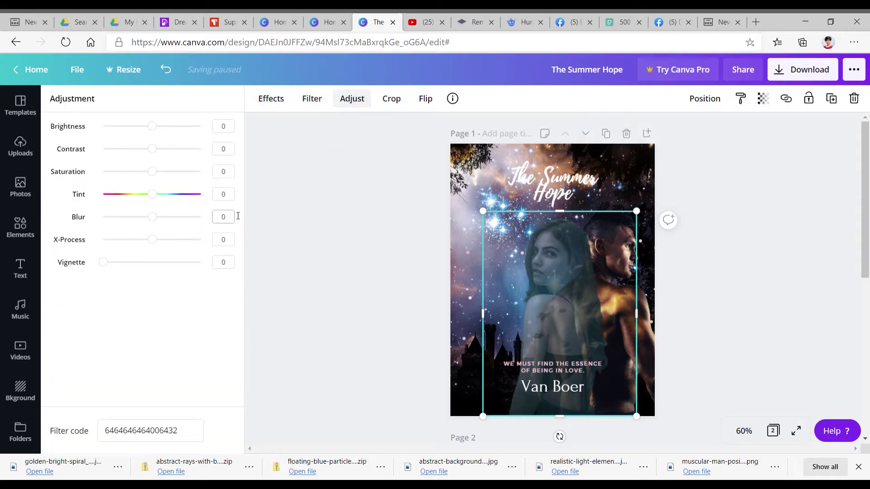
{"action": "left_click", "coordinate": [154, 218]}
{"action": "left_click_drag", "start_coordinate": [153, 217], "coordinate": [167, 222]}
{"action": "mouse_move", "coordinate": [155, 150]}
{"action": "left_mouse_down"}
{"action": "mouse_move", "coordinate": [140, 153]}
{"action": "mouse_move", "coordinate": [152, 162]}
{"action": "left_mouse_up"}
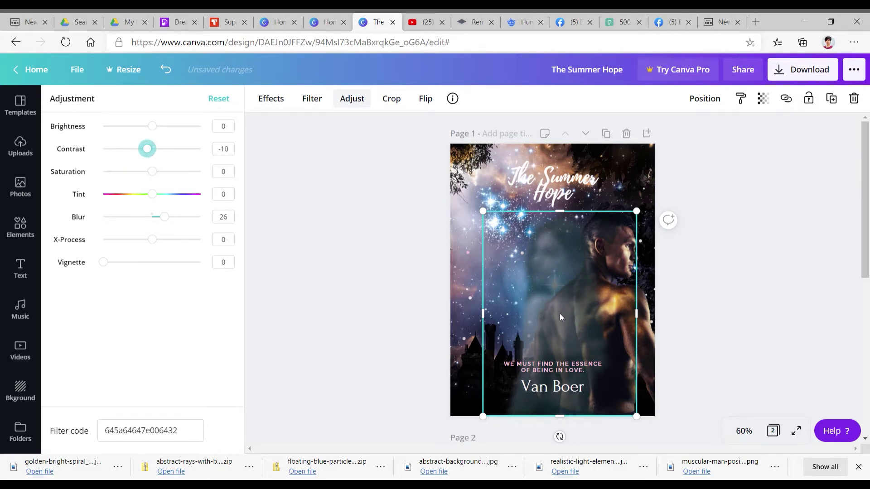
{"action": "mouse_move", "coordinate": [560, 317]}
{"action": "left_mouse_down"}
{"action": "mouse_move", "coordinate": [573, 317]}
{"action": "mouse_move", "coordinate": [565, 320]}
{"action": "left_mouse_up"}
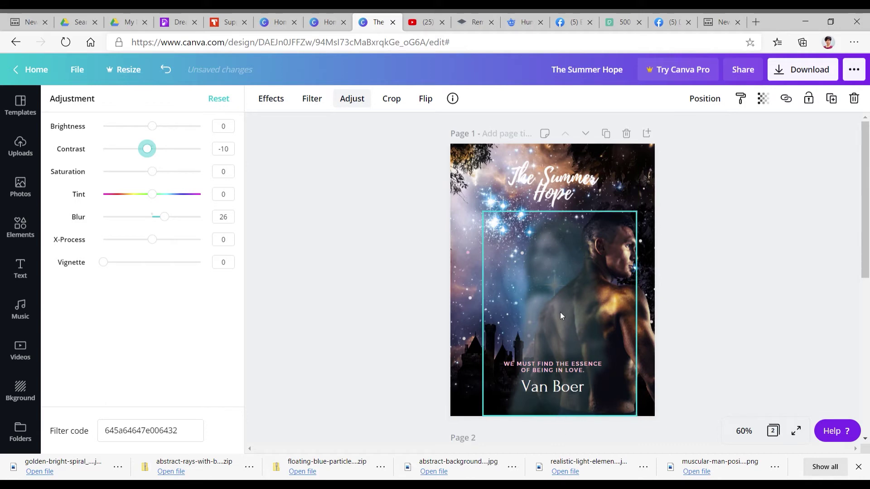
{"action": "left_click", "coordinate": [741, 332]}
{"action": "left_click", "coordinate": [741, 333]}
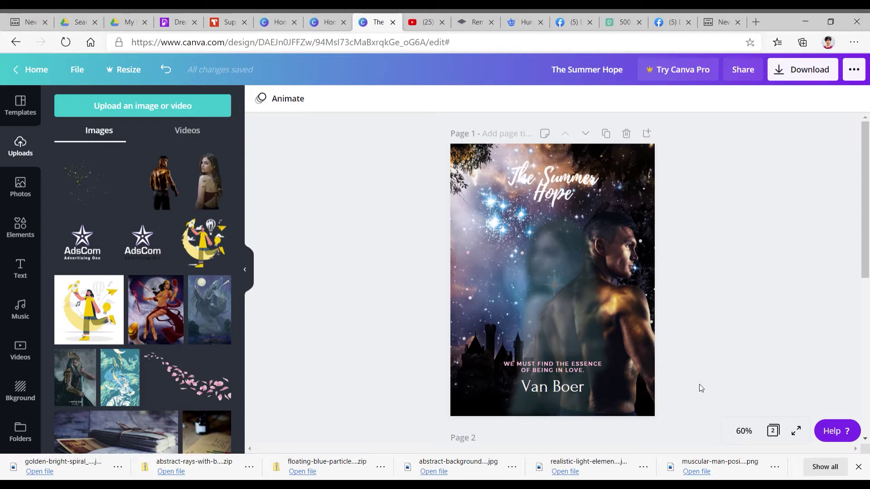
Place a sharp copy of the woman photo over the blurred shadow copy, offset slightly to its left
{"action": "key", "text": "ctrl+z"}
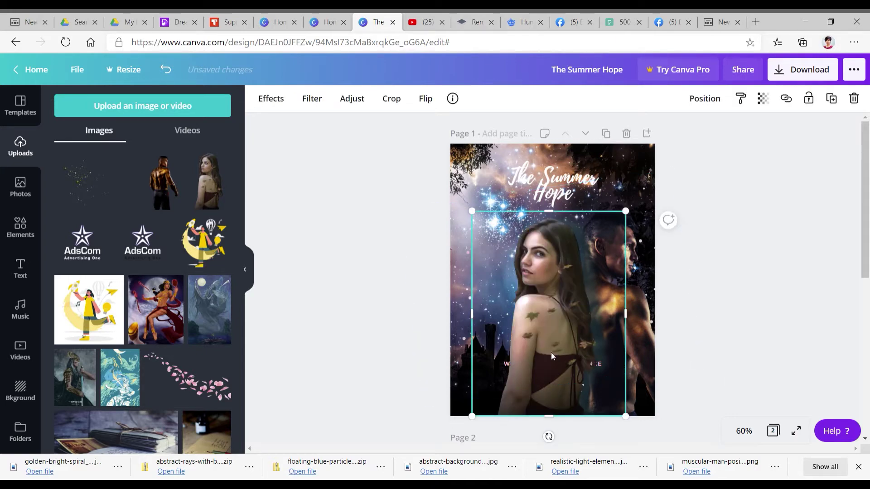
{"action": "left_click_drag", "start_coordinate": [552, 353], "coordinate": [560, 353]}
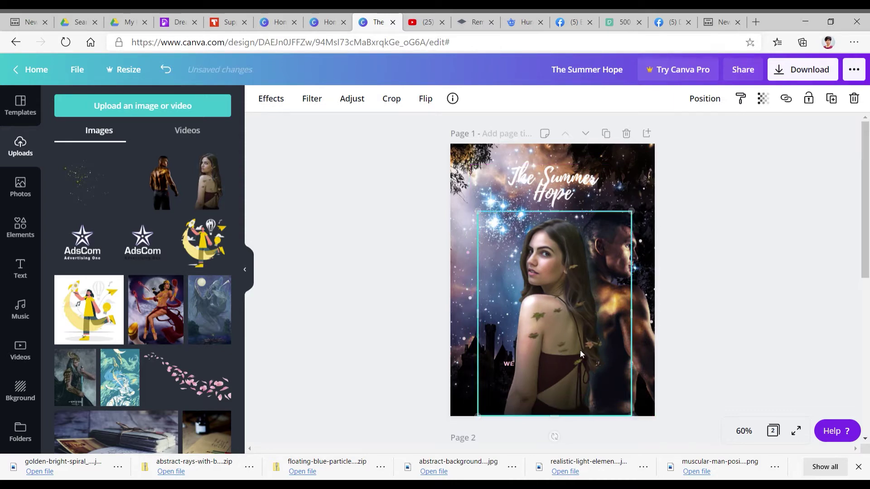
{"action": "left_click", "coordinate": [706, 347]}
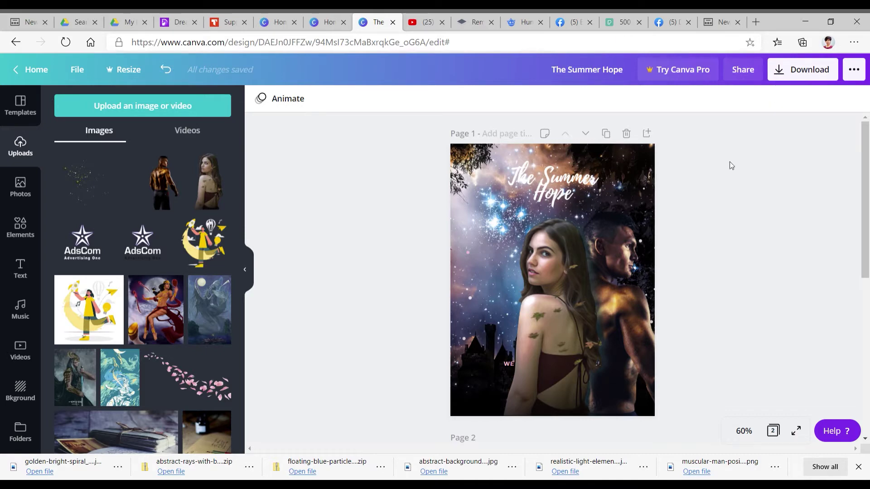
Send the sharp woman photo one layer backward, behind the tagline text
{"action": "left_click", "coordinate": [556, 294]}
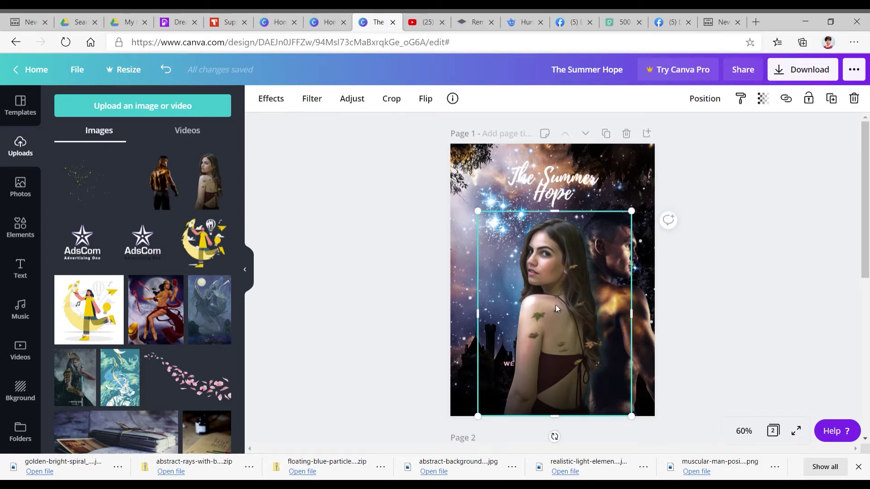
{"action": "left_click_drag", "start_coordinate": [557, 307], "coordinate": [586, 327]}
{"action": "right_click", "coordinate": [574, 314]}
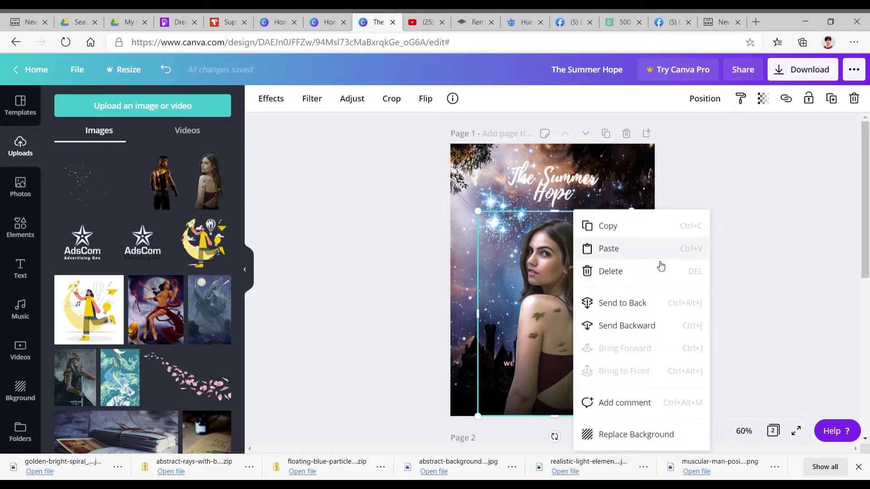
{"action": "left_click", "coordinate": [658, 332]}
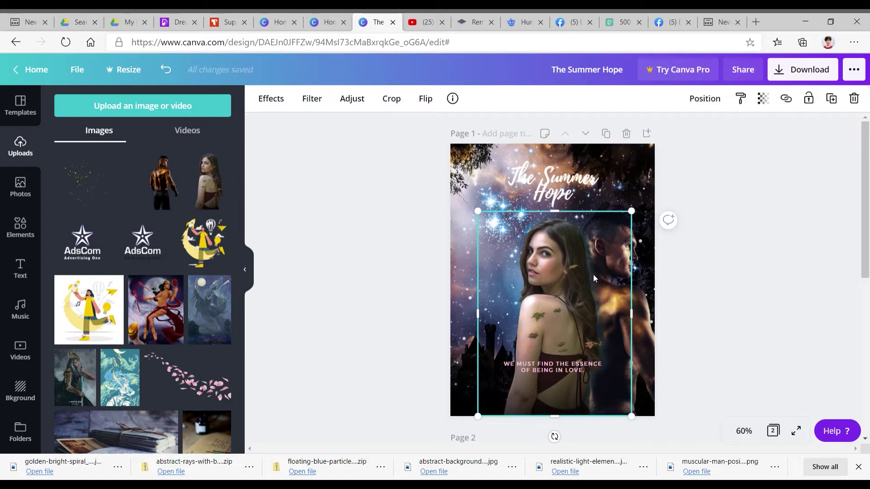
Group the sharp woman photo with its blurred shadow copy
{"action": "key", "text": "shift+Right"}
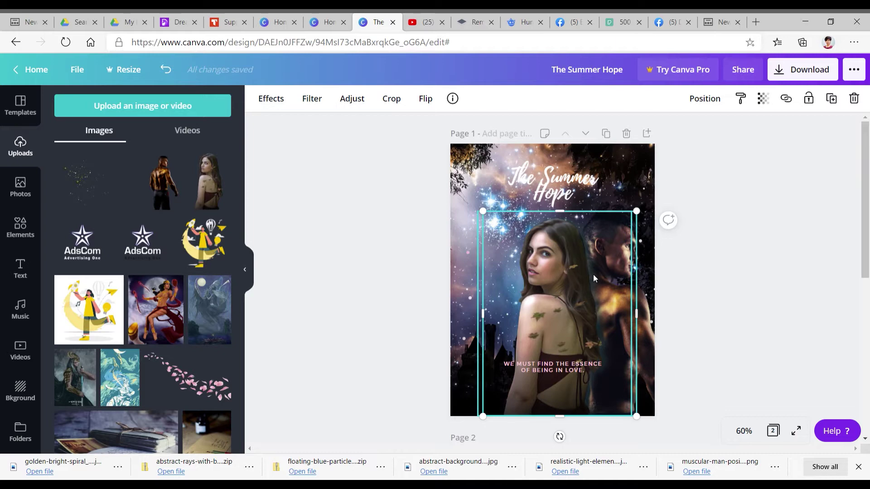
{"action": "right_click", "coordinate": [594, 274]}
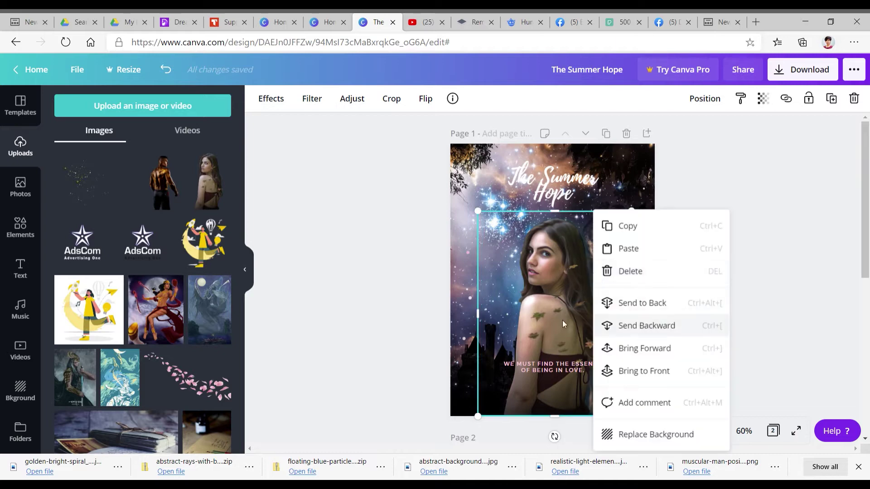
{"action": "left_click", "coordinate": [820, 237]}
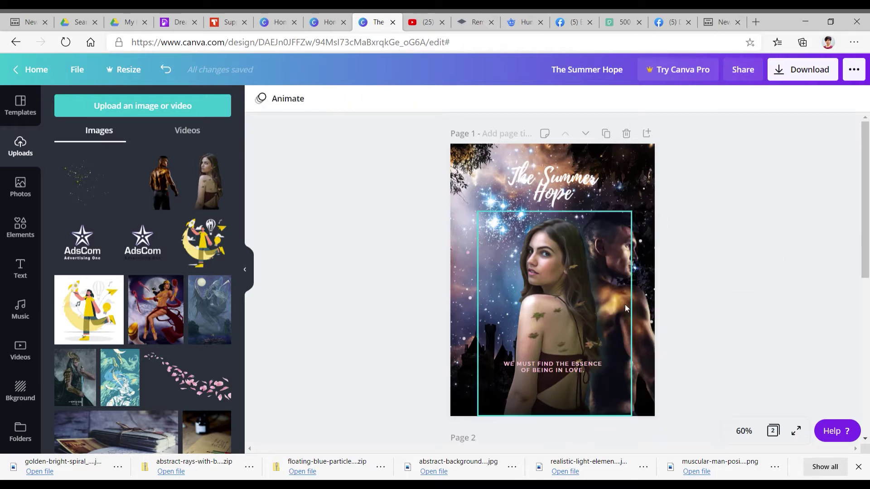
{"action": "left_click", "coordinate": [601, 285]}
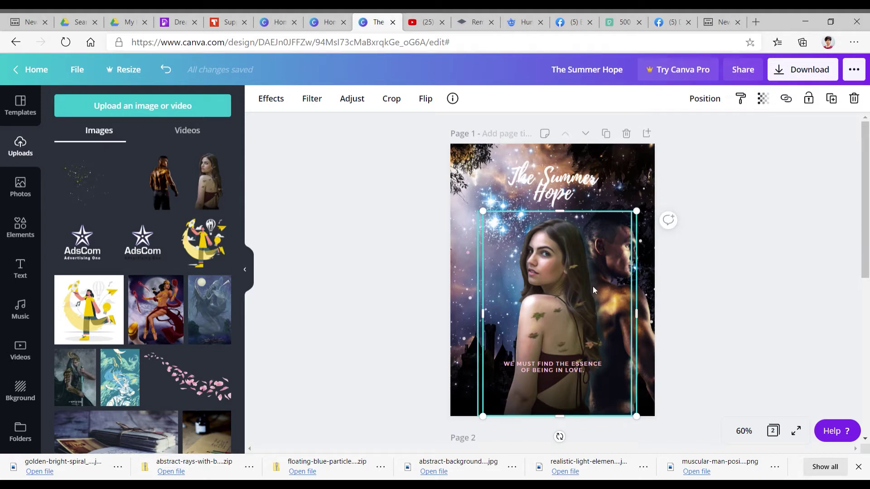
{"action": "left_click", "coordinate": [594, 290], "text": "shift"}
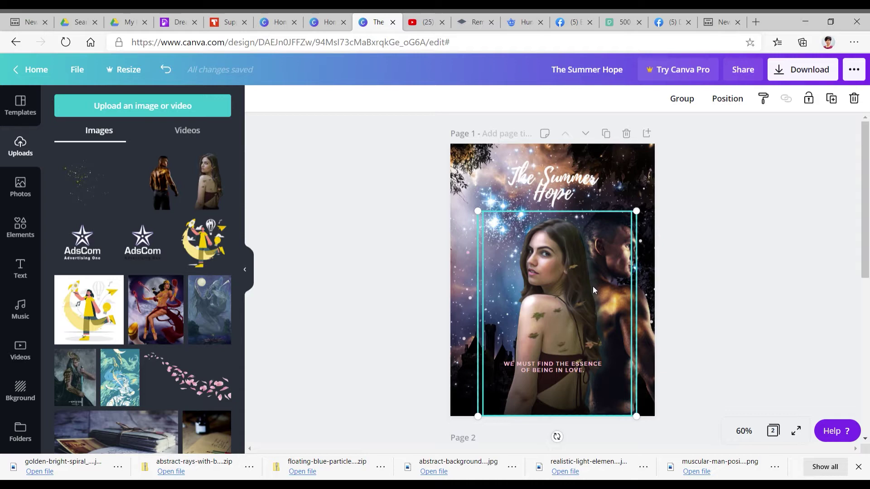
{"action": "right_click", "coordinate": [594, 289]}
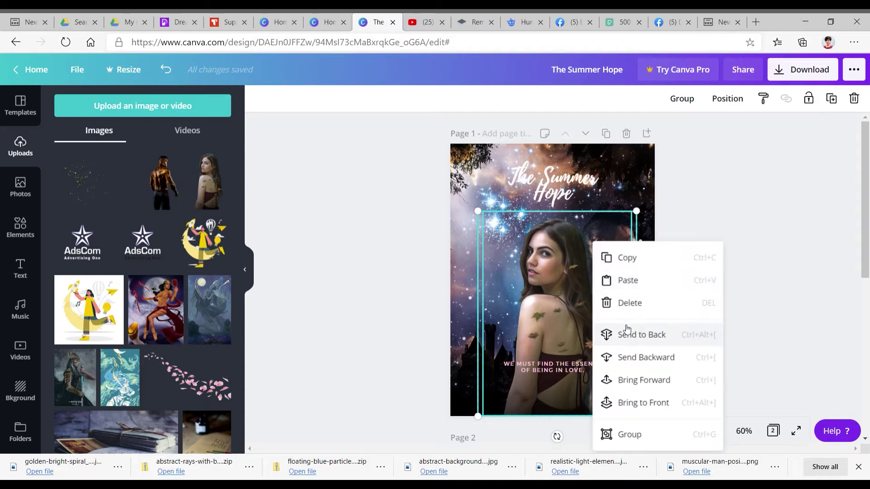
{"action": "left_click", "coordinate": [631, 435]}
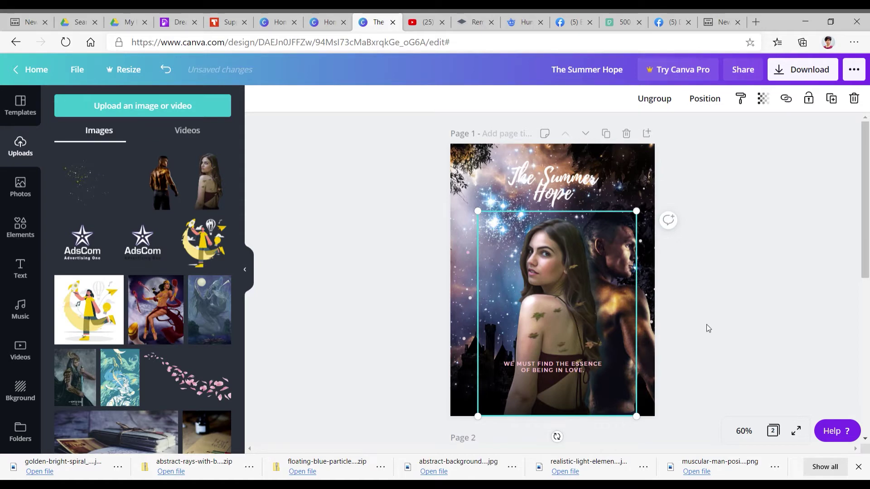
Send the grouped woman photos one layer backward, behind the author name, and deselect the group
{"action": "right_click", "coordinate": [562, 323]}
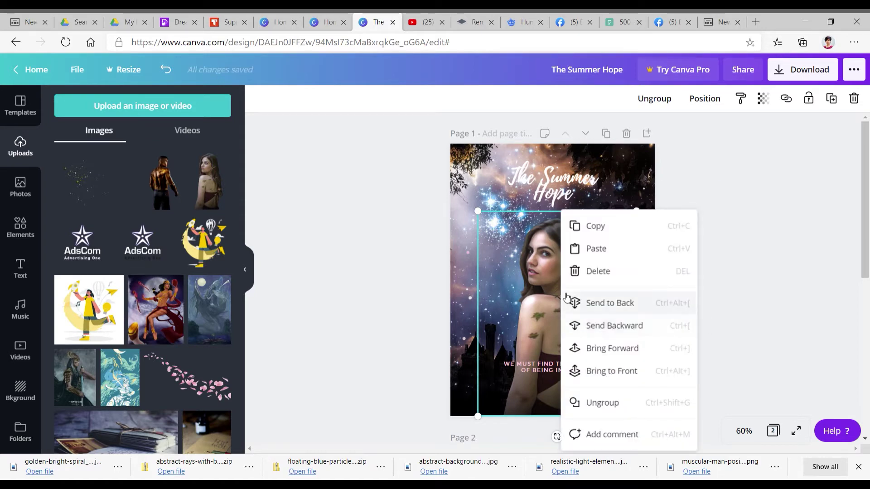
{"action": "left_click", "coordinate": [607, 328]}
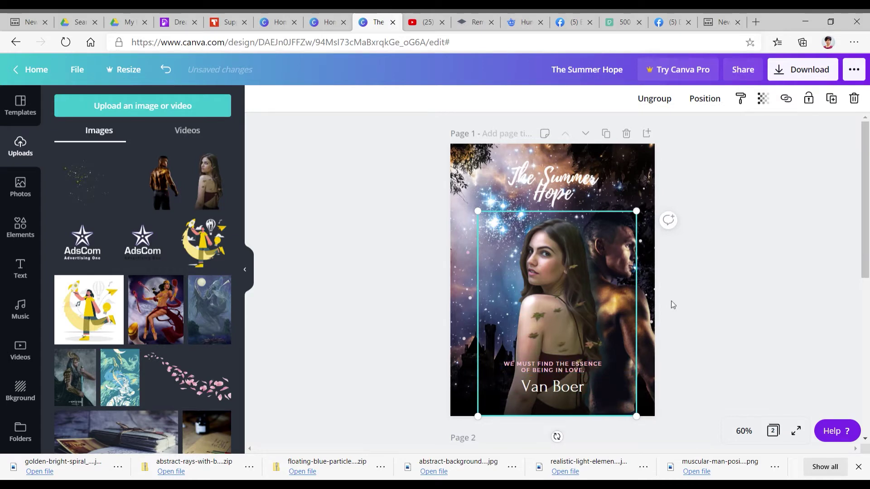
{"action": "left_click", "coordinate": [747, 329]}
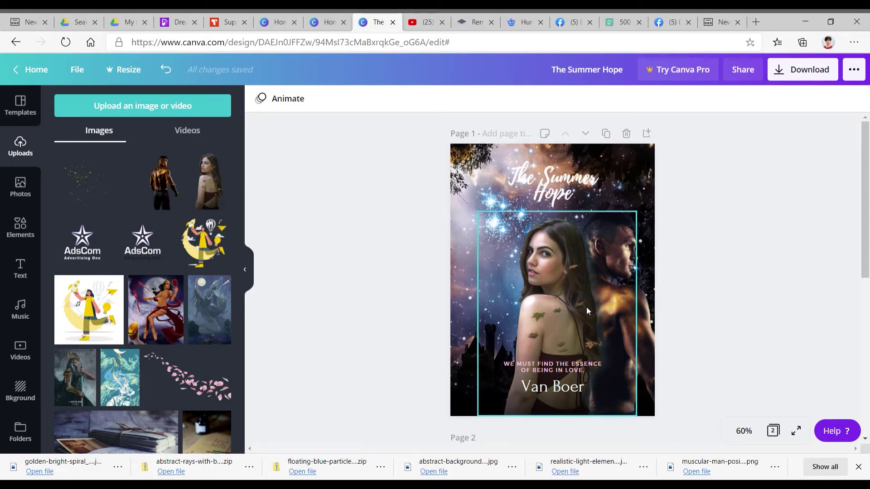
Move the man photo and the woman group together slightly left on the cover, and deselect them
{"action": "left_click", "coordinate": [647, 309]}
{"action": "left_click", "coordinate": [536, 320], "text": "shift"}
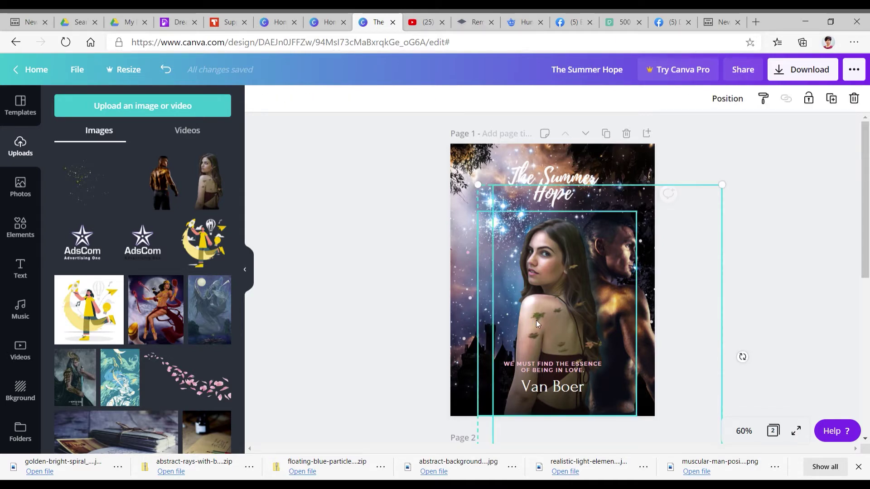
{"action": "left_click_drag", "start_coordinate": [571, 321], "coordinate": [540, 318]}
{"action": "left_click", "coordinate": [722, 323]}
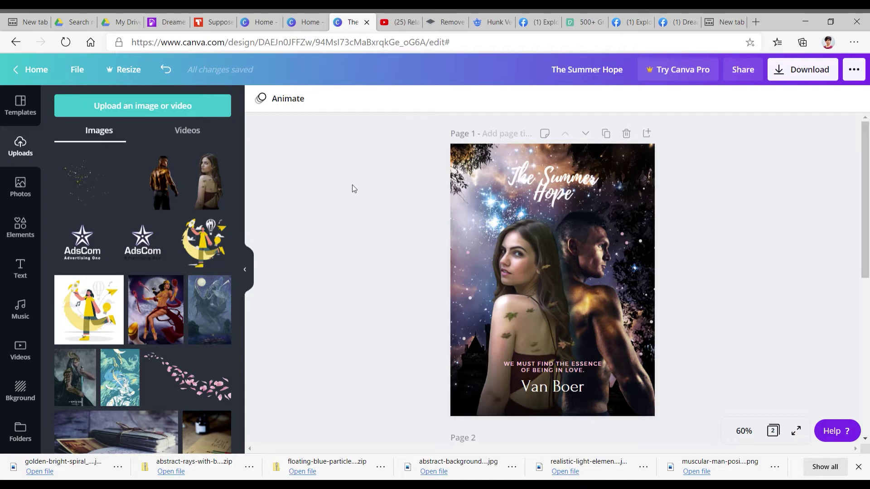
{"action": "left_click", "coordinate": [582, 28]}
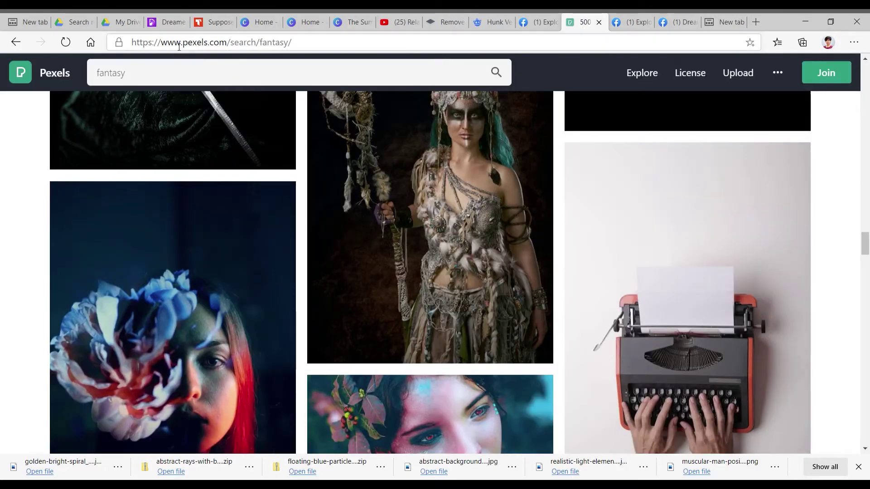
{"action": "left_click_drag", "start_coordinate": [865, 244], "coordinate": [867, 66]}
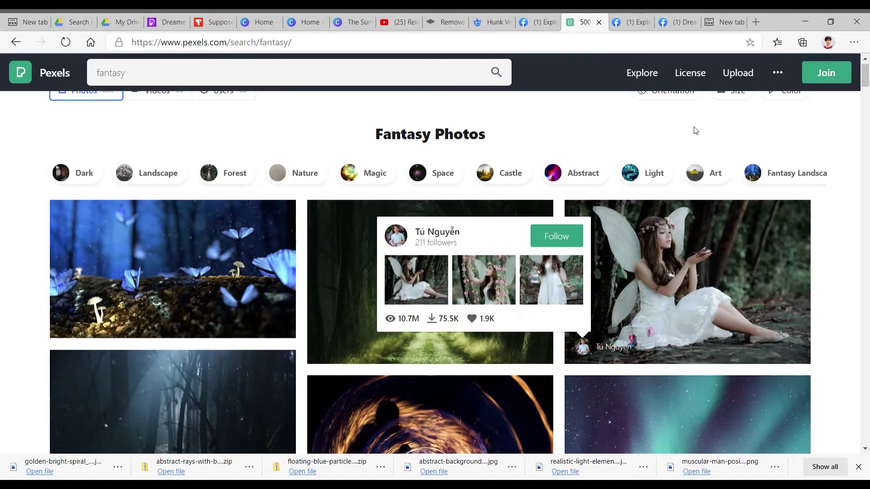
{"action": "left_click", "coordinate": [311, 45]}
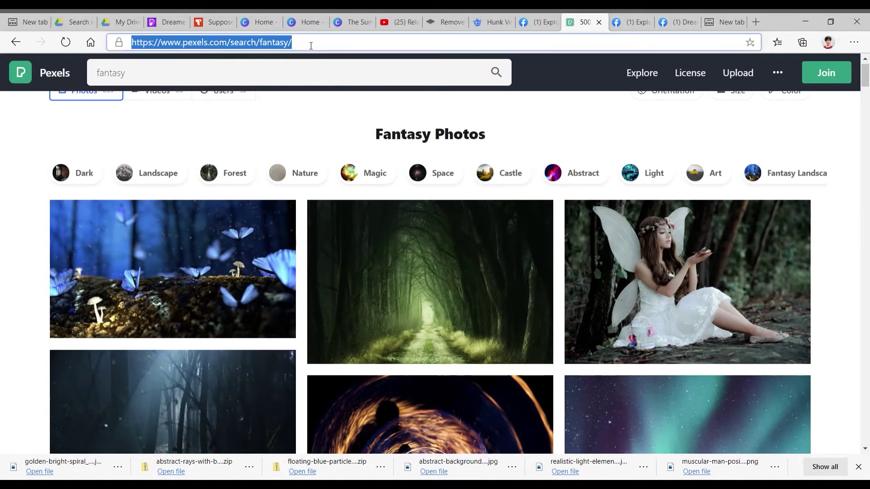
{"action": "left_click", "coordinate": [311, 45]}
{"action": "key", "text": "BackSpace"}
{"action": "key", "text": "BackSpace"}
{"action": "key", "text": "BackSpace"}
{"action": "key", "text": "BackSpace"}
{"action": "key", "text": "BackSpace"}
{"action": "key", "text": "BackSpace"}
{"action": "key", "text": "BackSpace"}
{"action": "key", "text": "BackSpace"}
{"action": "key", "text": "BackSpace"}
{"action": "key", "text": "BackSpace"}
{"action": "key", "text": "BackSpace"}
{"action": "key", "text": "BackSpace"}
{"action": "key", "text": "BackSpace"}
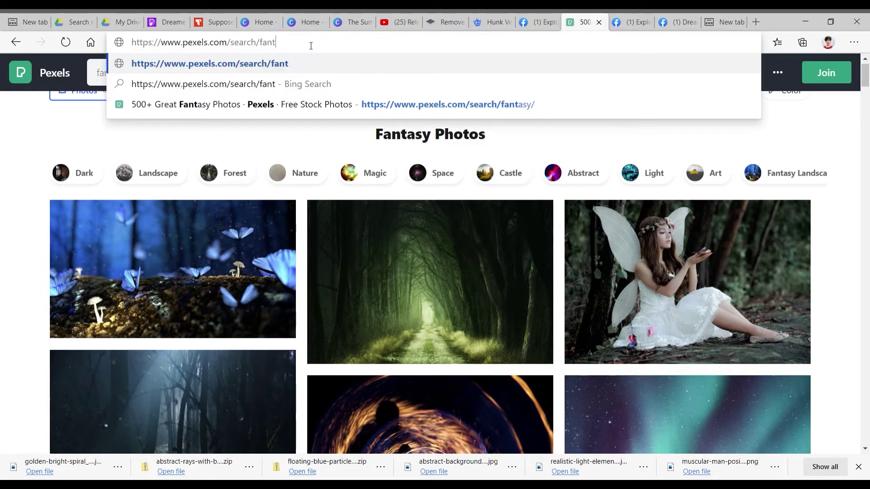
{"action": "key", "text": "BackSpace"}
{"action": "key", "text": "BackSpace"}
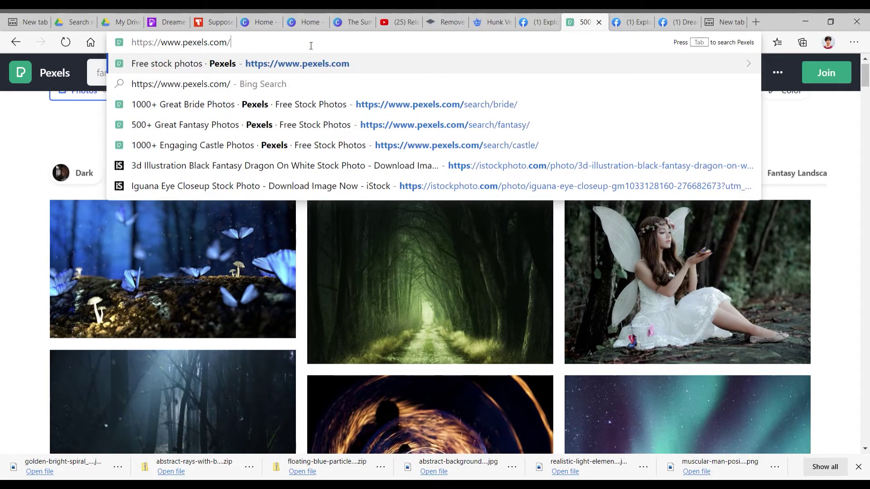
{"action": "key", "text": "Return"}
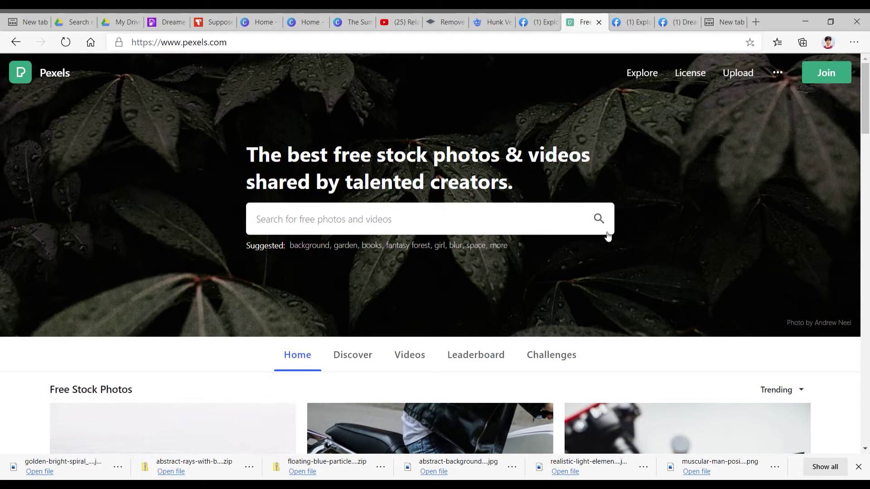
Skim the trending free stock photos on the home page and run the recent search "Medieval"
{"action": "scroll", "coordinate": [475, 224], "scroll_direction": "down", "scroll_amount": 10}
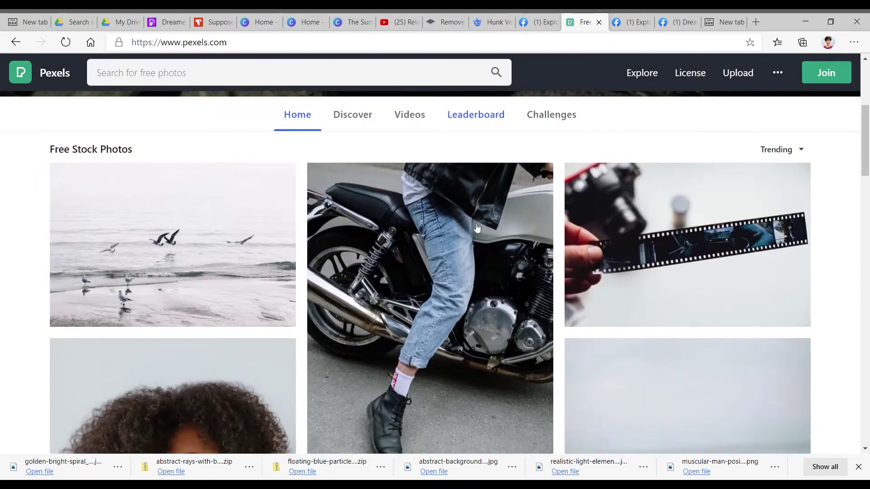
{"action": "scroll", "coordinate": [477, 227], "scroll_direction": "down", "scroll_amount": 8}
{"action": "scroll", "coordinate": [477, 227], "scroll_direction": "up", "scroll_amount": 11}
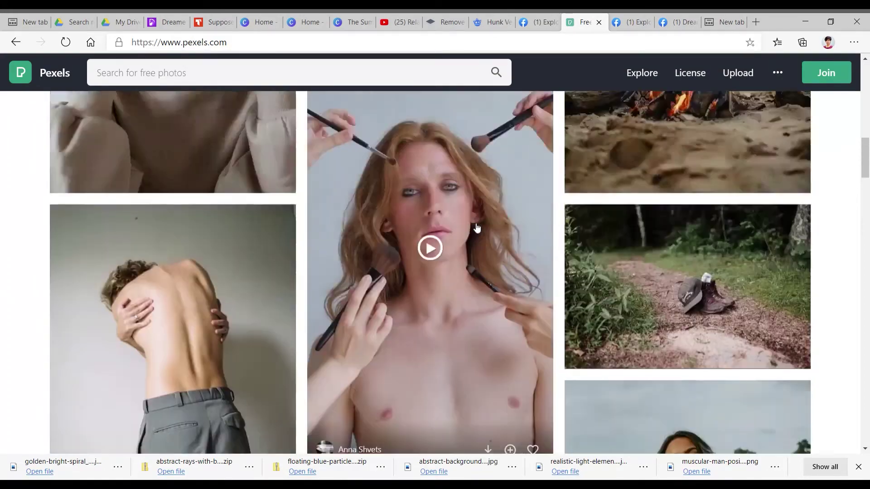
{"action": "scroll", "coordinate": [477, 227], "scroll_direction": "up", "scroll_amount": 8}
{"action": "left_click", "coordinate": [477, 228]}
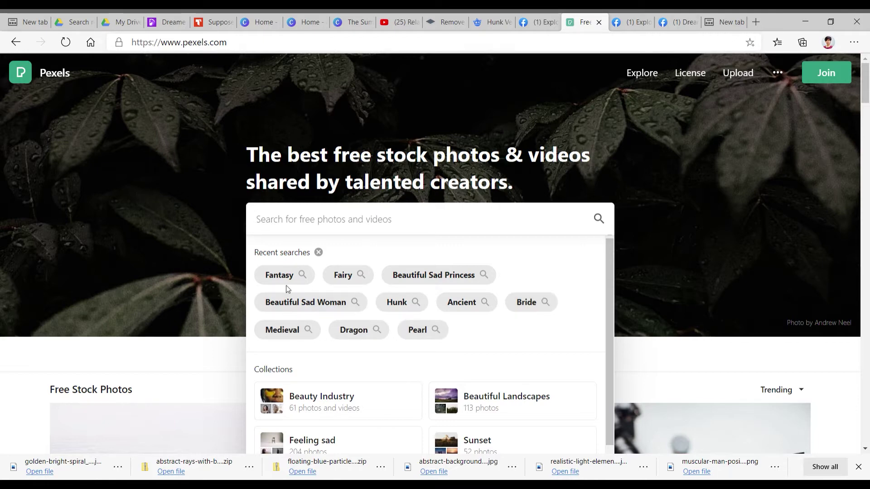
{"action": "left_click", "coordinate": [287, 334]}
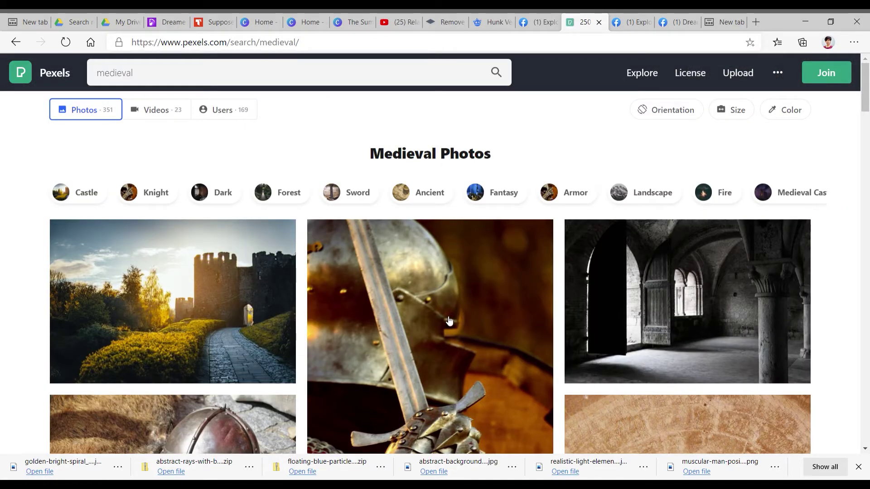
Browse the medieval photo results for castles and other scenery usable in book covers
{"action": "scroll", "coordinate": [449, 323], "scroll_direction": "down", "scroll_amount": 8}
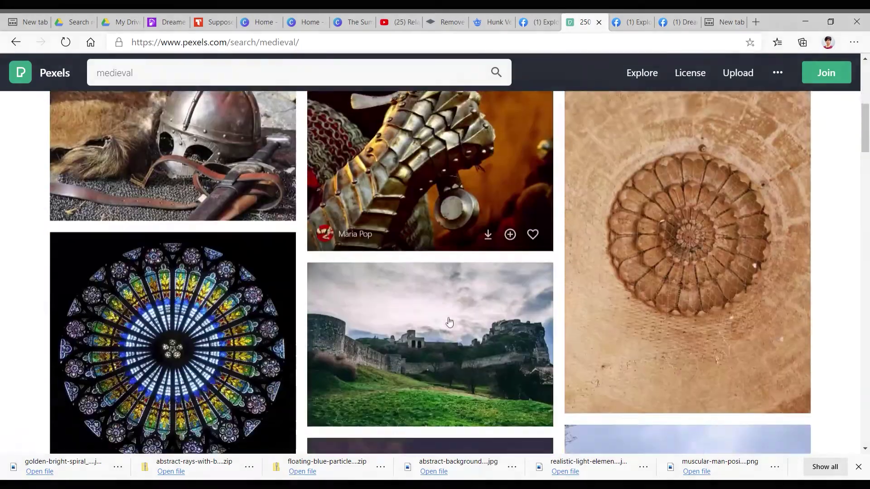
{"action": "scroll", "coordinate": [450, 322], "scroll_direction": "down", "scroll_amount": 10}
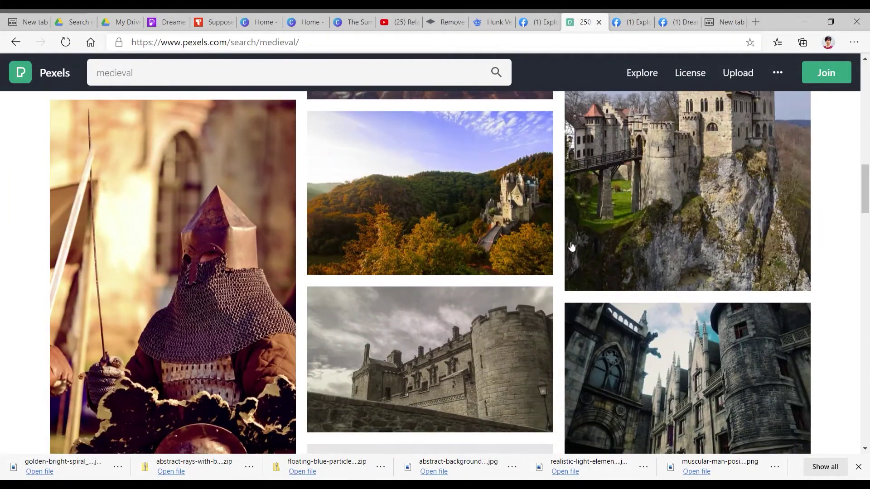
{"action": "scroll", "coordinate": [593, 289], "scroll_direction": "down", "scroll_amount": 8}
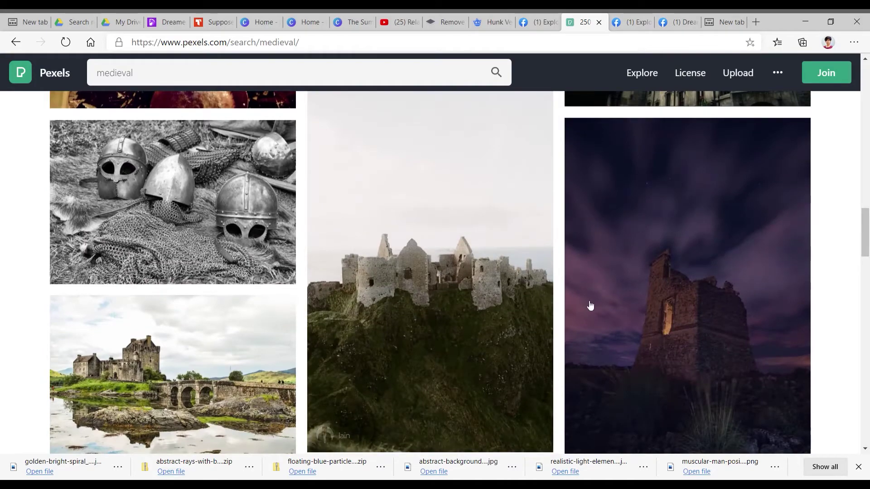
{"action": "scroll", "coordinate": [591, 305], "scroll_direction": "down", "scroll_amount": 7}
{"action": "scroll", "coordinate": [591, 307], "scroll_direction": "down", "scroll_amount": 15}
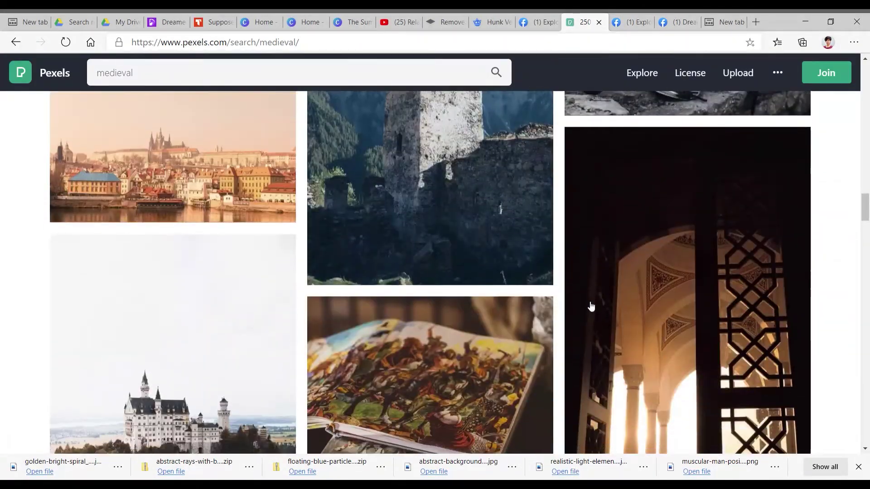
{"action": "scroll", "coordinate": [591, 307], "scroll_direction": "down", "scroll_amount": 20}
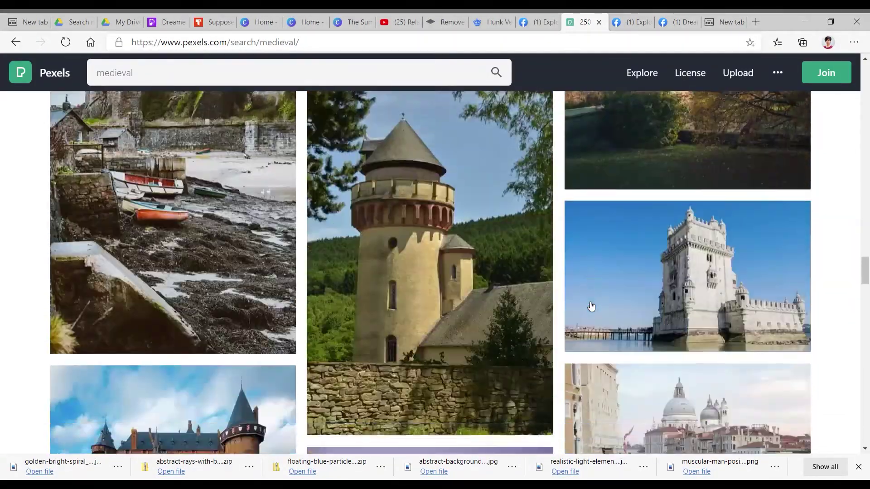
{"action": "scroll", "coordinate": [590, 306], "scroll_direction": "up", "scroll_amount": 15}
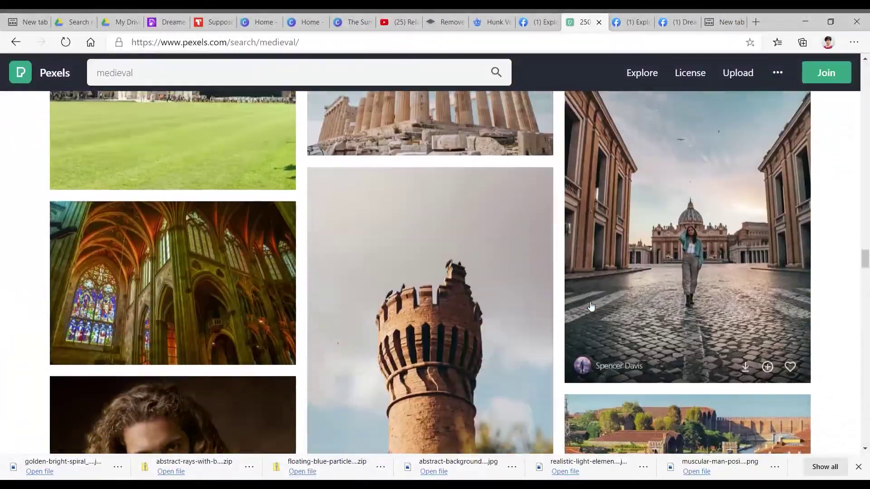
{"action": "scroll", "coordinate": [592, 307], "scroll_direction": "up", "scroll_amount": 15}
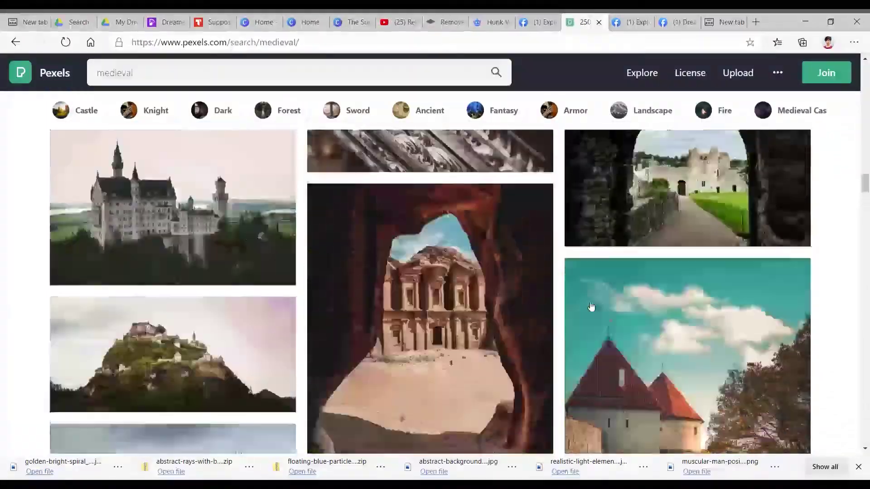
Return to the top of the medieval photo results and open the related Fantasy category
{"action": "scroll", "coordinate": [592, 307], "scroll_direction": "up", "scroll_amount": 12}
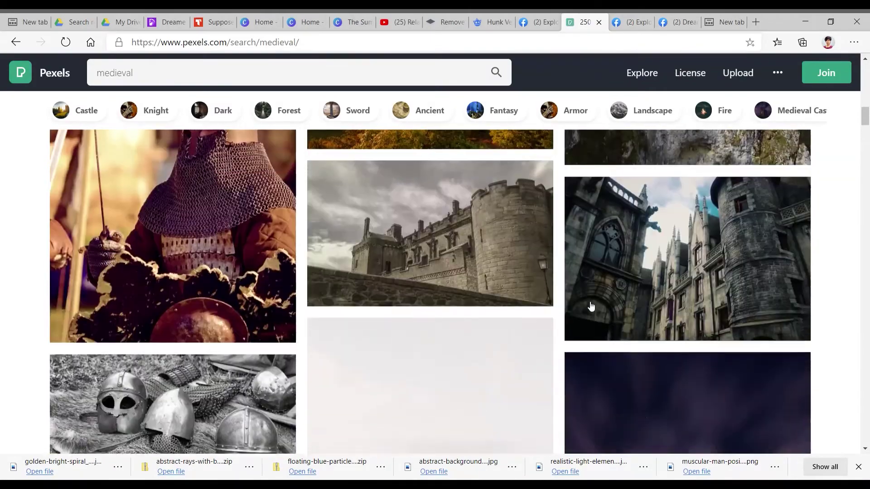
{"action": "scroll", "coordinate": [592, 306], "scroll_direction": "up", "scroll_amount": 5}
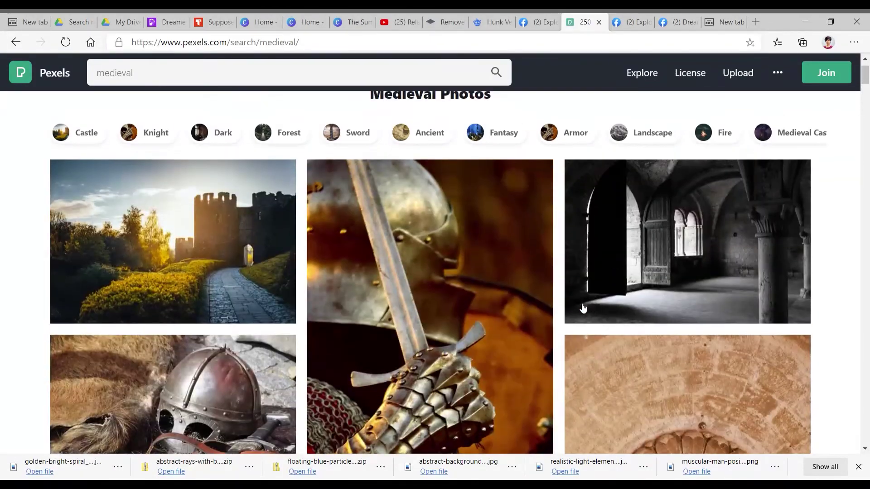
{"action": "scroll", "coordinate": [511, 292], "scroll_direction": "up", "scroll_amount": 2}
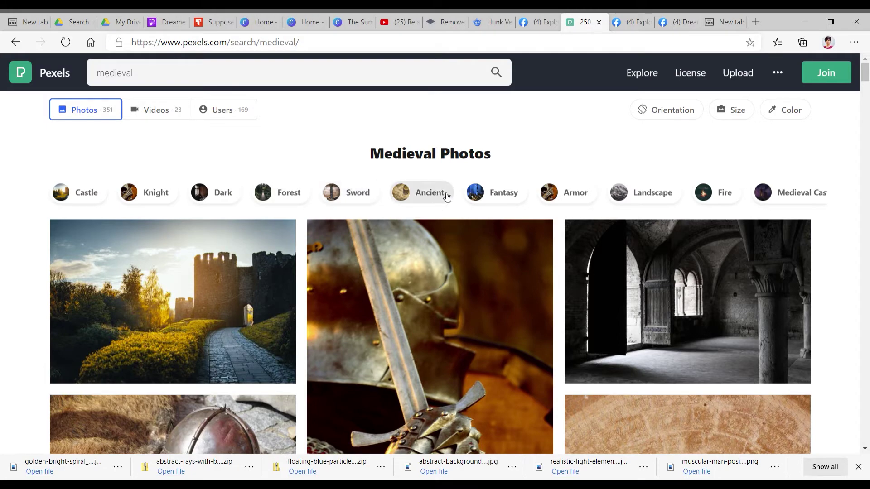
{"action": "left_click", "coordinate": [511, 199]}
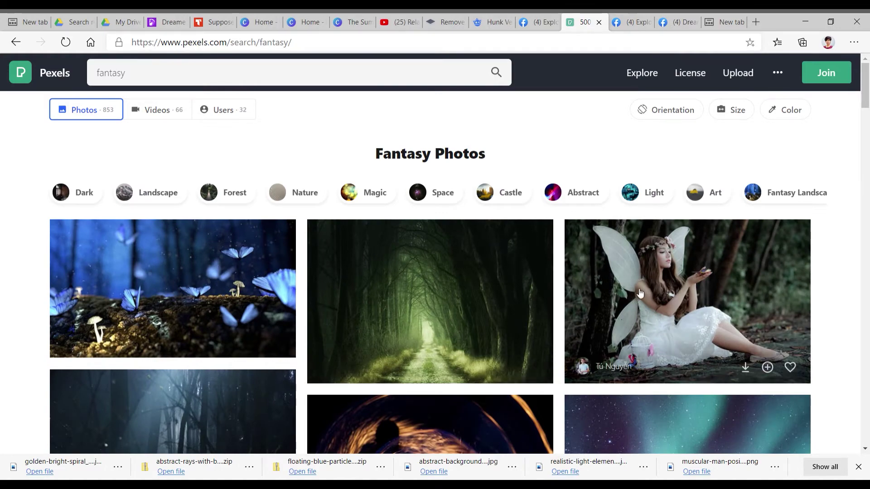
Browse the fantasy photo results for characters, landscapes and skies usable in book covers
{"action": "scroll", "coordinate": [640, 293], "scroll_direction": "down", "scroll_amount": 15}
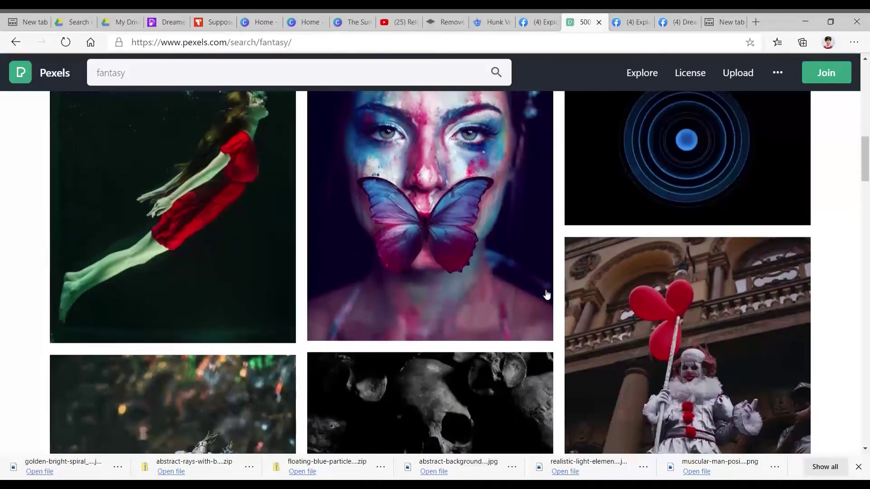
{"action": "scroll", "coordinate": [547, 295], "scroll_direction": "down", "scroll_amount": 14}
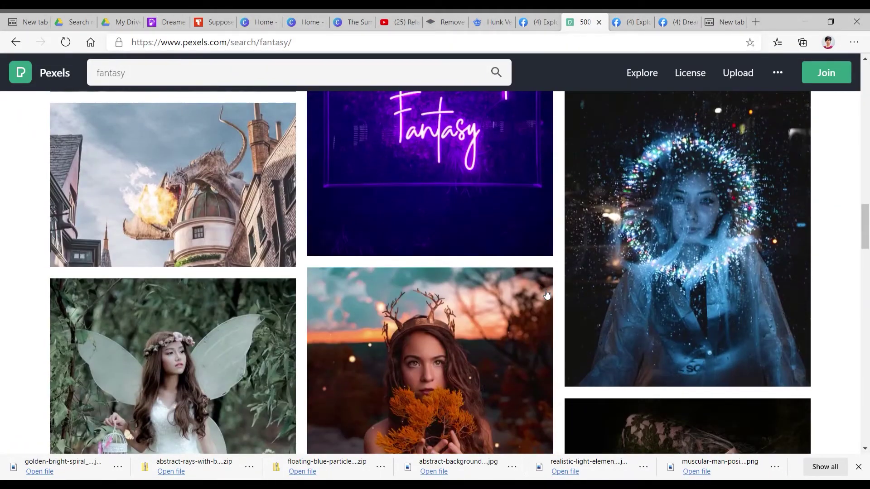
{"action": "scroll", "coordinate": [547, 295], "scroll_direction": "down", "scroll_amount": 5}
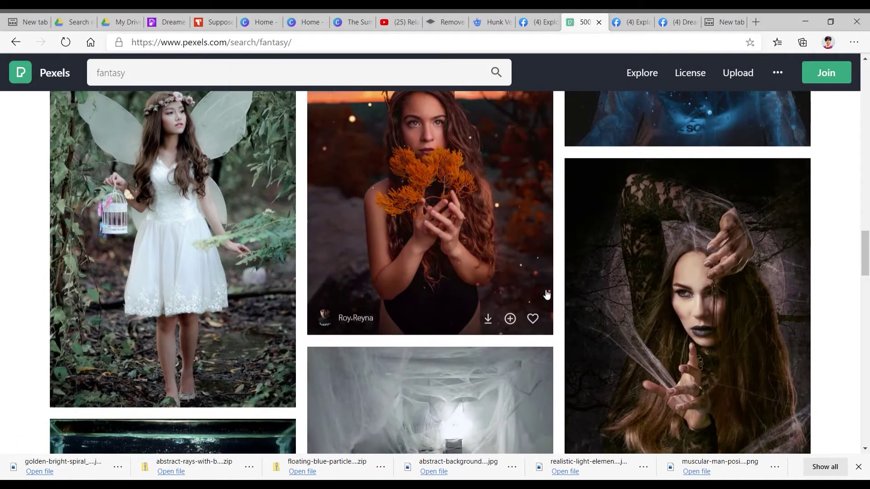
{"action": "scroll", "coordinate": [711, 316], "scroll_direction": "down", "scroll_amount": 5}
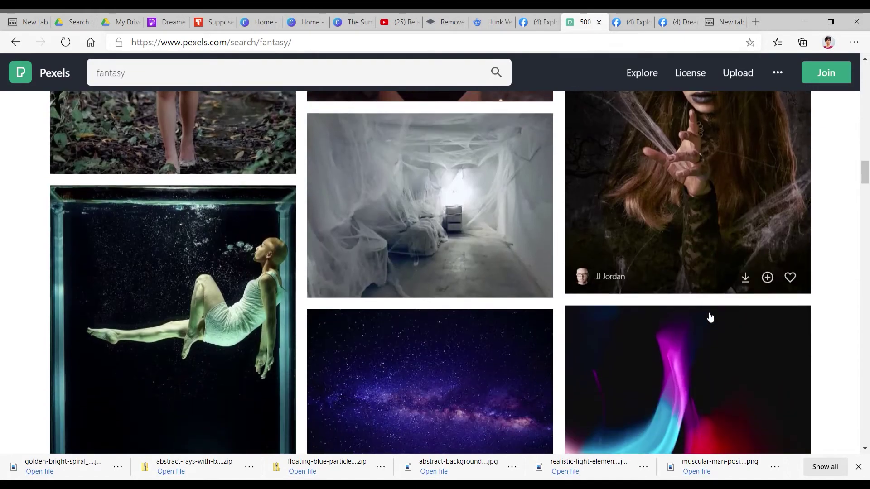
{"action": "scroll", "coordinate": [710, 317], "scroll_direction": "down", "scroll_amount": 10}
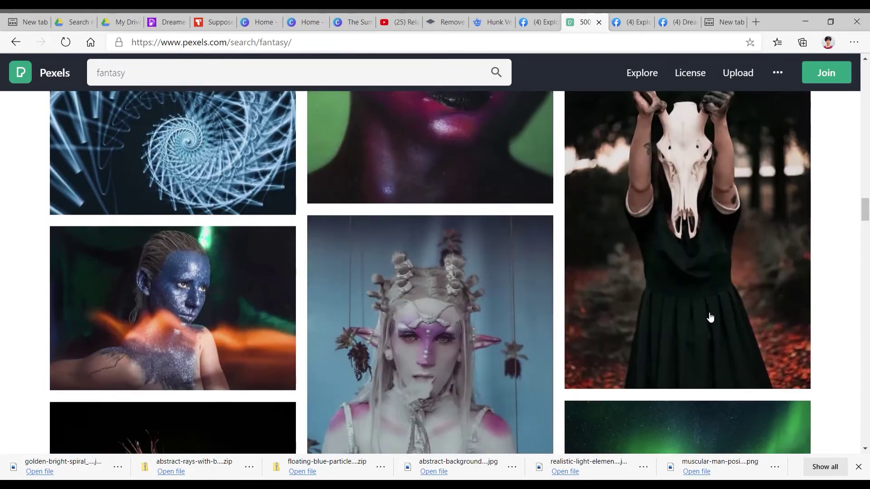
{"action": "scroll", "coordinate": [711, 317], "scroll_direction": "down", "scroll_amount": 9}
{"action": "scroll", "coordinate": [711, 317], "scroll_direction": "up", "scroll_amount": 3}
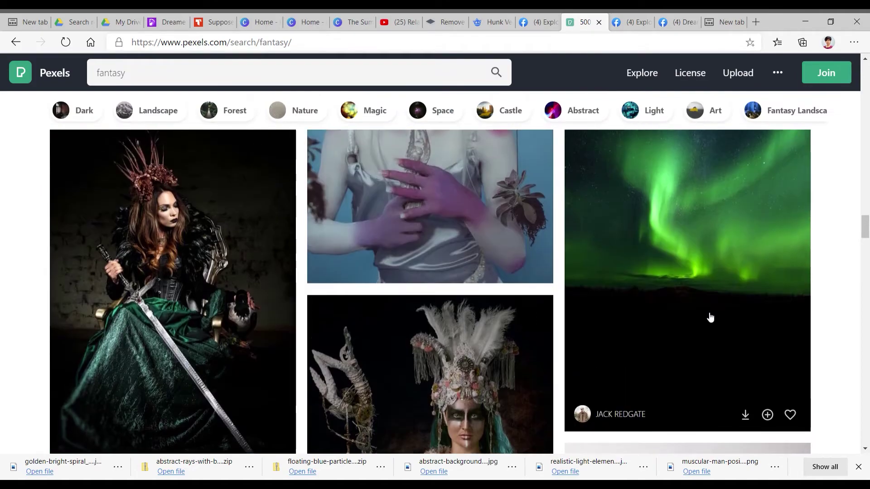
{"action": "scroll", "coordinate": [710, 317], "scroll_direction": "down", "scroll_amount": 8}
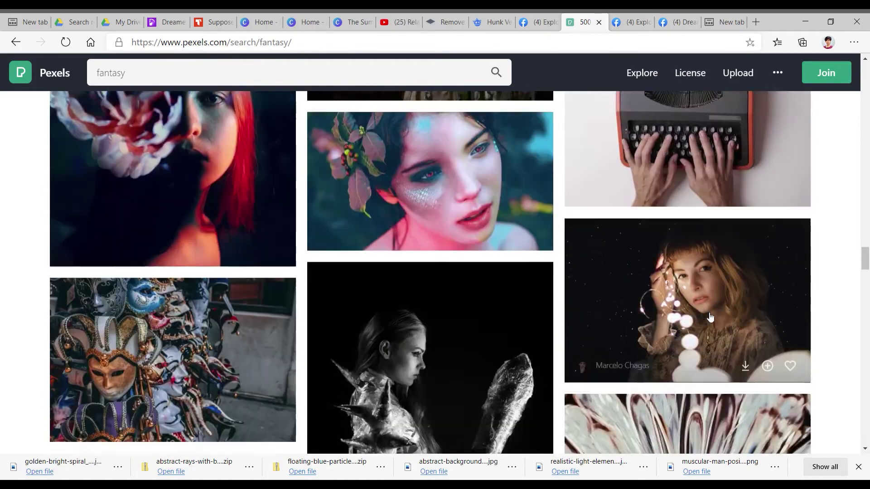
{"action": "scroll", "coordinate": [711, 317], "scroll_direction": "down", "scroll_amount": 10}
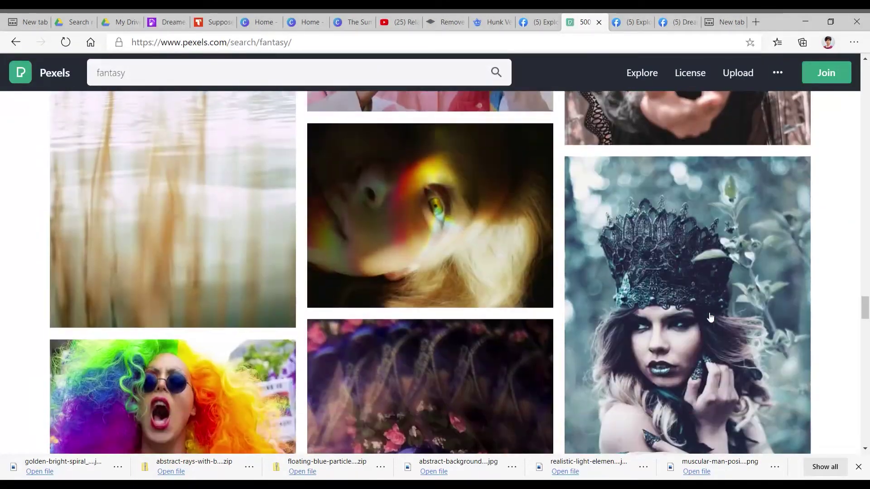
{"action": "scroll", "coordinate": [711, 317], "scroll_direction": "down", "scroll_amount": 5}
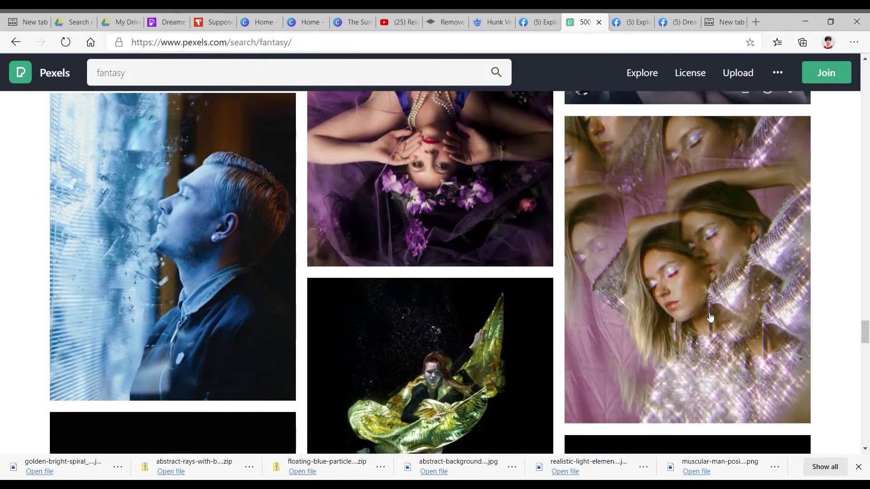
{"action": "scroll", "coordinate": [711, 317], "scroll_direction": "down", "scroll_amount": 4}
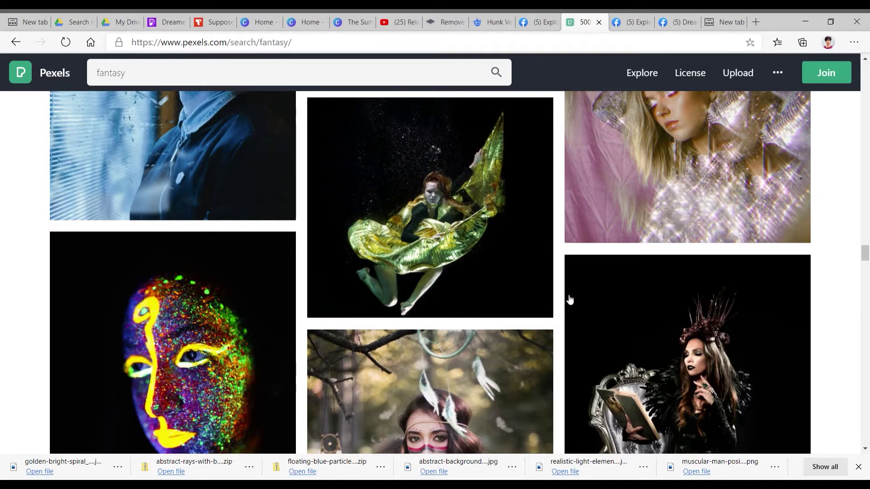
{"action": "scroll", "coordinate": [570, 300], "scroll_direction": "down", "scroll_amount": 15}
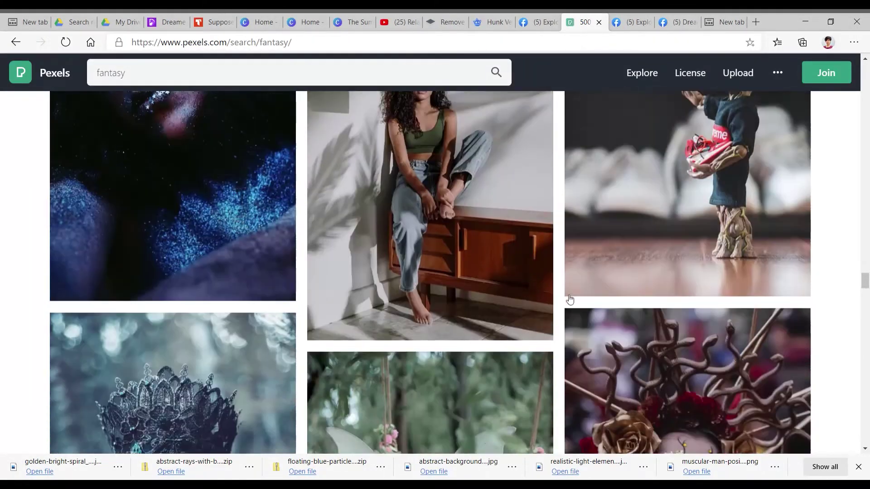
{"action": "scroll", "coordinate": [570, 300], "scroll_direction": "down", "scroll_amount": 15}
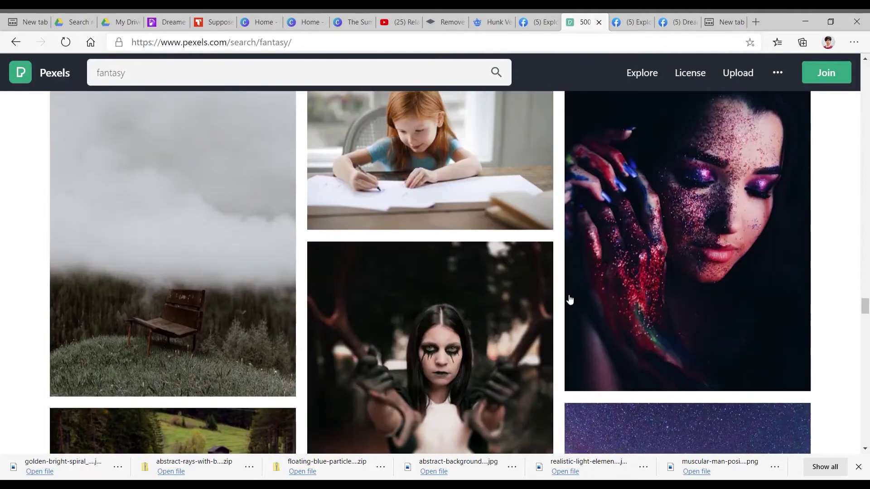
{"action": "scroll", "coordinate": [571, 300], "scroll_direction": "down", "scroll_amount": 15}
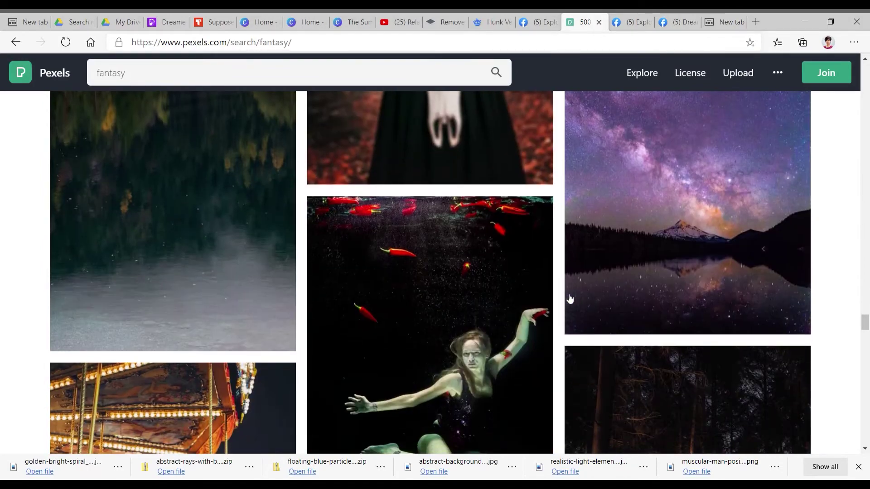
{"action": "scroll", "coordinate": [570, 300], "scroll_direction": "down", "scroll_amount": 5}
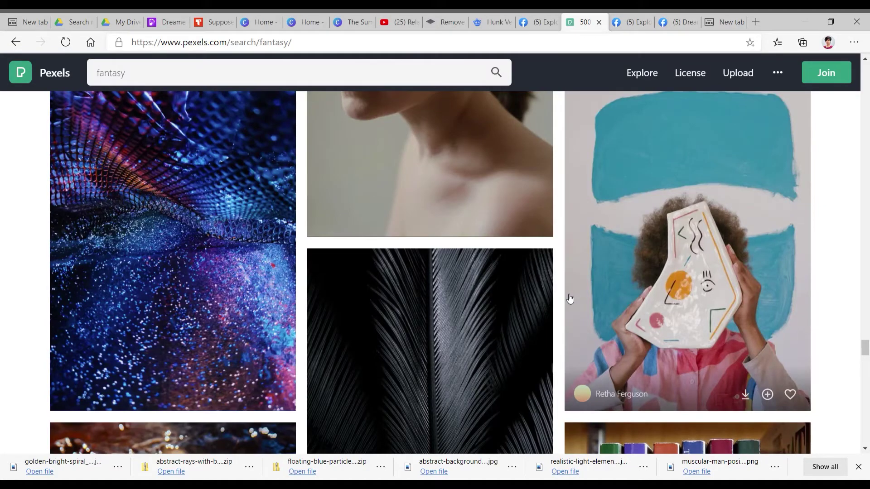
{"action": "scroll", "coordinate": [570, 298], "scroll_direction": "down", "scroll_amount": 15}
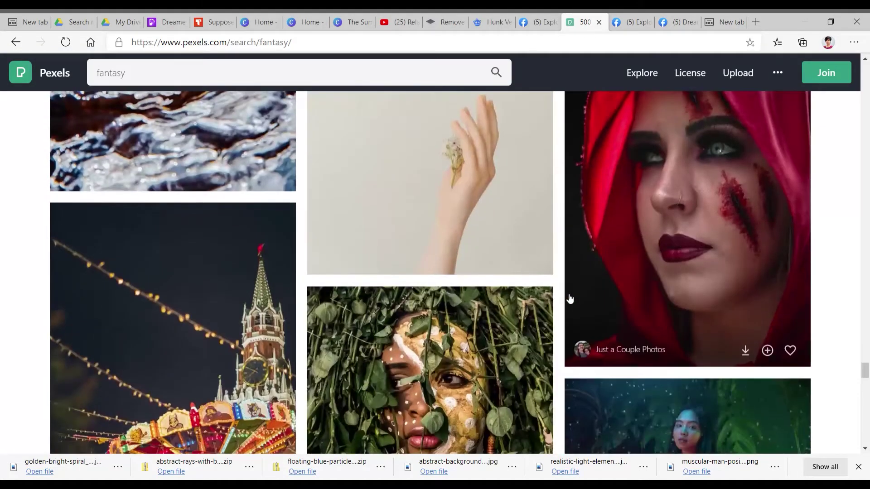
{"action": "scroll", "coordinate": [570, 298], "scroll_direction": "down", "scroll_amount": 15}
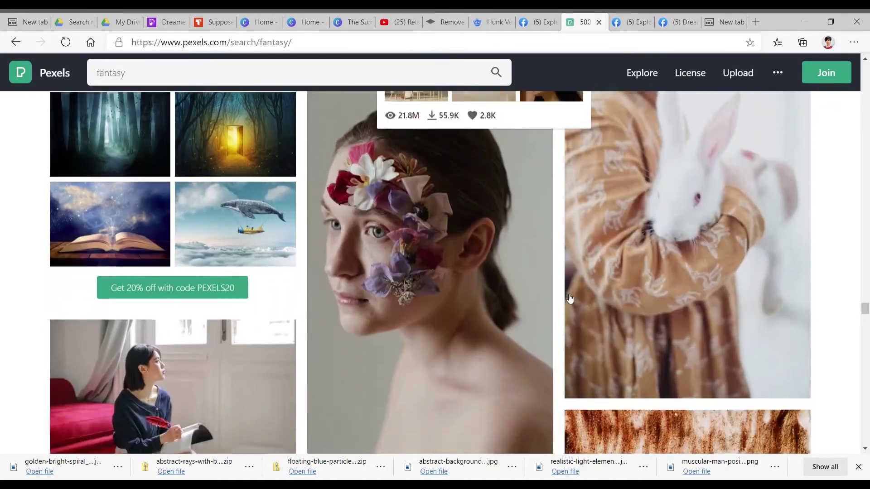
{"action": "scroll", "coordinate": [571, 298], "scroll_direction": "down", "scroll_amount": 10}
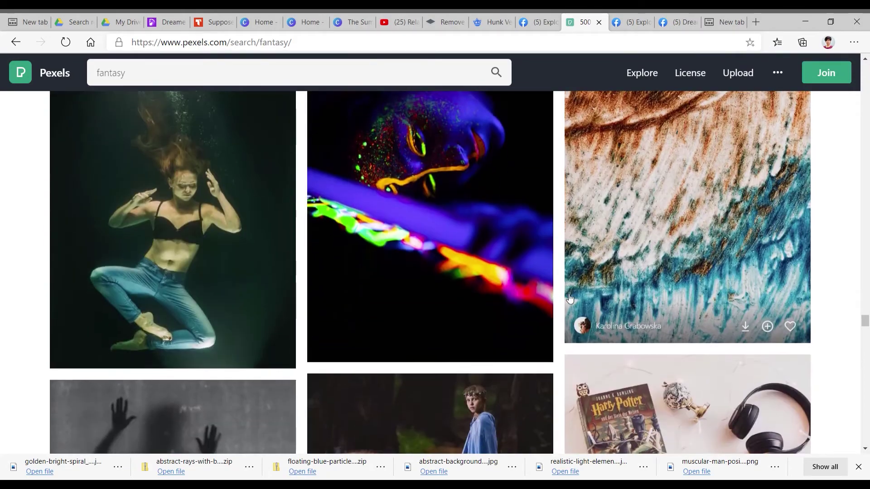
{"action": "scroll", "coordinate": [570, 298], "scroll_direction": "down", "scroll_amount": 15}
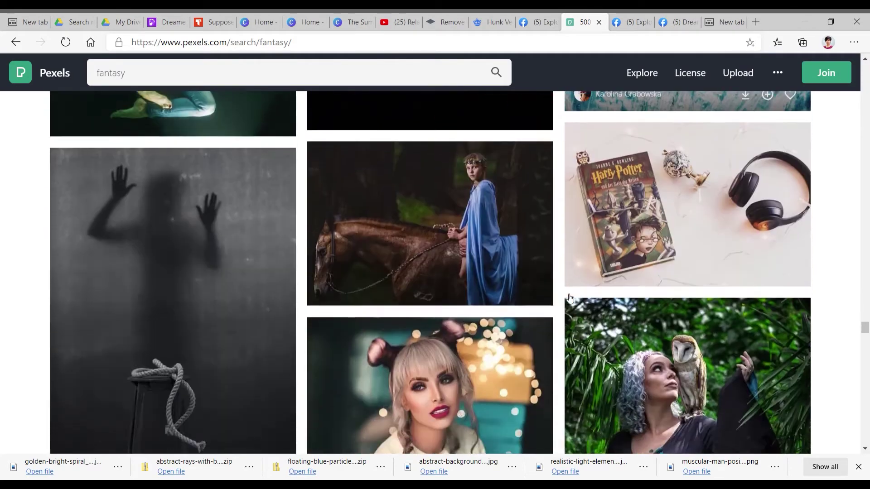
{"action": "scroll", "coordinate": [570, 298], "scroll_direction": "down", "scroll_amount": 4}
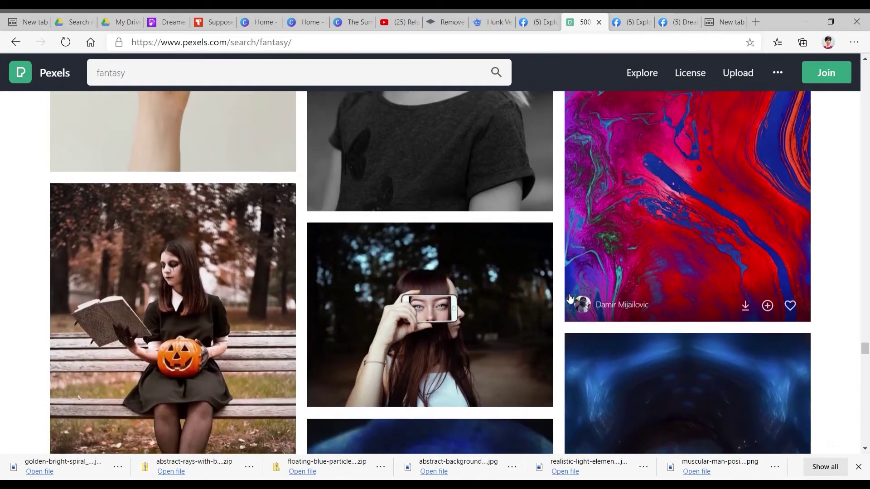
{"action": "scroll", "coordinate": [570, 298], "scroll_direction": "up", "scroll_amount": 15}
{"action": "scroll", "coordinate": [570, 299], "scroll_direction": "up", "scroll_amount": 20}
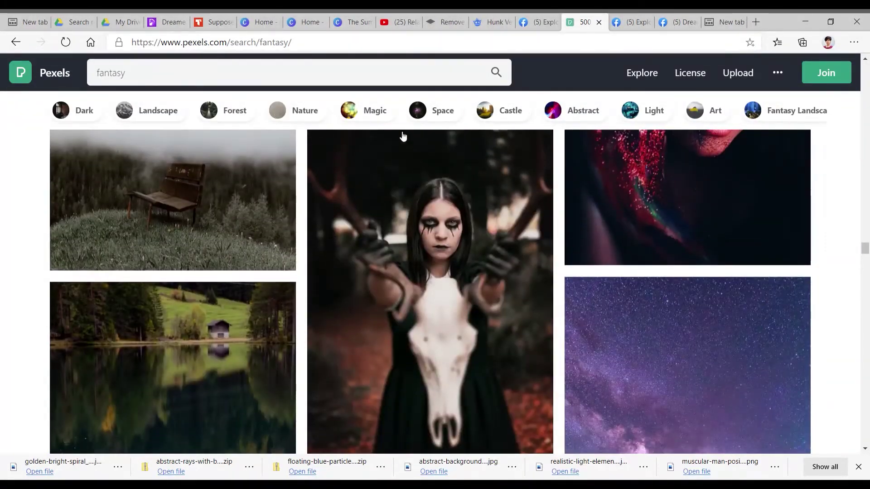
Switch to The Summer Hope design in Canva and search its photo library for "fantasy+fairy"
{"action": "left_click", "coordinate": [354, 27]}
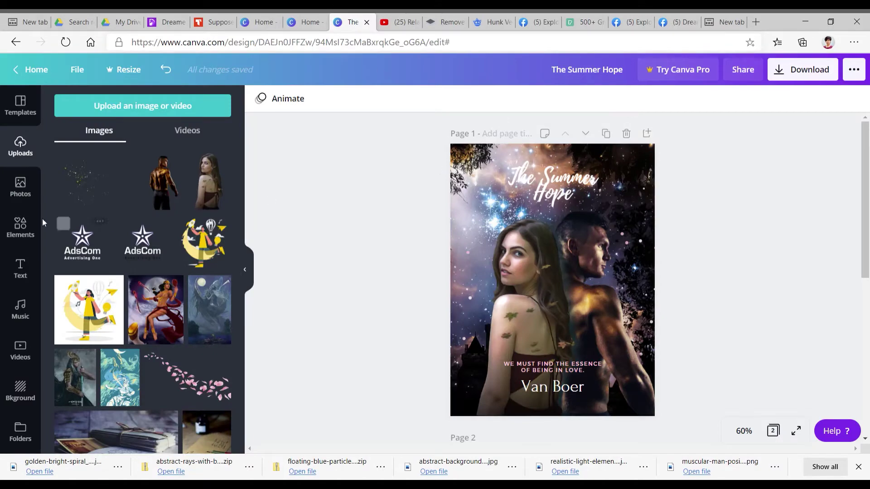
{"action": "left_click", "coordinate": [19, 193]}
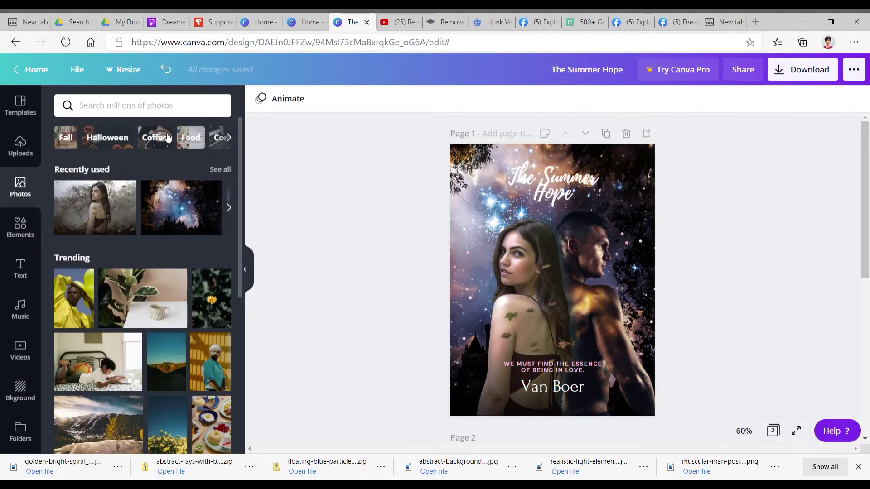
{"action": "left_click", "coordinate": [186, 109]}
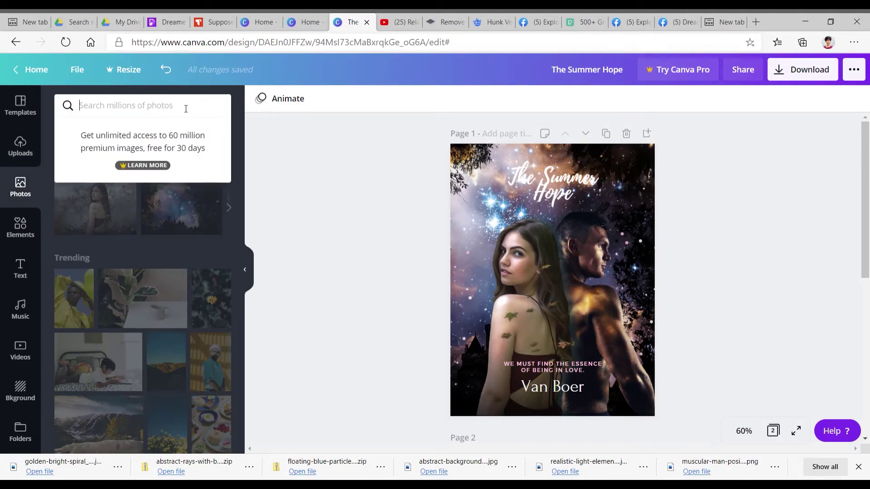
{"action": "type", "text": "fantasy"}
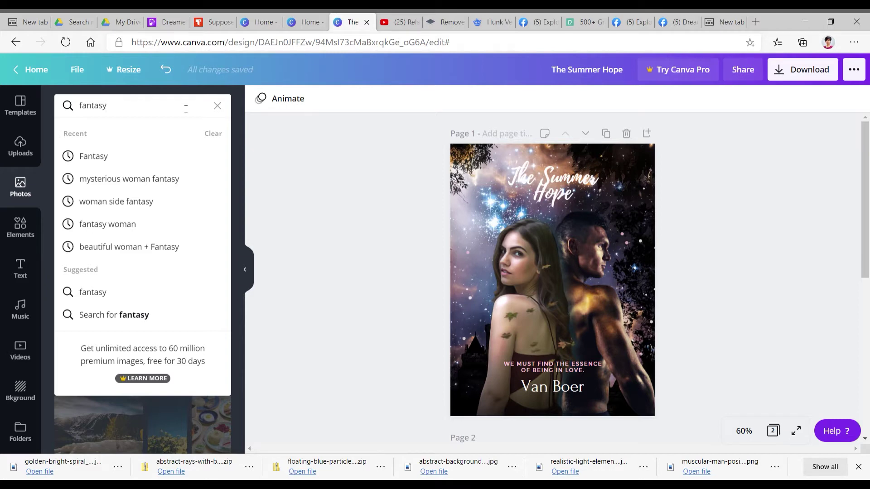
{"action": "type", "text": "+"}
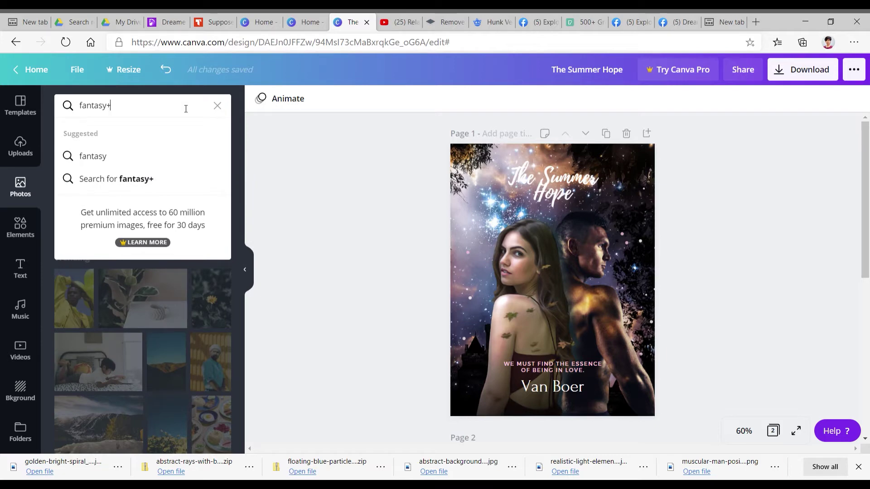
{"action": "type", "text": "fairy"}
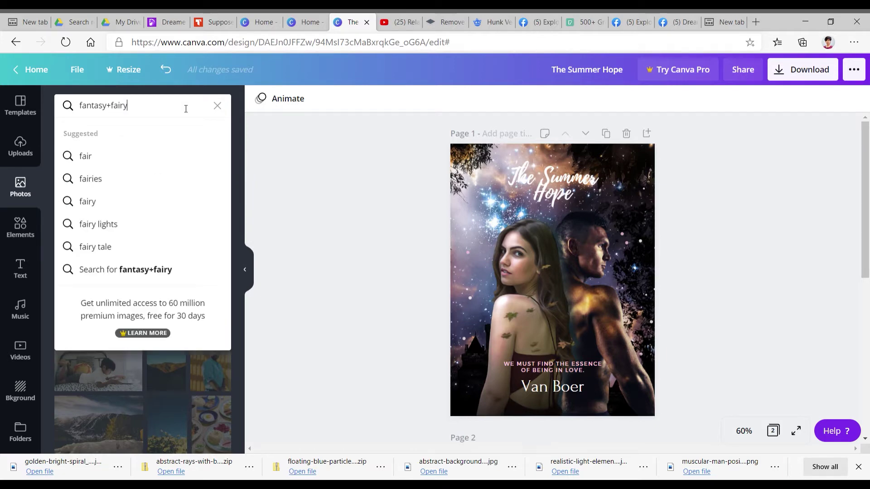
{"action": "key", "text": "Return"}
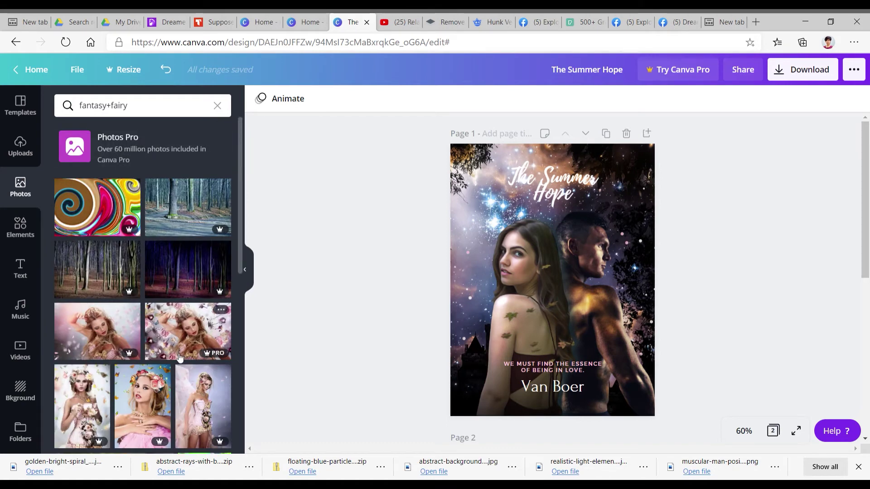
Browse the "fantasy+fairy" photo results for fairy characters and enchanted forest scenes suited to book covers
{"action": "scroll", "coordinate": [134, 328], "scroll_direction": "down", "scroll_amount": 2}
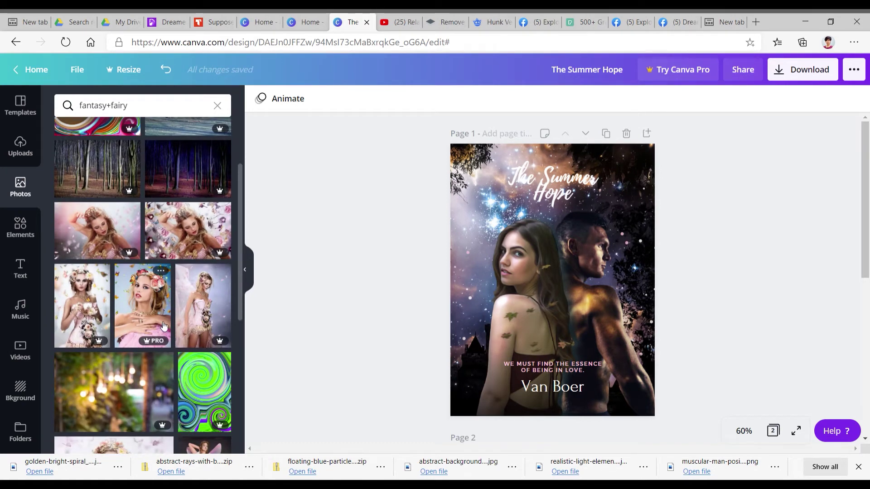
{"action": "scroll", "coordinate": [161, 329], "scroll_direction": "down", "scroll_amount": 3}
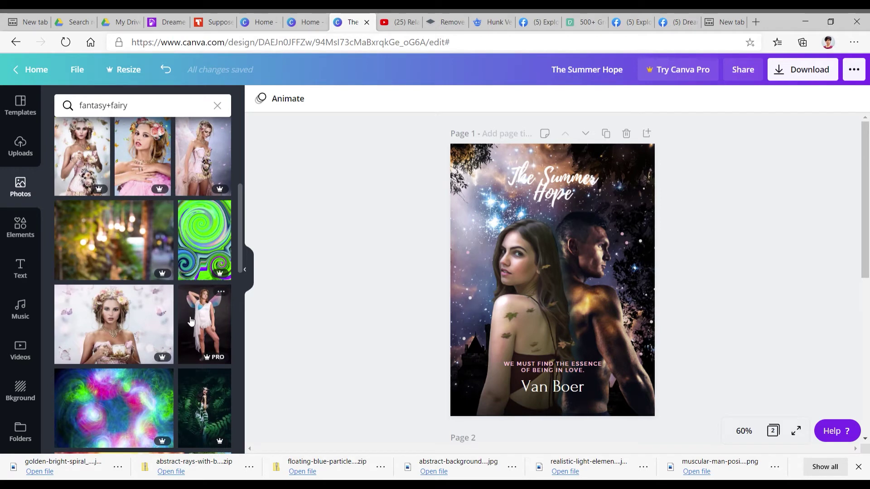
{"action": "scroll", "coordinate": [163, 329], "scroll_direction": "down", "scroll_amount": 4}
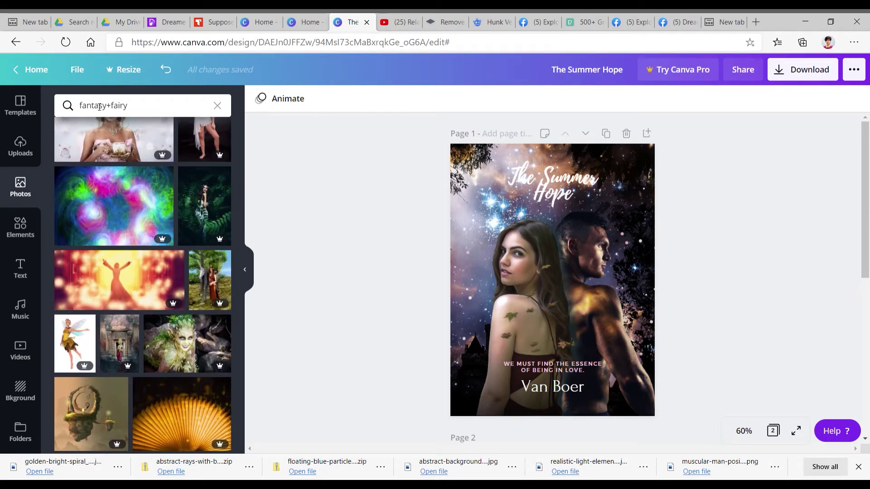
{"action": "scroll", "coordinate": [150, 262], "scroll_direction": "down", "scroll_amount": 3}
{"action": "scroll", "coordinate": [150, 261], "scroll_direction": "down", "scroll_amount": 8}
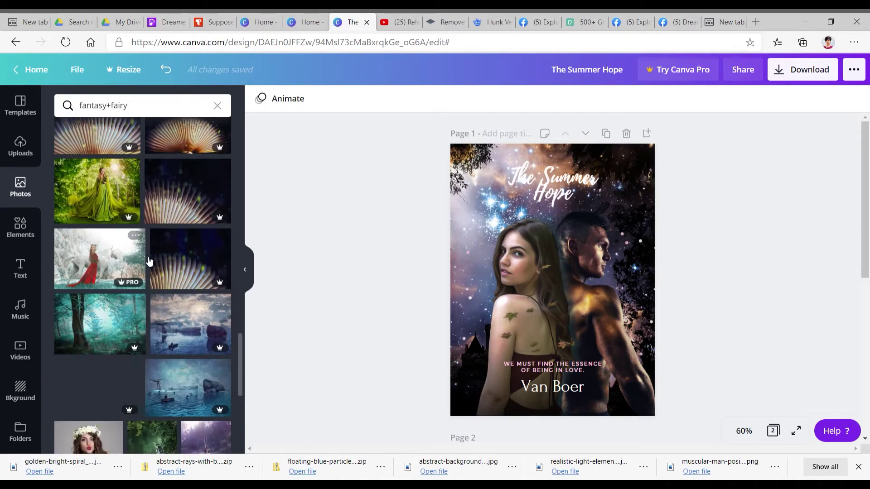
{"action": "scroll", "coordinate": [149, 261], "scroll_direction": "down", "scroll_amount": 5}
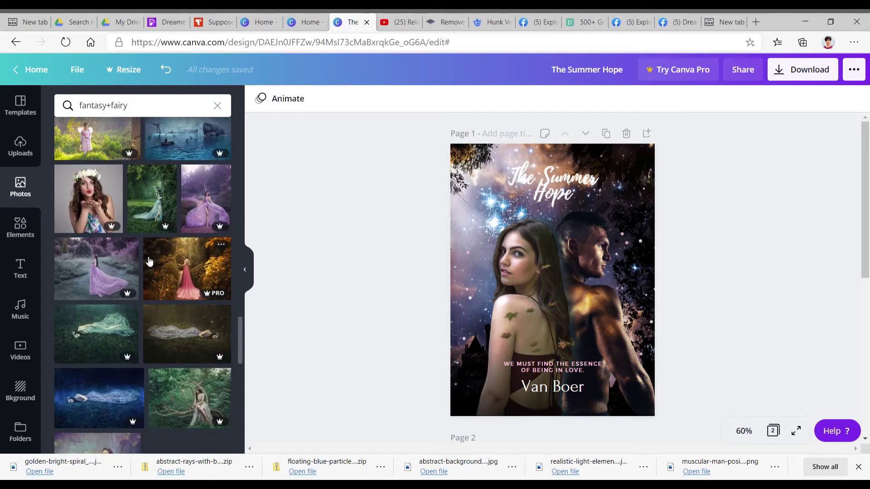
{"action": "scroll", "coordinate": [150, 261], "scroll_direction": "down", "scroll_amount": 6}
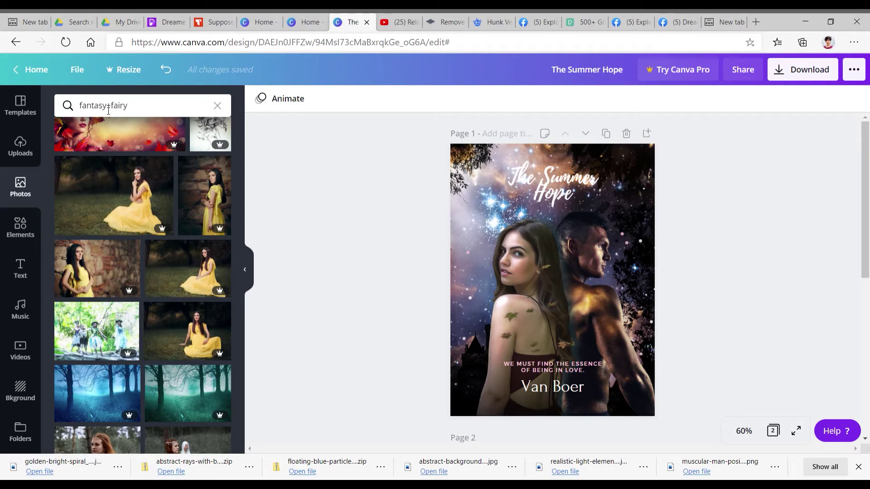
{"action": "scroll", "coordinate": [162, 231], "scroll_direction": "down", "scroll_amount": 3}
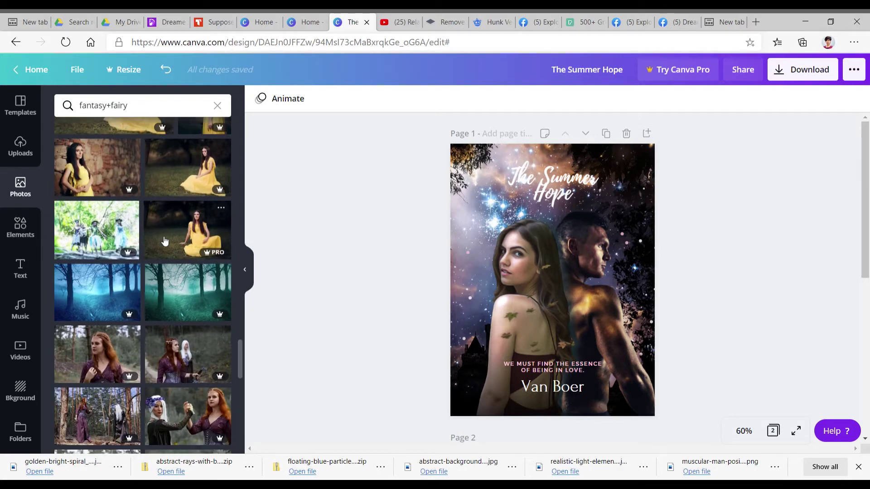
Change the photo search to "fantasy fairy" and look through the results for fairy figures suited to covers
{"action": "left_click", "coordinate": [111, 106]}
{"action": "key", "text": "BackSpace"}
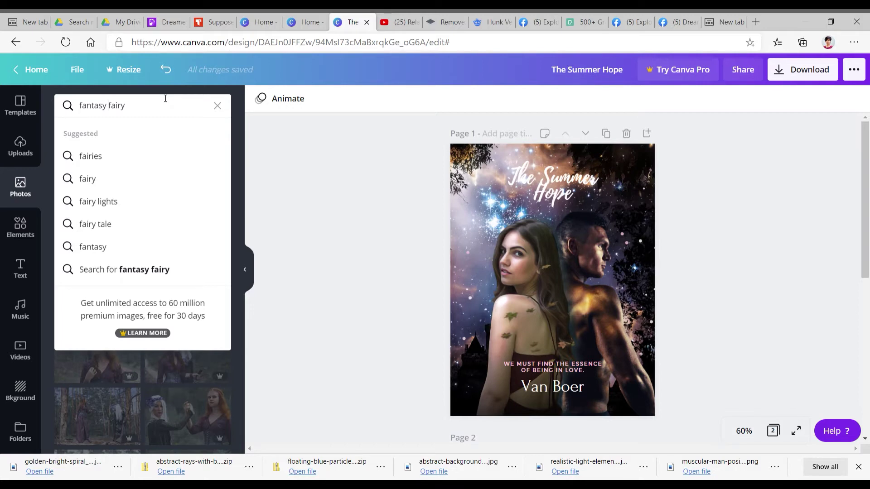
{"action": "key", "text": "Return"}
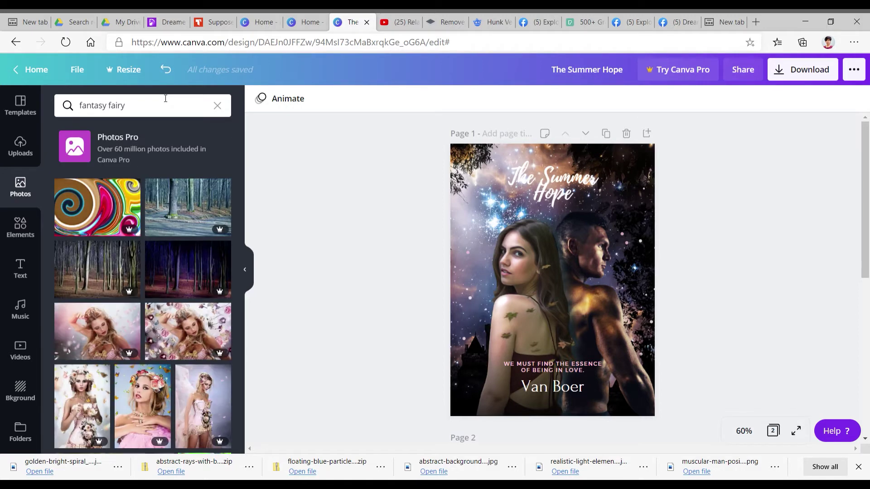
{"action": "scroll", "coordinate": [78, 278], "scroll_direction": "down", "scroll_amount": 10}
{"action": "scroll", "coordinate": [157, 299], "scroll_direction": "down", "scroll_amount": 10}
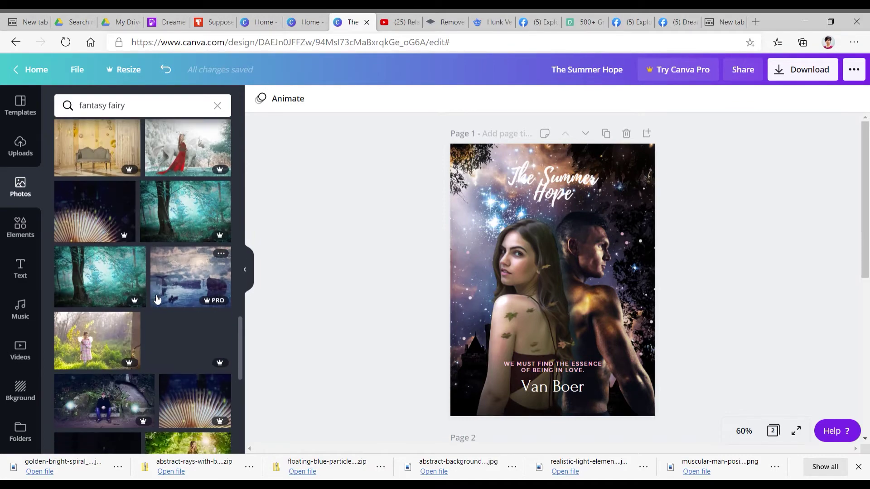
{"action": "scroll", "coordinate": [157, 299], "scroll_direction": "down", "scroll_amount": 10}
{"action": "scroll", "coordinate": [156, 299], "scroll_direction": "down", "scroll_amount": 10}
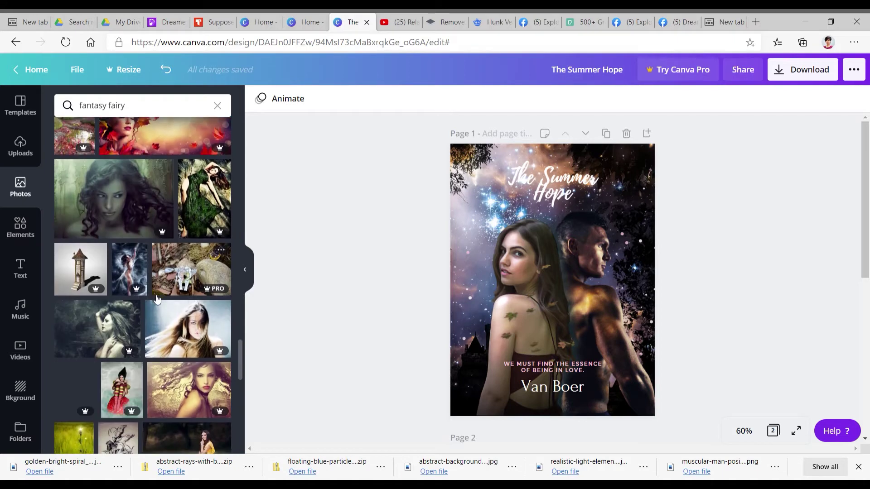
{"action": "scroll", "coordinate": [157, 299], "scroll_direction": "down", "scroll_amount": 5}
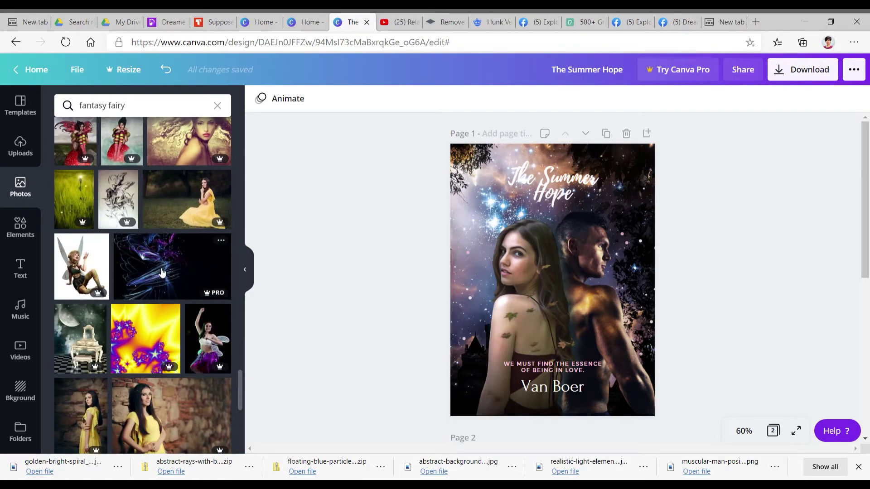
{"action": "scroll", "coordinate": [138, 326], "scroll_direction": "down", "scroll_amount": 1}
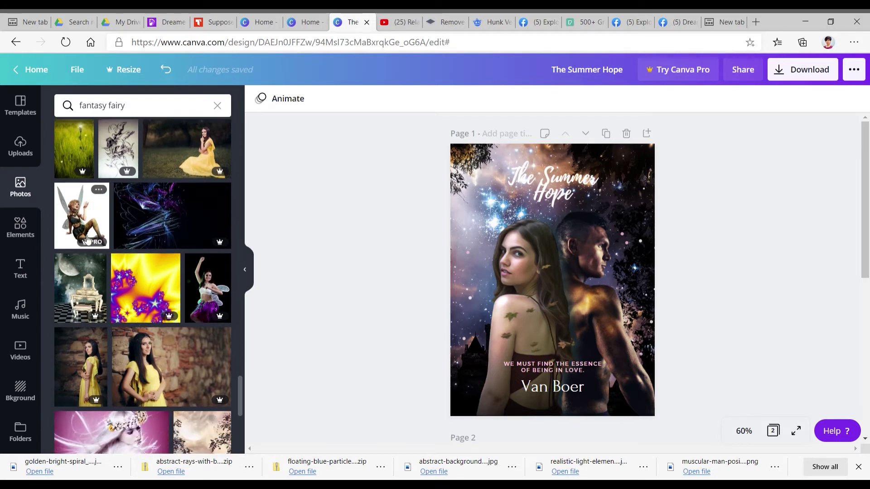
Narrow the photo search to "fantasy fairy isolated" and look through the results for cut-out style fairy figures
{"action": "left_click", "coordinate": [147, 104]}
{"action": "type", "text": "isolated"}
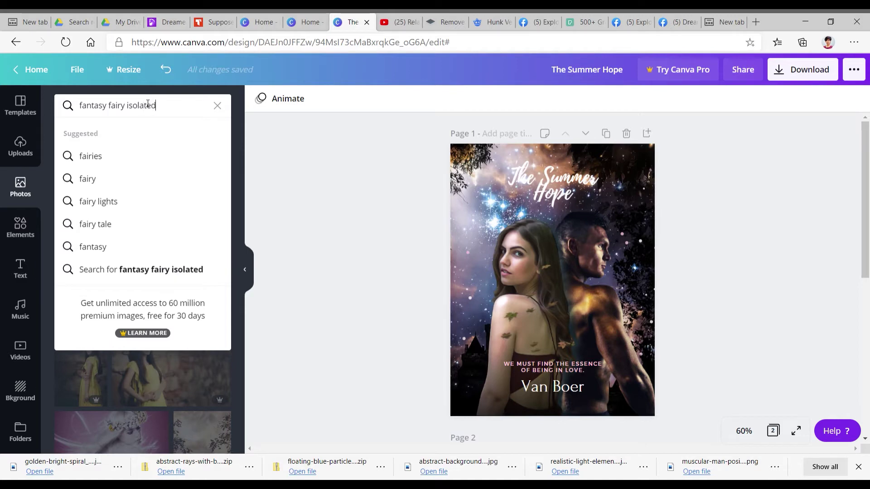
{"action": "key", "text": "Return"}
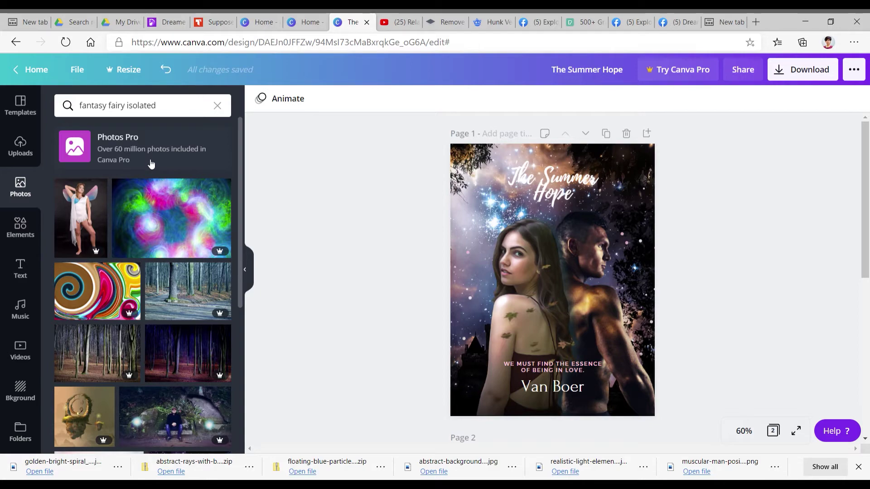
{"action": "scroll", "coordinate": [168, 285], "scroll_direction": "down", "scroll_amount": 15}
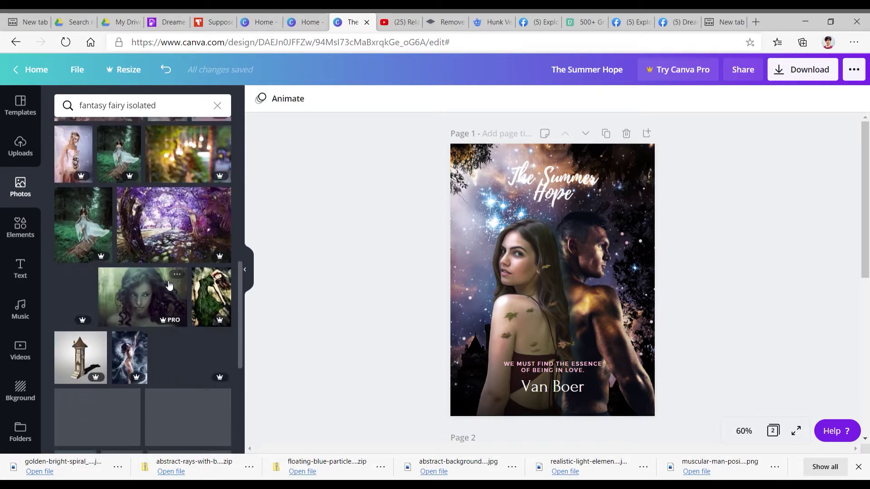
{"action": "scroll", "coordinate": [169, 285], "scroll_direction": "down", "scroll_amount": 2}
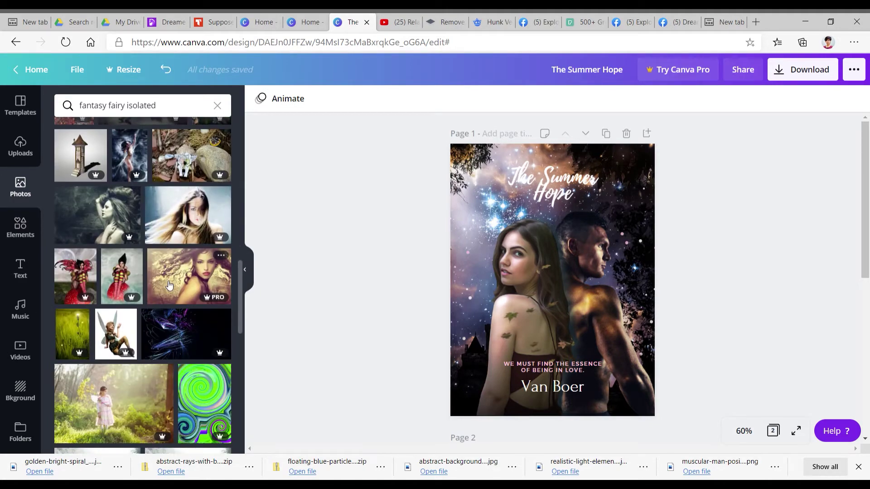
{"action": "scroll", "coordinate": [169, 284], "scroll_direction": "down", "scroll_amount": 2}
{"action": "scroll", "coordinate": [169, 284], "scroll_direction": "down", "scroll_amount": 4}
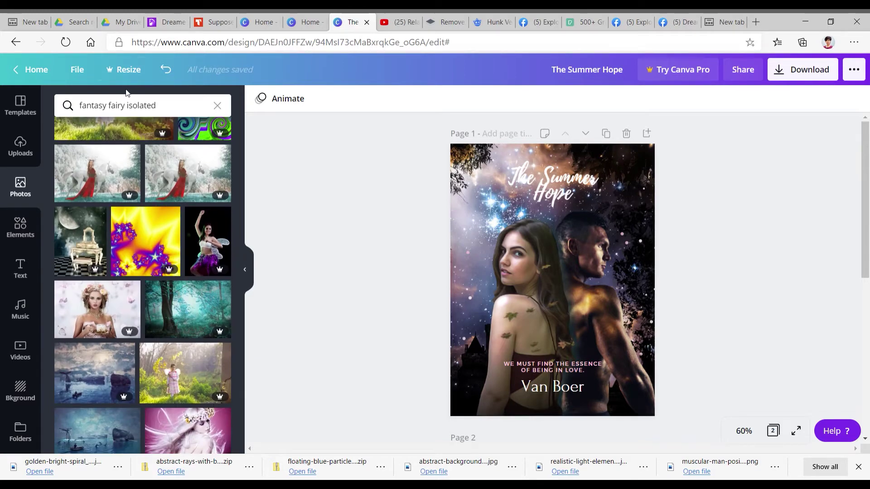
Search the photo library for "fantasy fairy + isolated" by adding a plus sign between the terms
{"action": "left_click", "coordinate": [131, 108]}
{"action": "type", "text": "_+"}
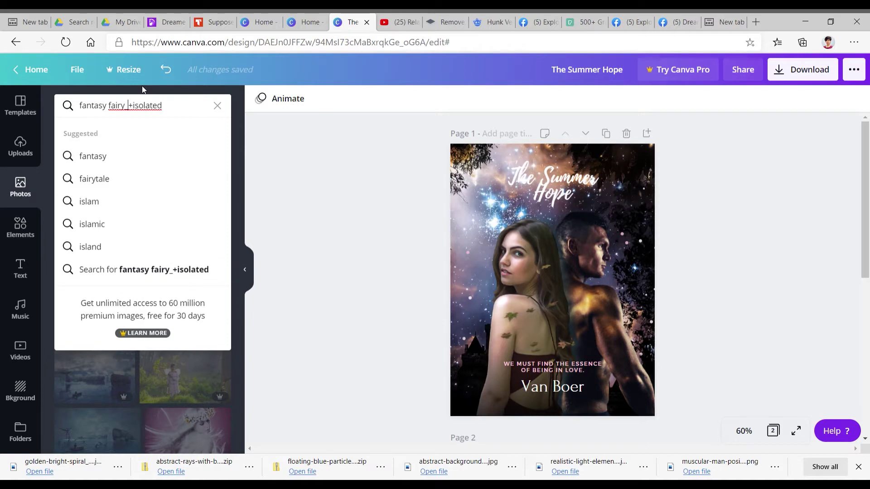
{"action": "key", "text": "Left"}
{"action": "key", "text": "BackSpace"}
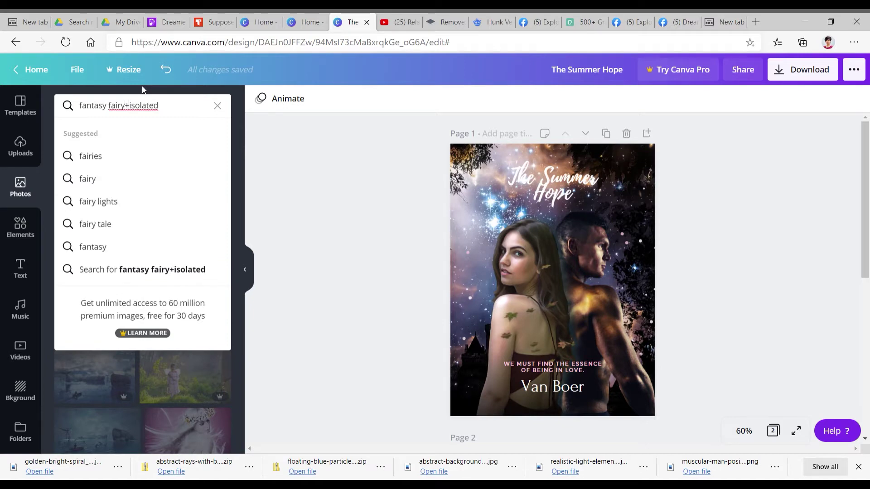
{"action": "key", "text": "Left"}
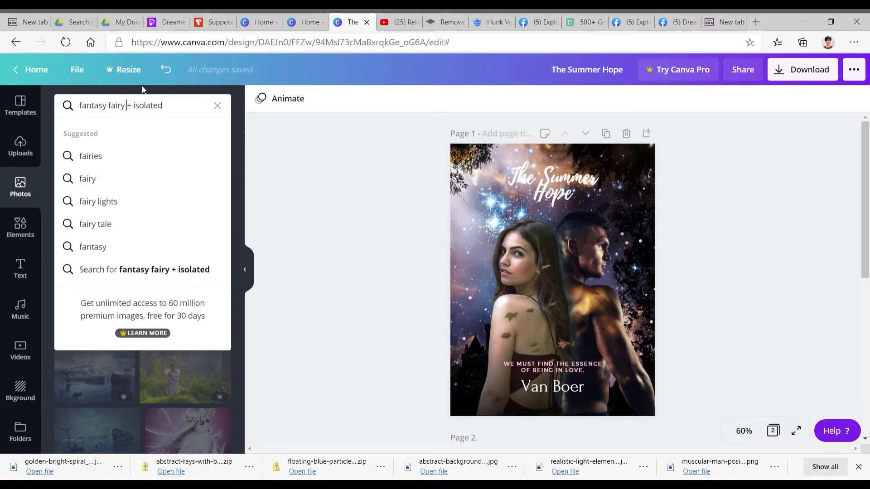
{"action": "key", "text": "Return"}
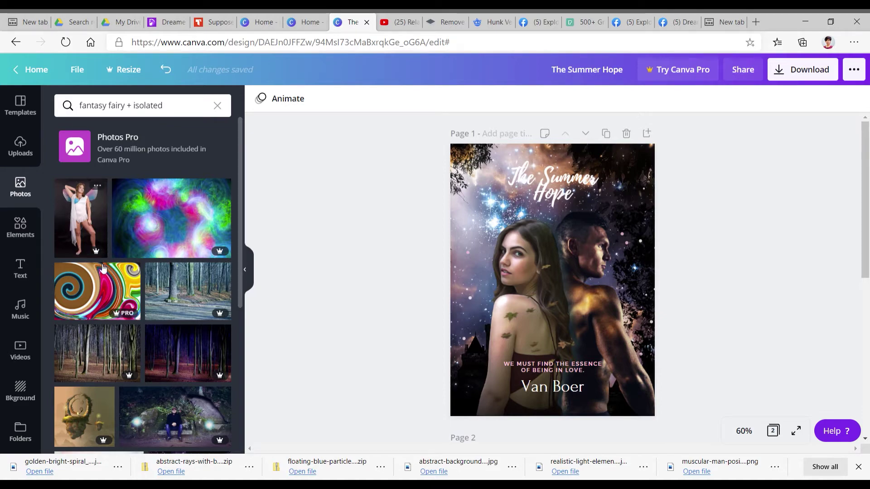
Browse the "fantasy fairy + isolated" photo results for fairy models, fantasy landscapes, skies and ruins usable on covers
{"action": "scroll", "coordinate": [158, 303], "scroll_direction": "down", "scroll_amount": 5}
{"action": "scroll", "coordinate": [158, 303], "scroll_direction": "down", "scroll_amount": 5}
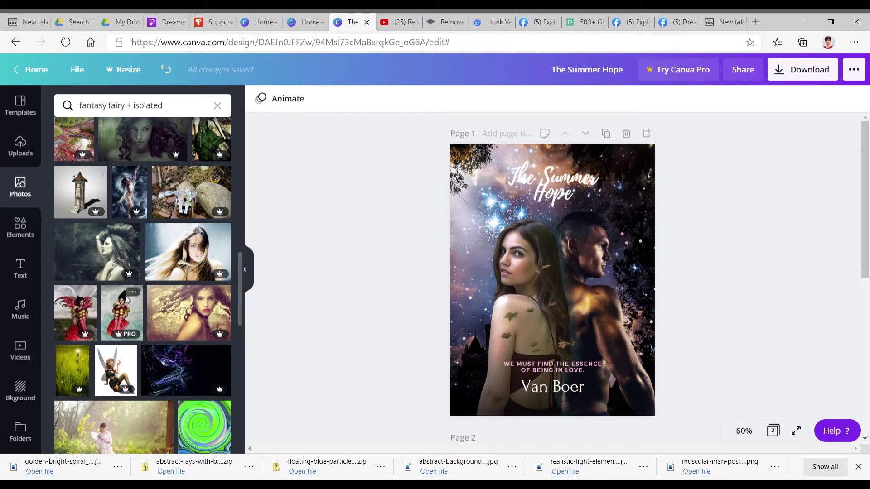
{"action": "scroll", "coordinate": [126, 295], "scroll_direction": "down", "scroll_amount": 3}
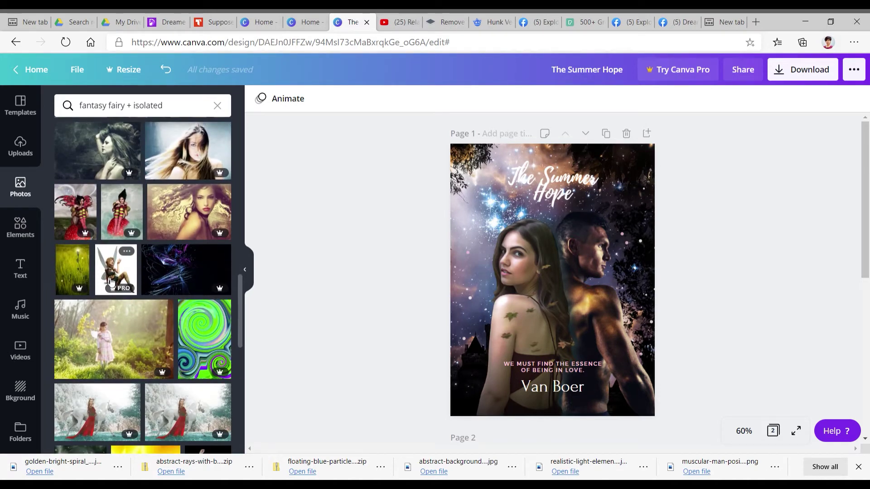
{"action": "scroll", "coordinate": [120, 274], "scroll_direction": "down", "scroll_amount": 5}
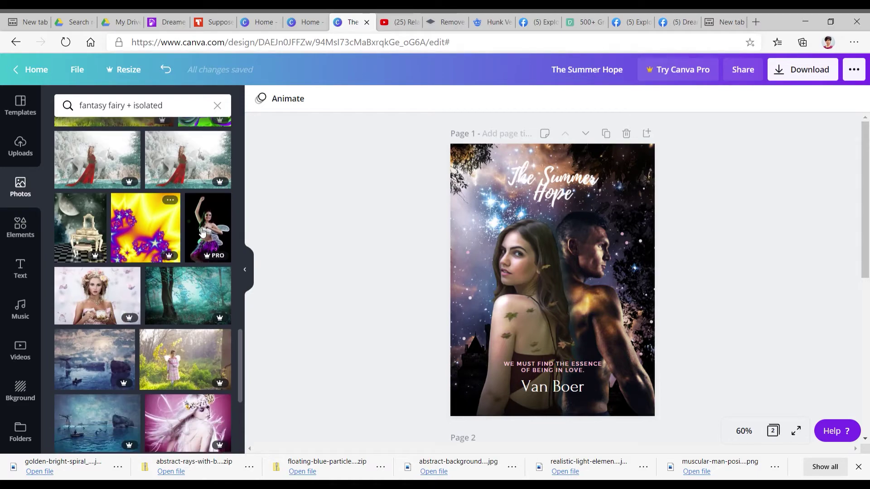
{"action": "scroll", "coordinate": [211, 230], "scroll_direction": "down", "scroll_amount": 5}
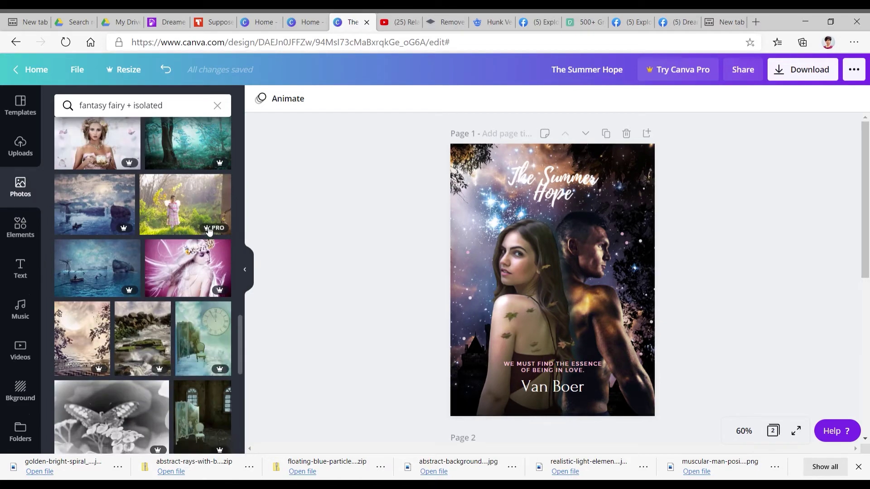
{"action": "scroll", "coordinate": [209, 231], "scroll_direction": "down", "scroll_amount": 3}
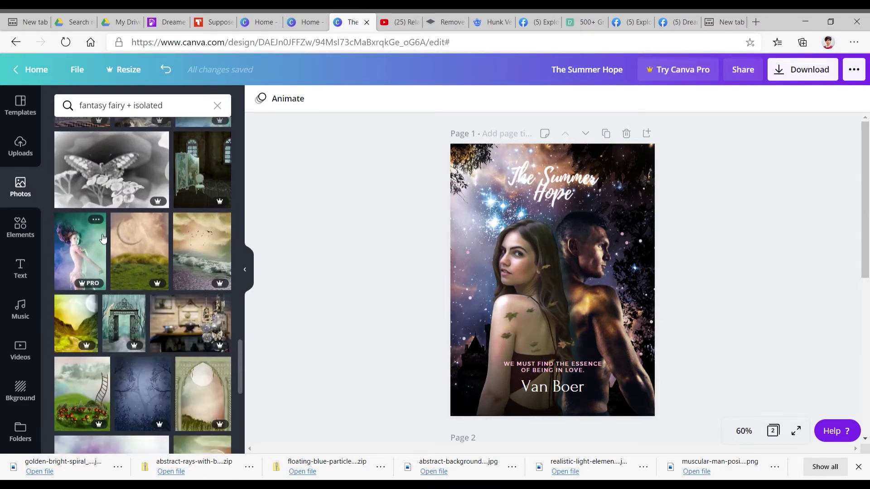
{"action": "scroll", "coordinate": [164, 262], "scroll_direction": "down", "scroll_amount": 6}
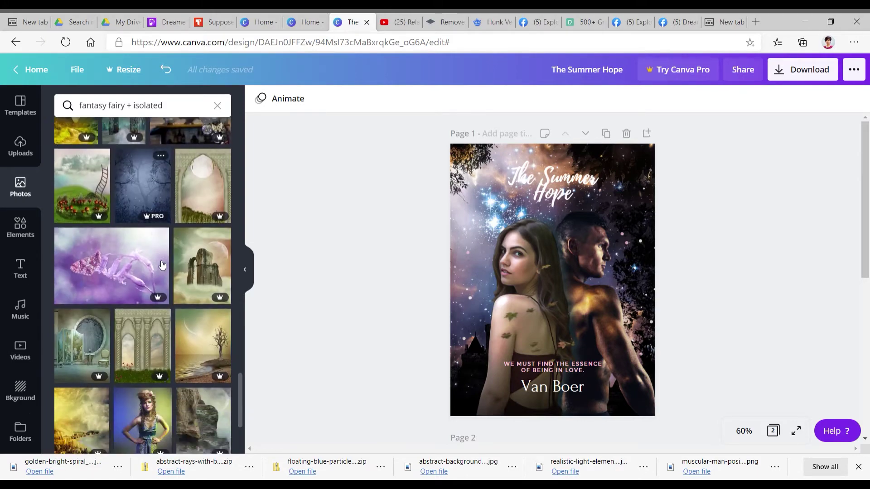
{"action": "scroll", "coordinate": [163, 265], "scroll_direction": "down", "scroll_amount": 5}
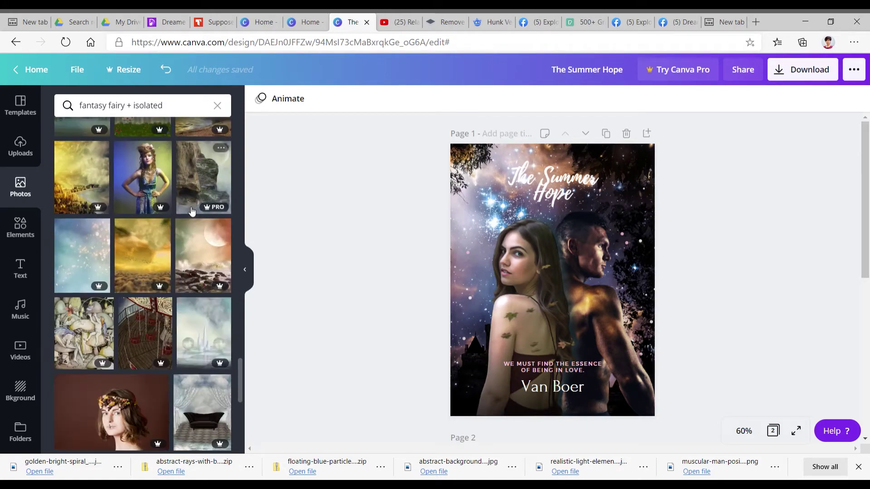
{"action": "scroll", "coordinate": [173, 290], "scroll_direction": "down", "scroll_amount": 5}
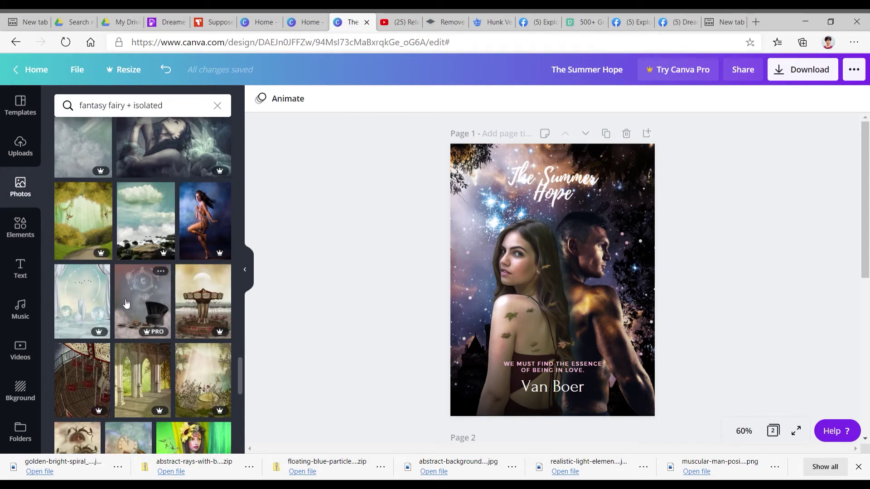
{"action": "scroll", "coordinate": [126, 304], "scroll_direction": "down", "scroll_amount": 10}
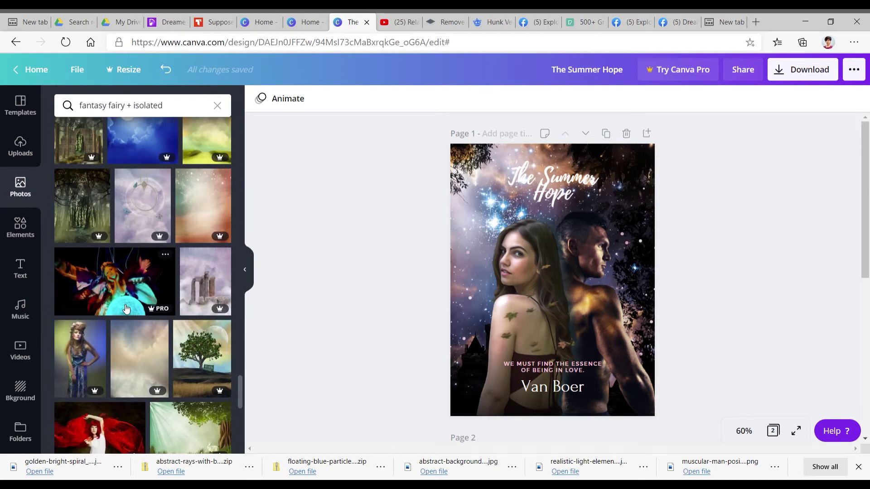
{"action": "scroll", "coordinate": [126, 308], "scroll_direction": "down", "scroll_amount": 5}
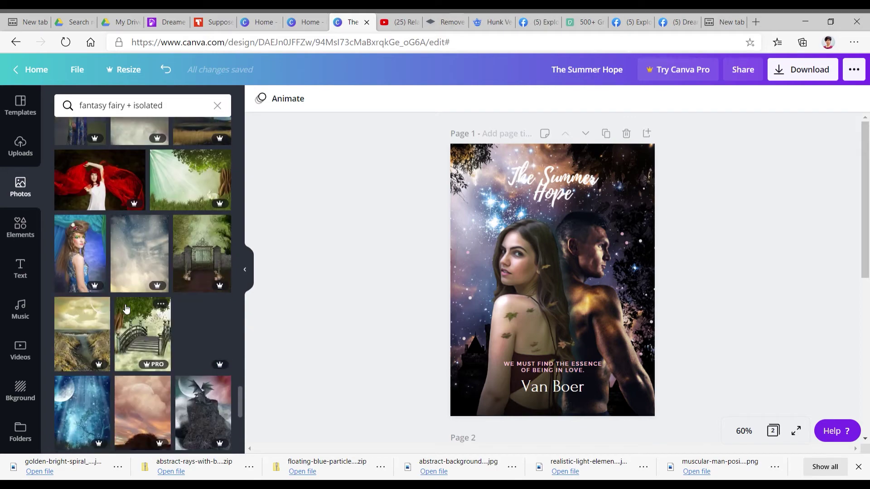
{"action": "scroll", "coordinate": [126, 309], "scroll_direction": "down", "scroll_amount": 6}
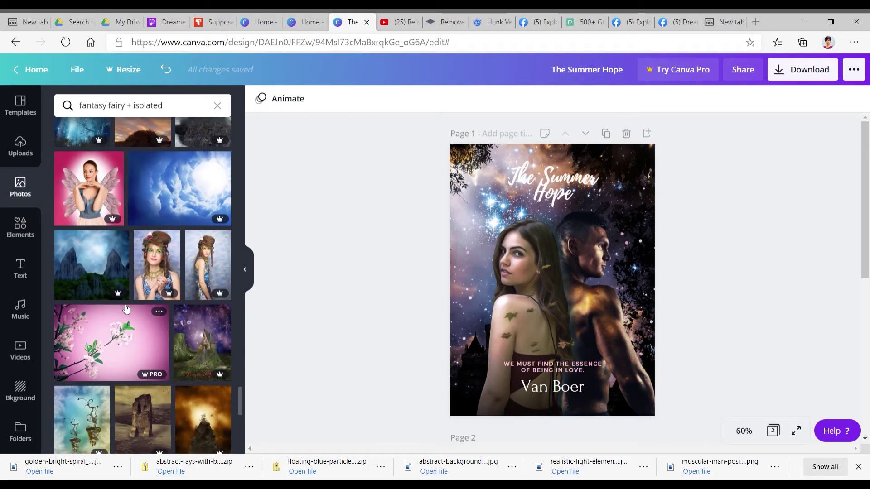
{"action": "scroll", "coordinate": [126, 309], "scroll_direction": "down", "scroll_amount": 4}
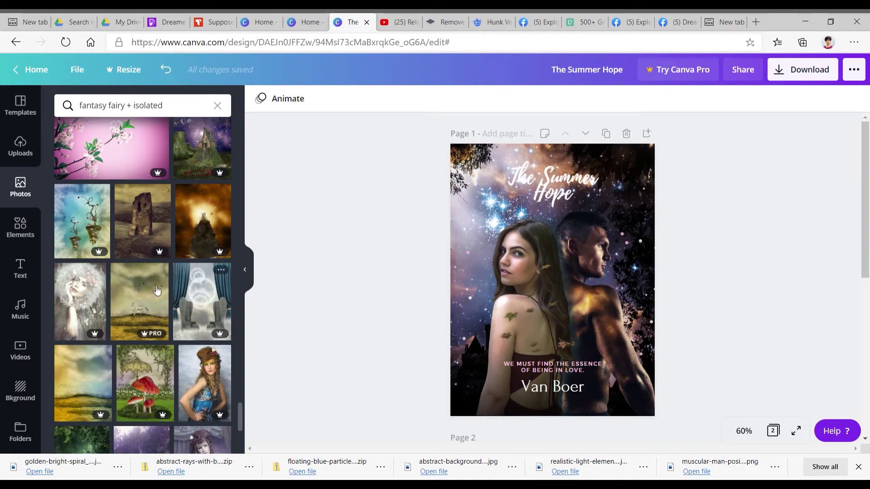
{"action": "scroll", "coordinate": [106, 317], "scroll_direction": "down", "scroll_amount": 10}
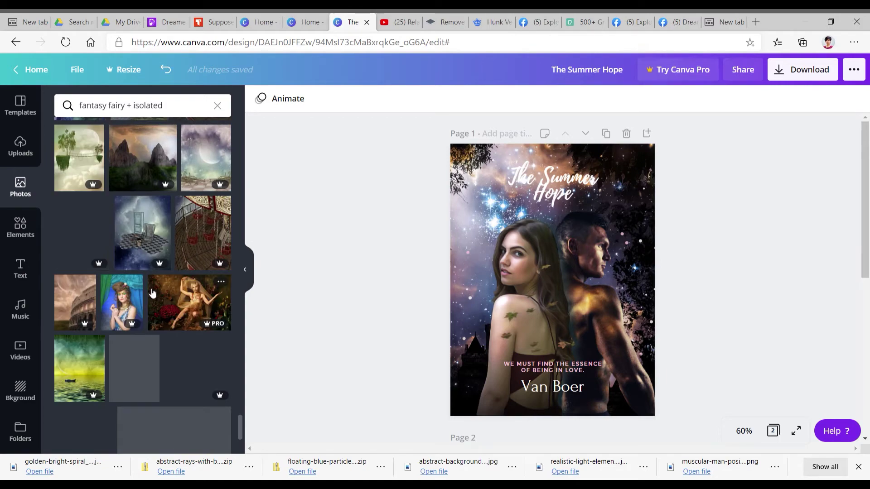
Switch to Pexels, search for "fantasy fairy", and look through the results for fairy figures suited to covers
{"action": "scroll", "coordinate": [149, 292], "scroll_direction": "down", "scroll_amount": 3}
{"action": "left_click", "coordinate": [565, 23]}
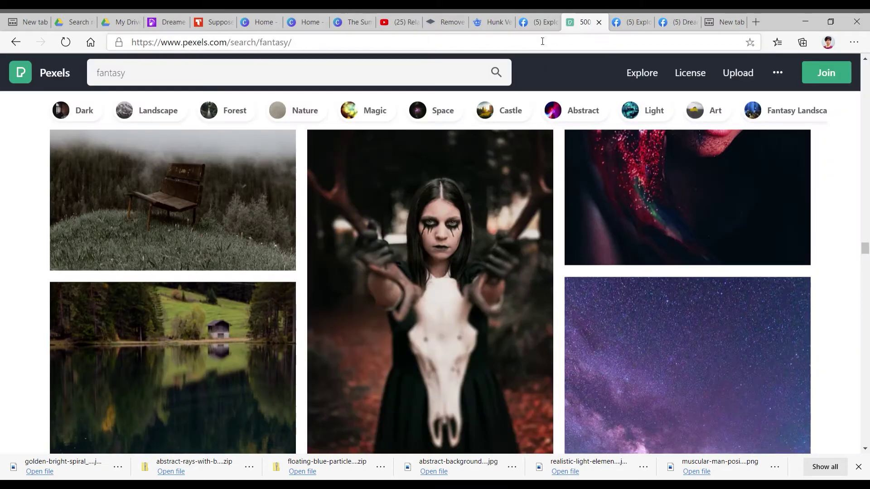
{"action": "scroll", "coordinate": [258, 258], "scroll_direction": "down", "scroll_amount": 7}
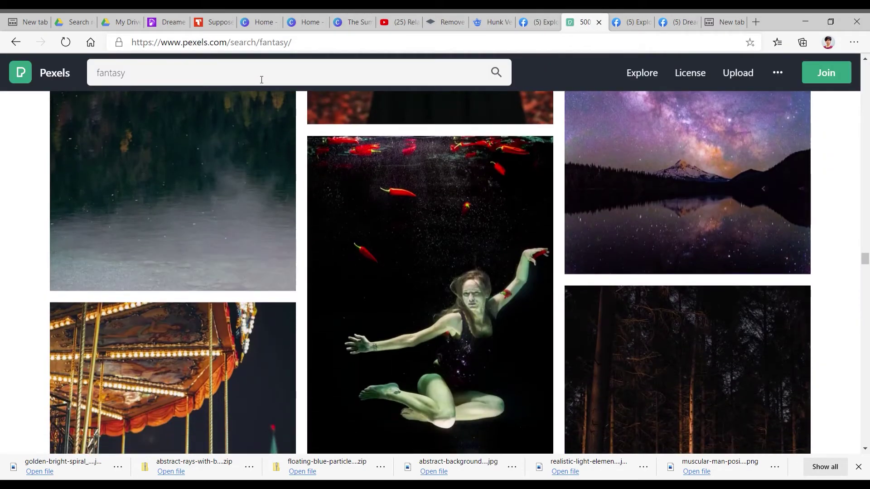
{"action": "left_click", "coordinate": [264, 74]}
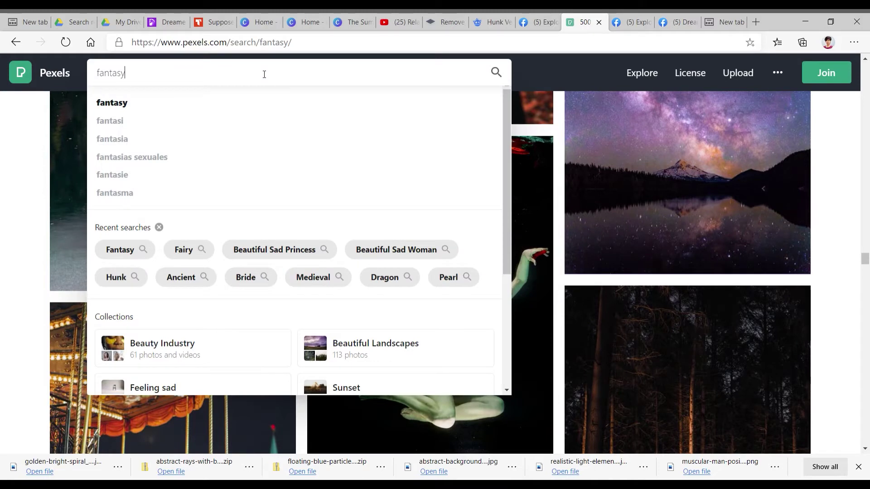
{"action": "type", "text": "fairy"}
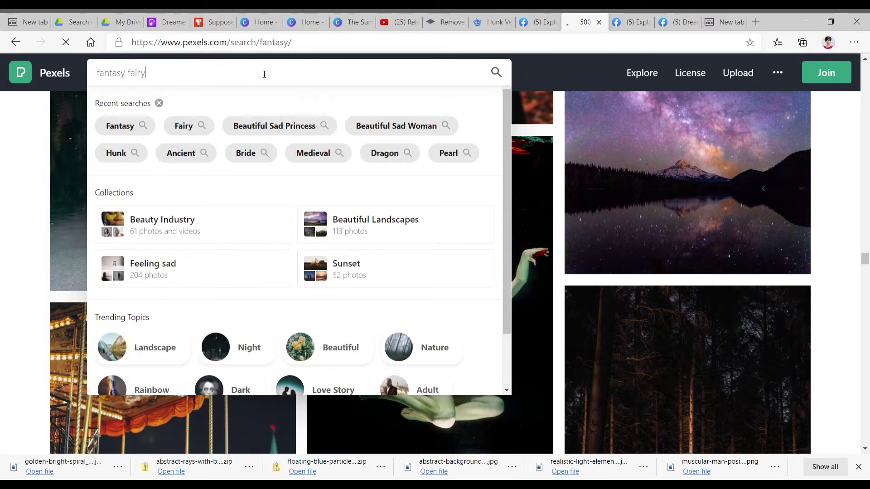
{"action": "key", "text": "Return"}
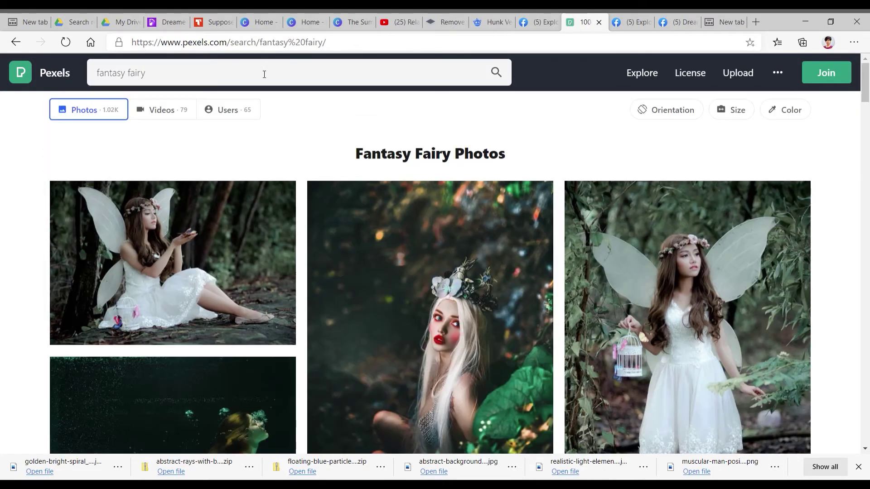
{"action": "scroll", "coordinate": [304, 66], "scroll_direction": "down", "scroll_amount": 20}
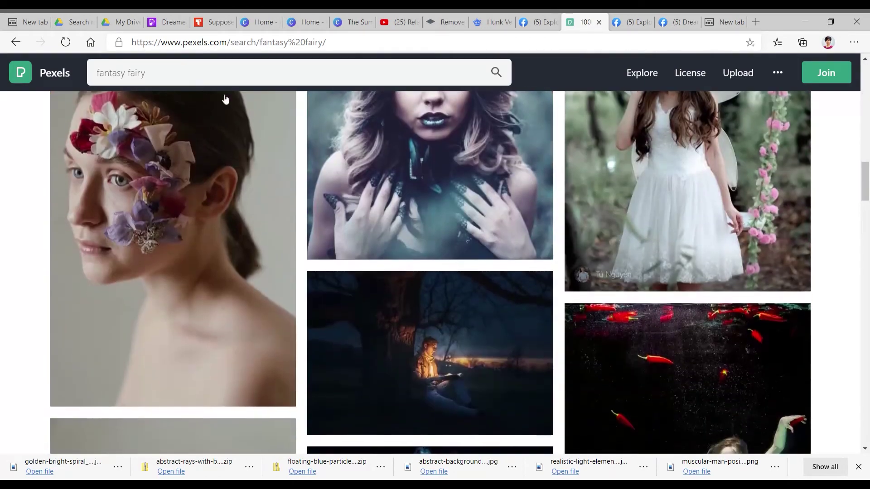
Change the photo search to "magic"
{"action": "left_click", "coordinate": [105, 75]}
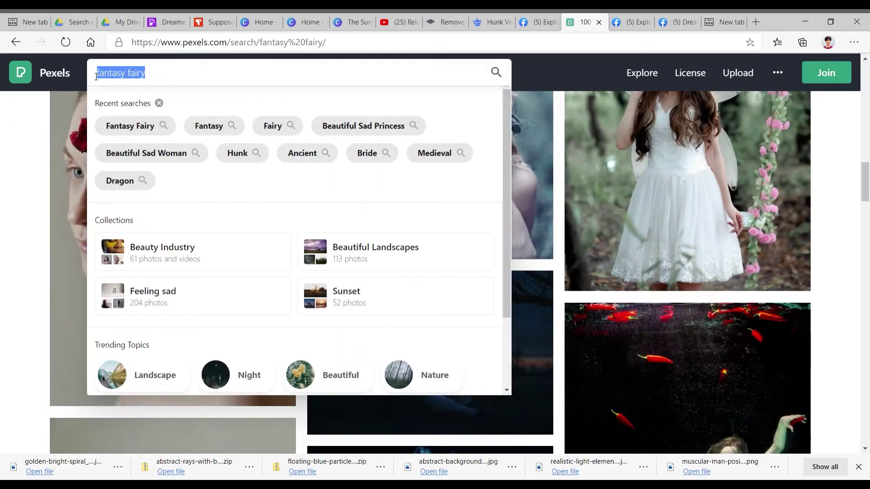
{"action": "type", "text": "magic"}
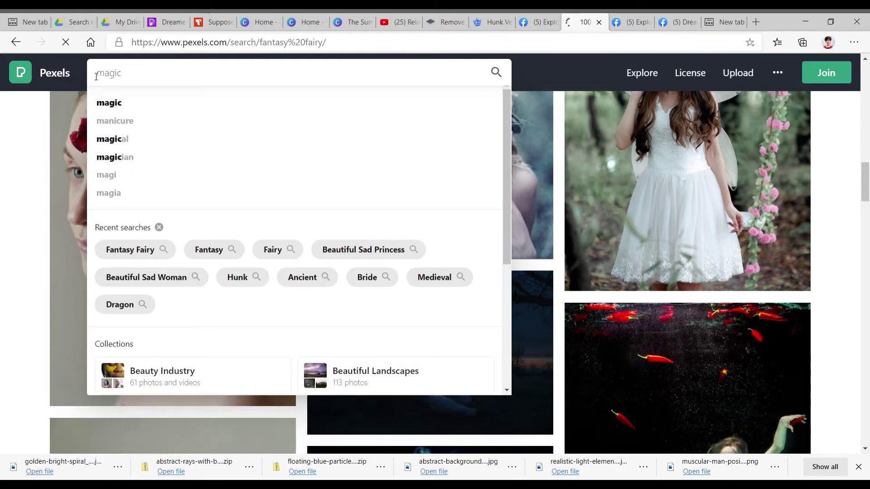
{"action": "key", "text": "Return"}
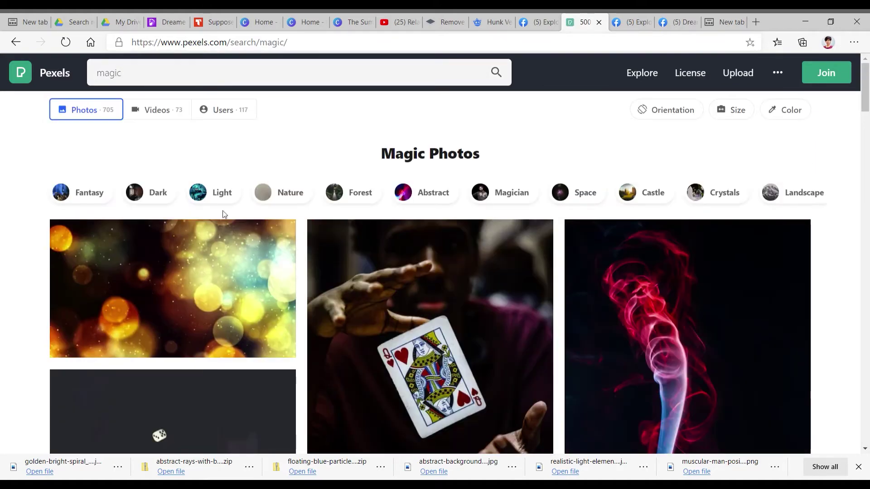
Browse the "magic" photo results for mystical models, light effects and backgrounds usable on fantasy covers
{"action": "scroll", "coordinate": [404, 371], "scroll_direction": "down", "scroll_amount": 12}
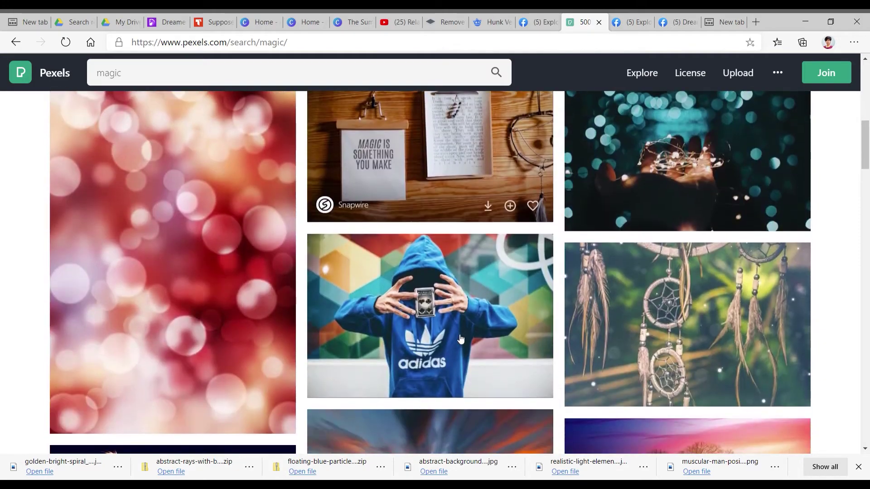
{"action": "scroll", "coordinate": [461, 339], "scroll_direction": "down", "scroll_amount": 5}
{"action": "scroll", "coordinate": [461, 339], "scroll_direction": "down", "scroll_amount": 8}
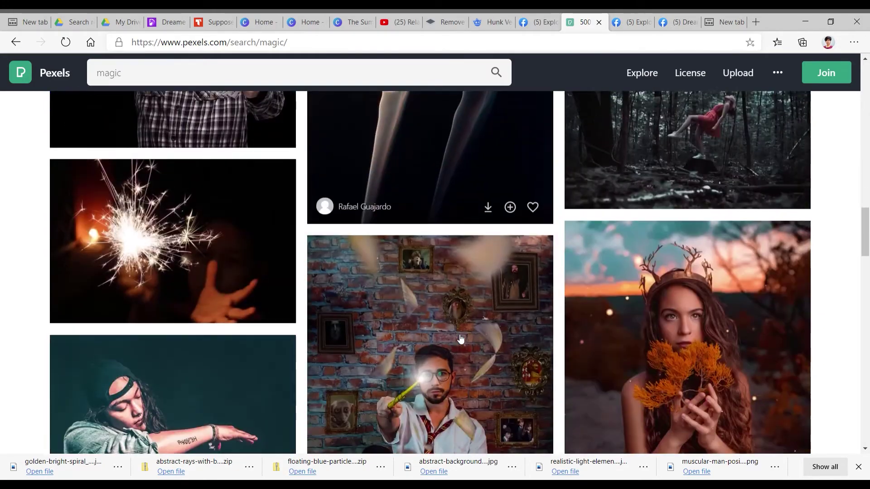
{"action": "scroll", "coordinate": [461, 339], "scroll_direction": "down", "scroll_amount": 14}
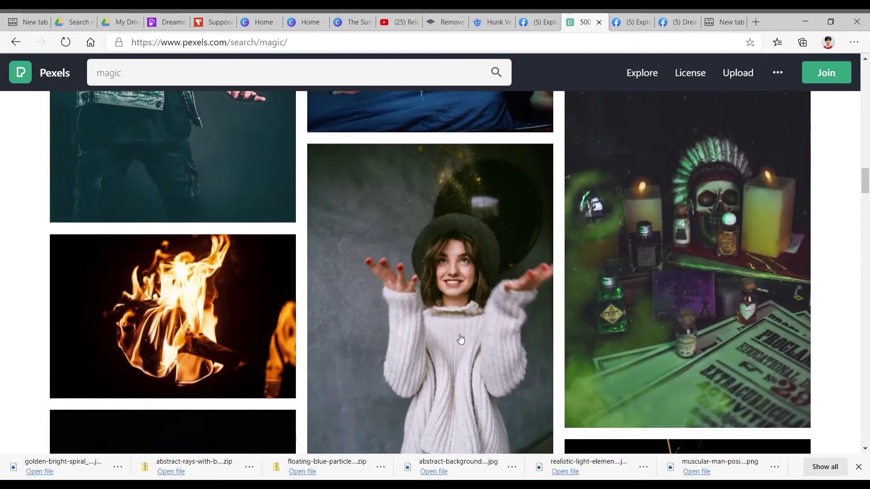
{"action": "scroll", "coordinate": [461, 339], "scroll_direction": "down", "scroll_amount": 12}
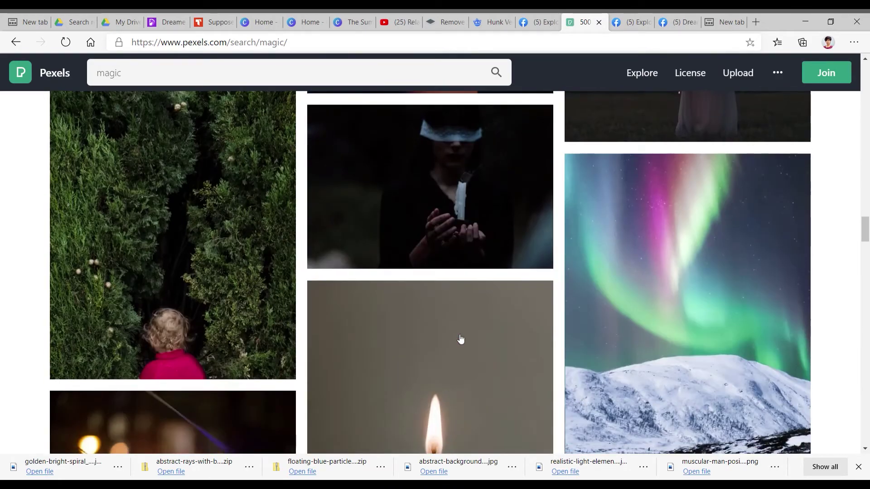
{"action": "scroll", "coordinate": [460, 339], "scroll_direction": "down", "scroll_amount": 14}
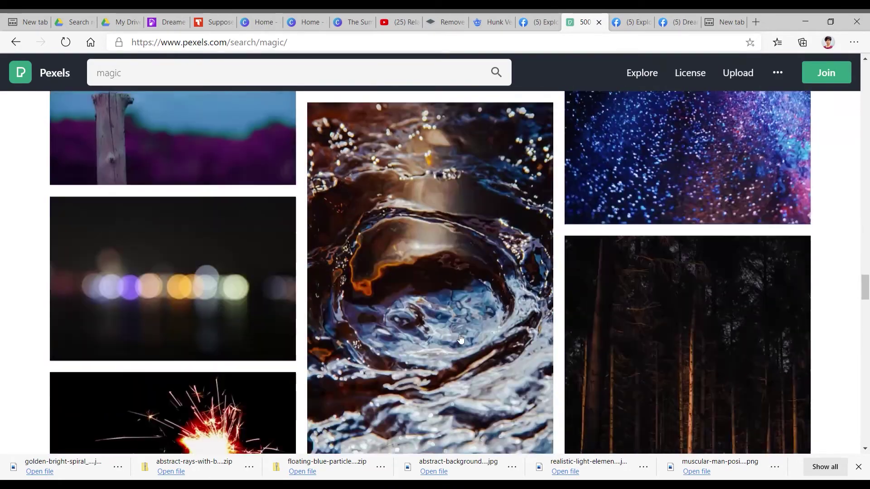
{"action": "scroll", "coordinate": [461, 339], "scroll_direction": "down", "scroll_amount": 14}
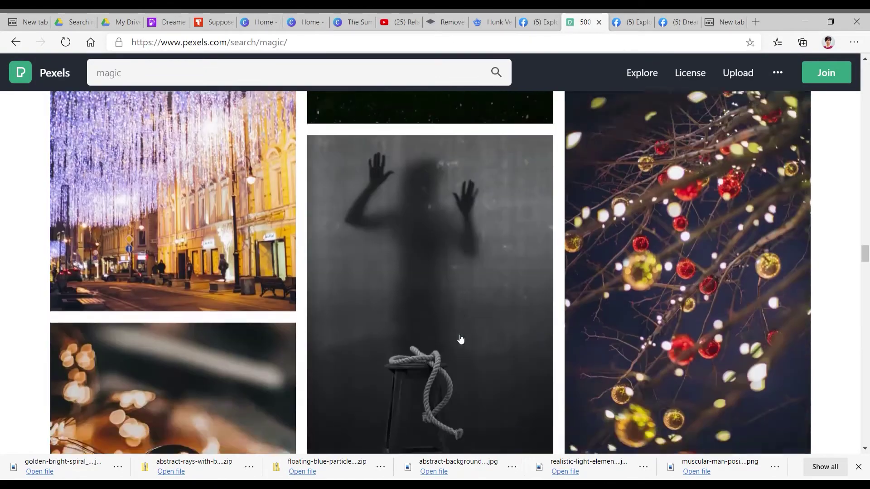
{"action": "scroll", "coordinate": [461, 339], "scroll_direction": "down", "scroll_amount": 12}
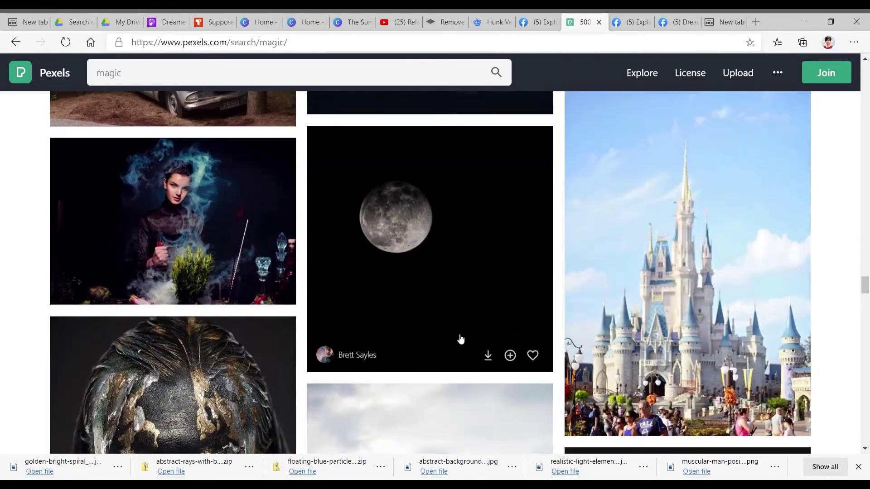
{"action": "scroll", "coordinate": [461, 339], "scroll_direction": "down", "scroll_amount": 1}
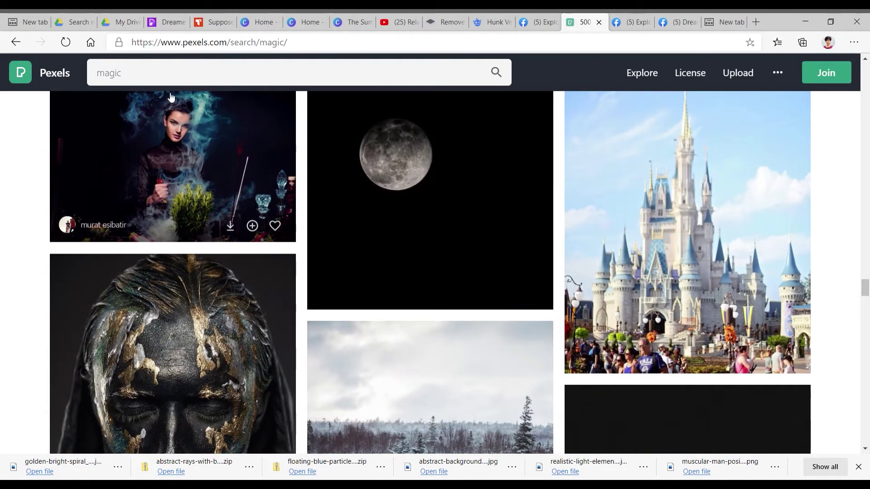
{"action": "scroll", "coordinate": [170, 185], "scroll_direction": "up", "scroll_amount": 3}
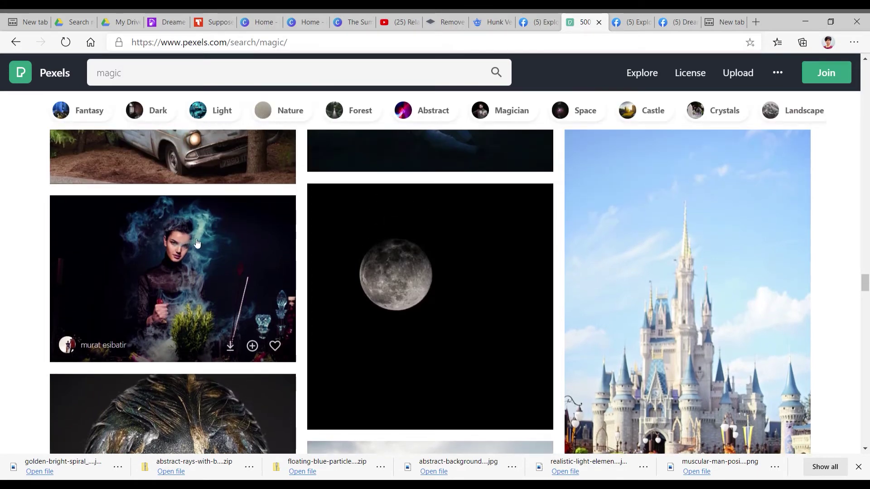
Replace the photo search term with "crown" and run the search
{"action": "left_click", "coordinate": [185, 80]}
{"action": "key", "text": "BackSpace"}
{"action": "key", "text": "BackSpace"}
{"action": "key", "text": "BackSpace"}
{"action": "key", "text": "BackSpace"}
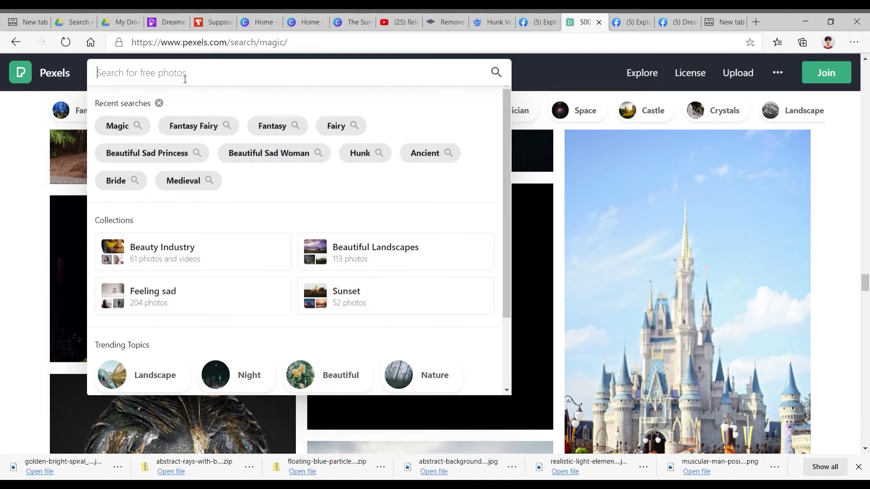
{"action": "type", "text": "crown"}
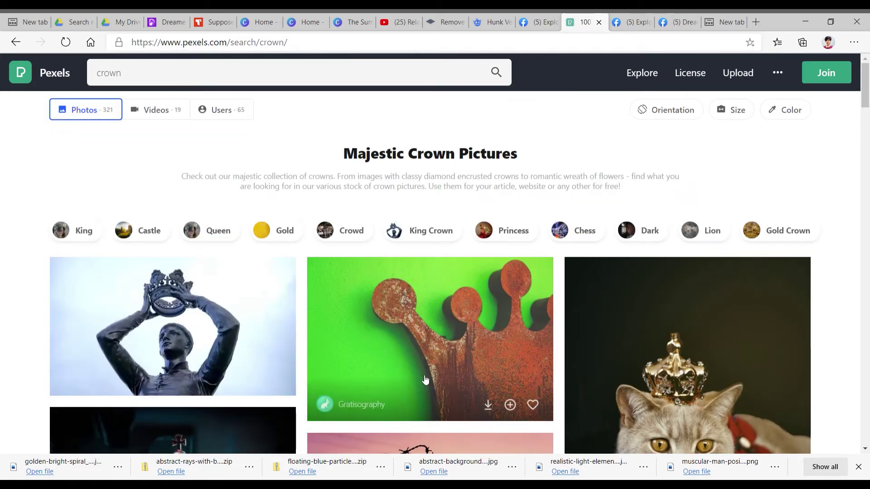
Browse the "crown" photo results for crowned models and crown objects suited to book covers
{"action": "scroll", "coordinate": [424, 376], "scroll_direction": "down", "scroll_amount": 6}
{"action": "scroll", "coordinate": [497, 371], "scroll_direction": "down", "scroll_amount": 5}
{"action": "scroll", "coordinate": [499, 361], "scroll_direction": "down", "scroll_amount": 12}
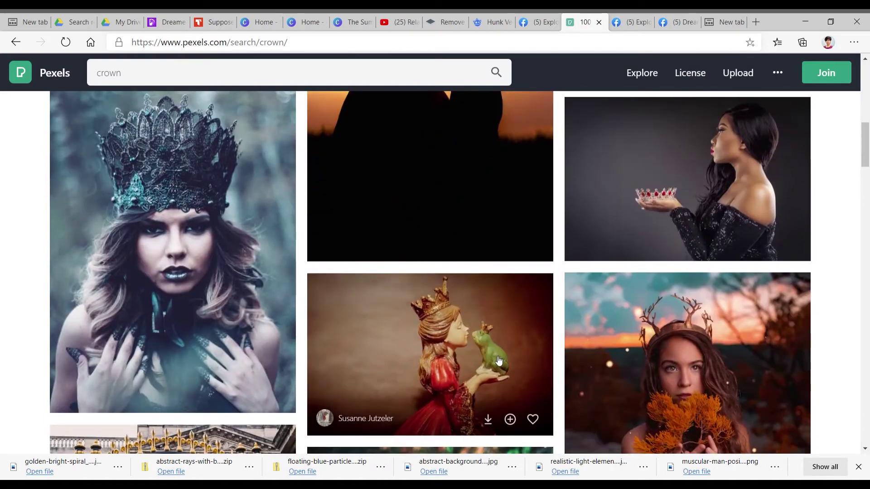
{"action": "scroll", "coordinate": [499, 361], "scroll_direction": "down", "scroll_amount": 12}
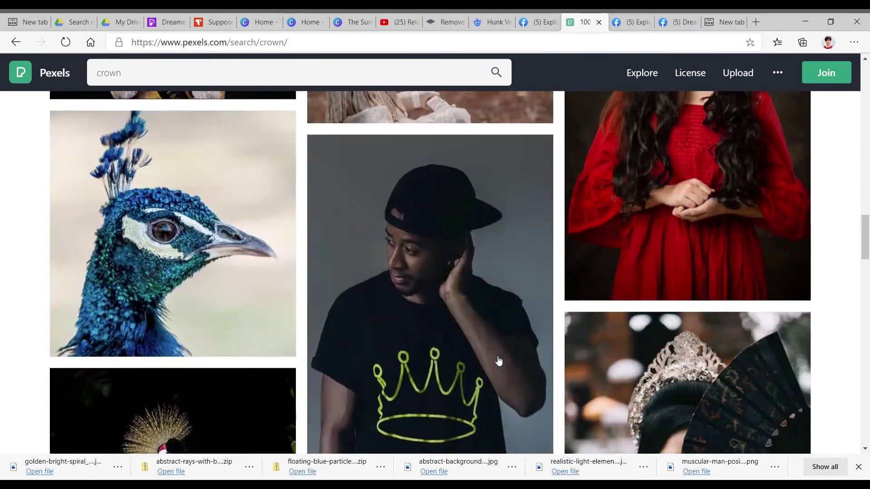
{"action": "scroll", "coordinate": [499, 361], "scroll_direction": "down", "scroll_amount": 12}
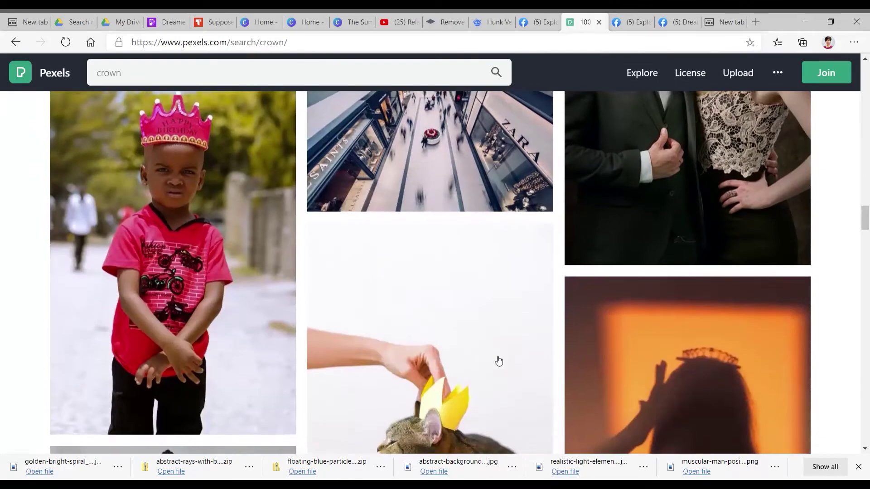
{"action": "scroll", "coordinate": [499, 361], "scroll_direction": "down", "scroll_amount": 12}
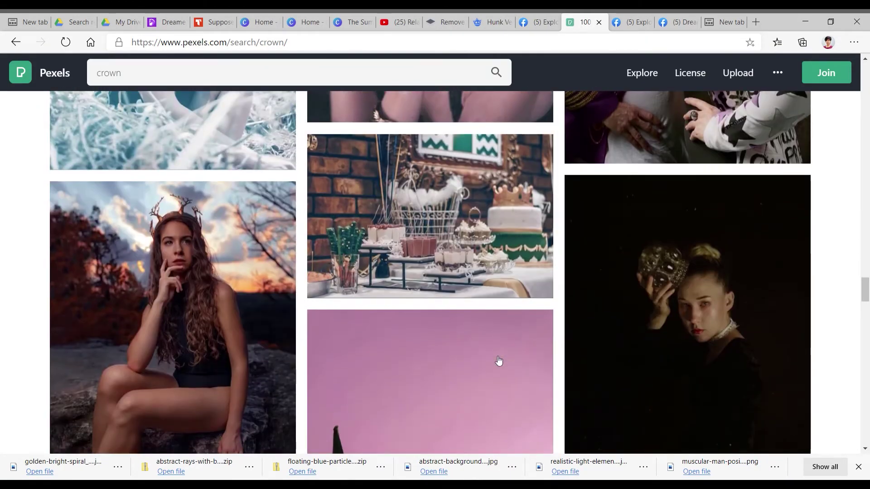
{"action": "scroll", "coordinate": [498, 361], "scroll_direction": "down", "scroll_amount": 10}
{"action": "scroll", "coordinate": [499, 361], "scroll_direction": "down", "scroll_amount": 12}
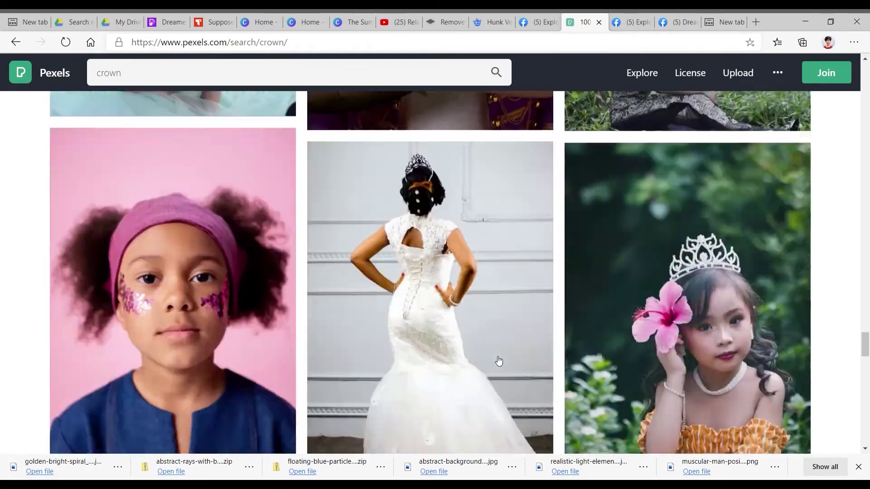
{"action": "scroll", "coordinate": [499, 362], "scroll_direction": "down", "scroll_amount": 12}
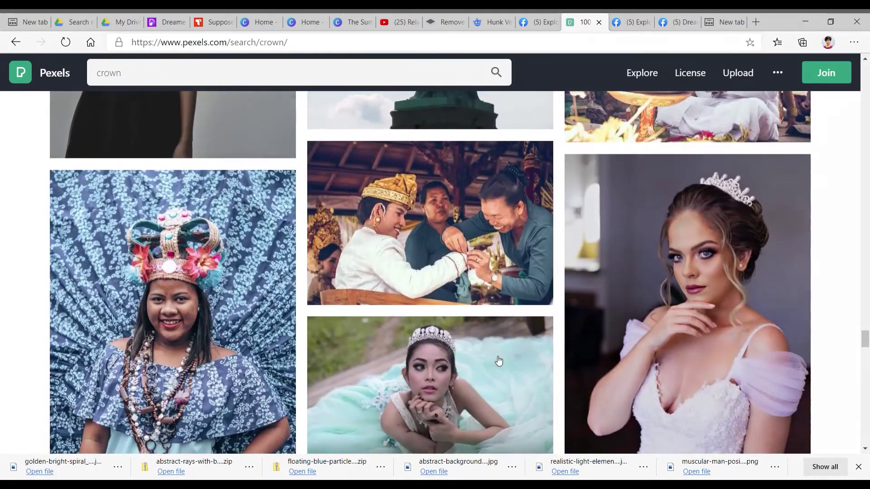
{"action": "scroll", "coordinate": [499, 361], "scroll_direction": "down", "scroll_amount": 10}
{"action": "scroll", "coordinate": [498, 361], "scroll_direction": "up", "scroll_amount": 12}
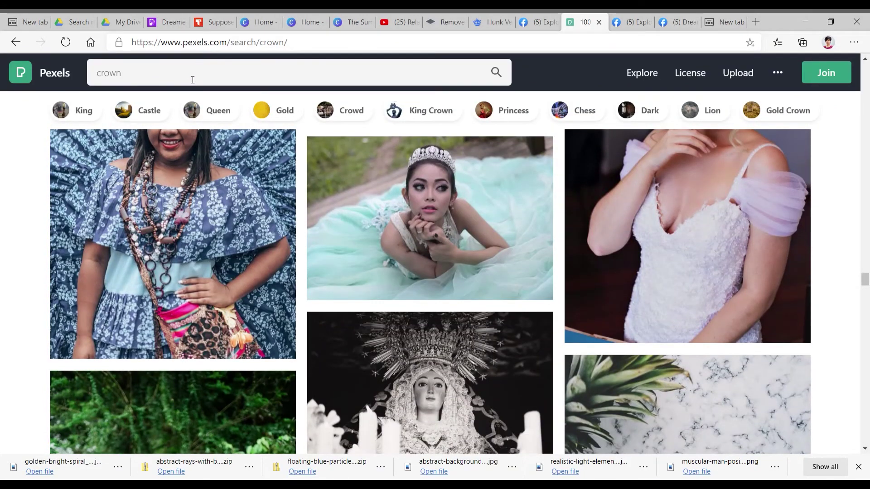
Search the photos for "chess Queen" and look through the results for chess pieces usable on covers
{"action": "left_click", "coordinate": [193, 79]}
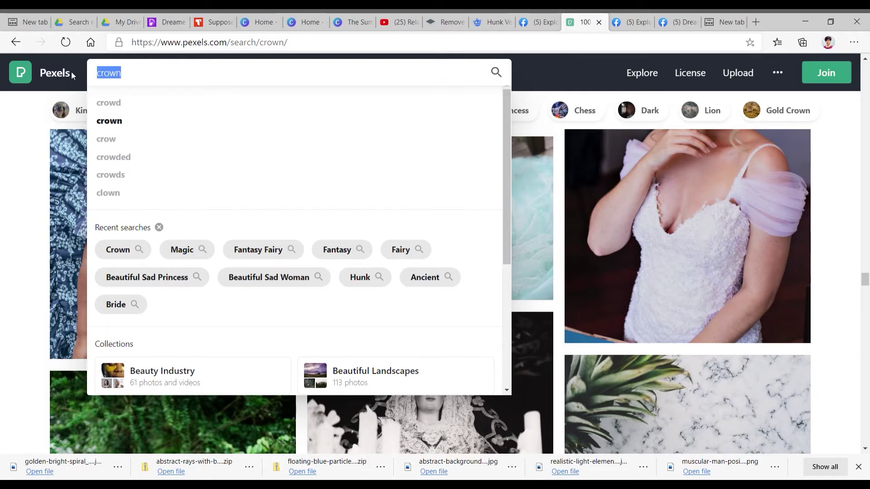
{"action": "key", "text": "BackSpace"}
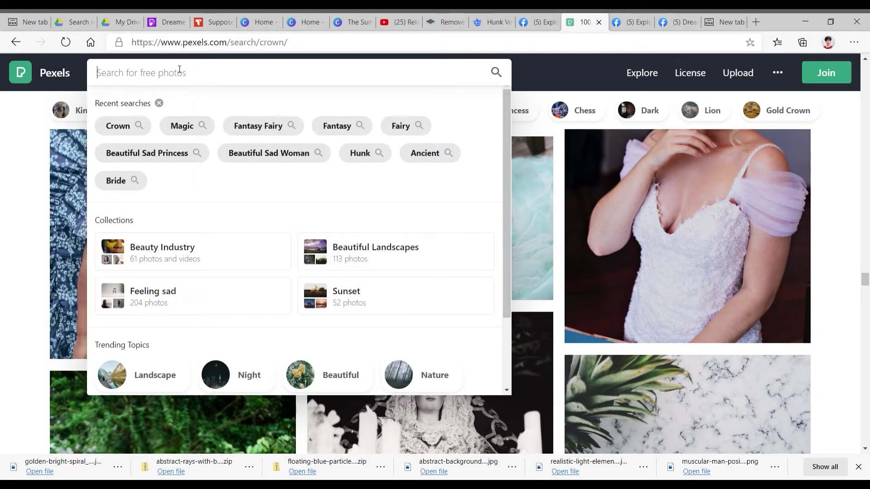
{"action": "type", "text": "chess "}
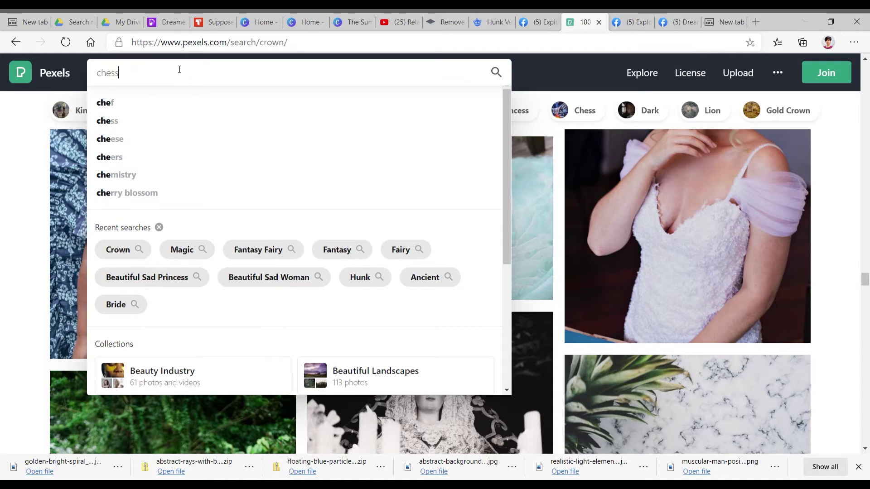
{"action": "type", "text": "Quee"}
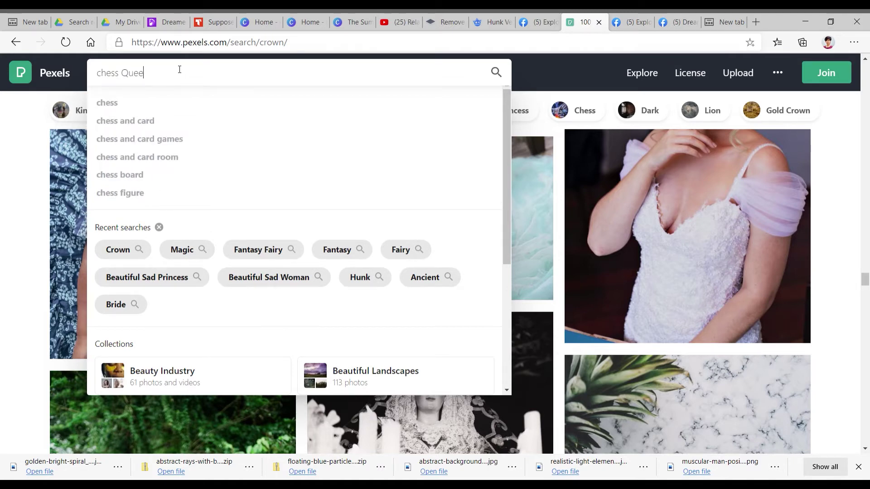
{"action": "type", "text": "n"}
{"action": "key", "text": "Return"}
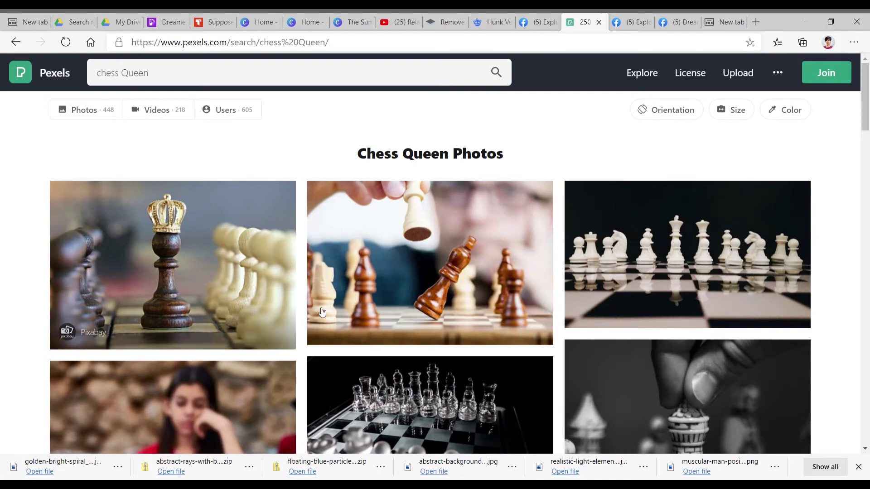
{"action": "scroll", "coordinate": [384, 327], "scroll_direction": "down", "scroll_amount": 5}
{"action": "scroll", "coordinate": [384, 327], "scroll_direction": "down", "scroll_amount": 9}
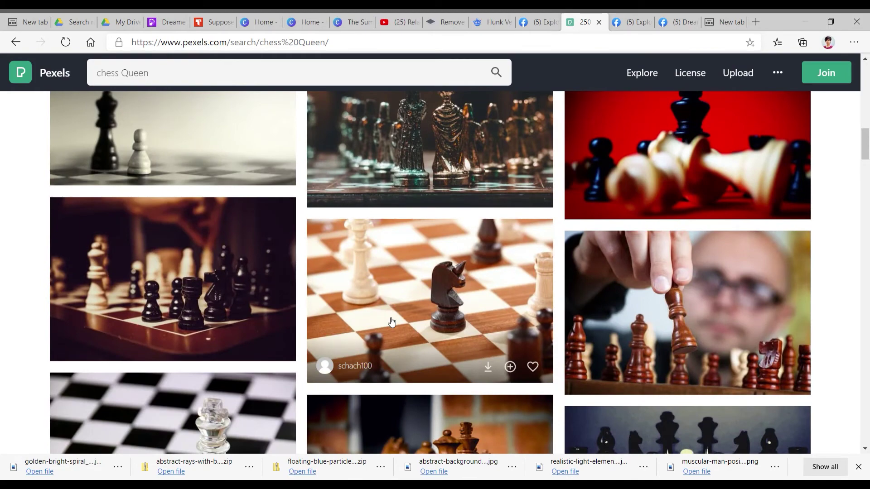
{"action": "scroll", "coordinate": [393, 321], "scroll_direction": "down", "scroll_amount": 17}
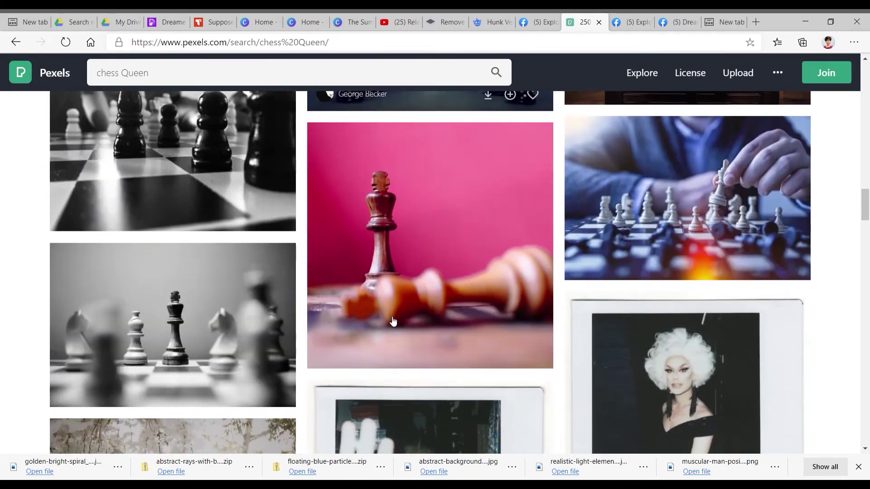
{"action": "mouse_move", "coordinate": [393, 321]}
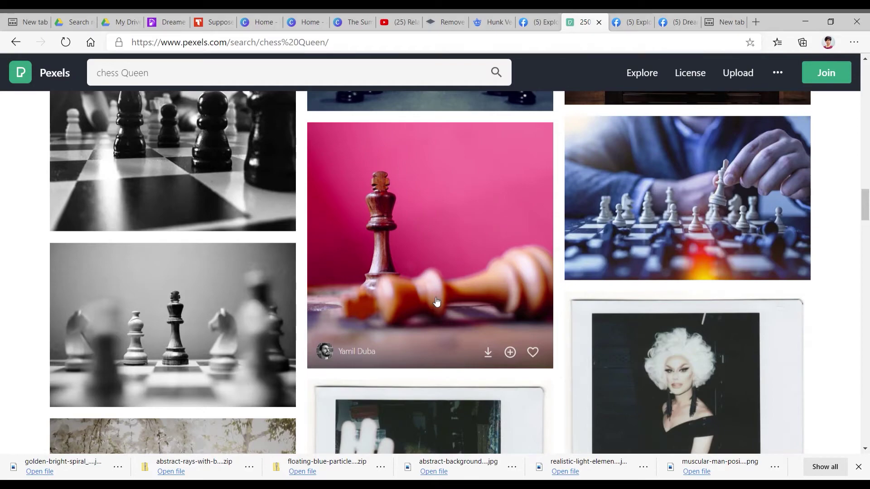
Browse further through the "chess Queen" photo results for chess pieces, boards and dark scenes suited to book covers
{"action": "scroll", "coordinate": [437, 301], "scroll_direction": "down", "scroll_amount": 20}
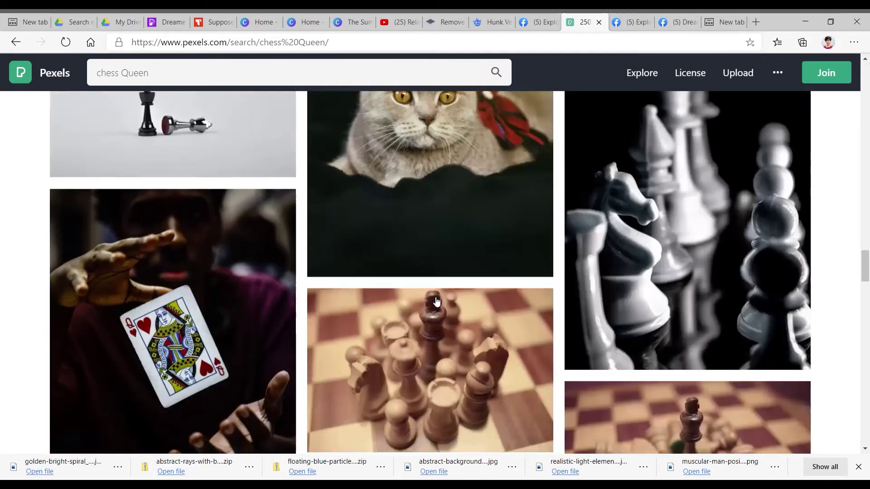
{"action": "scroll", "coordinate": [437, 301], "scroll_direction": "down", "scroll_amount": 18}
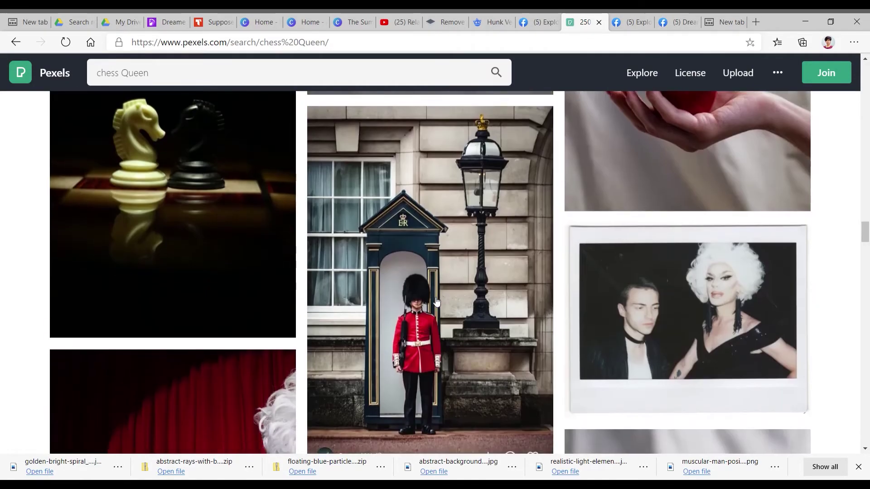
{"action": "scroll", "coordinate": [436, 302], "scroll_direction": "down", "scroll_amount": 16}
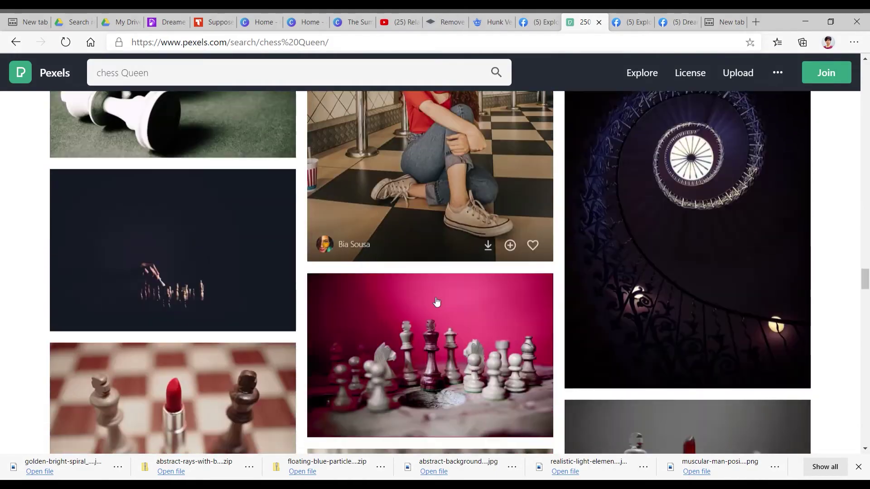
{"action": "scroll", "coordinate": [437, 302], "scroll_direction": "down", "scroll_amount": 10}
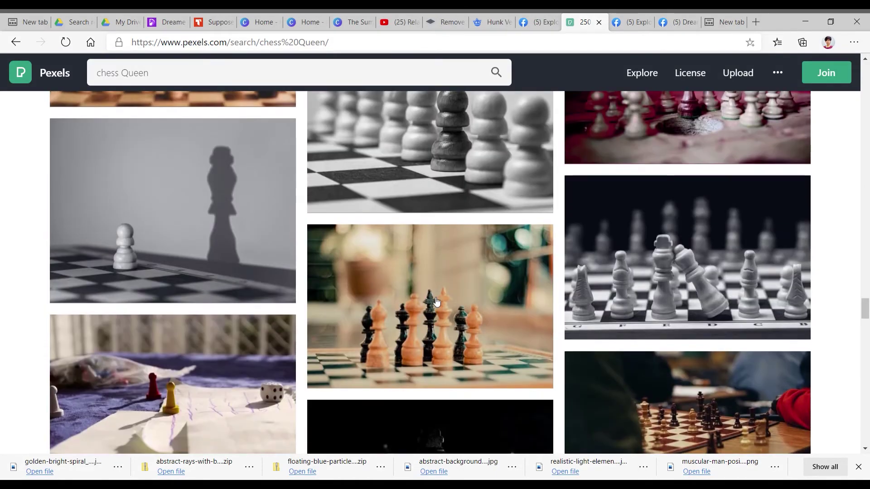
{"action": "scroll", "coordinate": [437, 302], "scroll_direction": "up", "scroll_amount": 9}
{"action": "scroll", "coordinate": [436, 301], "scroll_direction": "up", "scroll_amount": 20}
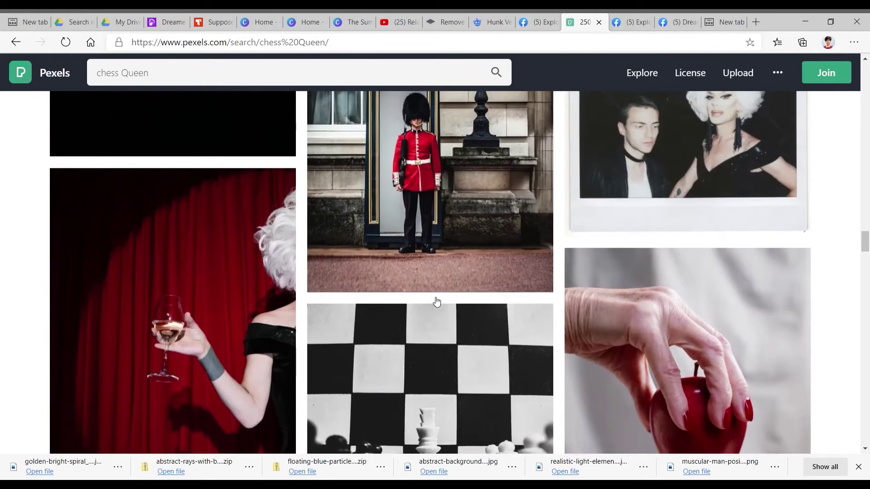
{"action": "scroll", "coordinate": [437, 302], "scroll_direction": "up", "scroll_amount": 4}
{"action": "scroll", "coordinate": [437, 302], "scroll_direction": "down", "scroll_amount": 5}
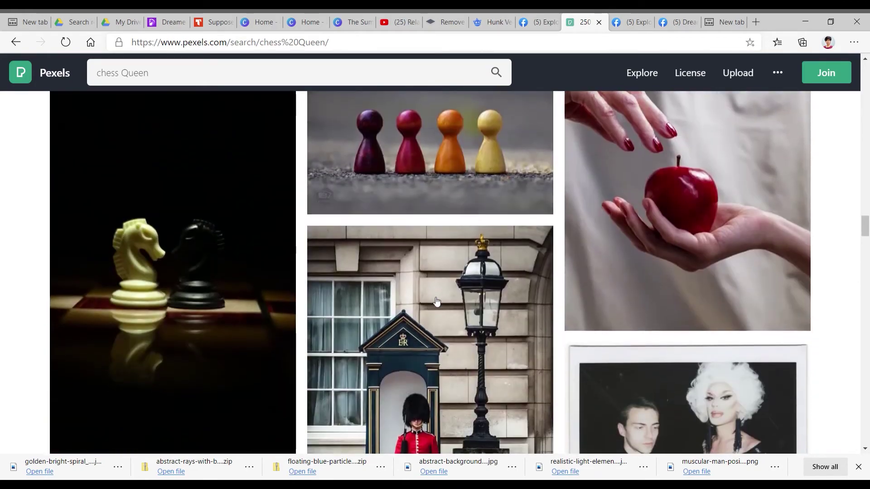
{"action": "scroll", "coordinate": [436, 302], "scroll_direction": "up", "scroll_amount": 8}
{"action": "scroll", "coordinate": [437, 301], "scroll_direction": "up", "scroll_amount": 15}
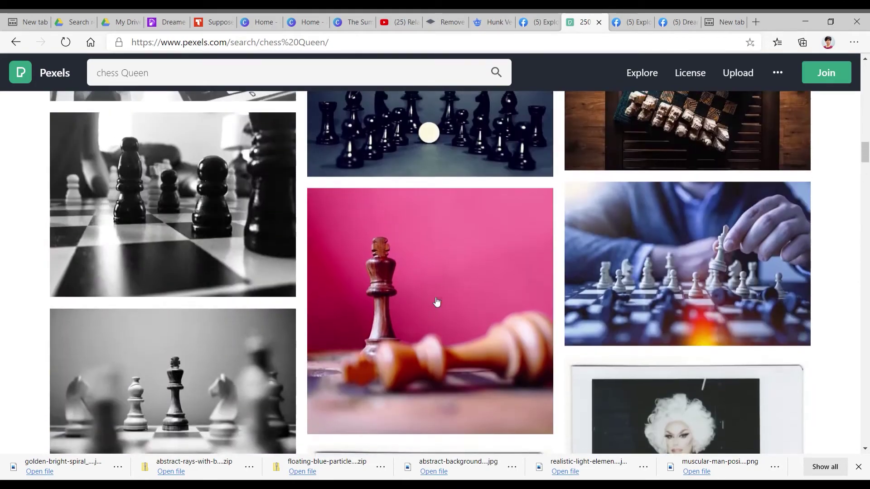
{"action": "scroll", "coordinate": [436, 301], "scroll_direction": "up", "scroll_amount": 10}
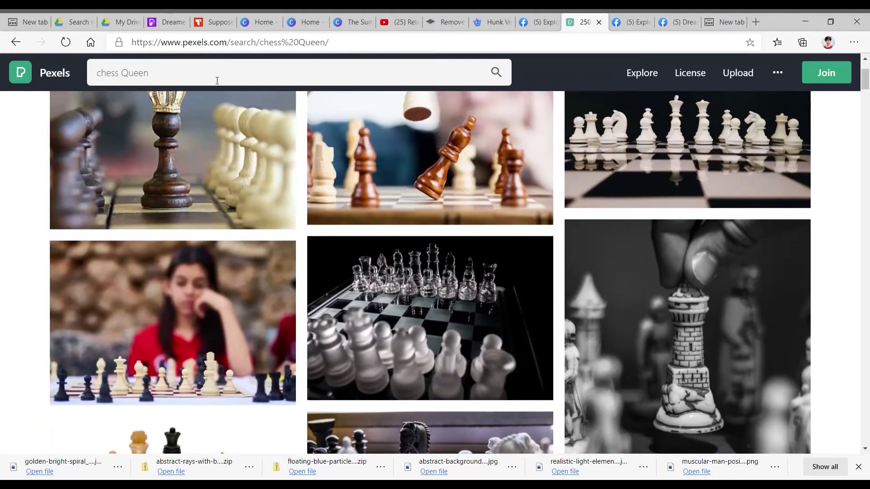
Switch to The Summer Hope design in Canva and search its photos for "crown" instead of "fantasy fairy + isolated"
{"action": "left_click", "coordinate": [345, 24]}
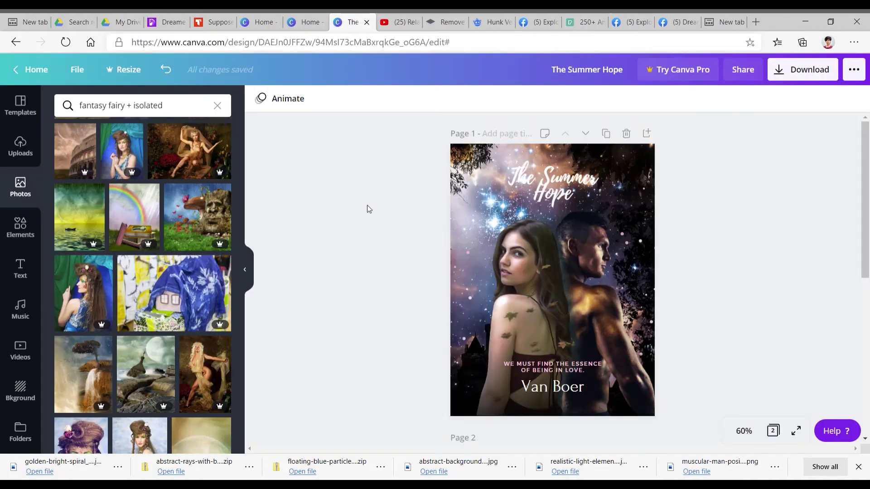
{"action": "left_click", "coordinate": [217, 107]}
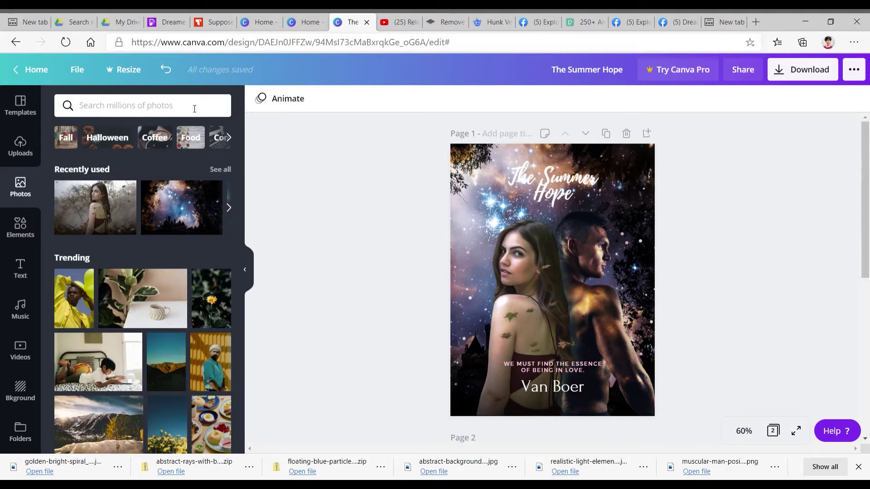
{"action": "type", "text": "crown"}
{"action": "key", "text": "Return"}
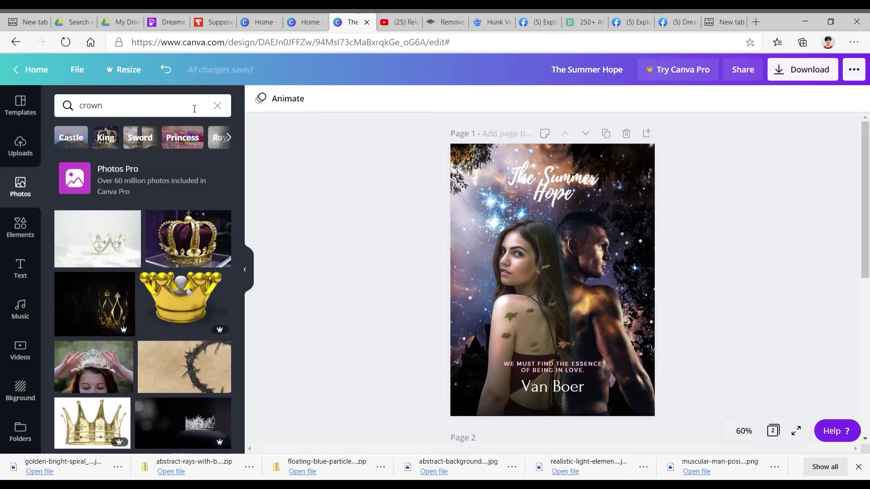
Browse the "crown" photo results in Canva for free crown objects and crowned models usable on covers
{"action": "scroll", "coordinate": [164, 315], "scroll_direction": "down", "scroll_amount": 8}
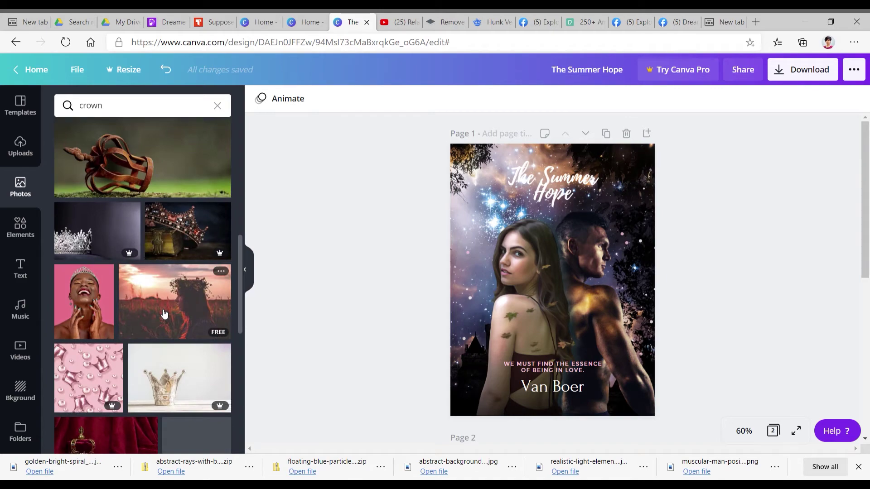
{"action": "scroll", "coordinate": [164, 314], "scroll_direction": "down", "scroll_amount": 10}
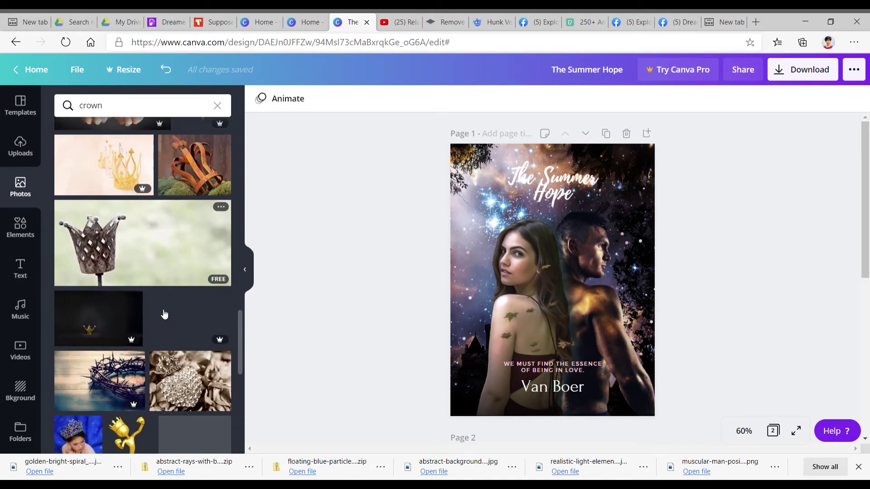
{"action": "scroll", "coordinate": [164, 314], "scroll_direction": "down", "scroll_amount": 10}
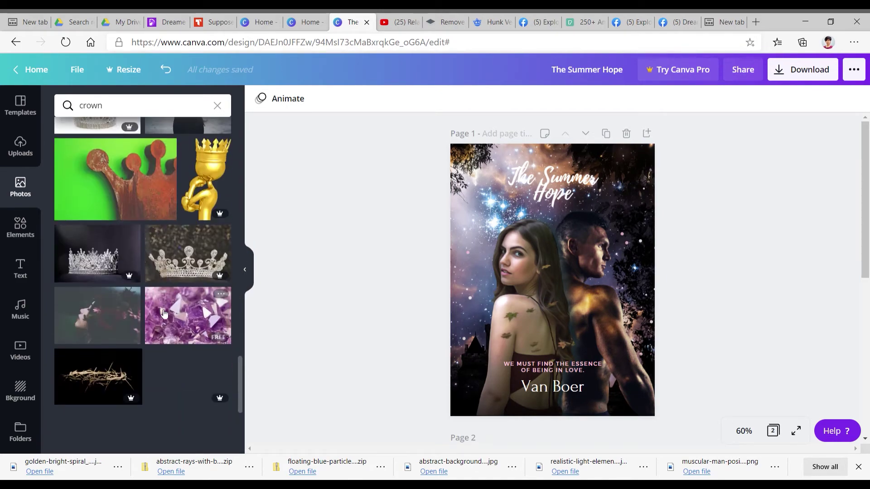
{"action": "scroll", "coordinate": [164, 313], "scroll_direction": "down", "scroll_amount": 2}
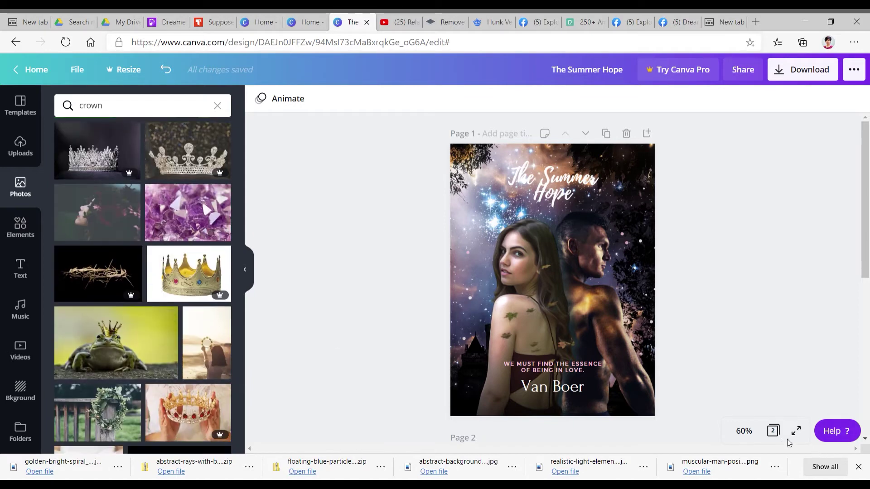
{"action": "scroll", "coordinate": [171, 317], "scroll_direction": "down", "scroll_amount": 2}
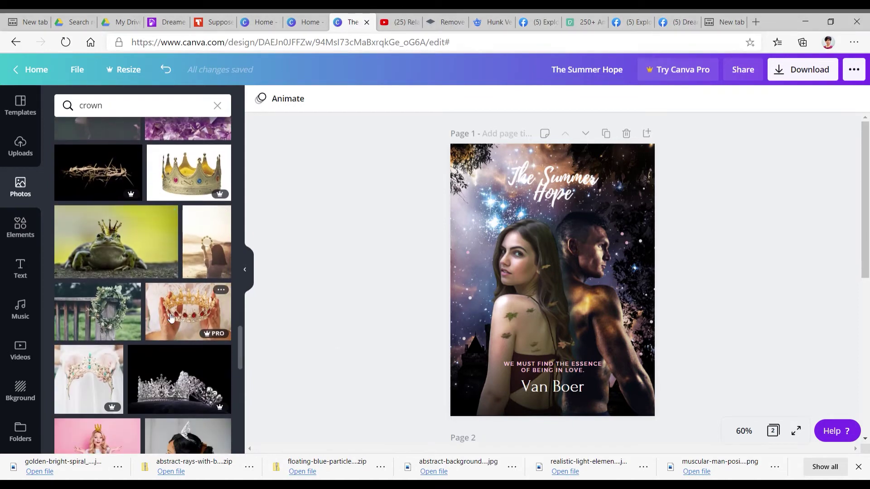
{"action": "scroll", "coordinate": [184, 315], "scroll_direction": "down", "scroll_amount": 12}
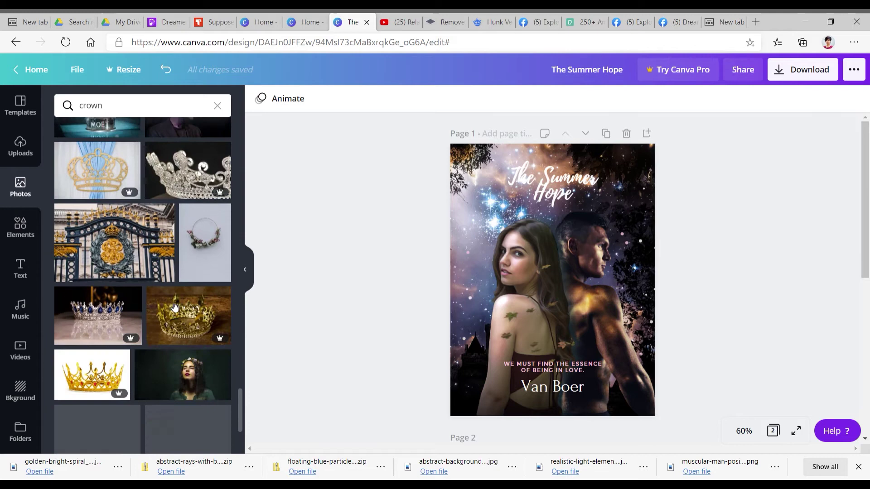
{"action": "scroll", "coordinate": [170, 302], "scroll_direction": "down", "scroll_amount": 4}
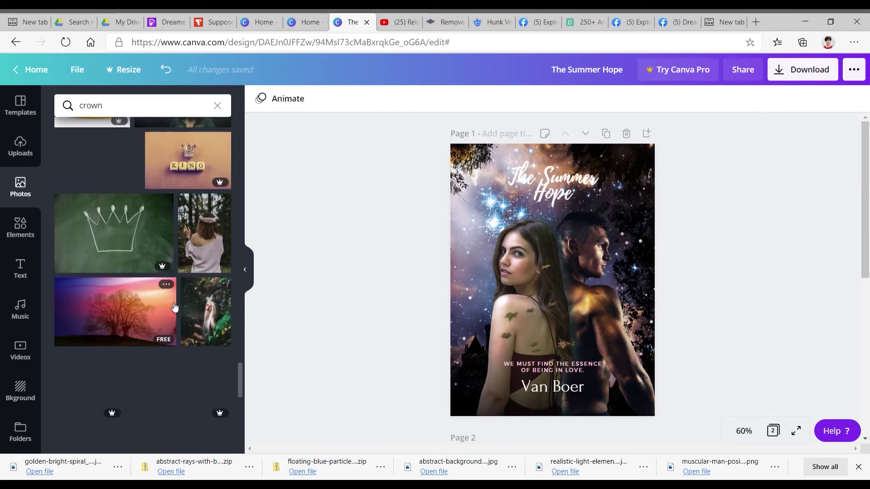
{"action": "scroll", "coordinate": [174, 307], "scroll_direction": "down", "scroll_amount": 8}
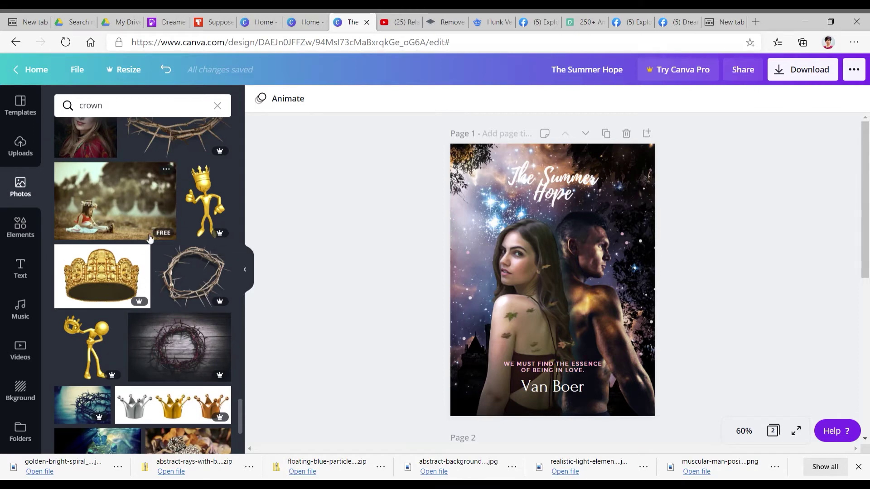
{"action": "scroll", "coordinate": [149, 245], "scroll_direction": "down", "scroll_amount": 10}
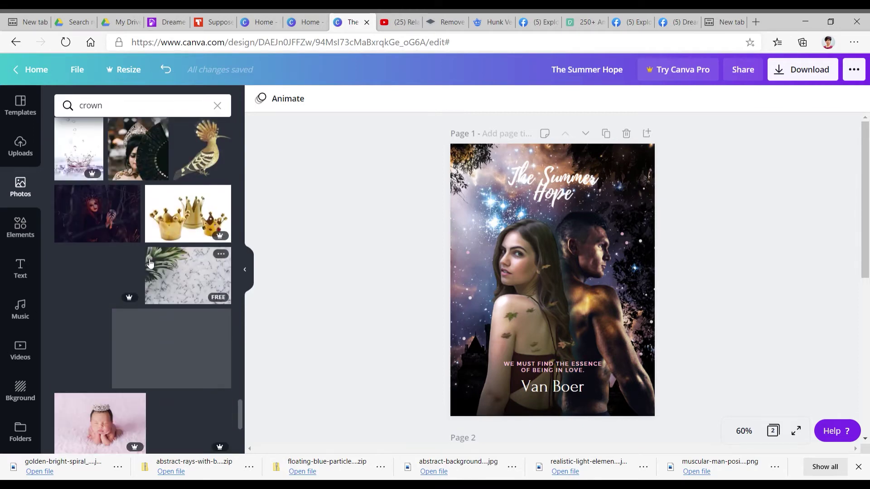
{"action": "scroll", "coordinate": [150, 263], "scroll_direction": "down", "scroll_amount": 8}
{"action": "scroll", "coordinate": [151, 263], "scroll_direction": "down", "scroll_amount": 10}
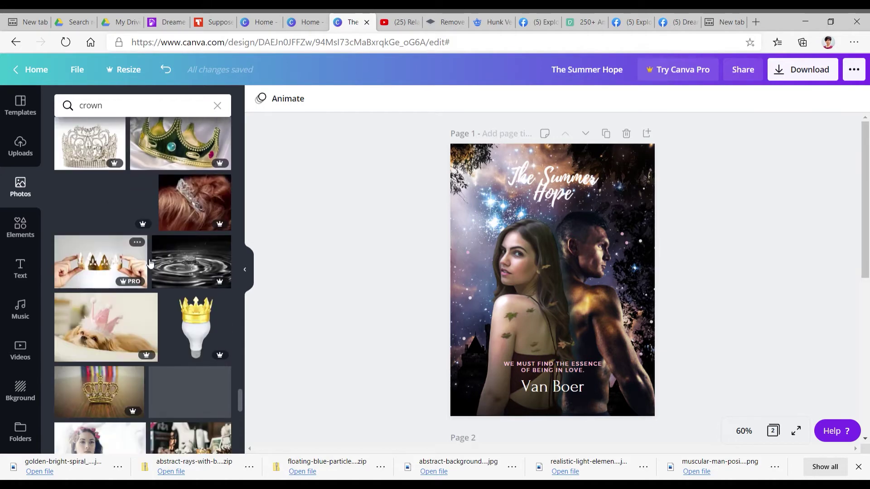
{"action": "scroll", "coordinate": [151, 263], "scroll_direction": "down", "scroll_amount": 10}
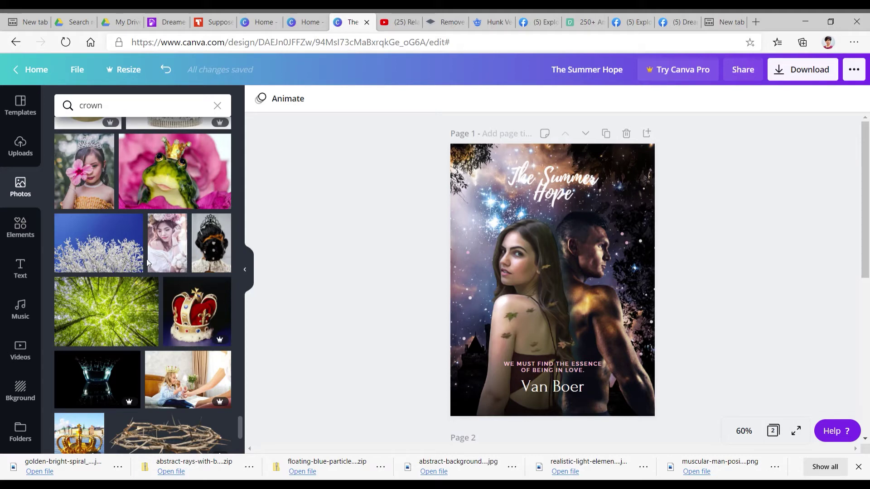
{"action": "left_click_drag", "start_coordinate": [146, 259], "coordinate": [347, 250]}
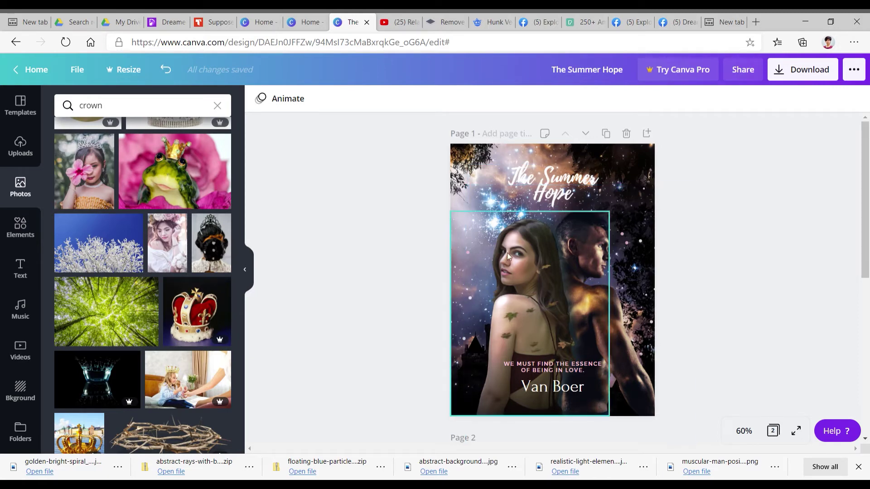
Select the cover title "The Summer Hope" and browse the ready-made font combinations for text styles suited to titles
{"action": "left_click", "coordinate": [563, 186]}
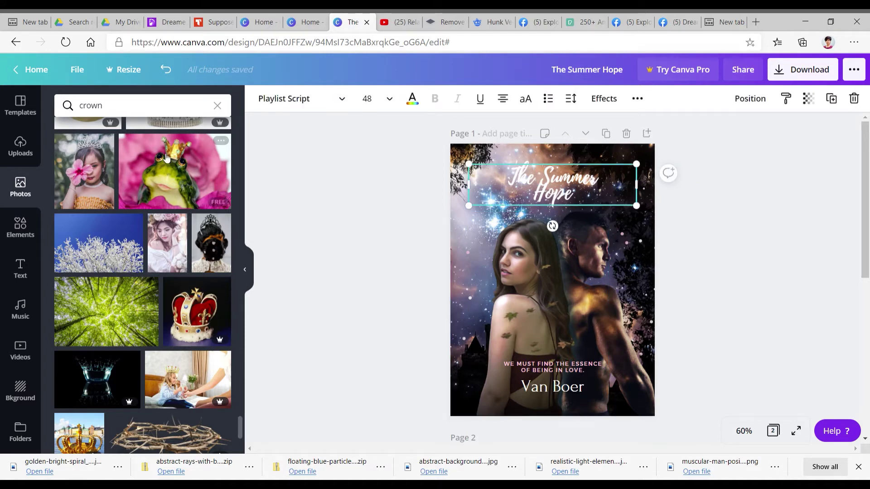
{"action": "left_click", "coordinate": [20, 269]}
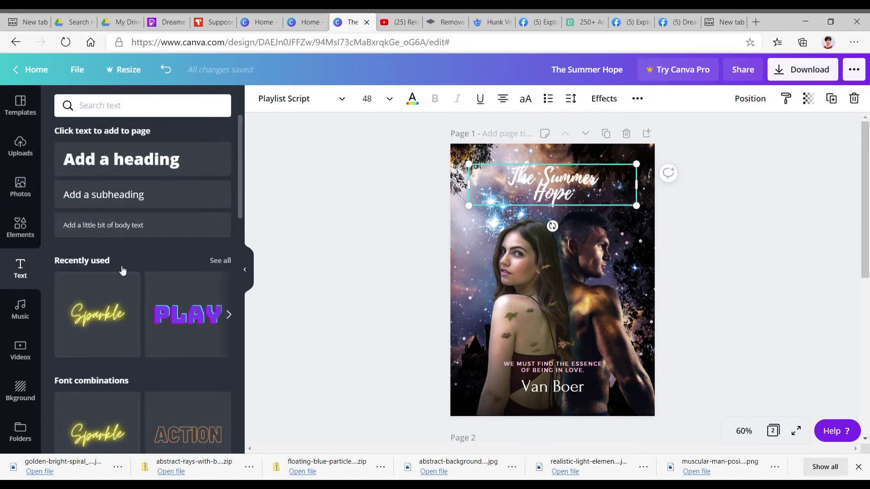
{"action": "scroll", "coordinate": [118, 269], "scroll_direction": "down", "scroll_amount": 4}
{"action": "scroll", "coordinate": [119, 270], "scroll_direction": "down", "scroll_amount": 4}
{"action": "scroll", "coordinate": [122, 270], "scroll_direction": "down", "scroll_amount": 8}
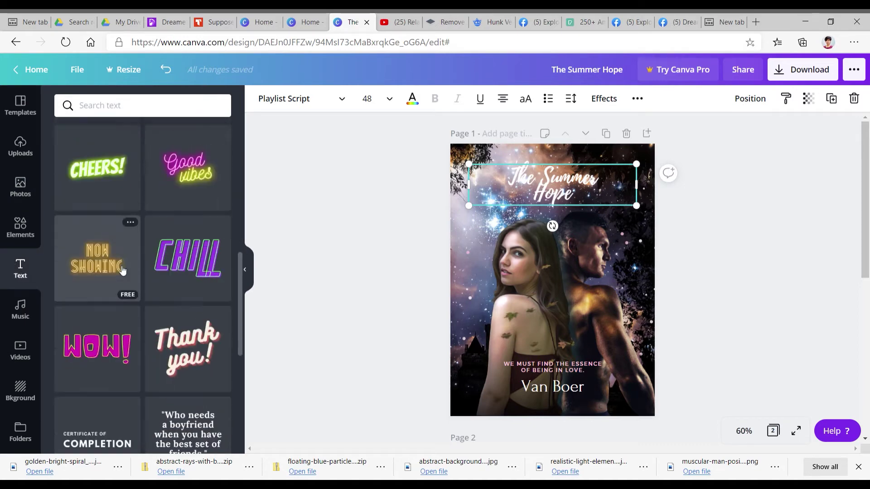
{"action": "scroll", "coordinate": [122, 270], "scroll_direction": "up", "scroll_amount": 1}
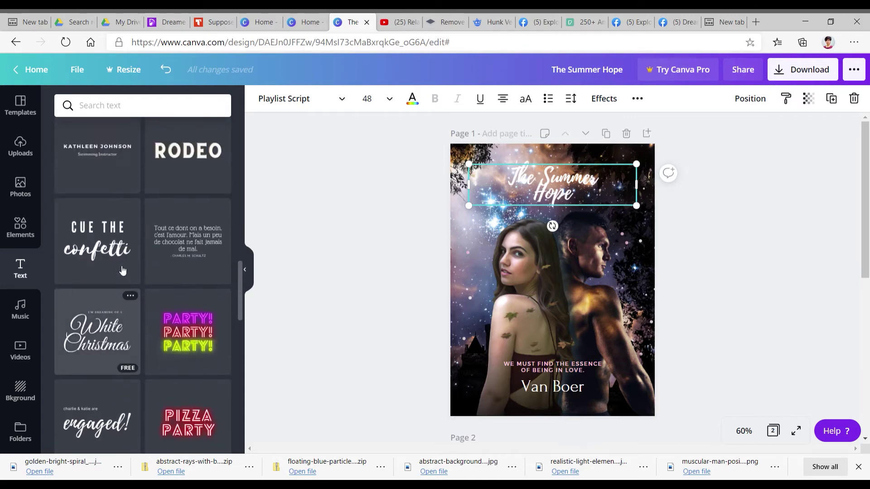
{"action": "scroll", "coordinate": [120, 268], "scroll_direction": "down", "scroll_amount": 3}
{"action": "mouse_move", "coordinate": [122, 266]}
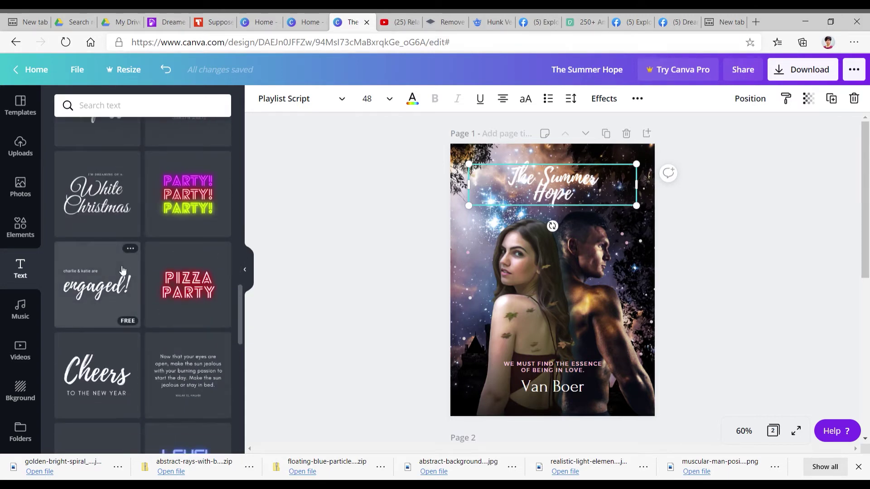
{"action": "scroll", "coordinate": [122, 270], "scroll_direction": "down", "scroll_amount": 3}
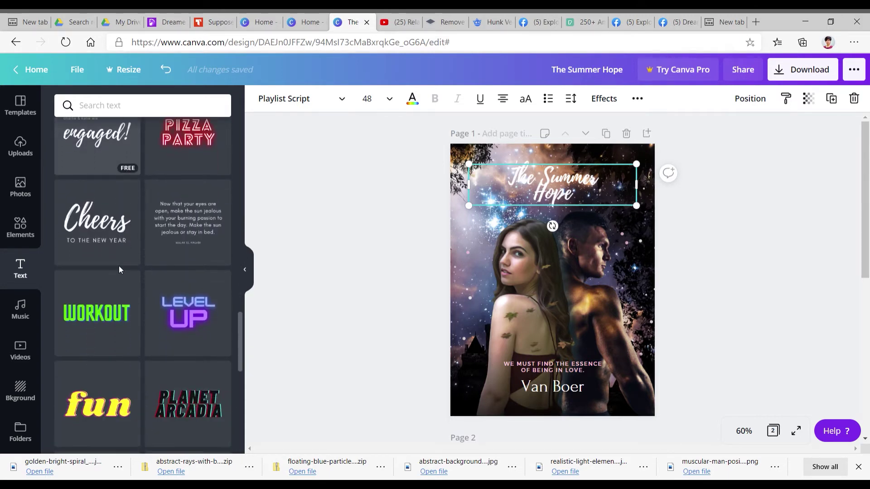
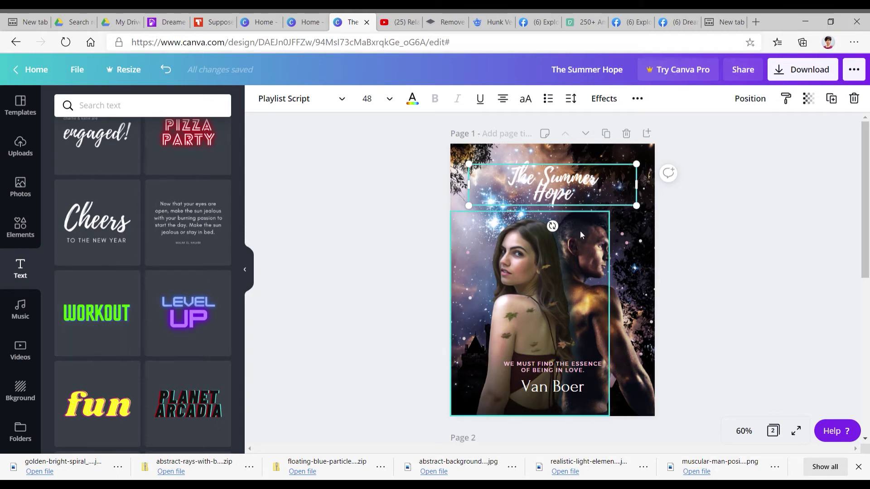
Look through the font combinations for a style that suits the cover title
{"action": "scroll", "coordinate": [121, 306], "scroll_direction": "down", "scroll_amount": 6}
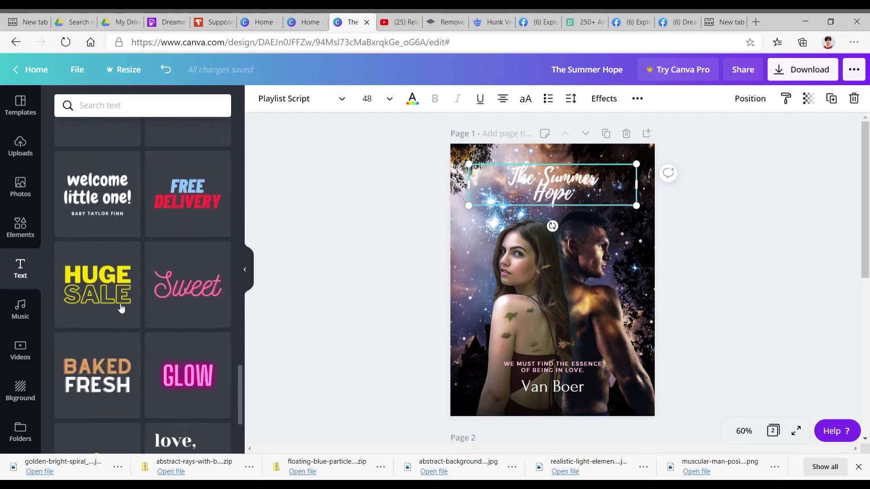
{"action": "left_click", "coordinate": [572, 178]}
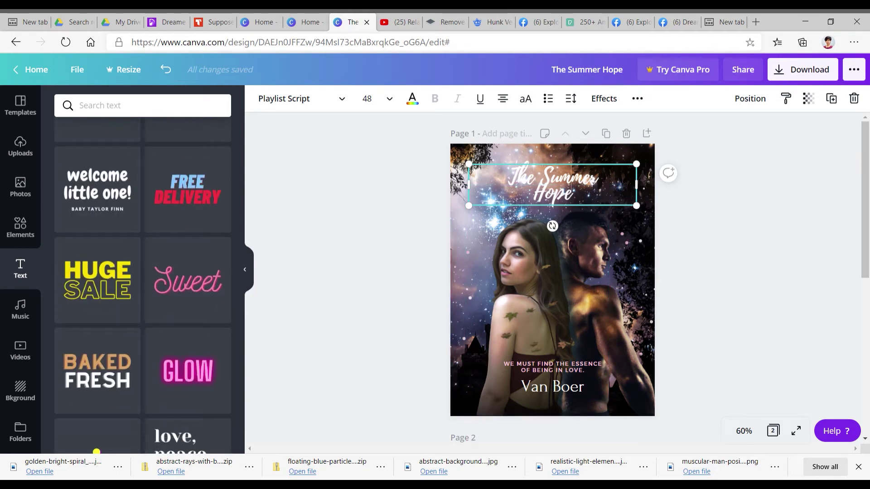
{"action": "triple_click", "coordinate": [572, 178]}
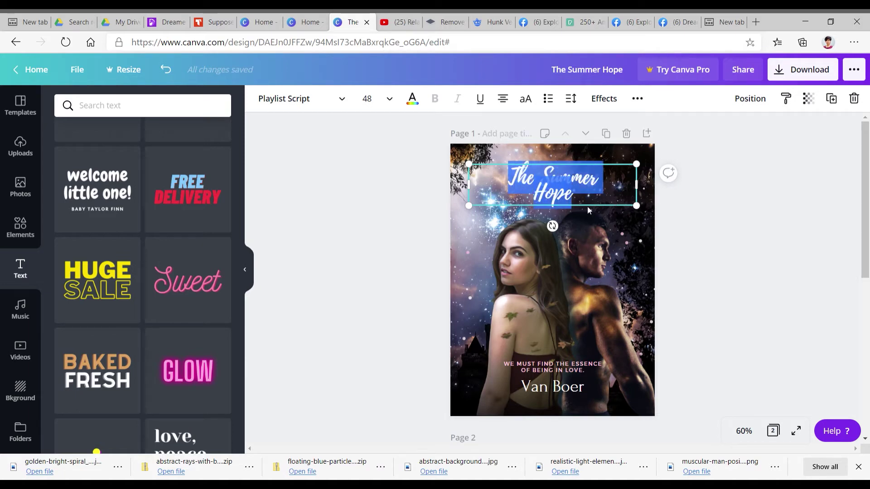
{"action": "scroll", "coordinate": [188, 281], "scroll_direction": "down", "scroll_amount": 5}
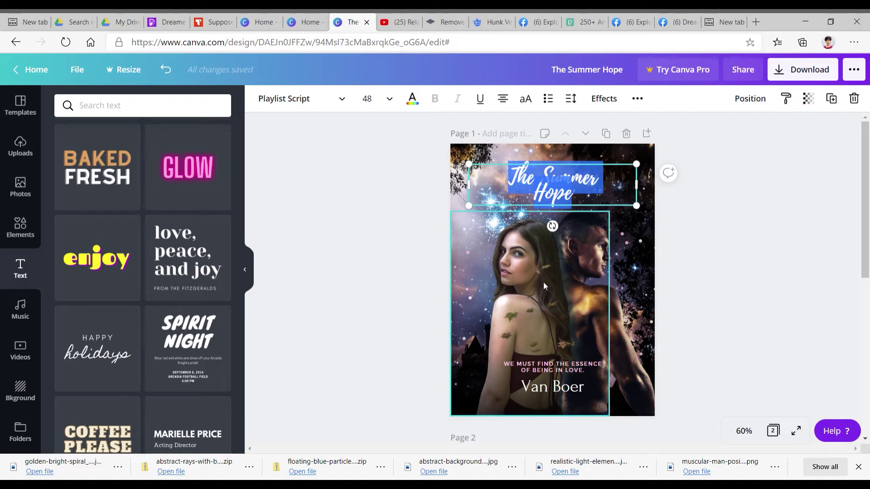
{"action": "scroll", "coordinate": [153, 307], "scroll_direction": "down", "scroll_amount": 12}
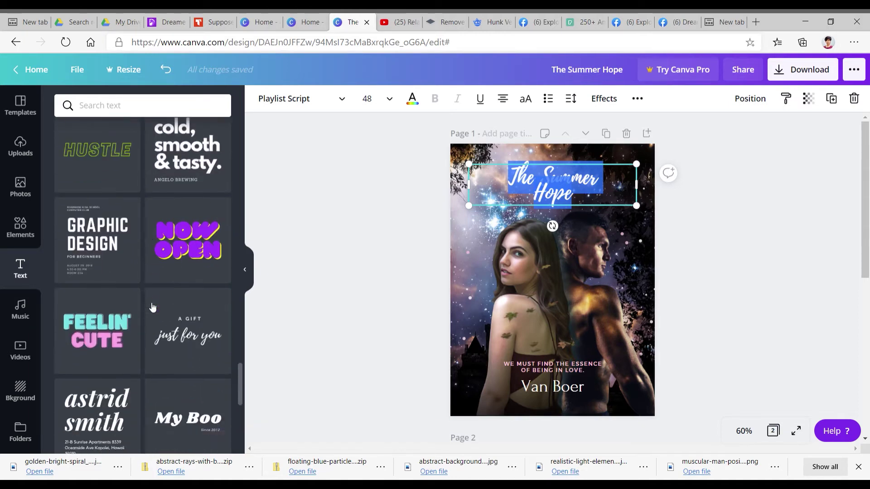
{"action": "scroll", "coordinate": [153, 307], "scroll_direction": "down", "scroll_amount": 2}
{"action": "scroll", "coordinate": [152, 306], "scroll_direction": "up", "scroll_amount": 15}
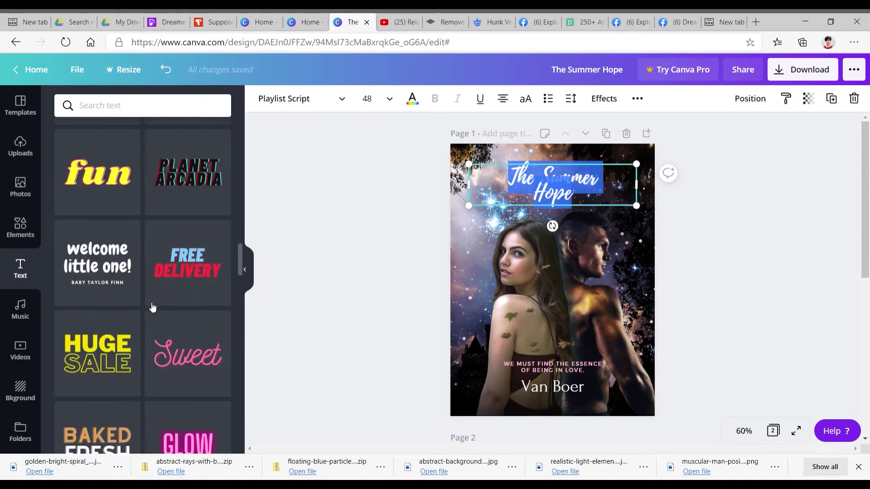
{"action": "scroll", "coordinate": [150, 307], "scroll_direction": "up", "scroll_amount": 10}
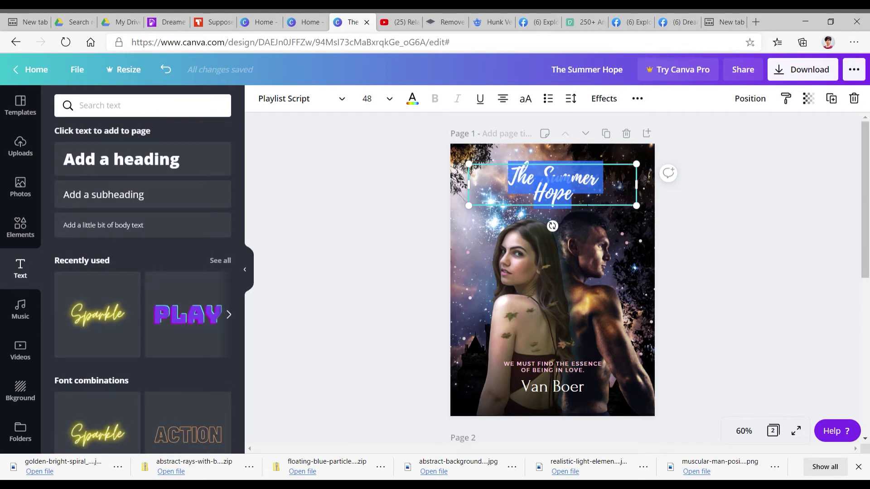
Replace the cover title text with "My Kick Ass Luna"
{"action": "left_click", "coordinate": [571, 191]}
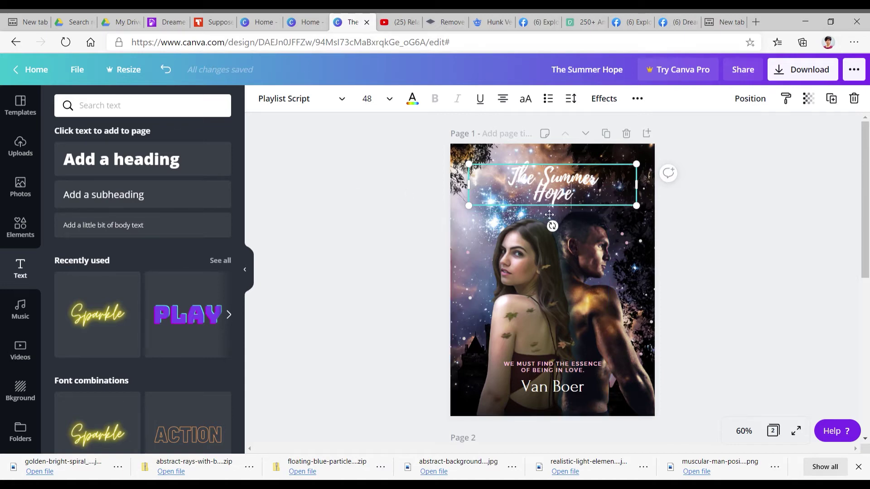
{"action": "left_click_drag", "start_coordinate": [573, 201], "coordinate": [501, 172]}
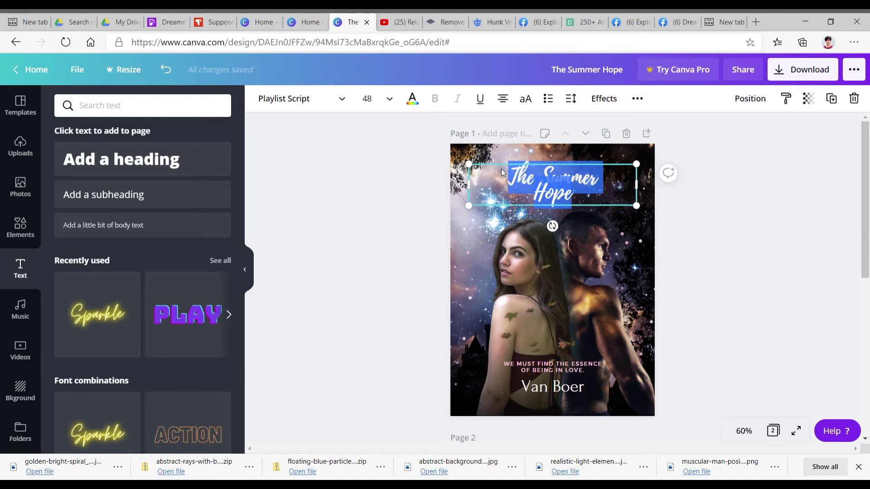
{"action": "type", "text": "My Kick"}
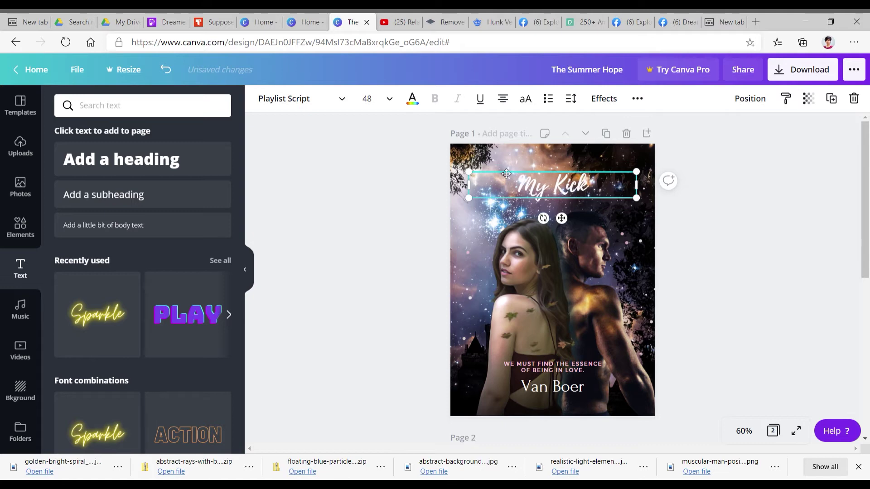
{"action": "type", "text": " Ass"}
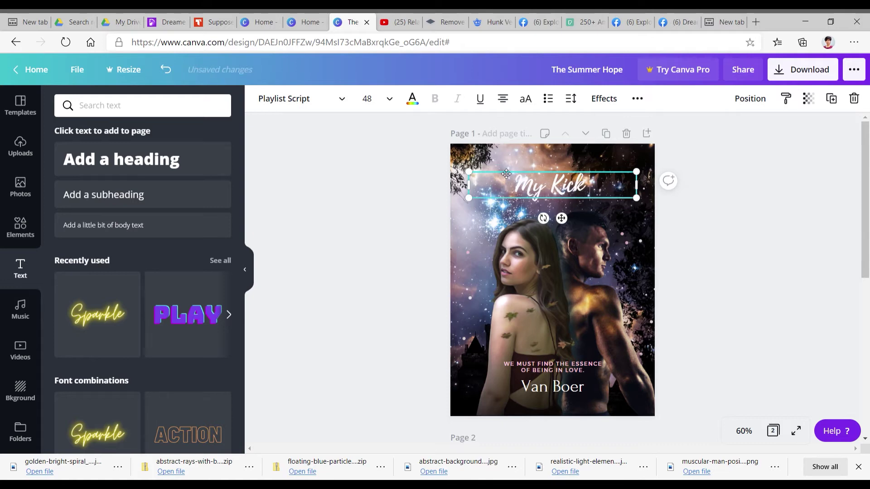
{"action": "type", "text": " Luna"}
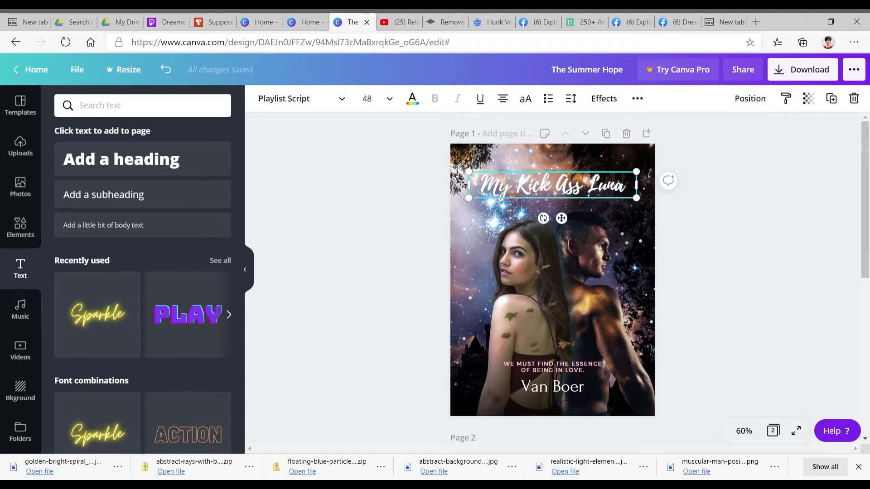
Find the "A gift just for you" font combination and add it to the cover on page 1
{"action": "left_click_drag", "start_coordinate": [625, 186], "coordinate": [419, 252]}
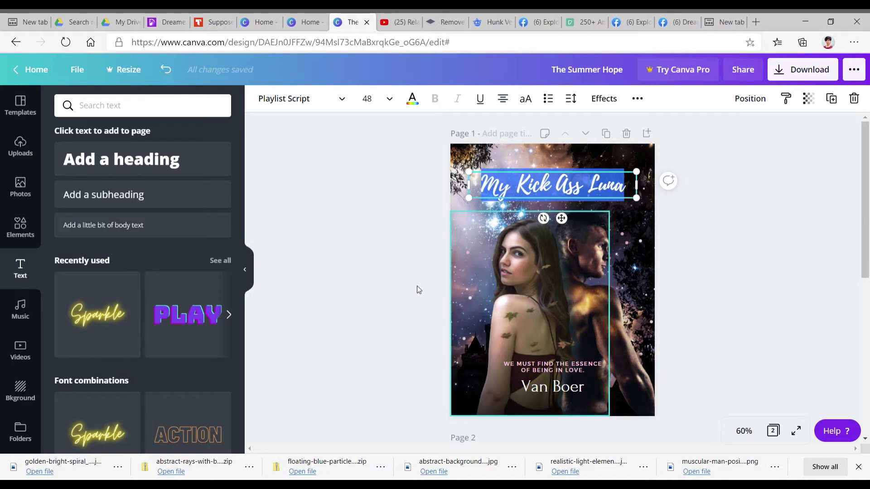
{"action": "scroll", "coordinate": [156, 220], "scroll_direction": "down", "scroll_amount": 8}
{"action": "scroll", "coordinate": [156, 220], "scroll_direction": "down", "scroll_amount": 5}
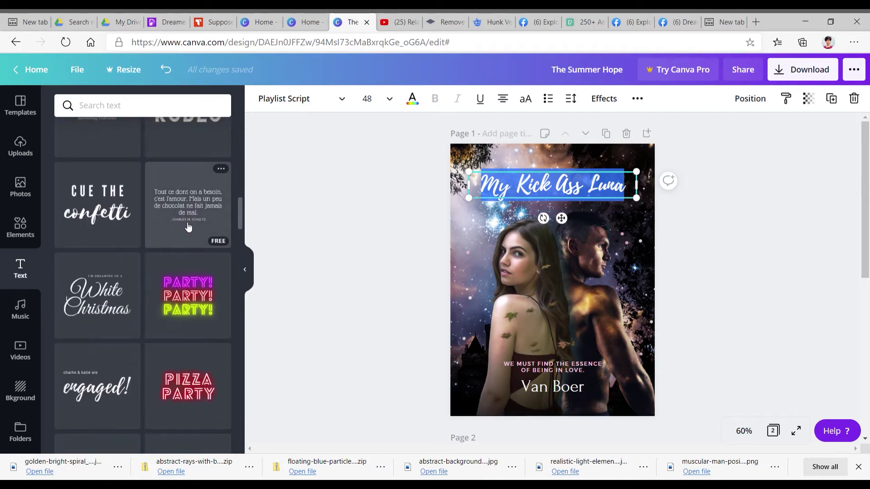
{"action": "scroll", "coordinate": [159, 278], "scroll_direction": "down", "scroll_amount": 3}
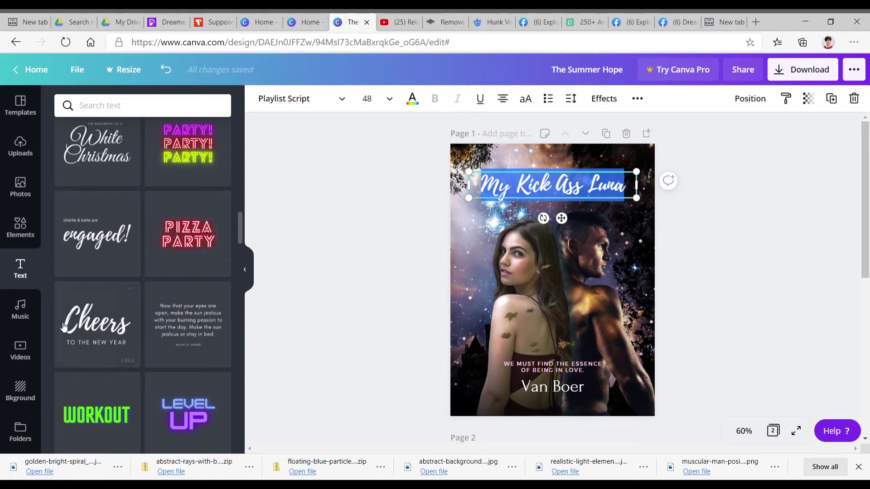
{"action": "scroll", "coordinate": [130, 321], "scroll_direction": "down", "scroll_amount": 10}
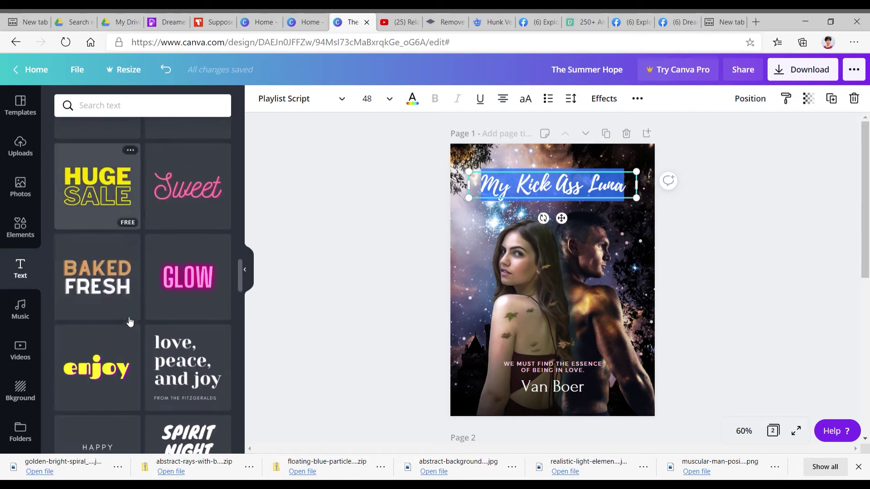
{"action": "scroll", "coordinate": [130, 321], "scroll_direction": "down", "scroll_amount": 3}
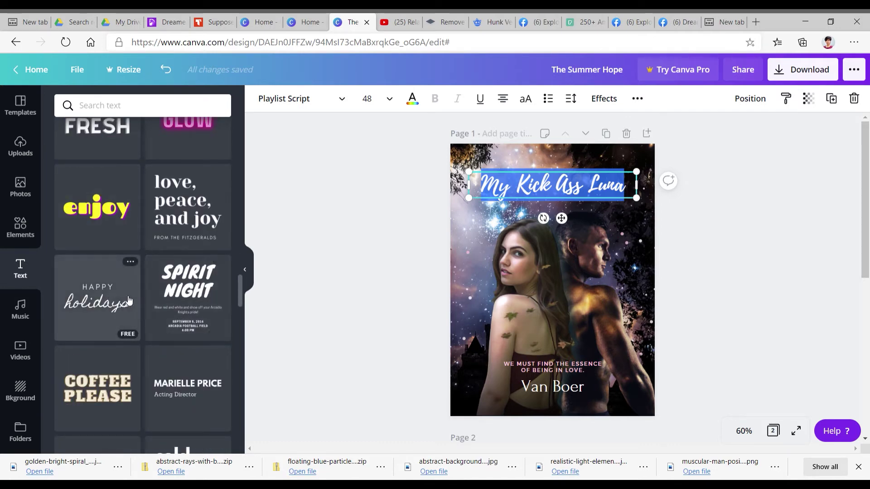
{"action": "scroll", "coordinate": [129, 300], "scroll_direction": "down", "scroll_amount": 10}
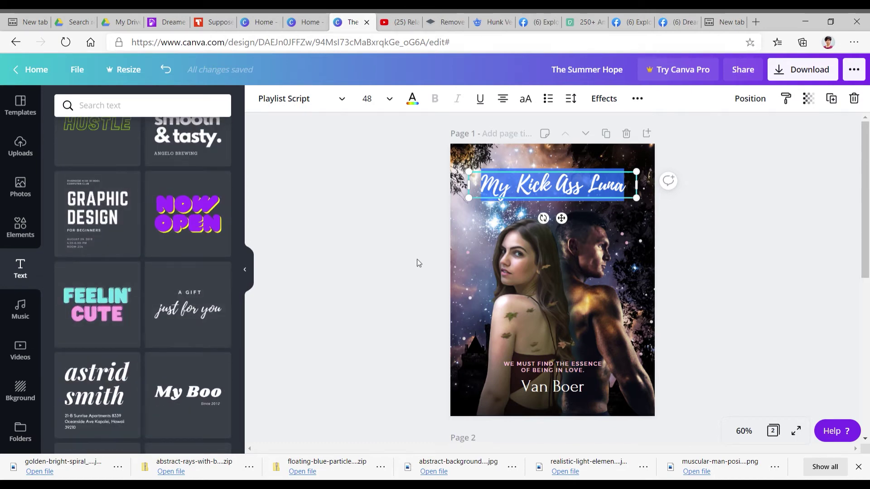
Compare the font of the cover title with that of the "just for you" text
{"action": "left_click", "coordinate": [584, 187]}
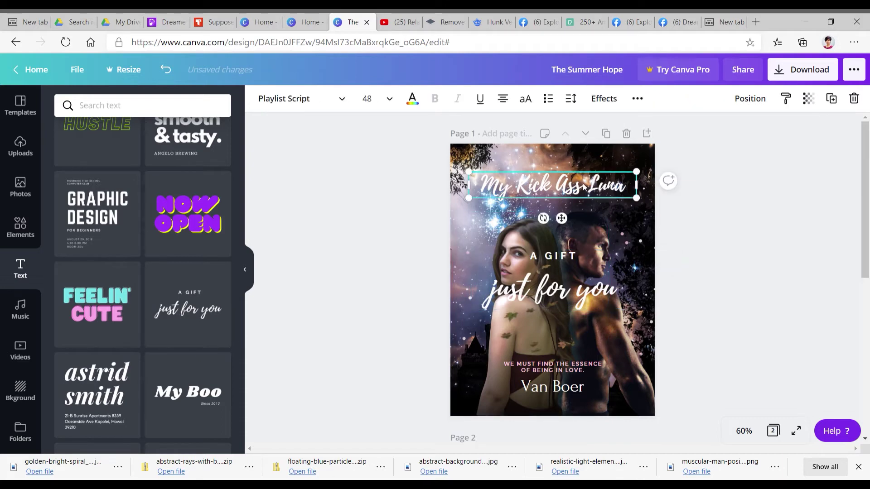
{"action": "double_click", "coordinate": [585, 186]}
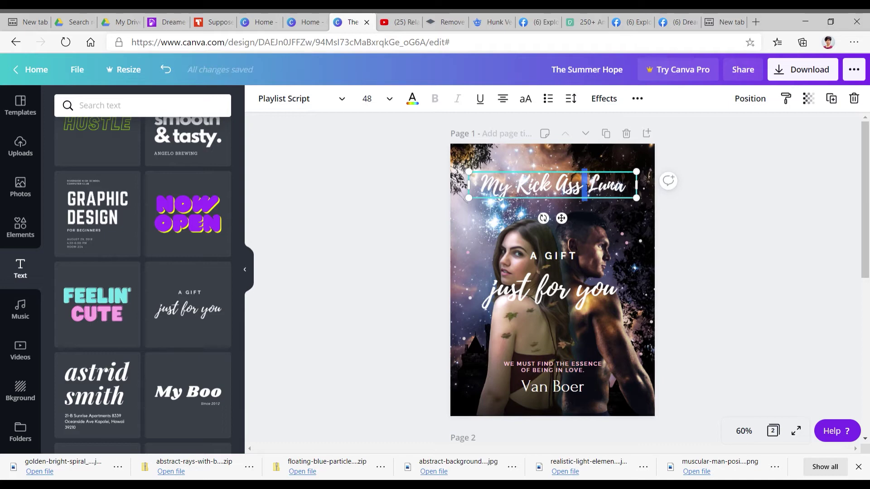
{"action": "triple_click", "coordinate": [587, 188]}
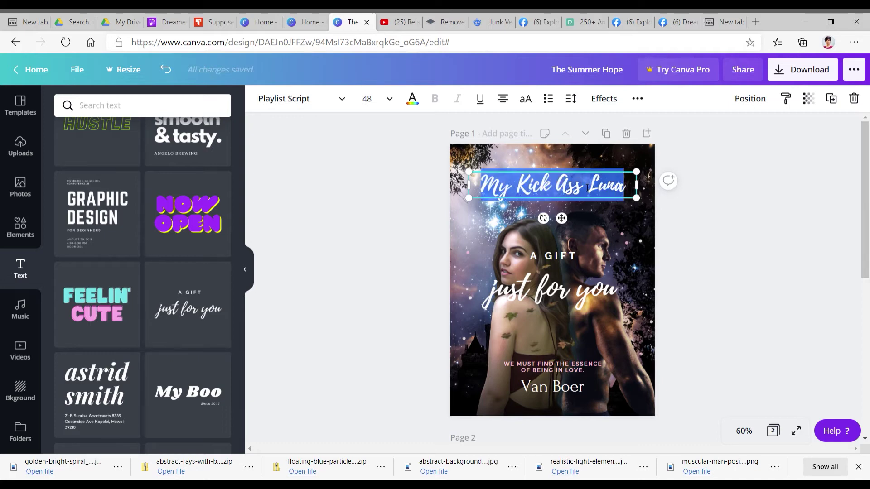
{"action": "left_click", "coordinate": [581, 290]}
{"action": "left_click", "coordinate": [565, 193]}
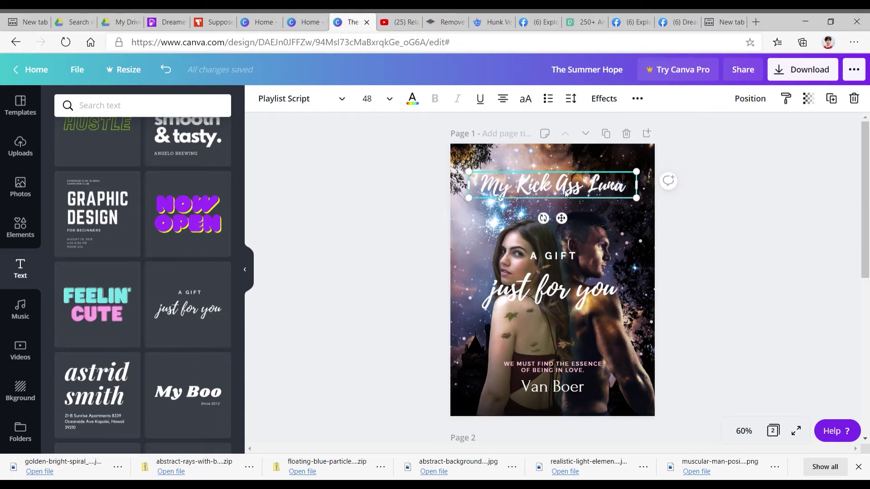
{"action": "left_click", "coordinate": [571, 288]}
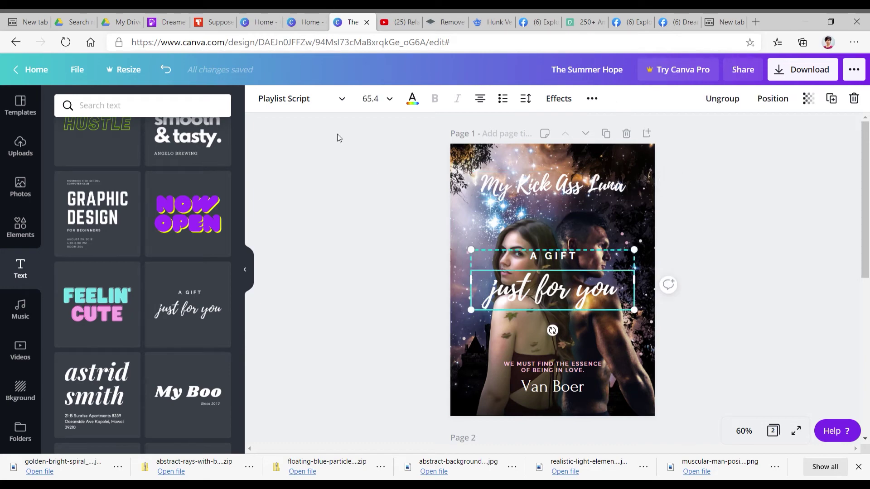
{"action": "left_click", "coordinate": [342, 100]}
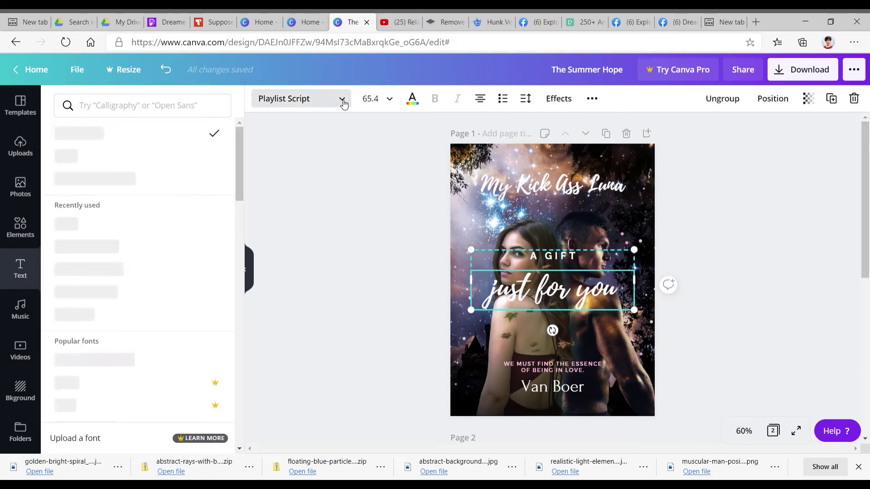
Delete both lines of the "A gift just for you" text from the cover and deselect everything
{"action": "left_click", "coordinate": [584, 282]}
{"action": "key", "text": "Delete"}
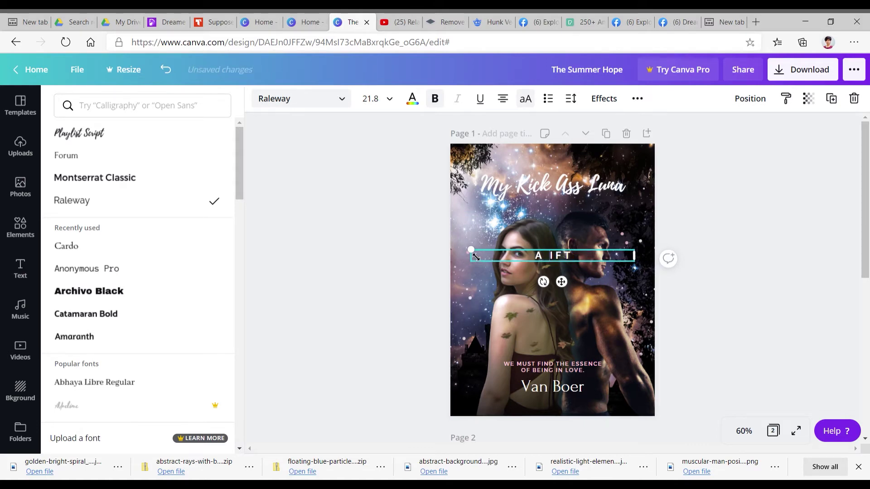
{"action": "left_click_drag", "start_coordinate": [591, 262], "coordinate": [528, 261]}
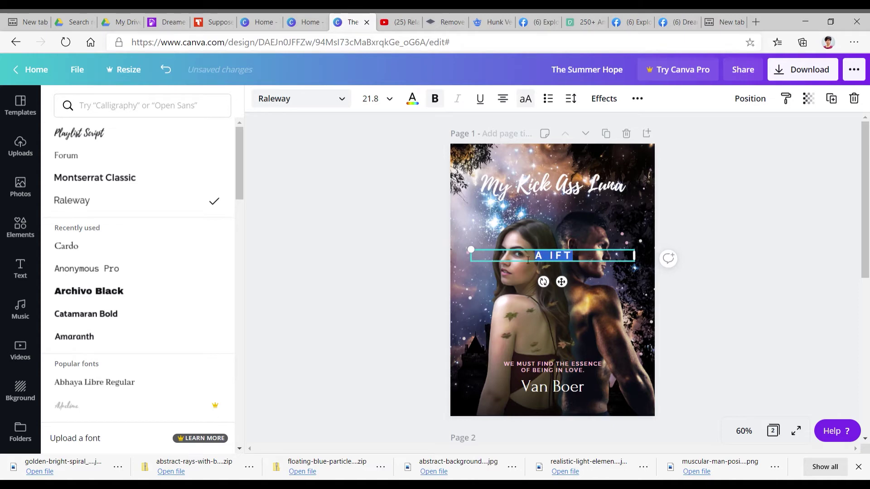
{"action": "key", "text": "BackSpace"}
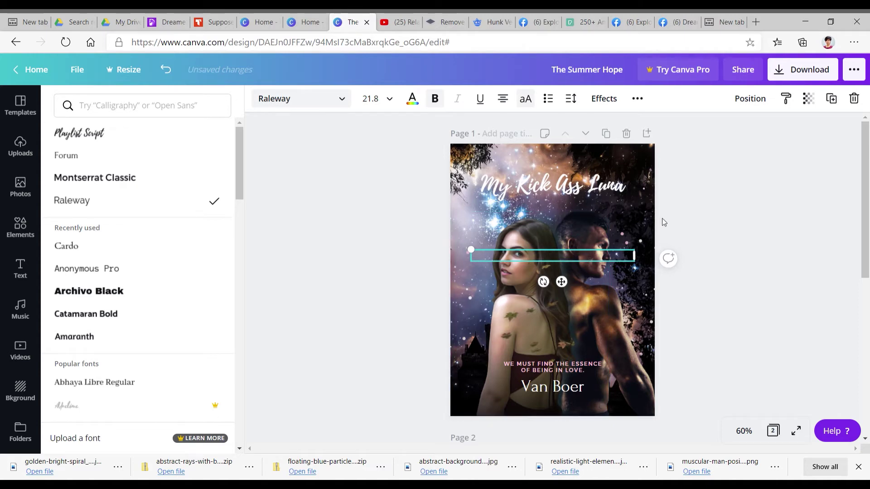
{"action": "left_click", "coordinate": [624, 262]}
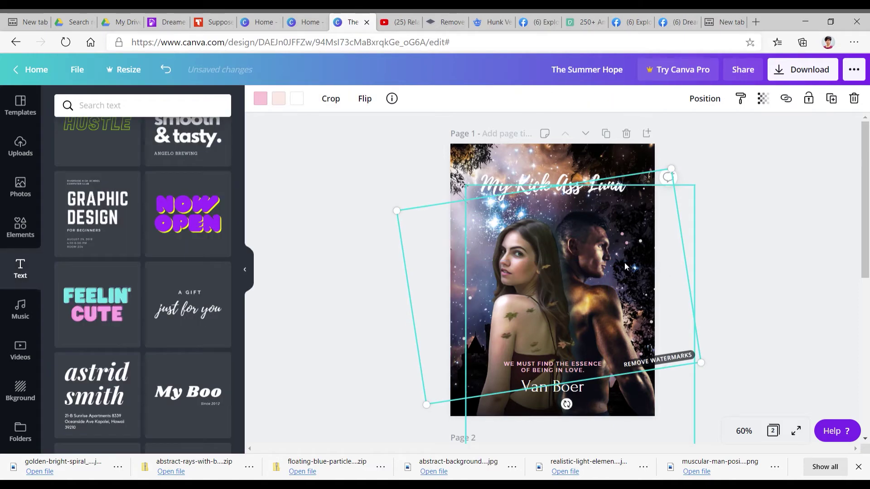
{"action": "left_click", "coordinate": [693, 253]}
{"action": "left_click", "coordinate": [578, 243]}
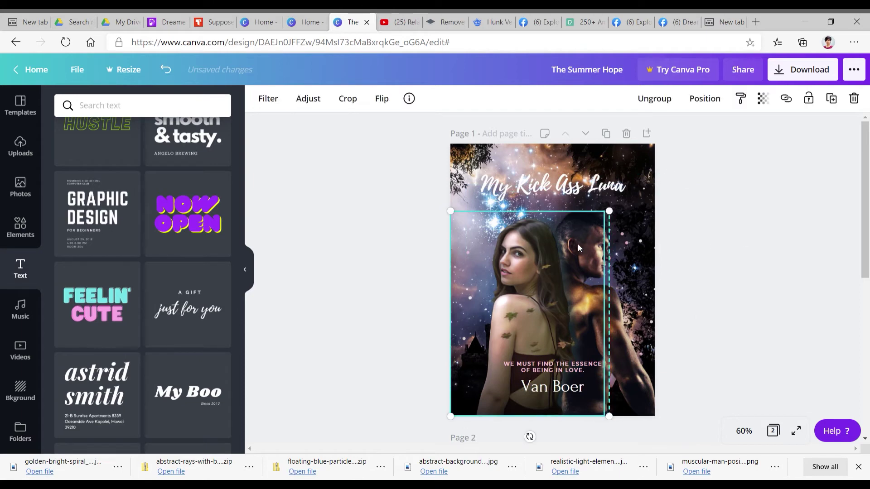
{"action": "left_click", "coordinate": [682, 245]}
Examine the available fonts for the cover title and further font combinations
{"action": "left_click", "coordinate": [611, 187]}
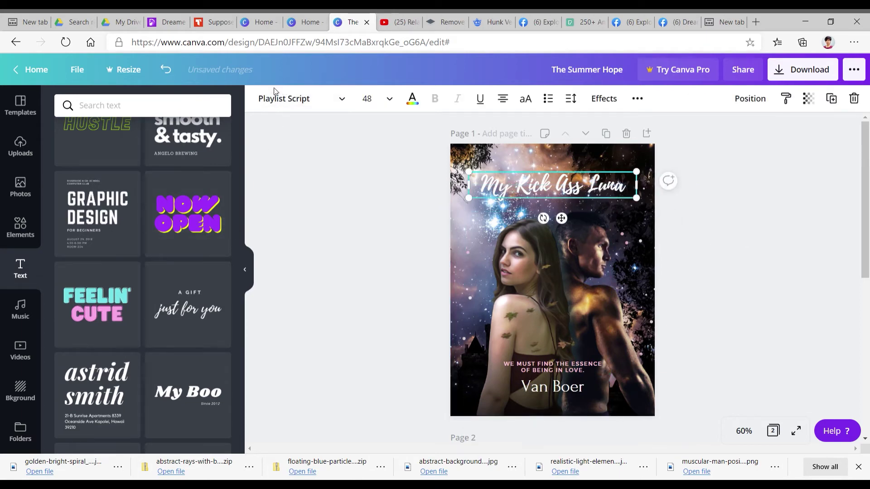
{"action": "left_click", "coordinate": [340, 98]}
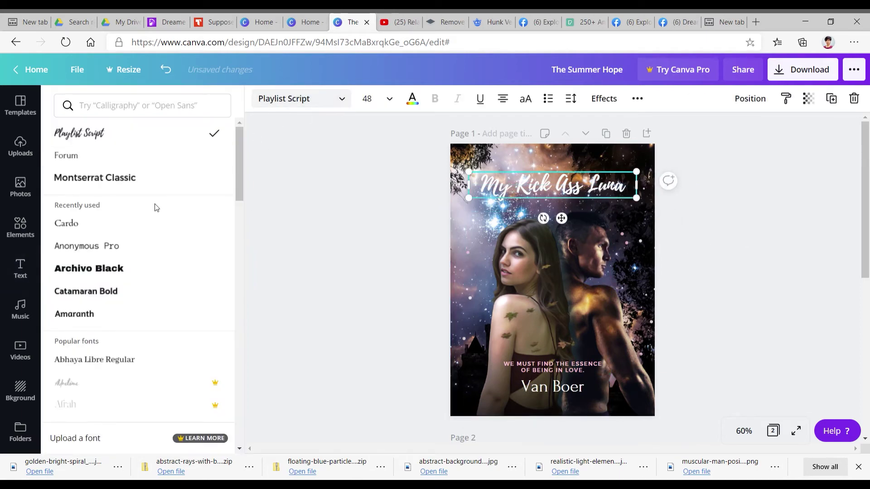
{"action": "scroll", "coordinate": [212, 165], "scroll_direction": "down", "scroll_amount": 7}
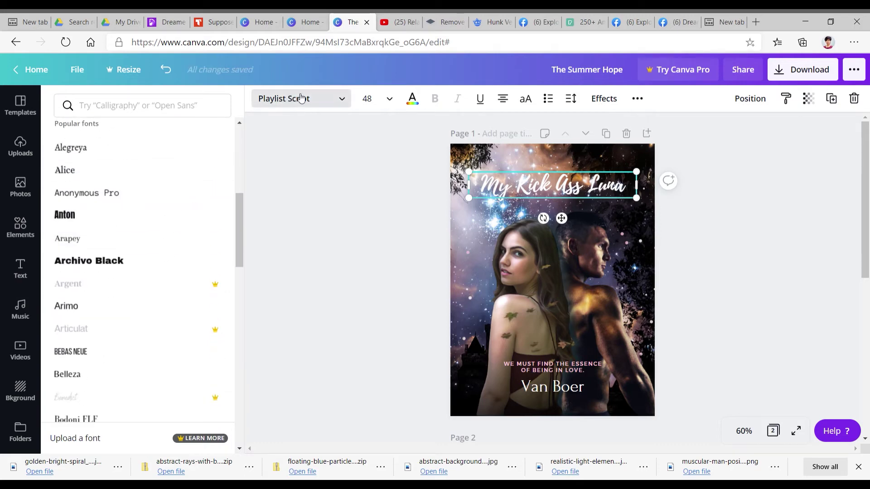
{"action": "left_click", "coordinate": [23, 271]}
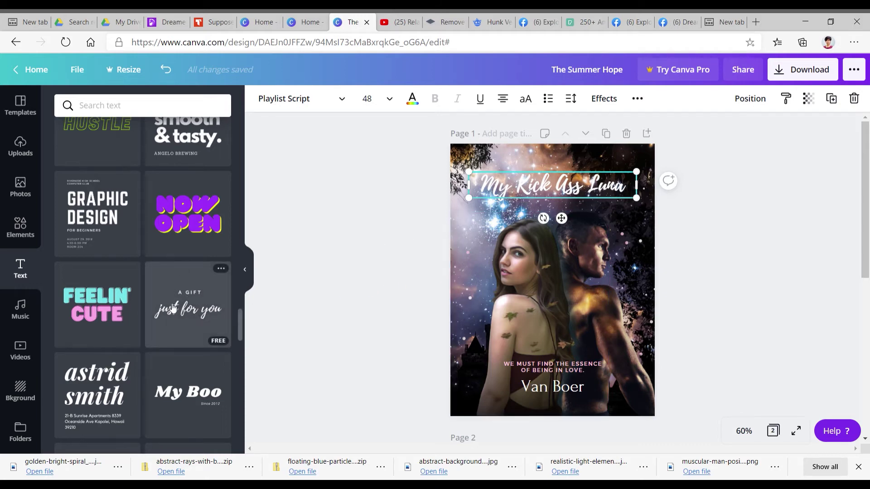
{"action": "scroll", "coordinate": [171, 308], "scroll_direction": "down", "scroll_amount": 3}
{"action": "scroll", "coordinate": [172, 310], "scroll_direction": "down", "scroll_amount": 9}
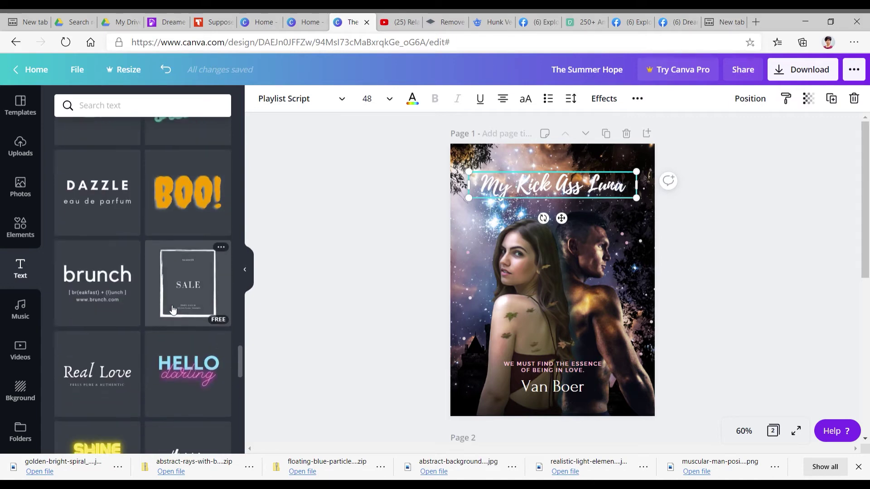
{"action": "scroll", "coordinate": [171, 310], "scroll_direction": "down", "scroll_amount": 4}
{"action": "scroll", "coordinate": [176, 308], "scroll_direction": "up", "scroll_amount": 5}
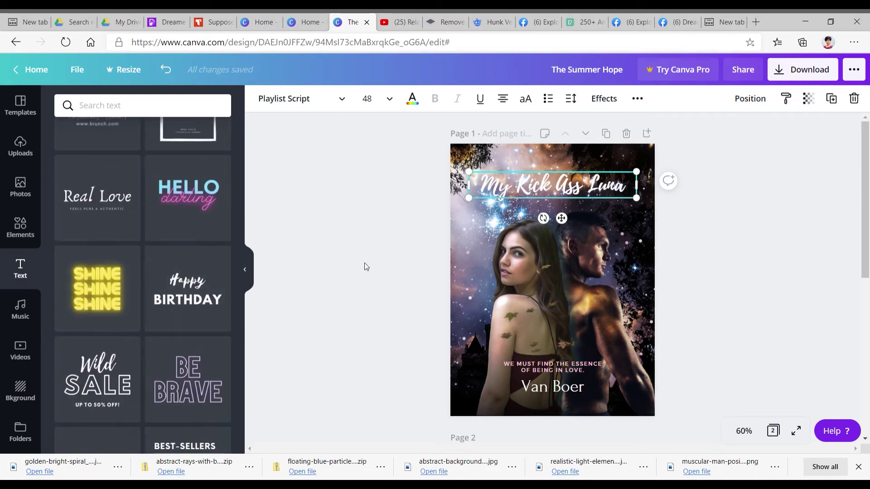
Select the entire cover title and change its font to Quicksand
{"action": "scroll", "coordinate": [229, 215], "scroll_direction": "up", "scroll_amount": 5}
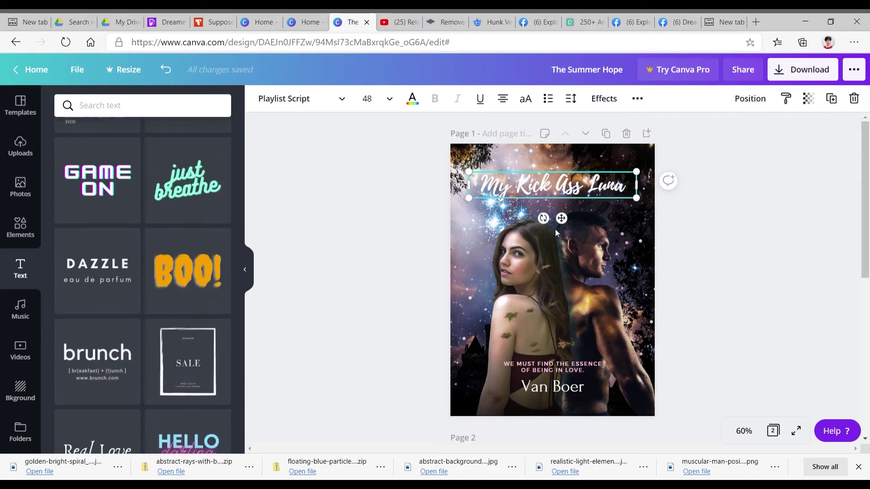
{"action": "double_click", "coordinate": [611, 191]}
{"action": "key", "text": "ctrl+a"}
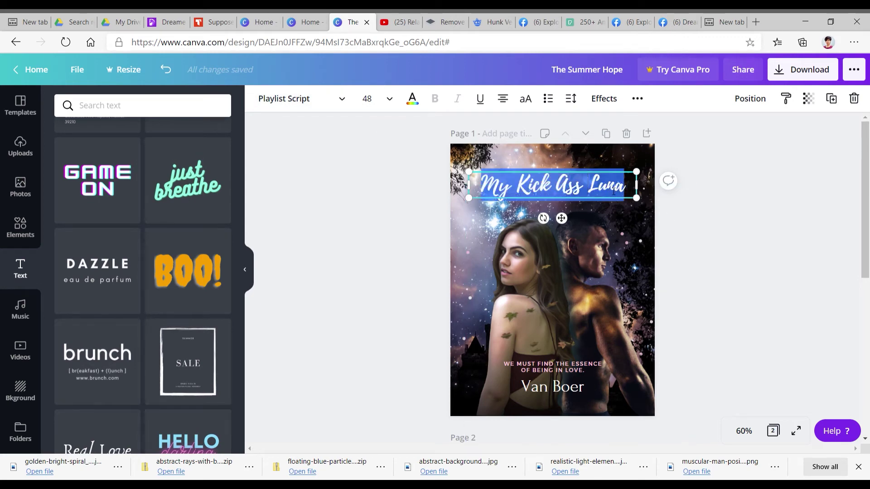
{"action": "left_click", "coordinate": [347, 102]}
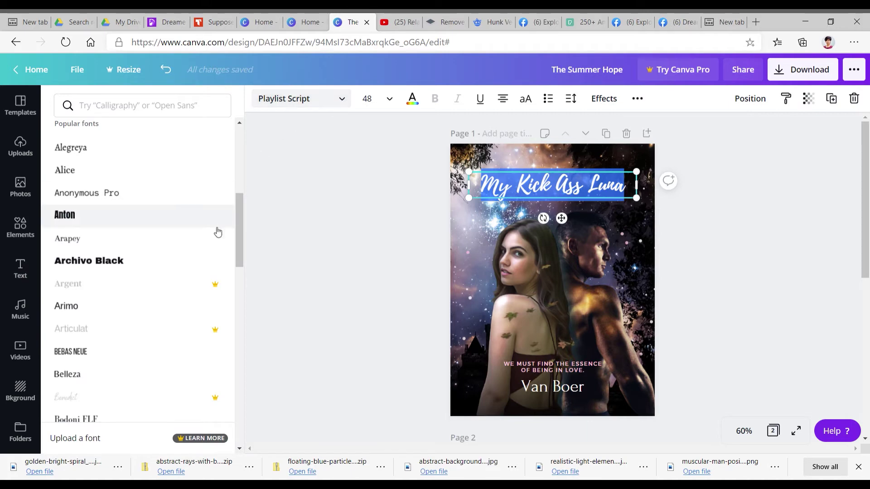
{"action": "scroll", "coordinate": [152, 291], "scroll_direction": "down", "scroll_amount": 8}
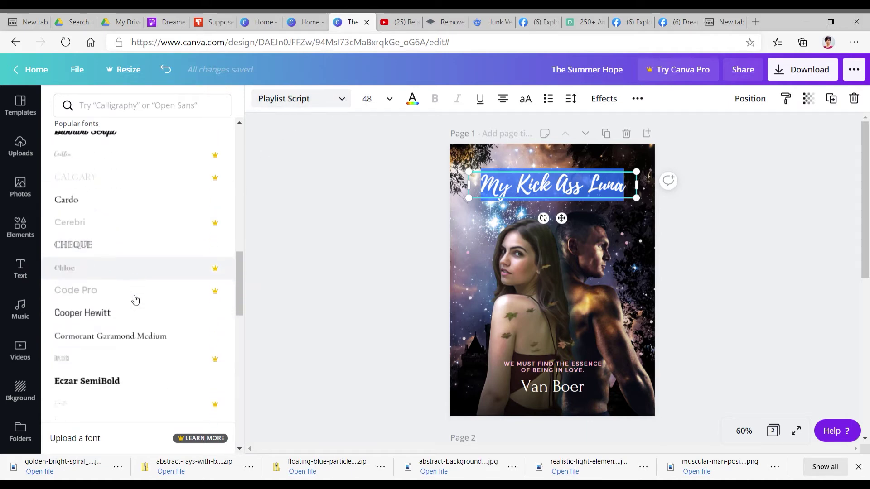
{"action": "scroll", "coordinate": [142, 274], "scroll_direction": "down", "scroll_amount": 6}
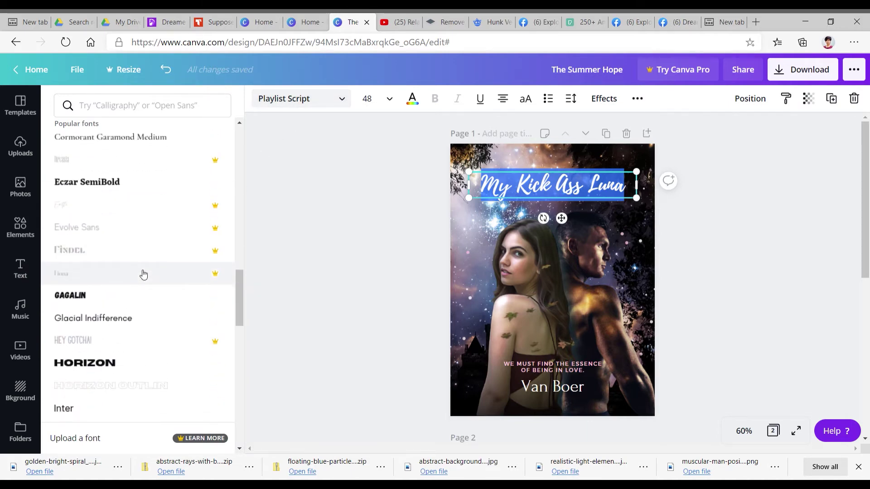
{"action": "scroll", "coordinate": [143, 275], "scroll_direction": "down", "scroll_amount": 5}
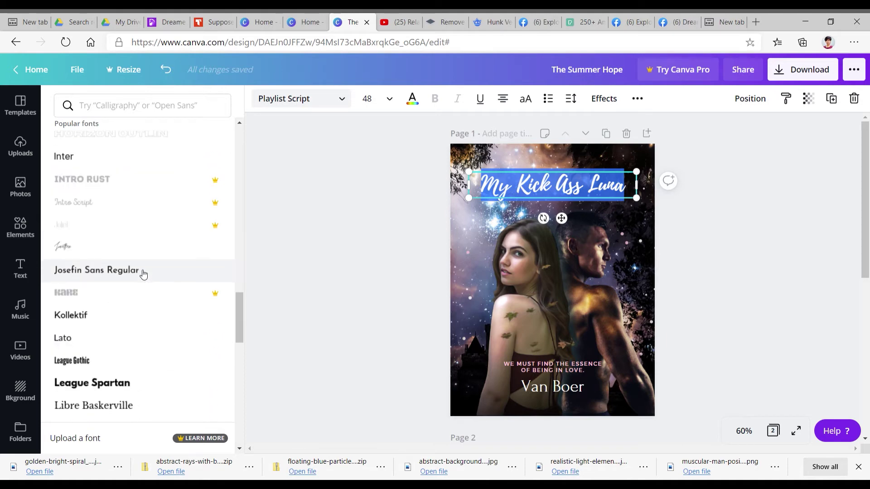
{"action": "scroll", "coordinate": [143, 274], "scroll_direction": "down", "scroll_amount": 10}
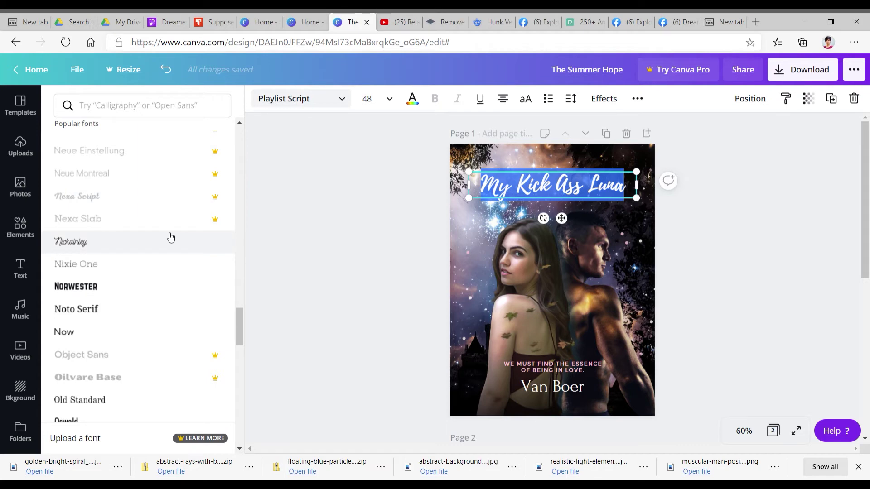
{"action": "scroll", "coordinate": [170, 237], "scroll_direction": "down", "scroll_amount": 8}
{"action": "left_click", "coordinate": [170, 184]}
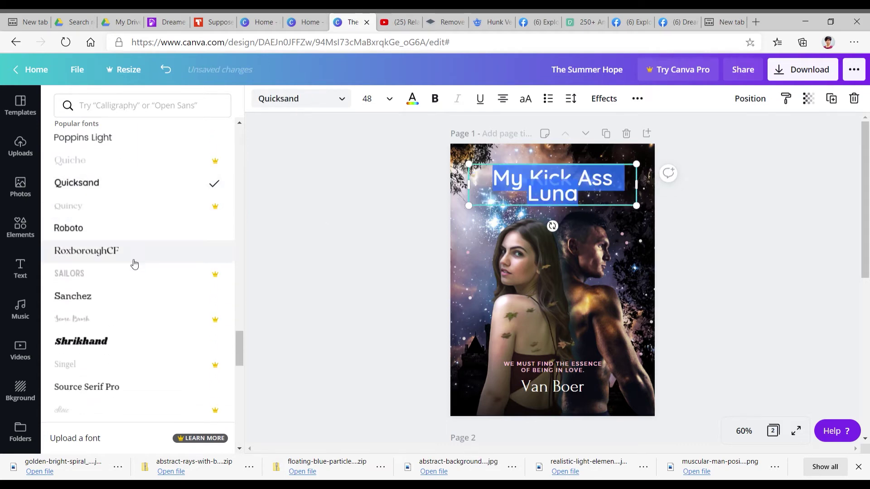
Try the Shrikhand, Yeseva One and Virtual fonts on the cover title
{"action": "scroll", "coordinate": [134, 236], "scroll_direction": "down", "scroll_amount": 2}
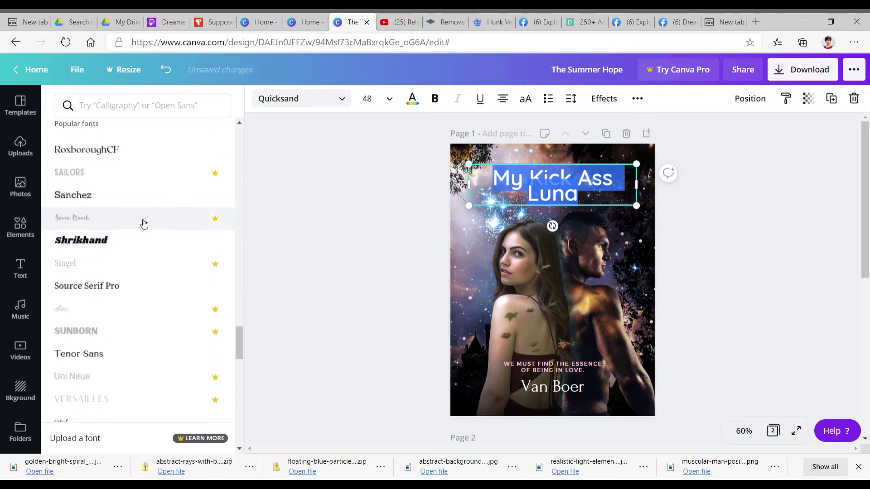
{"action": "left_click", "coordinate": [136, 244]}
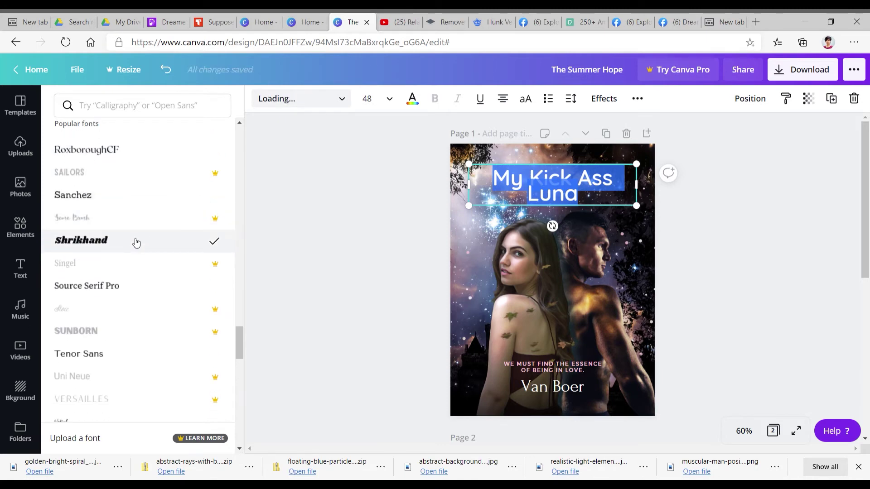
{"action": "scroll", "coordinate": [138, 281], "scroll_direction": "down", "scroll_amount": 2}
{"action": "scroll", "coordinate": [139, 281], "scroll_direction": "down", "scroll_amount": 2}
{"action": "left_click", "coordinate": [140, 272]}
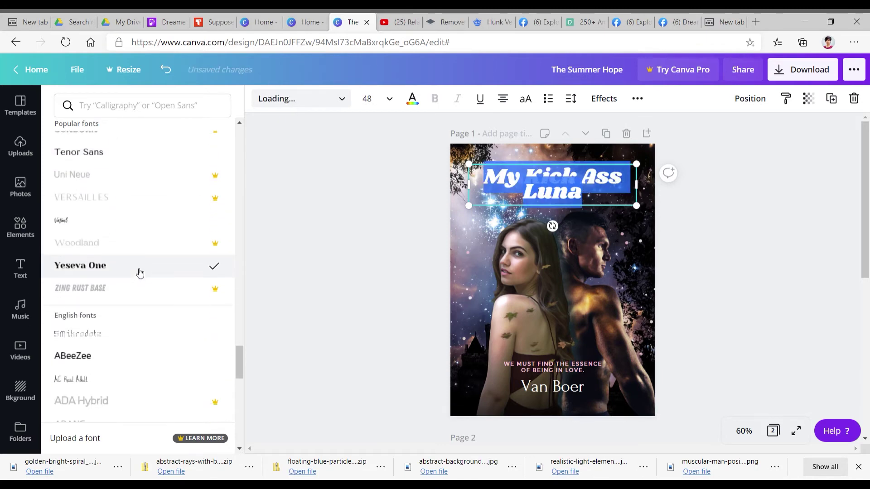
{"action": "left_click", "coordinate": [143, 226]}
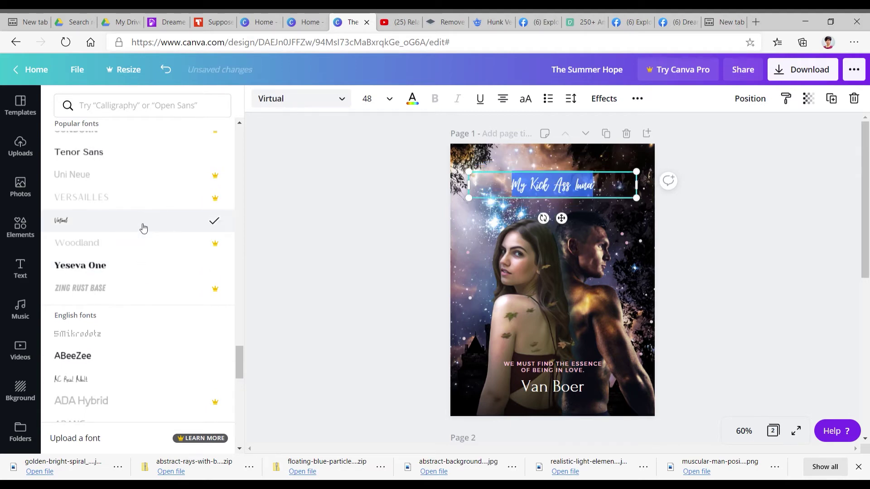
Replace the cover title's text with "Mated to the King"
{"action": "scroll", "coordinate": [143, 311], "scroll_direction": "down", "scroll_amount": 5}
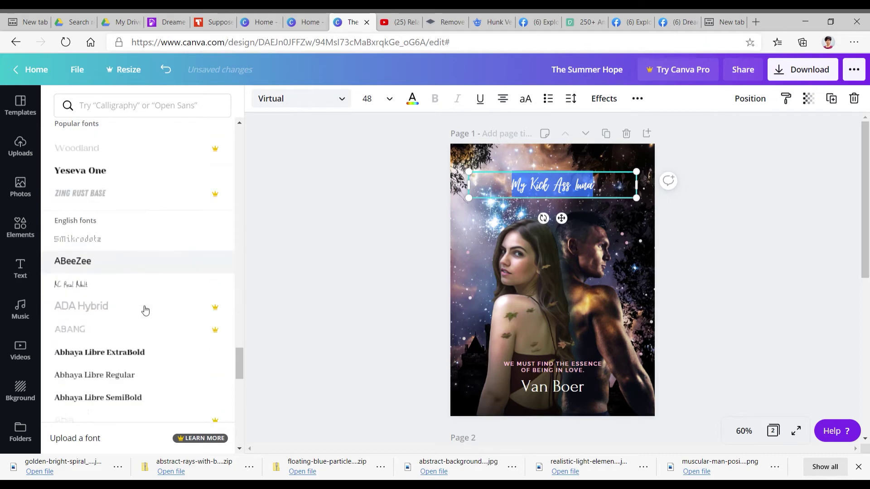
{"action": "scroll", "coordinate": [145, 311], "scroll_direction": "down", "scroll_amount": 2}
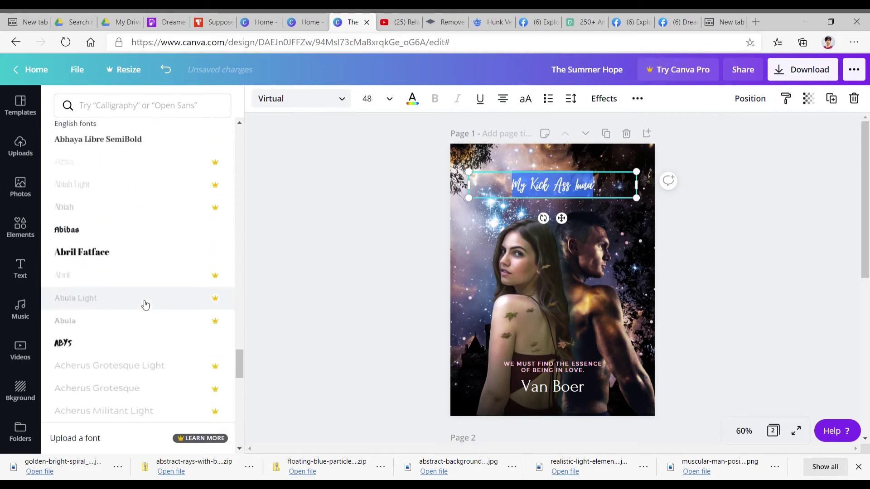
{"action": "scroll", "coordinate": [145, 305], "scroll_direction": "down", "scroll_amount": 7}
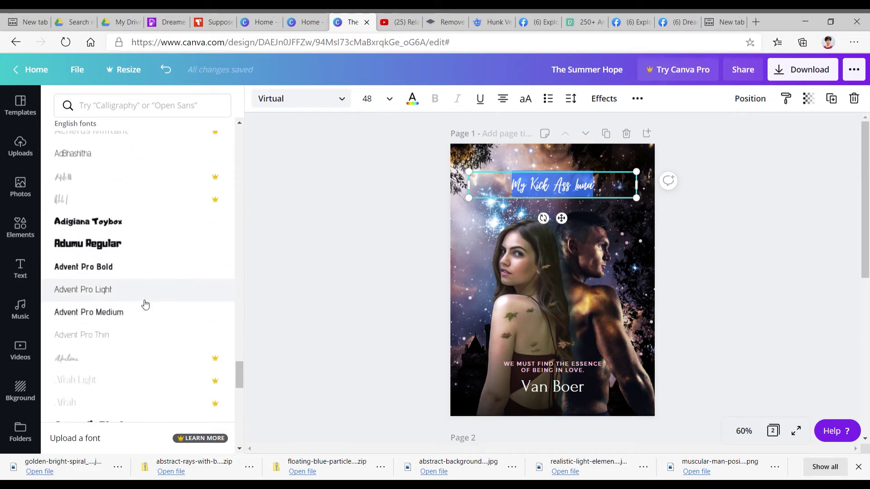
{"action": "scroll", "coordinate": [133, 295], "scroll_direction": "down", "scroll_amount": 3}
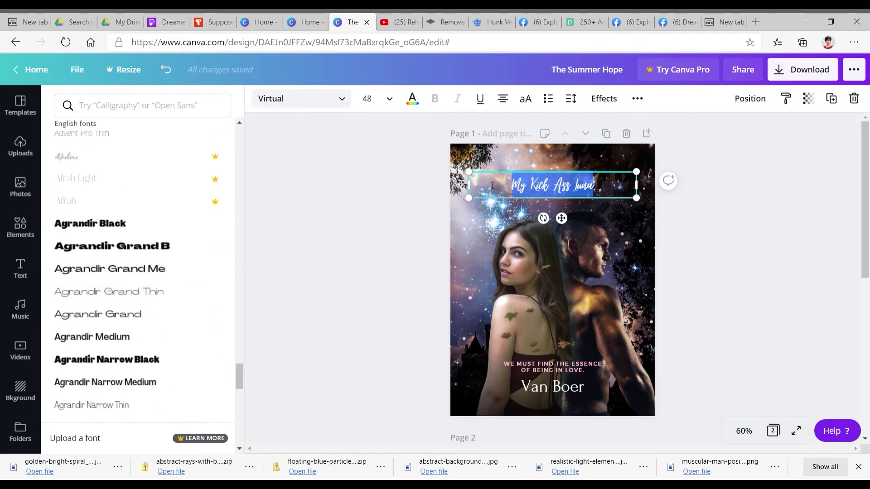
{"action": "type", "text": "Mated to"}
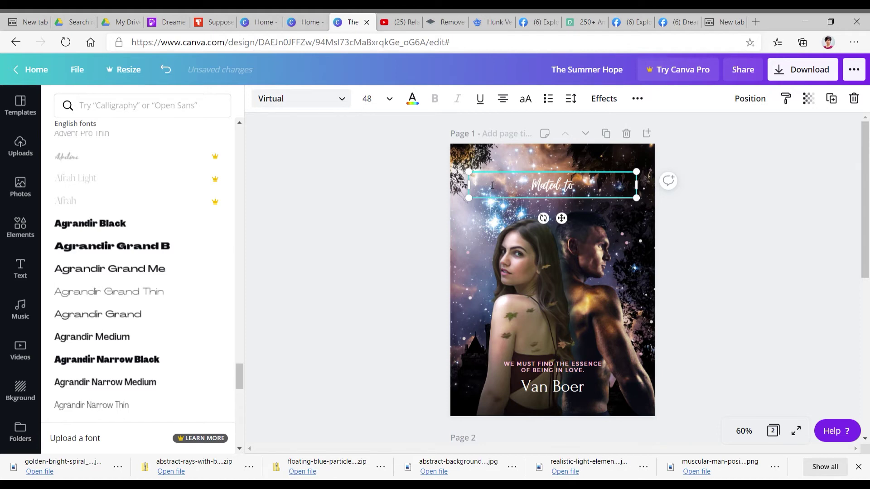
{"action": "type", "text": "the King"}
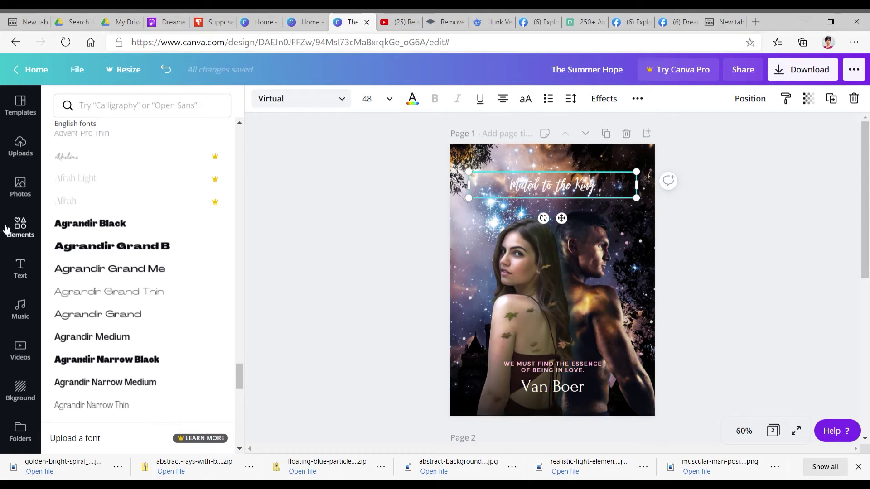
Try the Agrandir Grand Me font on the title, settle on Alegreya Medium and deselect the text
{"action": "left_click", "coordinate": [167, 271]}
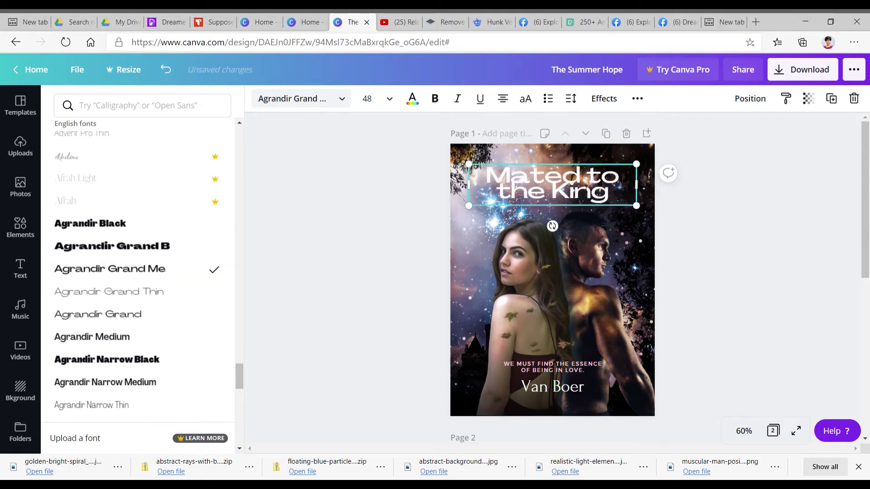
{"action": "double_click", "coordinate": [499, 179]}
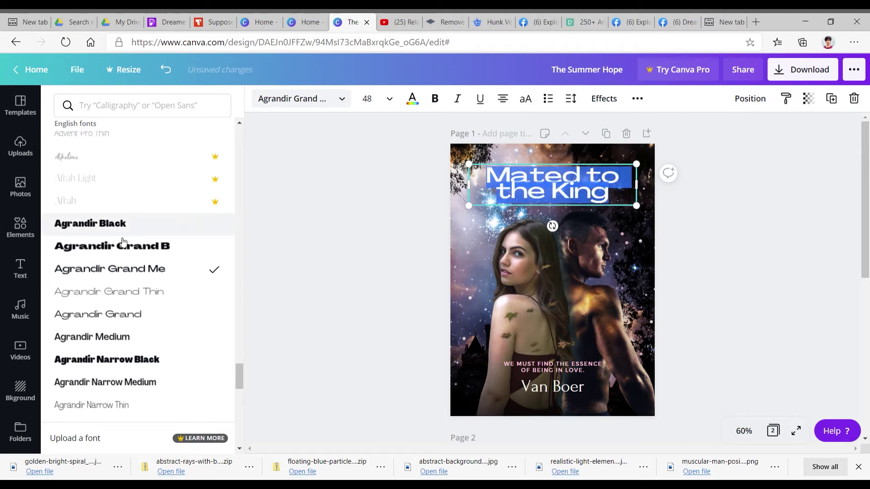
{"action": "scroll", "coordinate": [68, 322], "scroll_direction": "down", "scroll_amount": 8}
{"action": "scroll", "coordinate": [125, 323], "scroll_direction": "down", "scroll_amount": 6}
{"action": "left_click", "coordinate": [126, 289]}
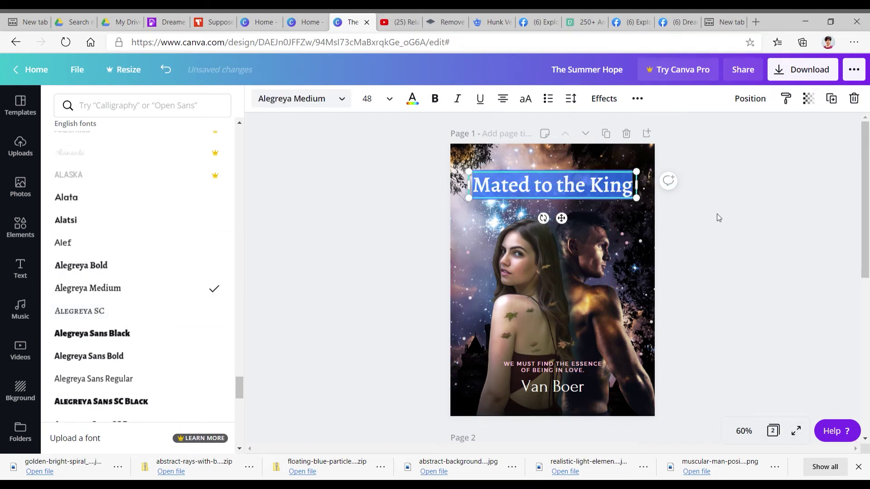
{"action": "key", "text": "Escape"}
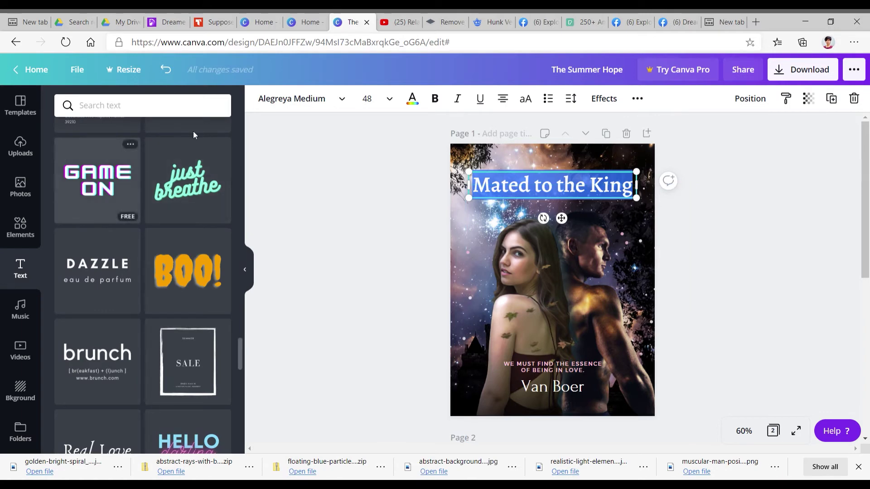
{"action": "left_click", "coordinate": [344, 122]}
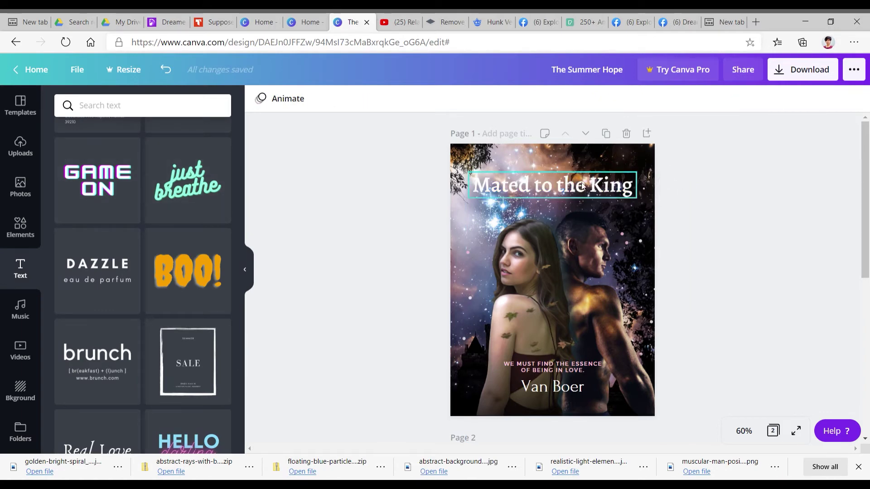
Reposition the "Mated to the King" title slightly higher, near the cover's top edge
{"action": "left_click", "coordinate": [568, 173]}
{"action": "mouse_move", "coordinate": [578, 177]}
{"action": "left_mouse_down"}
{"action": "mouse_move", "coordinate": [589, 343]}
{"action": "mouse_move", "coordinate": [585, 188]}
{"action": "left_mouse_up"}
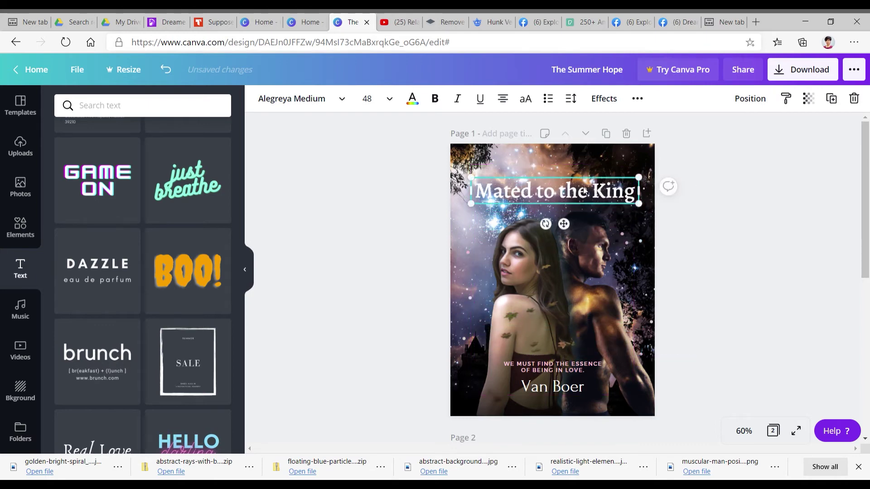
{"action": "right_click", "coordinate": [585, 187]}
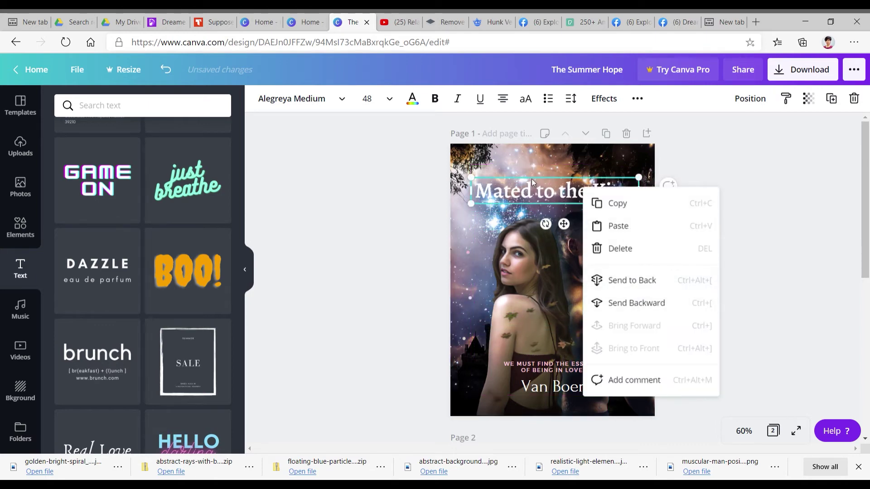
{"action": "left_click_drag", "start_coordinate": [503, 181], "coordinate": [502, 168]}
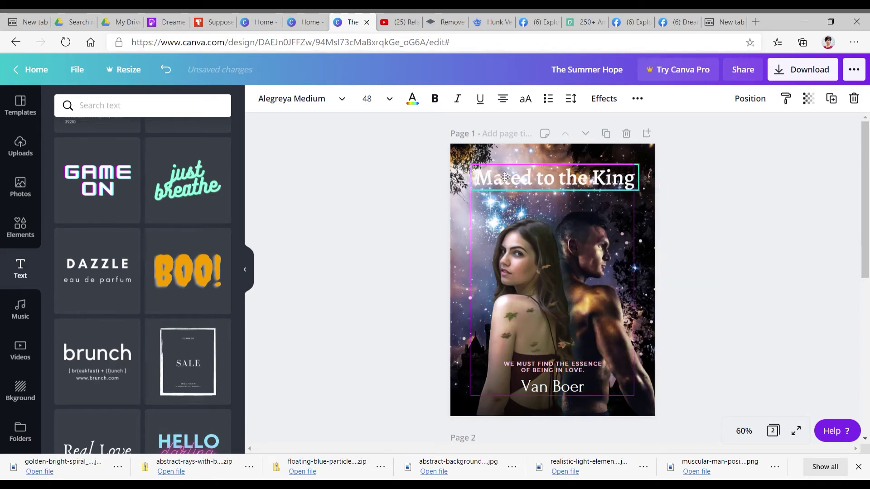
{"action": "left_click", "coordinate": [517, 265]}
{"action": "mouse_move", "coordinate": [603, 178]}
{"action": "left_mouse_down"}
{"action": "mouse_move", "coordinate": [603, 267]}
{"action": "mouse_move", "coordinate": [603, 172]}
{"action": "left_mouse_up"}
Try to send the woman's photo behind the man's photo
{"action": "left_click", "coordinate": [521, 268]}
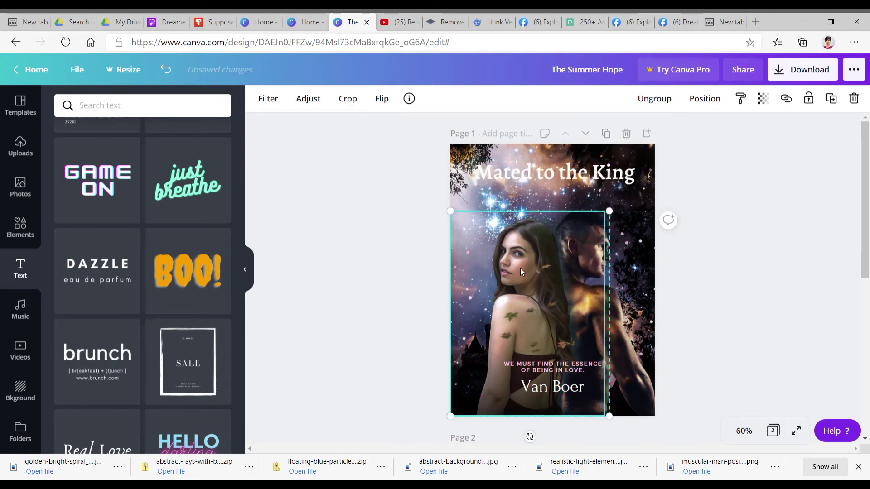
{"action": "right_click", "coordinate": [520, 268]}
{"action": "left_click", "coordinate": [572, 294]}
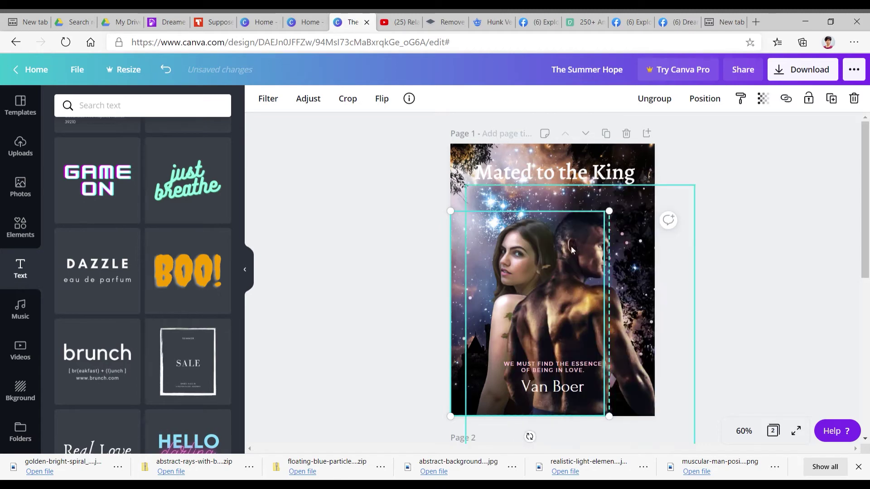
{"action": "key", "text": "ctrl+z"}
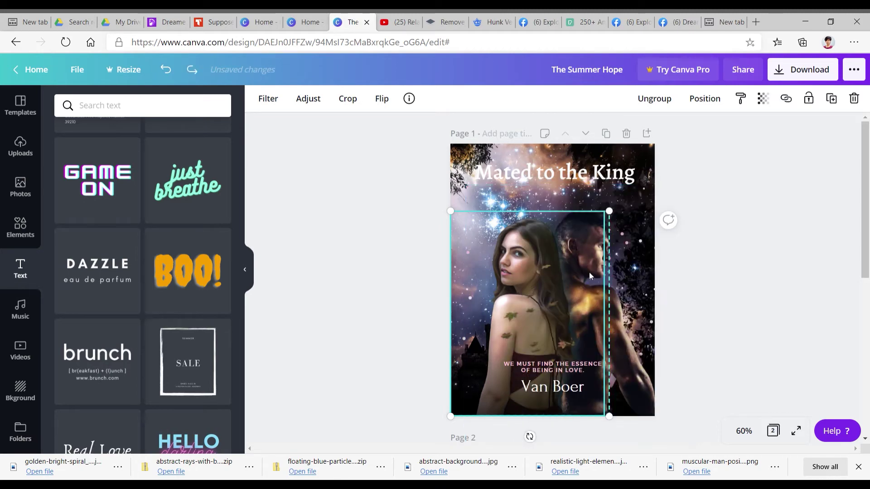
Send the grouped photos of the man and woman to the back
{"action": "left_click", "coordinate": [613, 253]}
{"action": "right_click", "coordinate": [627, 269]}
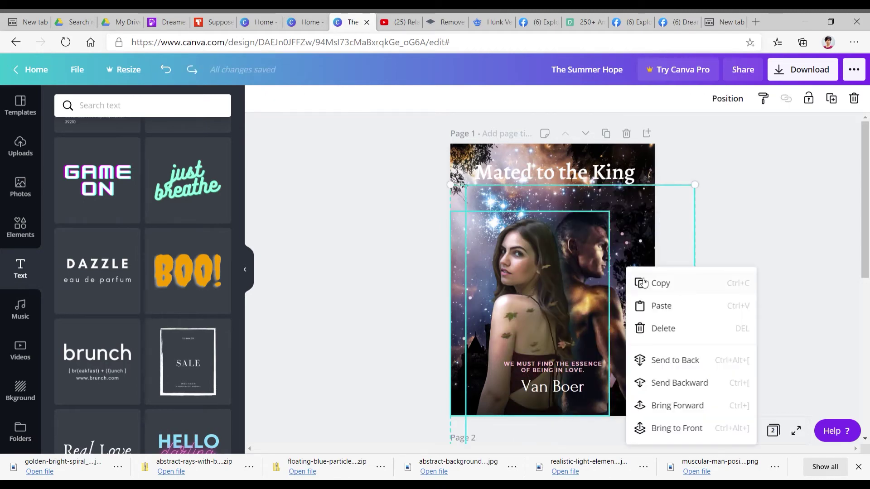
{"action": "left_click", "coordinate": [655, 361]}
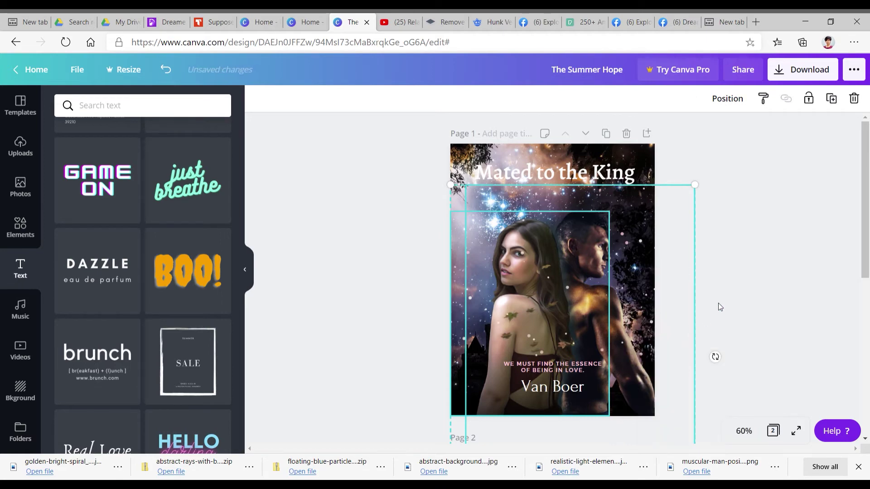
Move the tilted sparkle overlay lower over the couple
{"action": "left_click", "coordinate": [702, 258]}
{"action": "left_click", "coordinate": [635, 244]}
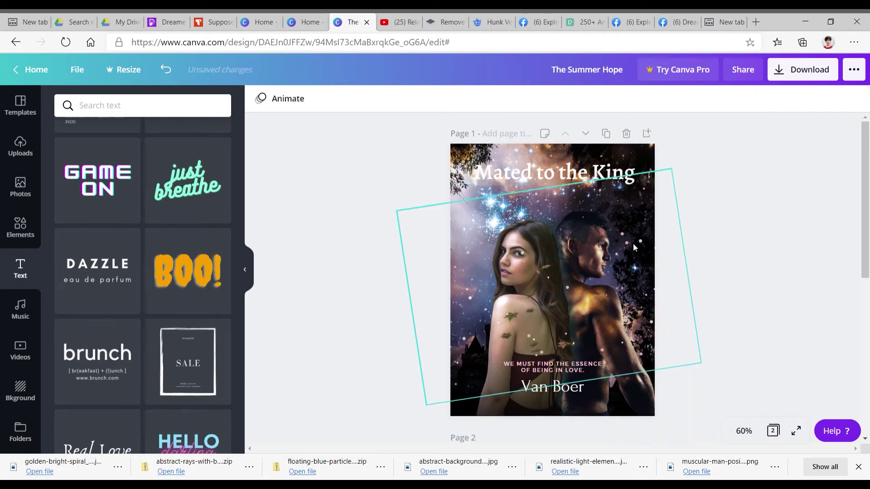
{"action": "left_click_drag", "start_coordinate": [629, 243], "coordinate": [632, 279]}
Move the tagline and author name together to the cover's upper area and the title near its bottom edge
{"action": "left_click_drag", "start_coordinate": [578, 184], "coordinate": [572, 338]}
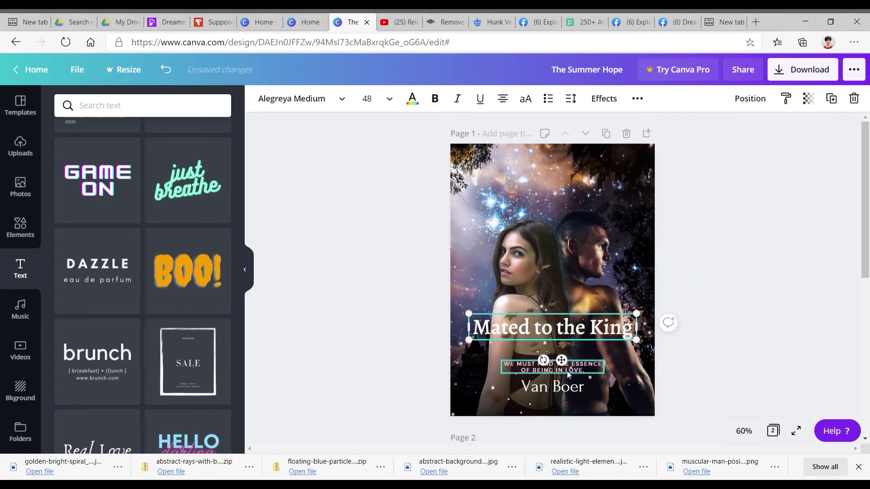
{"action": "left_click", "coordinate": [567, 371]}
{"action": "left_click", "coordinate": [585, 389], "text": "shift"}
{"action": "left_click_drag", "start_coordinate": [587, 390], "coordinate": [594, 198]}
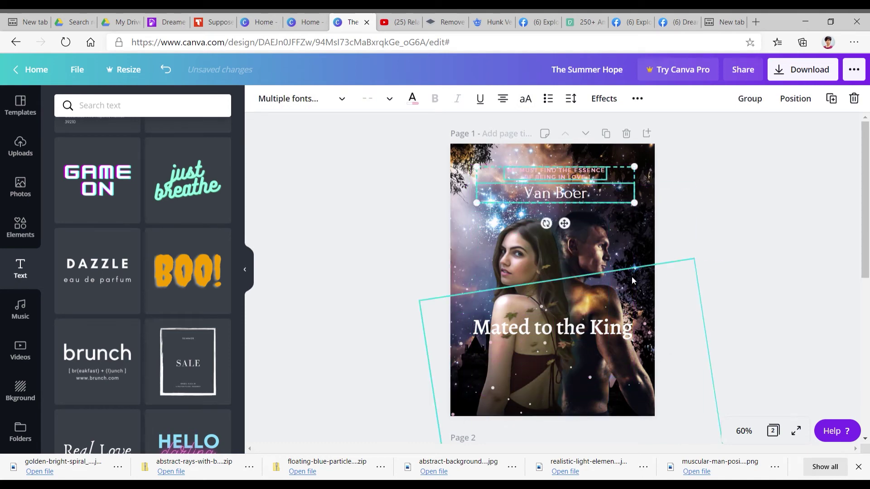
{"action": "left_click", "coordinate": [747, 282]}
{"action": "left_click", "coordinate": [593, 336]}
{"action": "left_click_drag", "start_coordinate": [596, 333], "coordinate": [597, 388]}
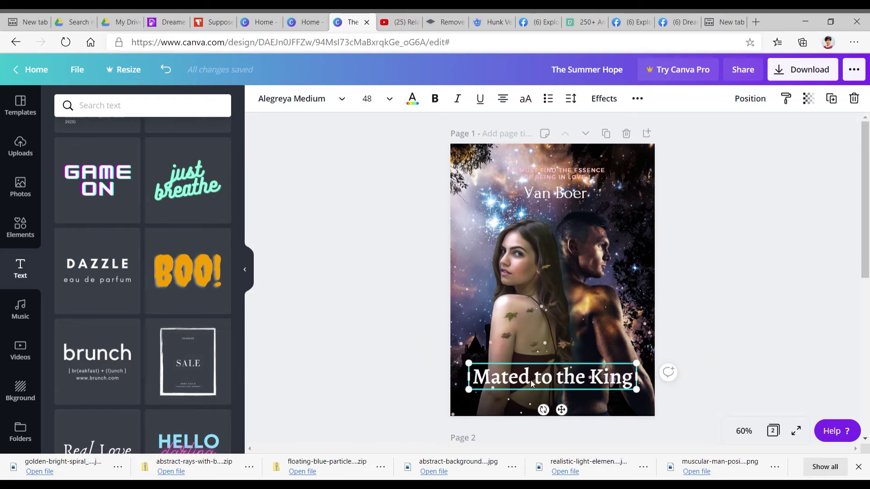
Delete the word "King" from the title and move the title higher over the couple
{"action": "left_click", "coordinate": [543, 379]}
{"action": "left_click_drag", "start_coordinate": [596, 377], "coordinate": [634, 379]}
{"action": "left_click", "coordinate": [639, 379]}
{"action": "double_click", "coordinate": [637, 380]}
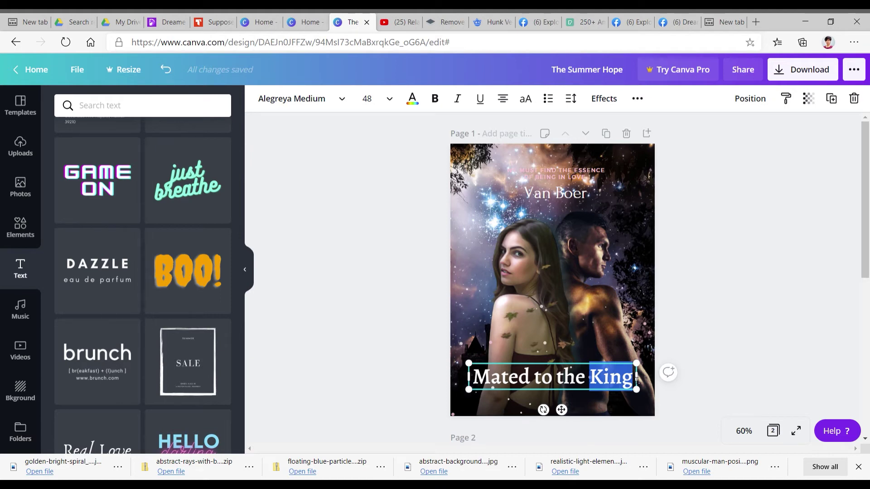
{"action": "key", "text": "BackSpace"}
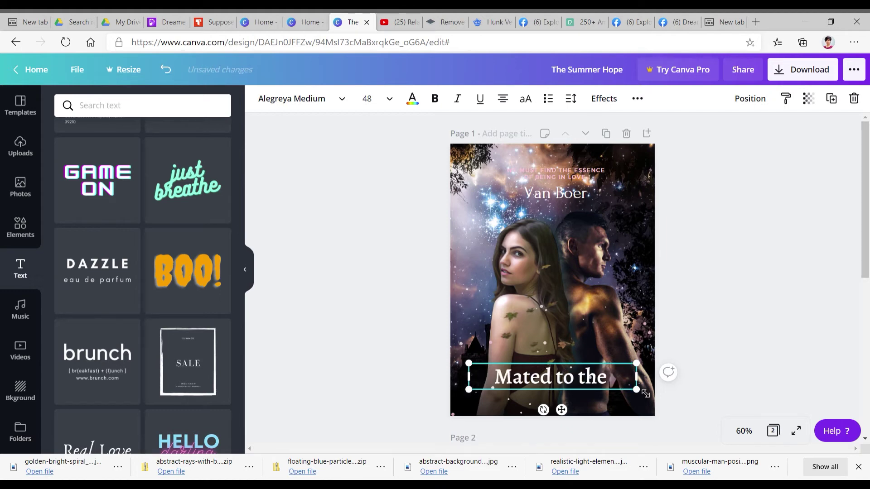
{"action": "left_click_drag", "start_coordinate": [606, 367], "coordinate": [609, 325]}
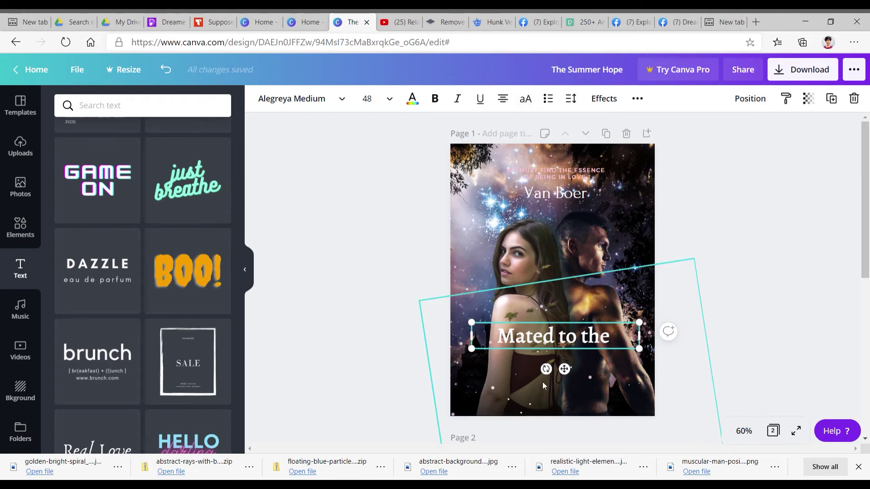
Restore the word "King" in the title and place it on its own second line
{"action": "type", "text": "King"}
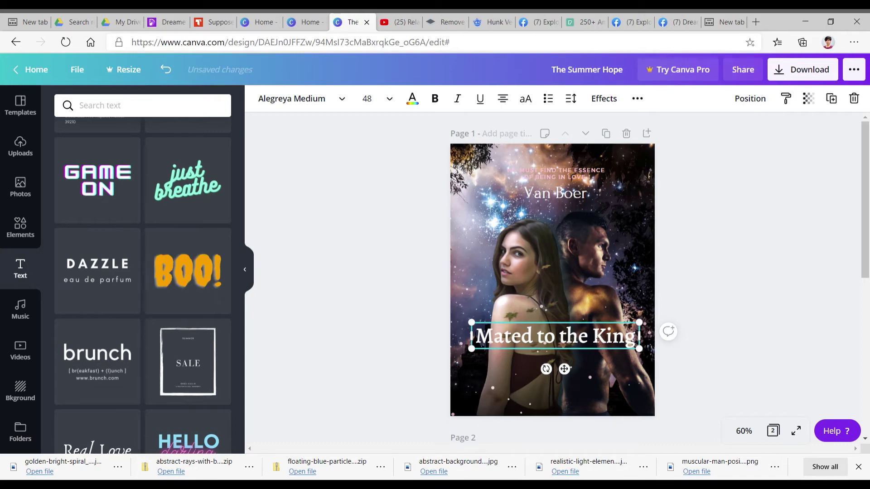
{"action": "double_click", "coordinate": [597, 343]}
{"action": "key", "text": "Left"}
{"action": "key", "text": "Return"}
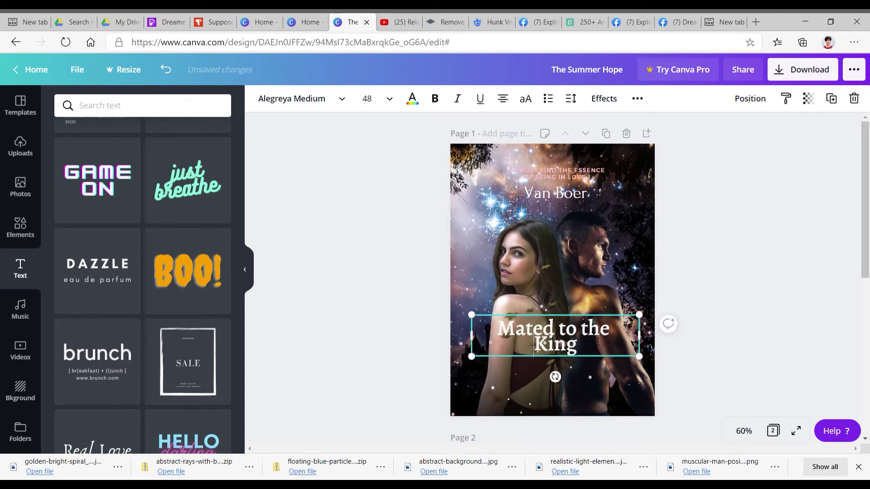
Enlarge only the word "King" in the title, trying font size 72 and settling on 120
{"action": "double_click", "coordinate": [538, 347]}
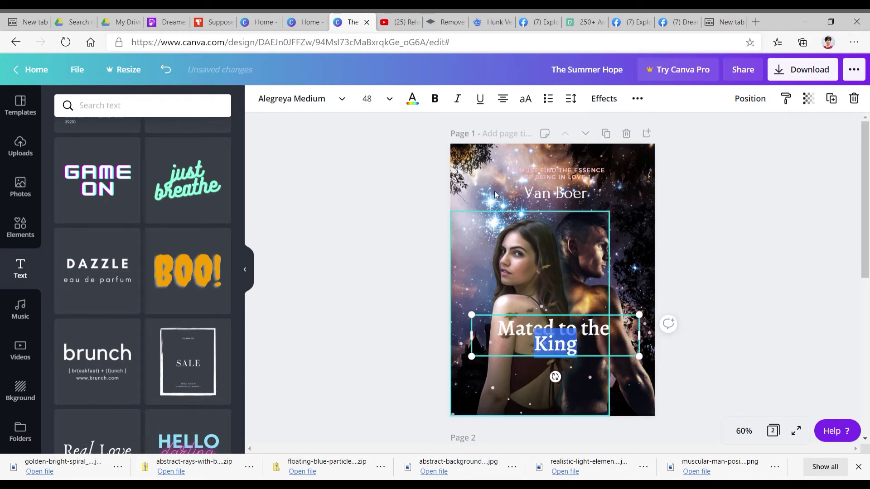
{"action": "left_click", "coordinate": [385, 100]}
{"action": "left_click", "coordinate": [380, 301]}
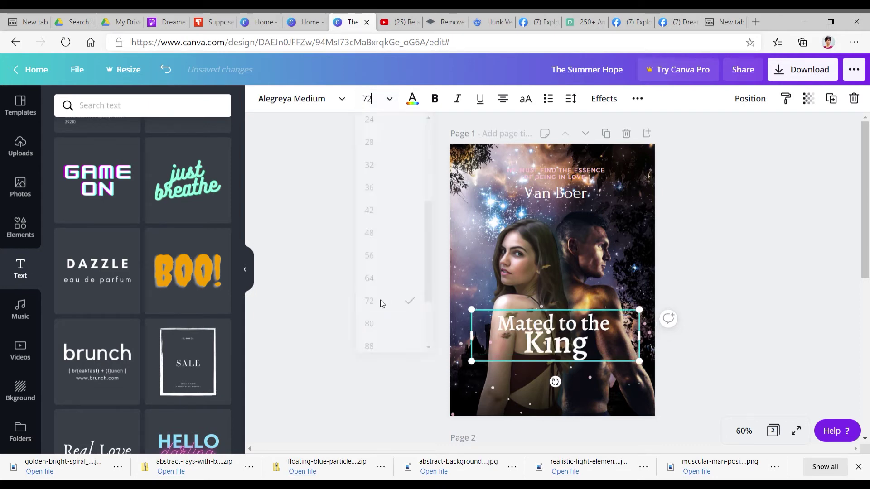
{"action": "left_click", "coordinate": [397, 101]}
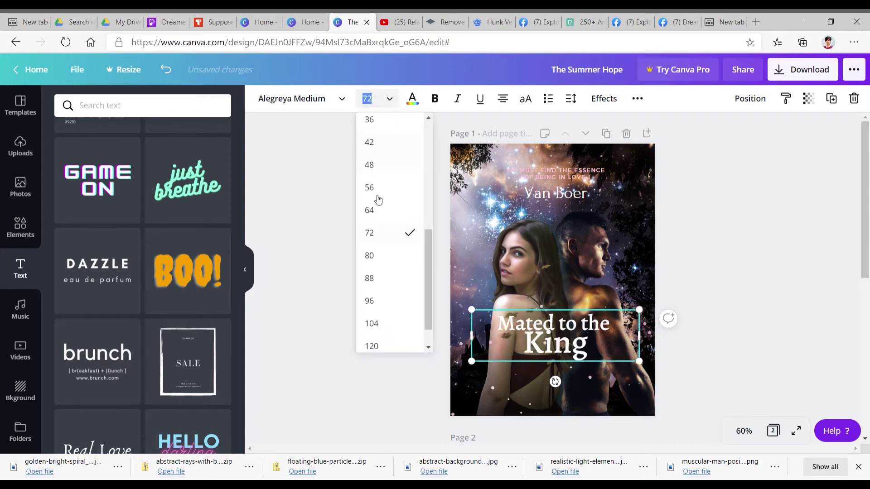
{"action": "left_click", "coordinate": [382, 345]}
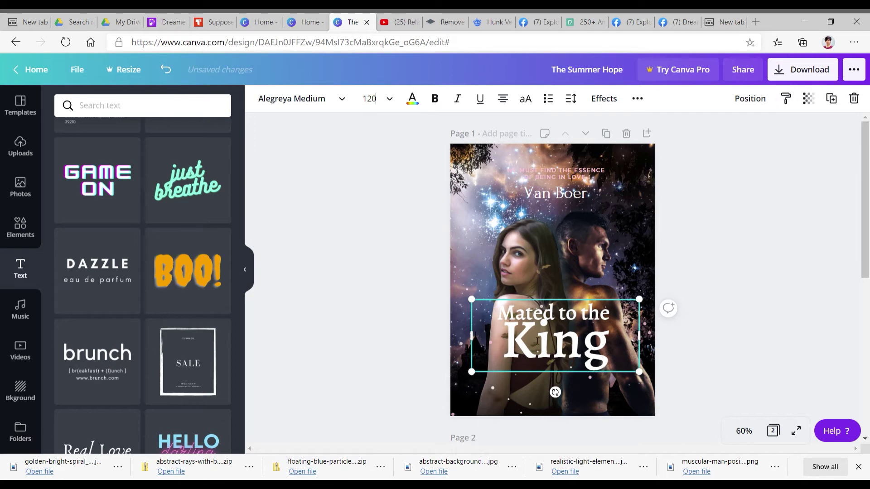
Set the font of the word "King" to Allura
{"action": "left_click", "coordinate": [352, 101]}
{"action": "double_click", "coordinate": [506, 350]}
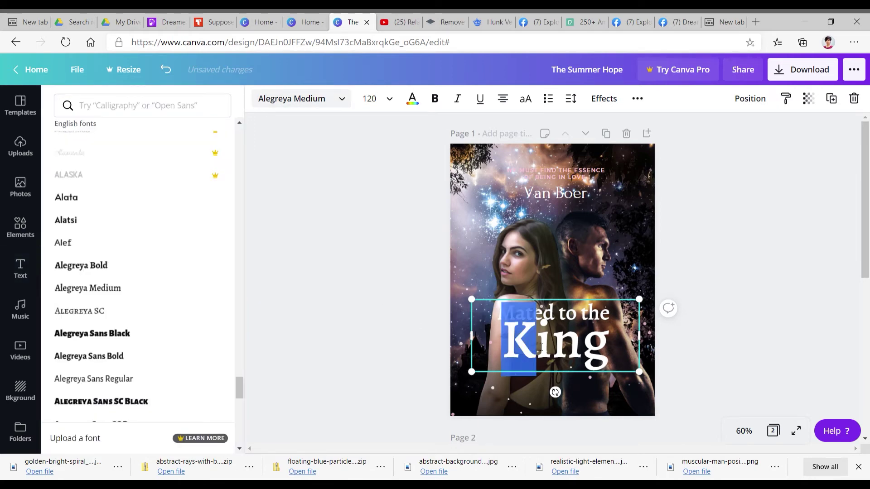
{"action": "scroll", "coordinate": [176, 306], "scroll_direction": "down", "scroll_amount": 8}
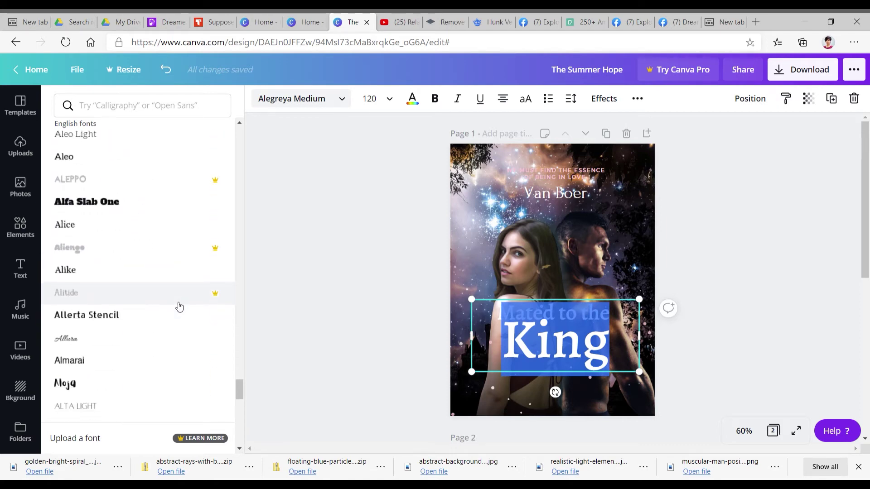
{"action": "left_click", "coordinate": [175, 339]}
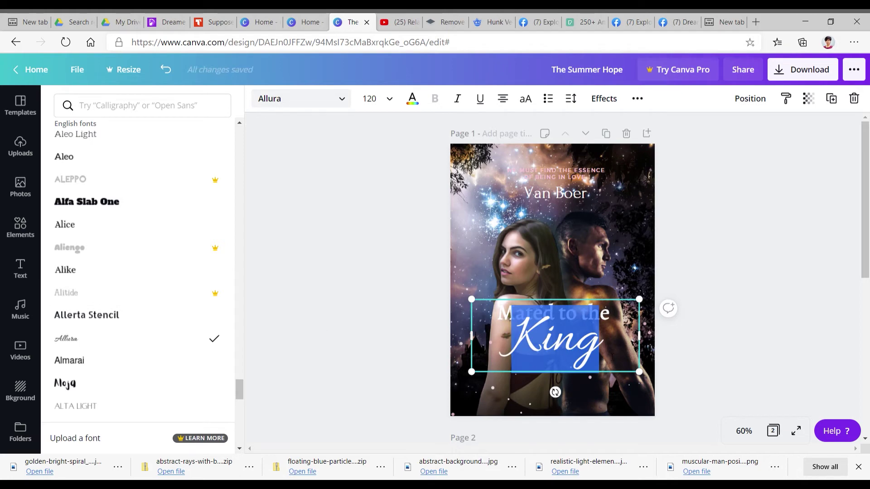
Set the line height of the whole two-line title to 0.99
{"action": "left_click", "coordinate": [512, 308]}
{"action": "left_click_drag", "start_coordinate": [500, 354], "coordinate": [601, 354]}
{"action": "left_click", "coordinate": [508, 312]}
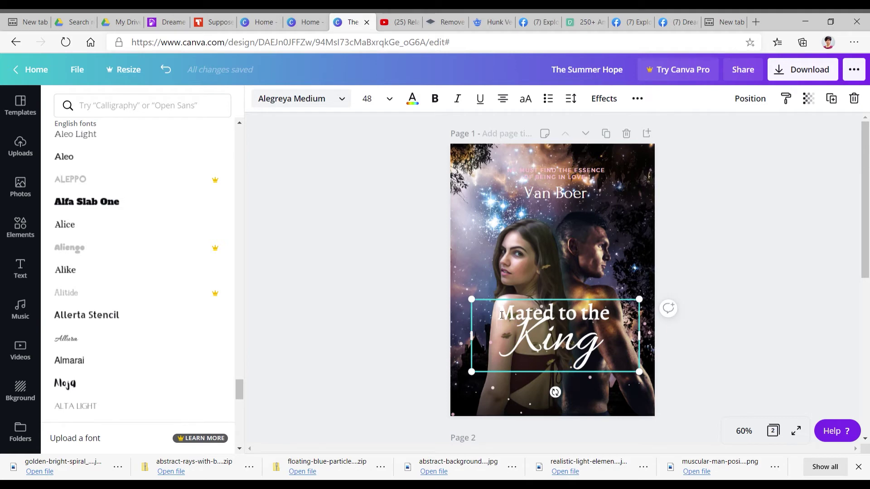
{"action": "left_click_drag", "start_coordinate": [602, 364], "coordinate": [544, 169]}
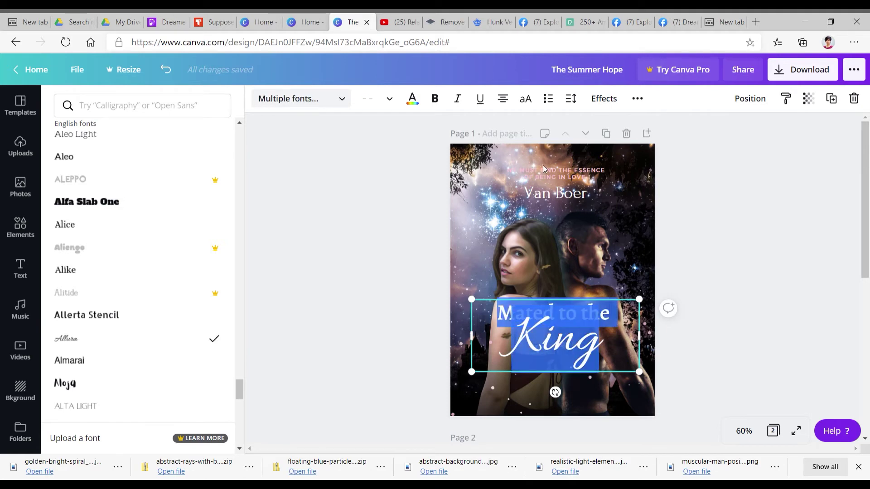
{"action": "left_click", "coordinate": [535, 104]}
{"action": "left_click", "coordinate": [535, 104]}
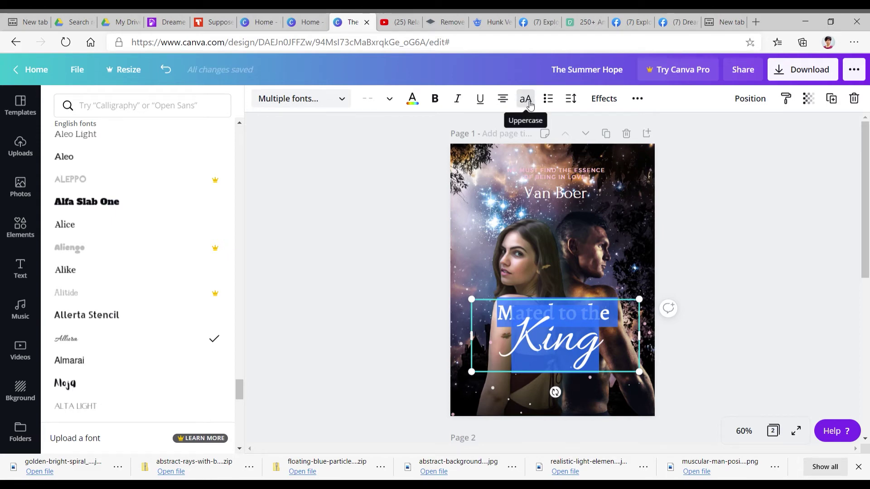
{"action": "left_click", "coordinate": [572, 99]}
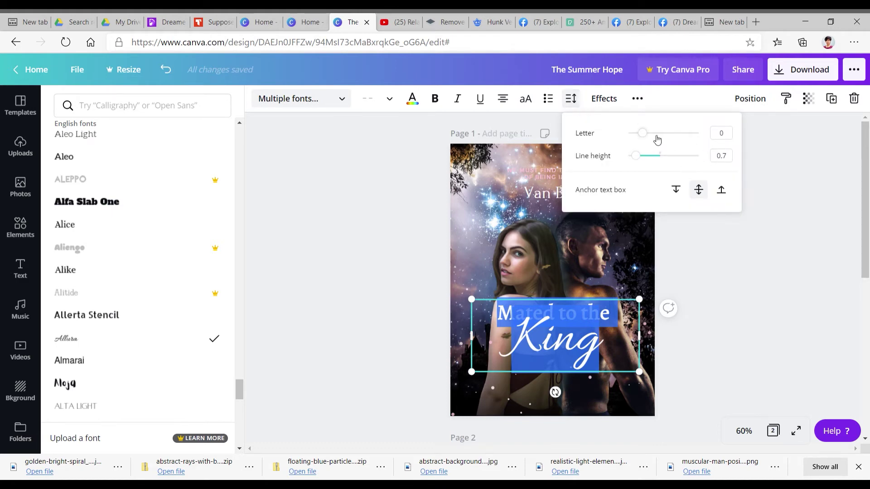
{"action": "left_click_drag", "start_coordinate": [646, 138], "coordinate": [648, 161]}
{"action": "left_click_drag", "start_coordinate": [654, 161], "coordinate": [649, 162]}
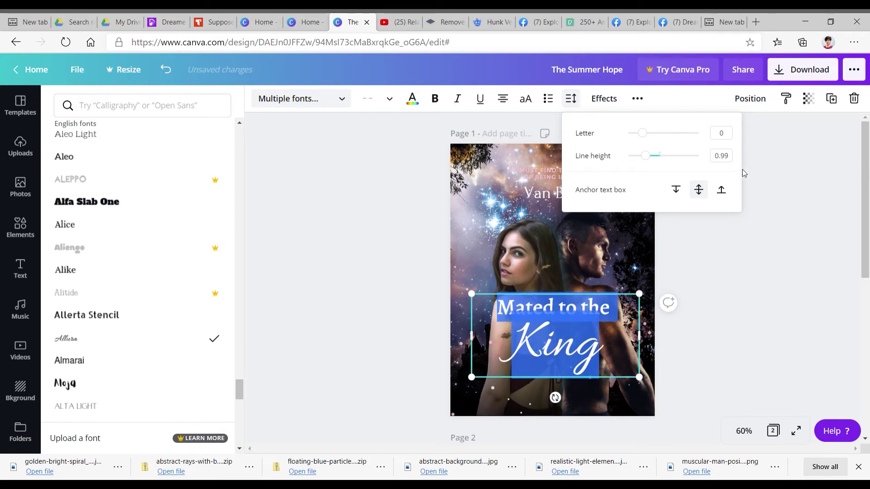
Try the Allura, Almarai and Aleo Light fonts on the title's first line, "Mated to the"
{"action": "left_click", "coordinate": [614, 316]}
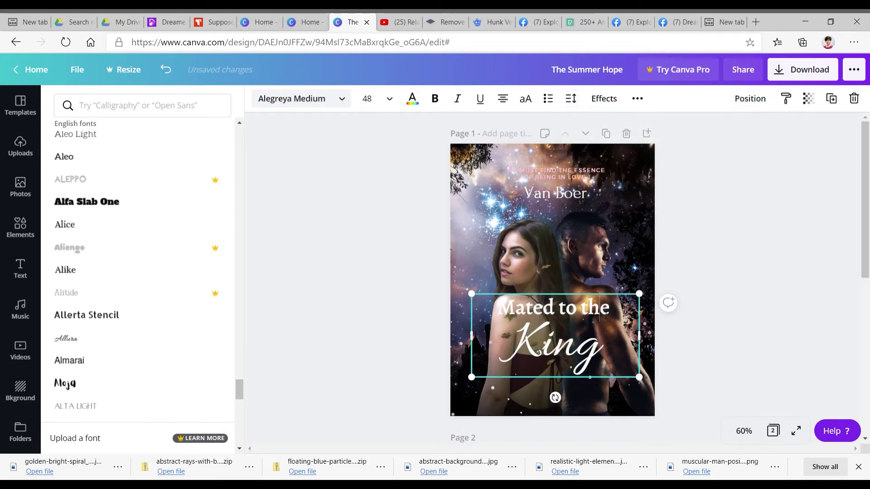
{"action": "triple_click", "coordinate": [624, 317]}
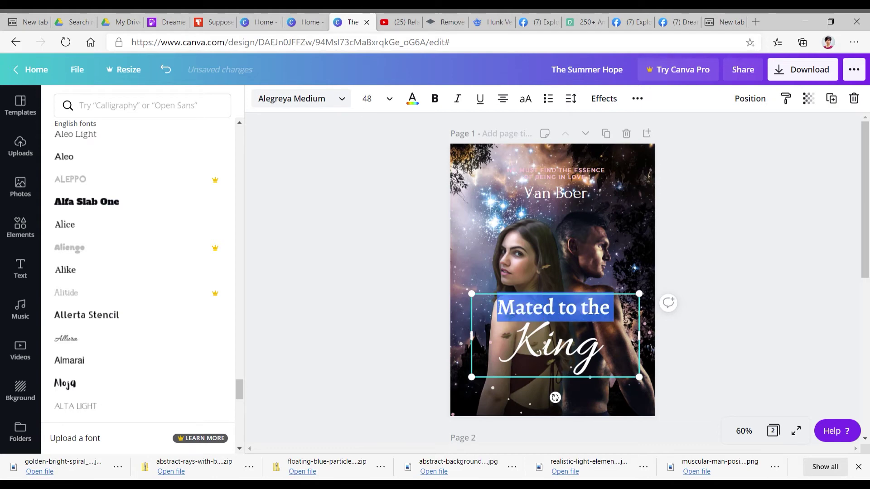
{"action": "left_click", "coordinate": [73, 341]}
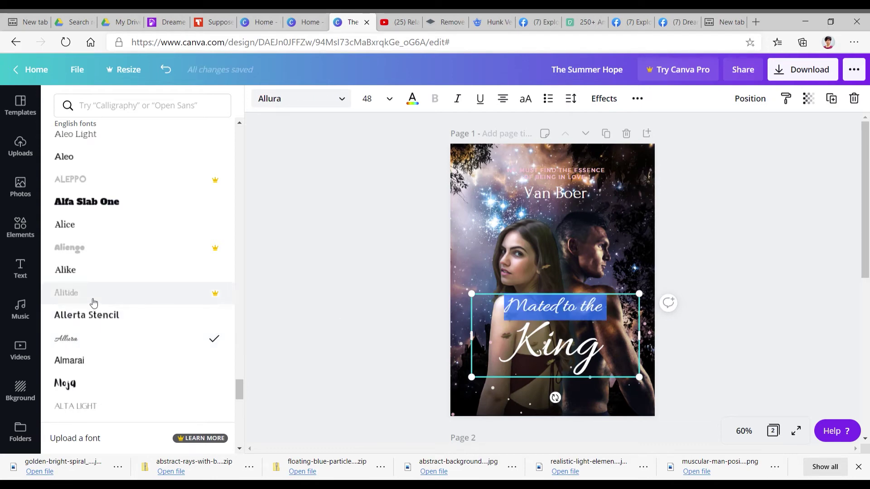
{"action": "left_click", "coordinate": [78, 366]}
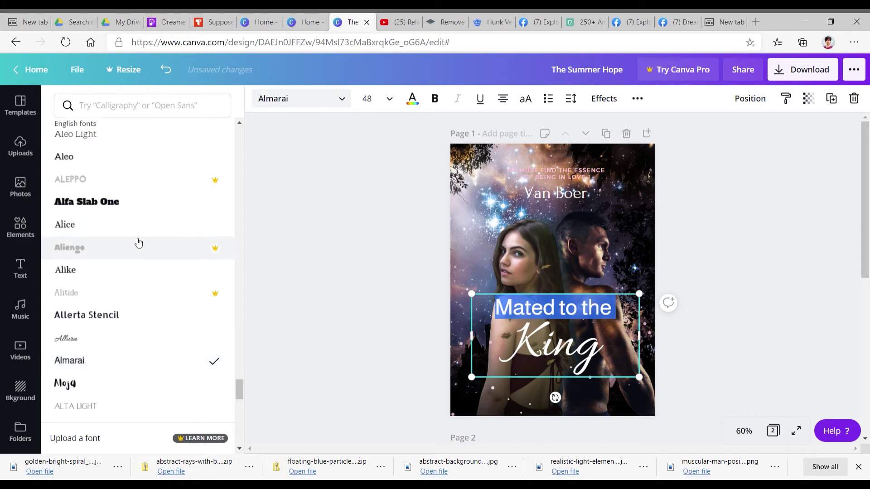
{"action": "left_click", "coordinate": [109, 143]}
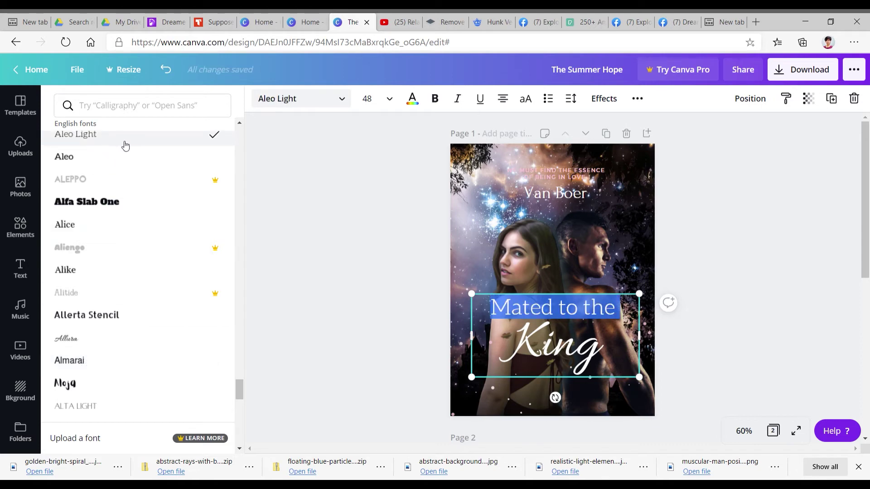
Try the Amiko and Antic fonts on the line "Mated to the"
{"action": "scroll", "coordinate": [104, 304], "scroll_direction": "down", "scroll_amount": 3}
{"action": "scroll", "coordinate": [104, 304], "scroll_direction": "down", "scroll_amount": 5}
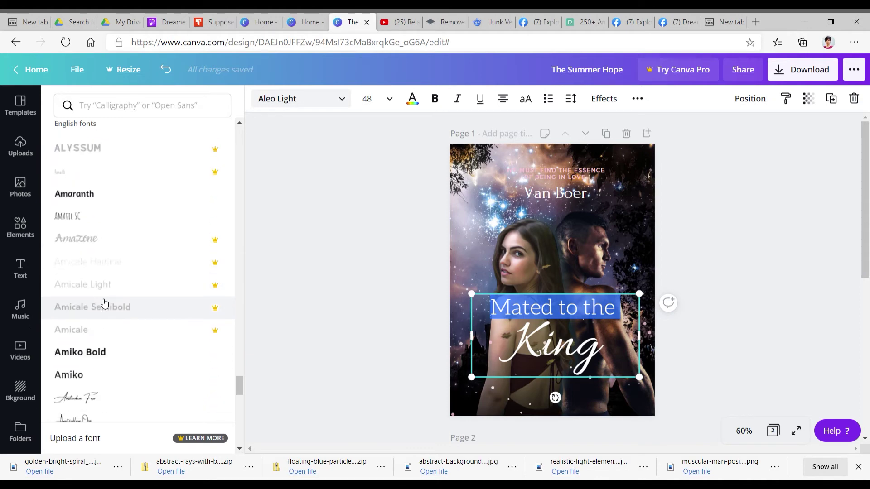
{"action": "left_click", "coordinate": [112, 282]}
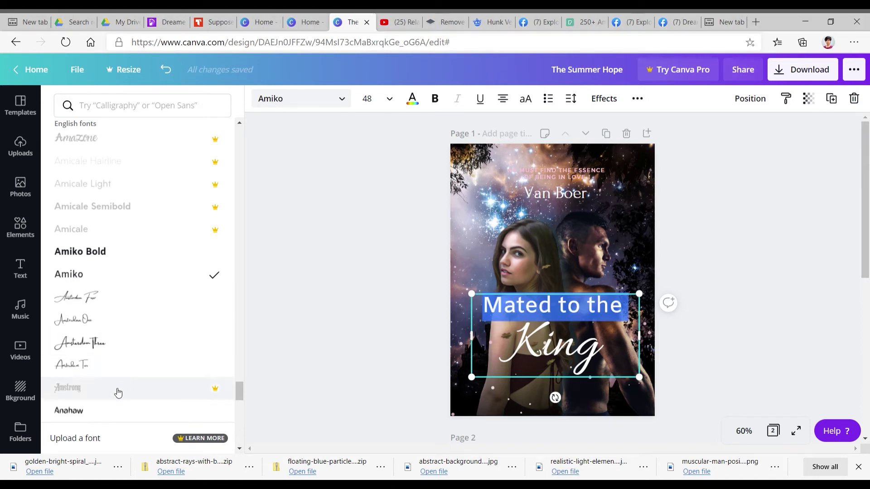
{"action": "scroll", "coordinate": [140, 358], "scroll_direction": "down", "scroll_amount": 4}
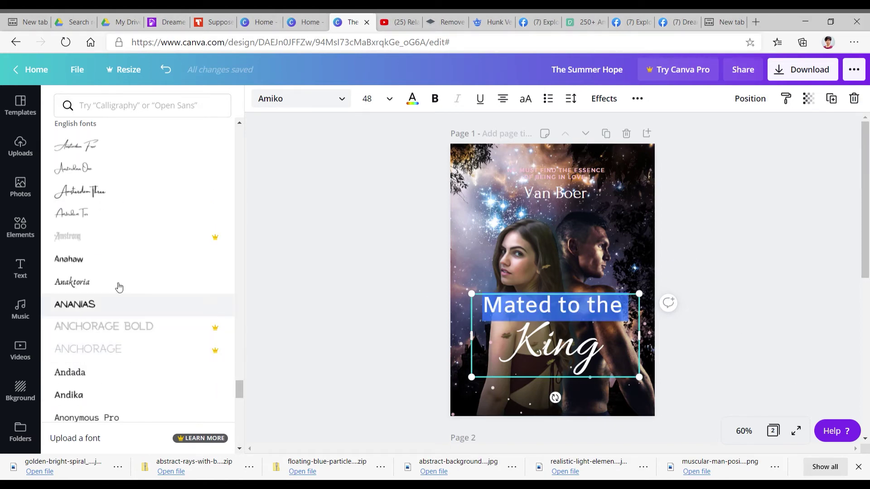
{"action": "scroll", "coordinate": [140, 325], "scroll_direction": "down", "scroll_amount": 3}
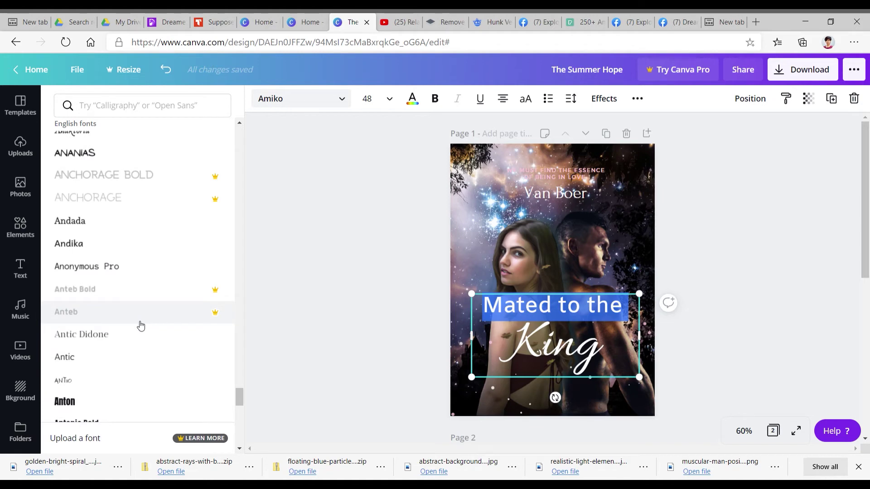
{"action": "left_click", "coordinate": [118, 356]}
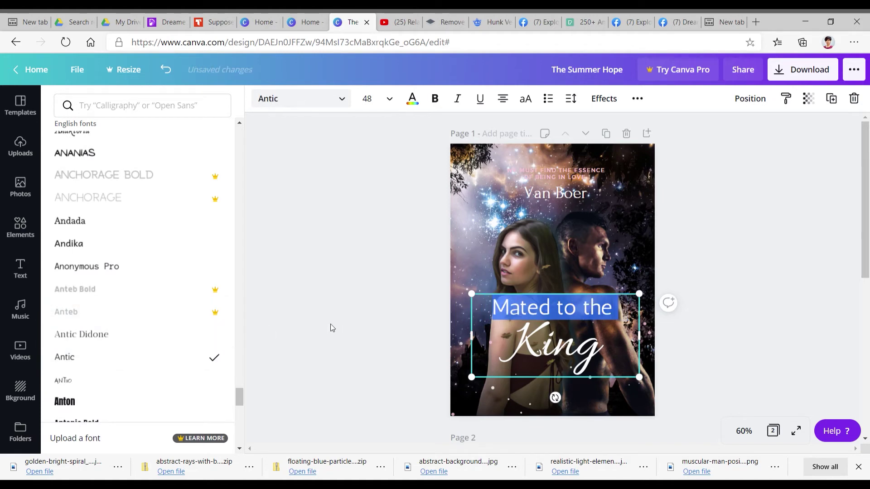
Try the Aperture, Antonio Bold and Arapey fonts on the line "Mated to the"
{"action": "scroll", "coordinate": [124, 366], "scroll_direction": "down", "scroll_amount": 3}
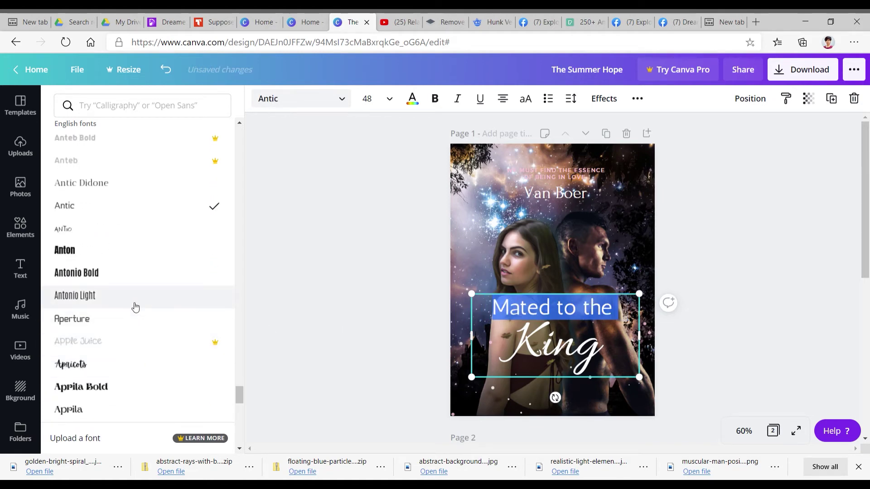
{"action": "left_click", "coordinate": [134, 317]}
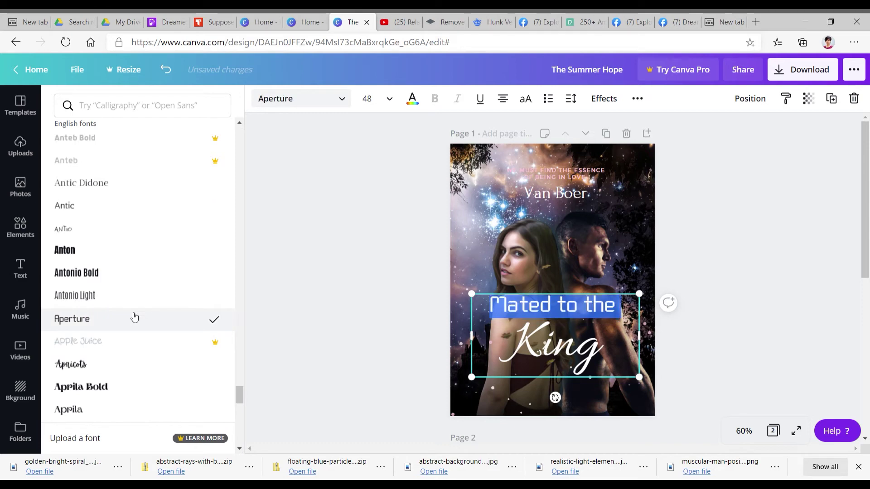
{"action": "left_click", "coordinate": [139, 289]}
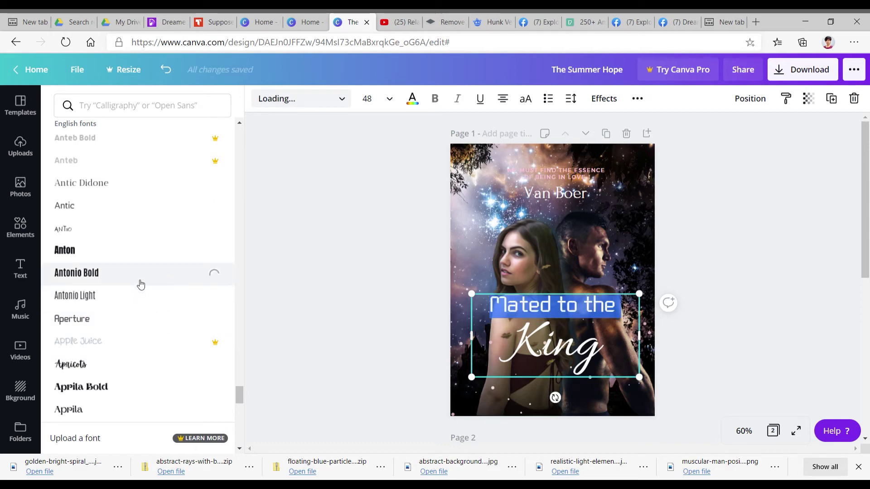
{"action": "scroll", "coordinate": [125, 325], "scroll_direction": "down", "scroll_amount": 3}
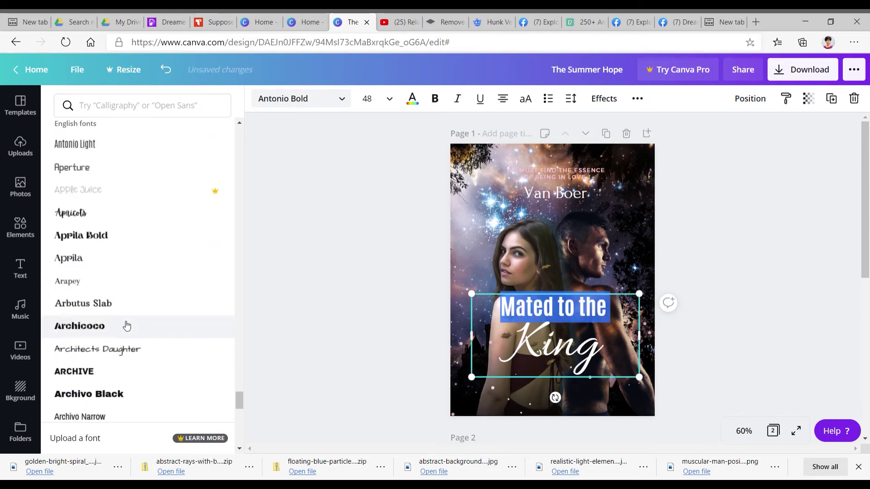
{"action": "left_click", "coordinate": [135, 289]}
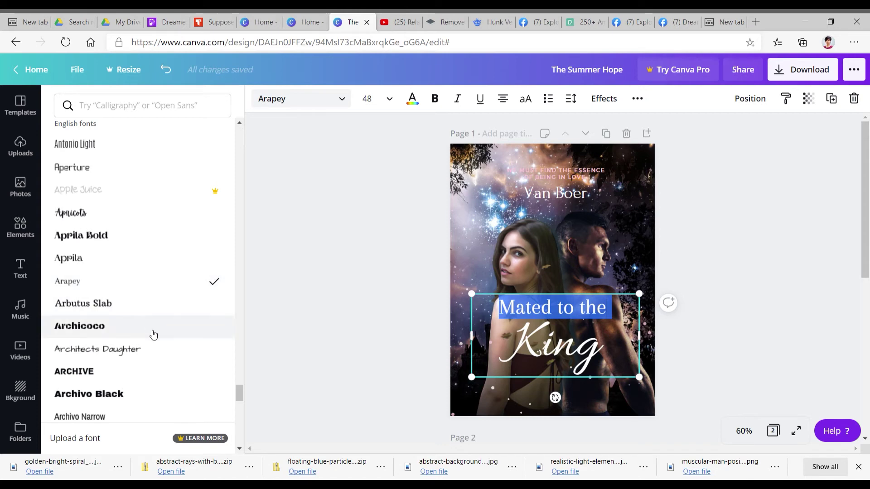
Try Archivo Narrow on the line "Mated to the" and change its font to Arialle
{"action": "left_click", "coordinate": [124, 415]}
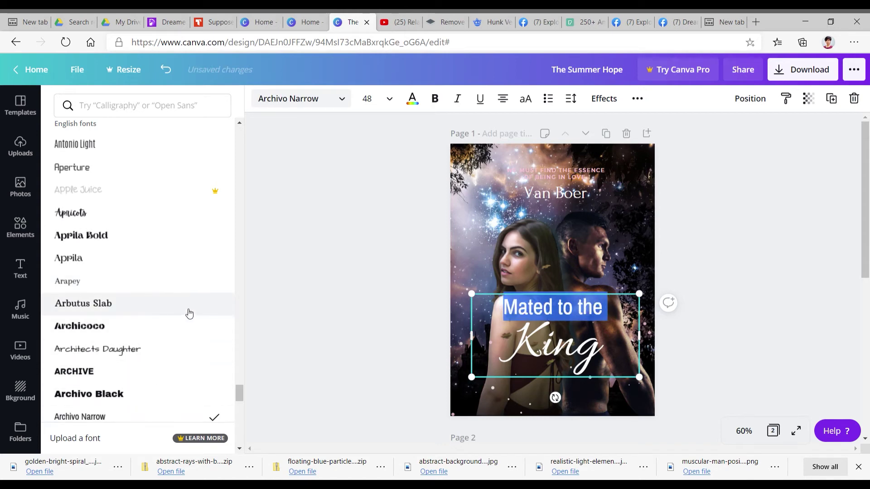
{"action": "scroll", "coordinate": [188, 311], "scroll_direction": "down", "scroll_amount": 3}
{"action": "scroll", "coordinate": [188, 311], "scroll_direction": "down", "scroll_amount": 2}
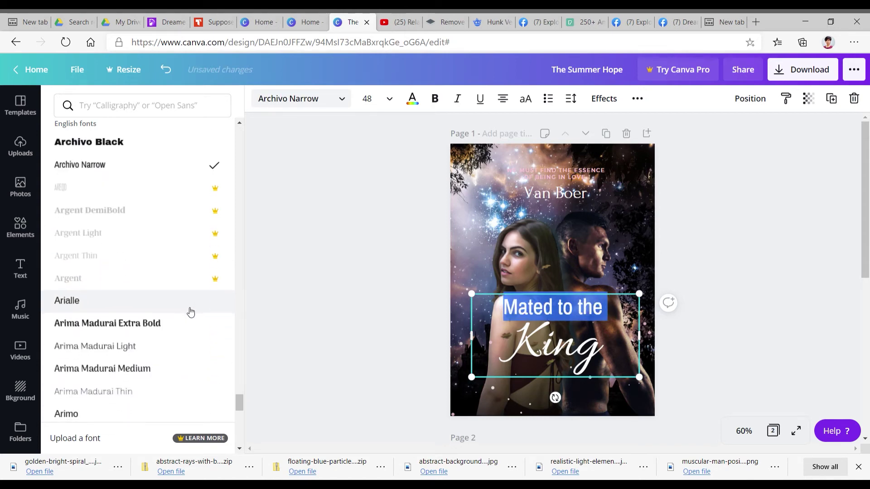
{"action": "left_click", "coordinate": [158, 300]}
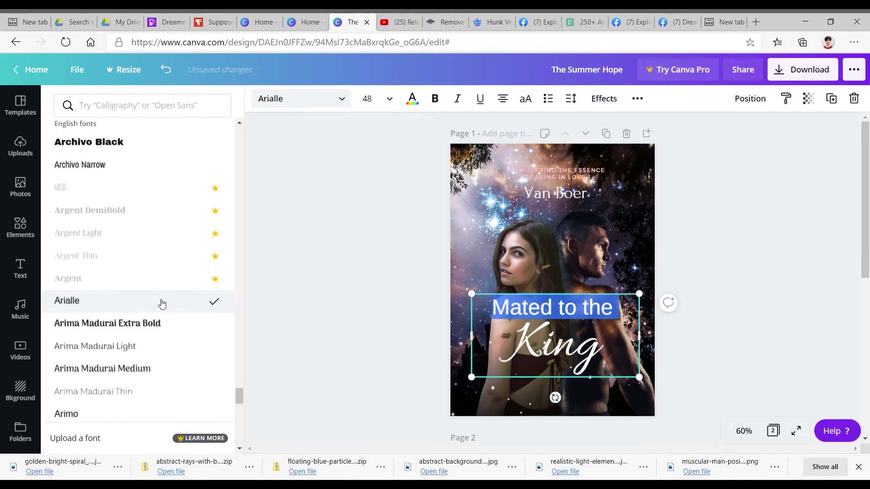
Reduce the font size of the line "Mated to the" to 32 and move the title lower on the cover
{"action": "left_click", "coordinate": [390, 100]}
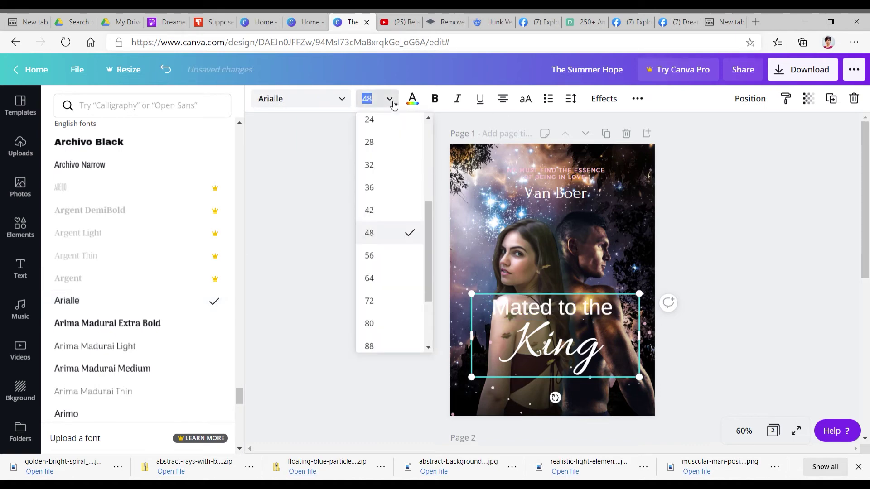
{"action": "left_click", "coordinate": [389, 187]}
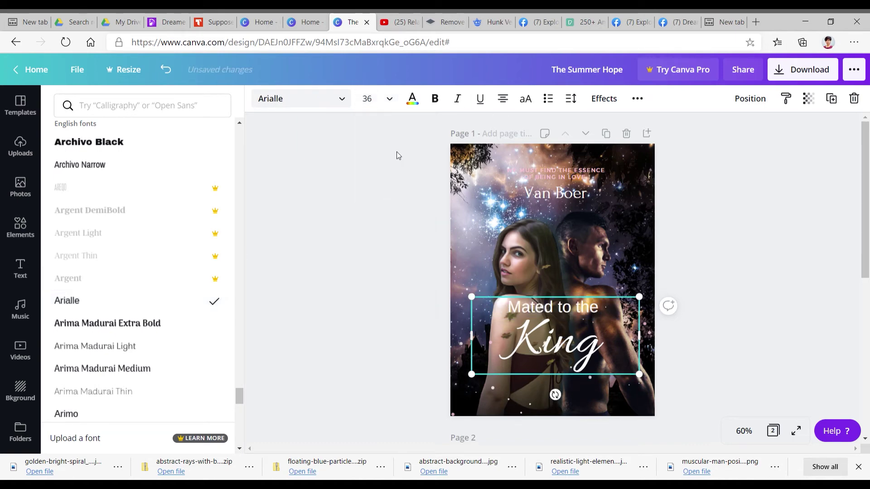
{"action": "left_click", "coordinate": [392, 104]}
{"action": "left_click", "coordinate": [383, 210]}
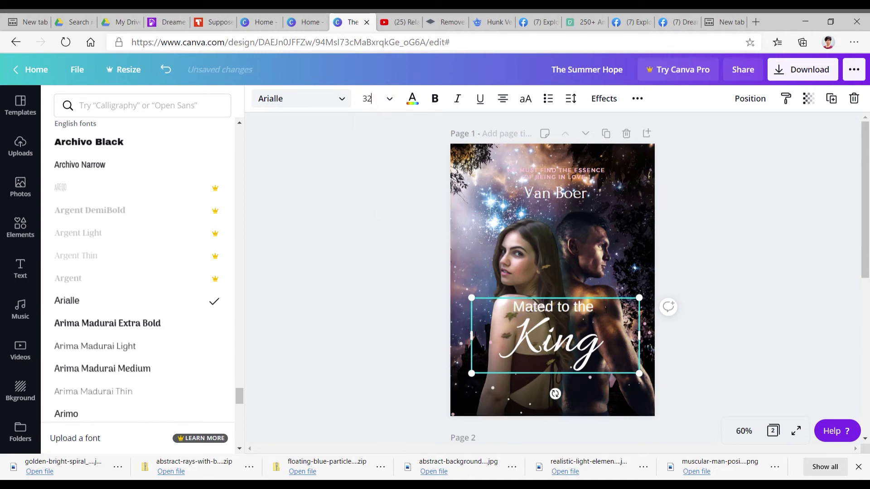
{"action": "left_click_drag", "start_coordinate": [607, 302], "coordinate": [603, 327]}
Enlarge the word "King" in the title to font size 144
{"action": "double_click", "coordinate": [553, 363]}
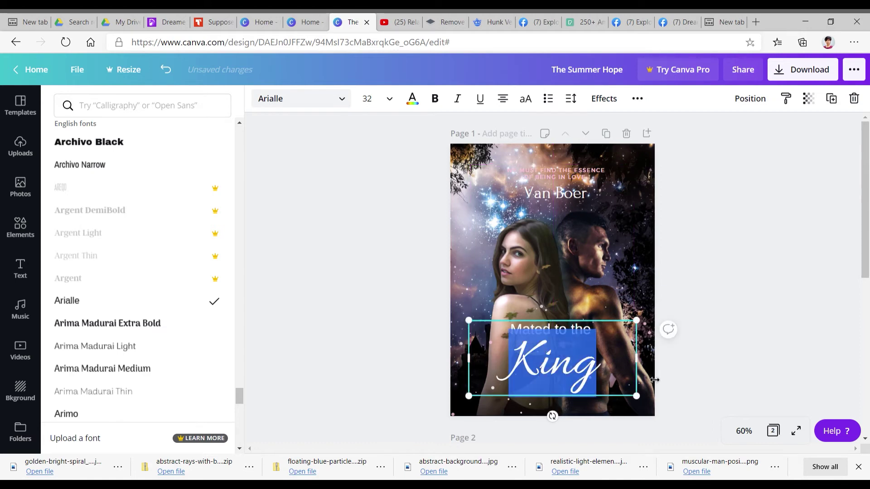
{"action": "left_click_drag", "start_coordinate": [487, 379], "coordinate": [603, 384]}
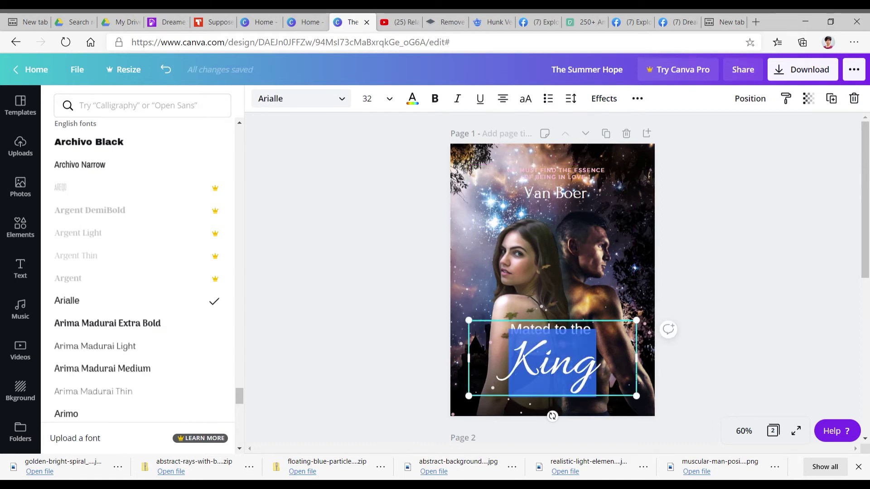
{"action": "left_click", "coordinate": [389, 99]}
{"action": "left_click", "coordinate": [384, 339]}
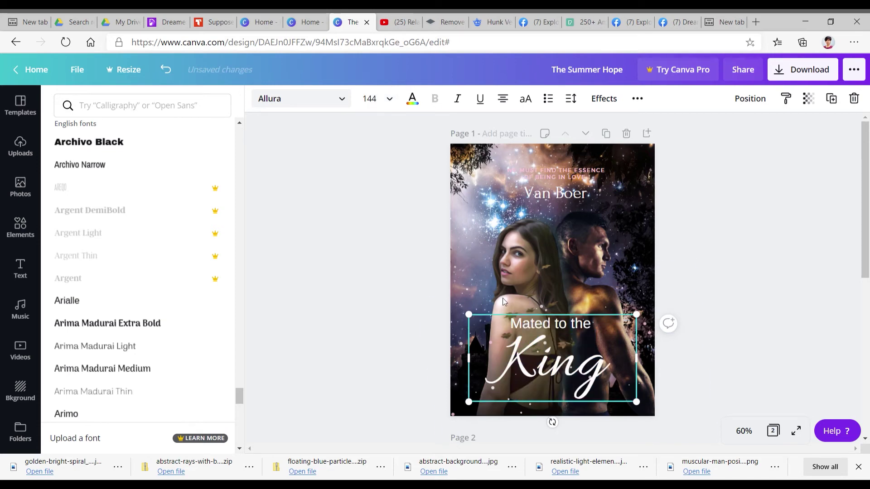
{"action": "key", "text": "Escape"}
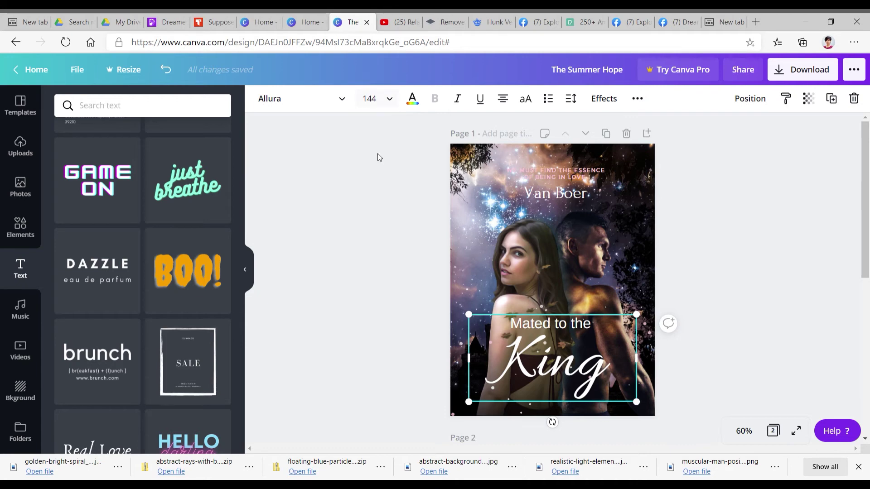
Apply the Shadow text effect to the "Mated to the King" title
{"action": "left_click", "coordinate": [615, 108]}
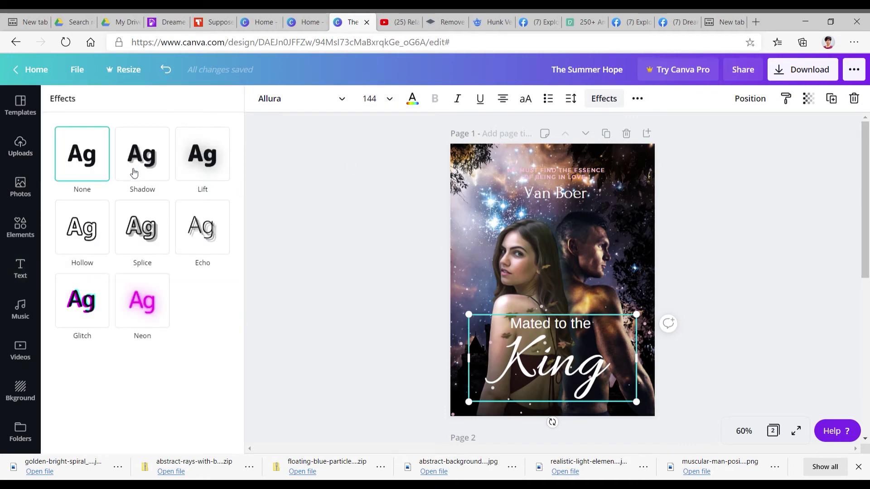
{"action": "left_click", "coordinate": [147, 163]}
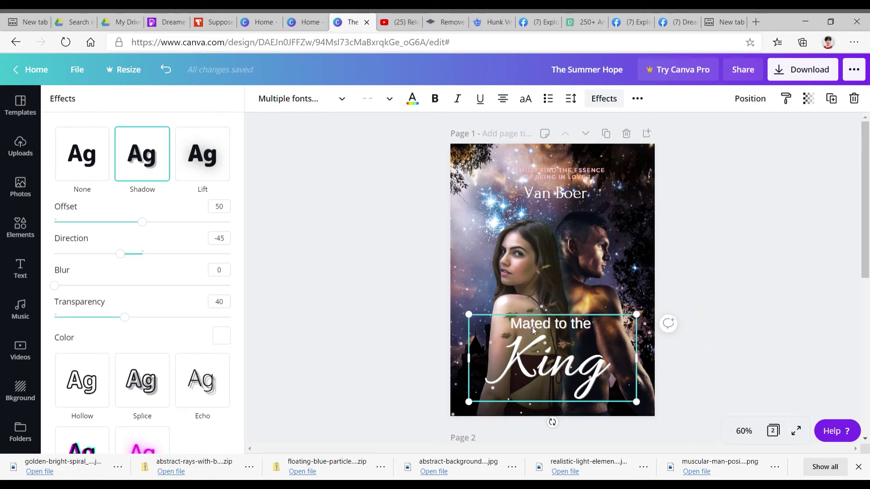
{"action": "left_click", "coordinate": [527, 370]}
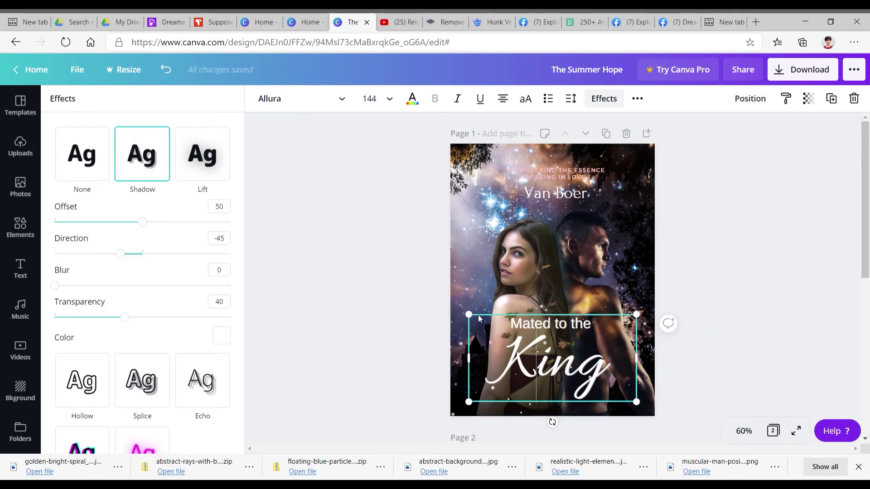
Move the title up to the cover's middle and shift the tagline and author name together to the cover's bottom
{"action": "left_click_drag", "start_coordinate": [482, 319], "coordinate": [481, 262]}
{"action": "left_click", "coordinate": [530, 186]}
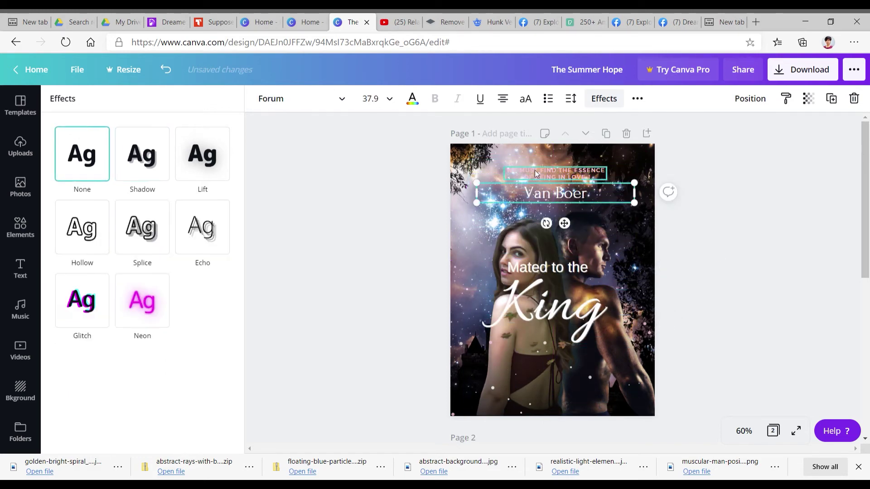
{"action": "left_click", "coordinate": [535, 169], "text": "shift"}
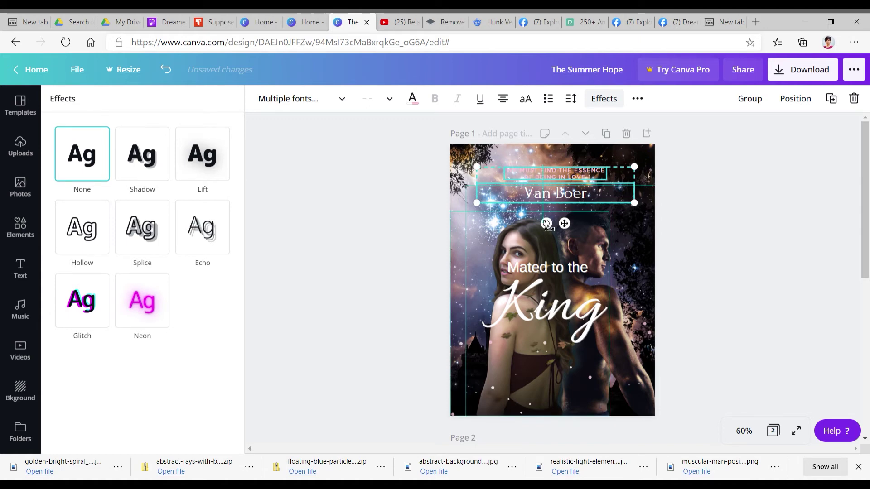
{"action": "left_click", "coordinate": [512, 174], "text": "shift"}
{"action": "left_click", "coordinate": [779, 212]}
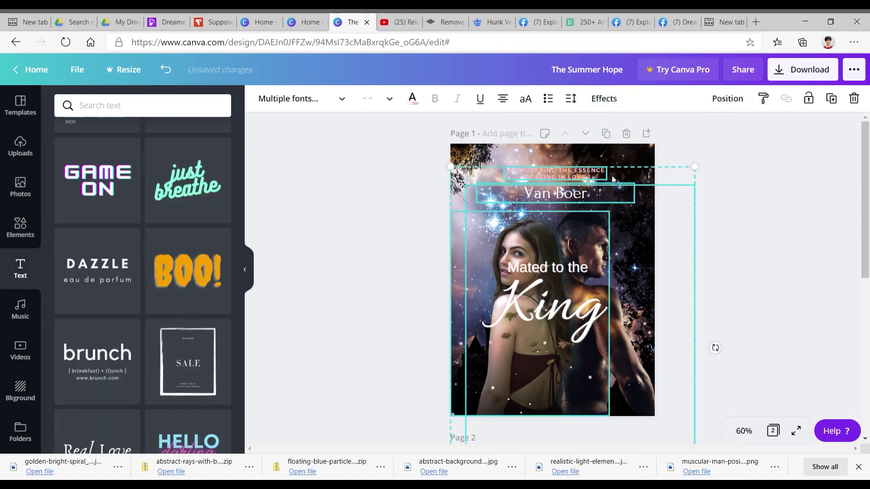
{"action": "left_click", "coordinate": [679, 148]}
{"action": "left_click", "coordinate": [585, 174]}
{"action": "left_click", "coordinate": [575, 195], "text": "shift"}
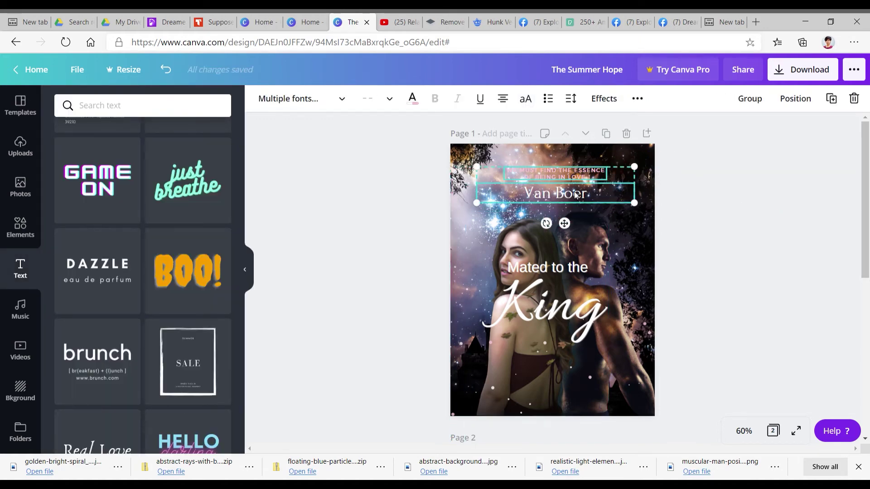
{"action": "left_click_drag", "start_coordinate": [568, 236], "coordinate": [568, 426]}
Move the "Mated to the King" title to the top of the cover, above the couple's faces
{"action": "left_click", "coordinate": [569, 315]}
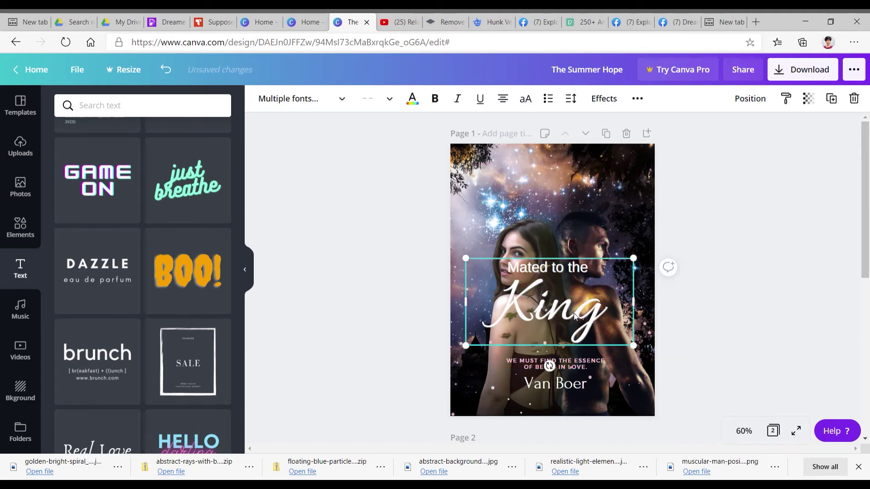
{"action": "left_click_drag", "start_coordinate": [574, 314], "coordinate": [579, 222]}
{"action": "left_click", "coordinate": [761, 220]}
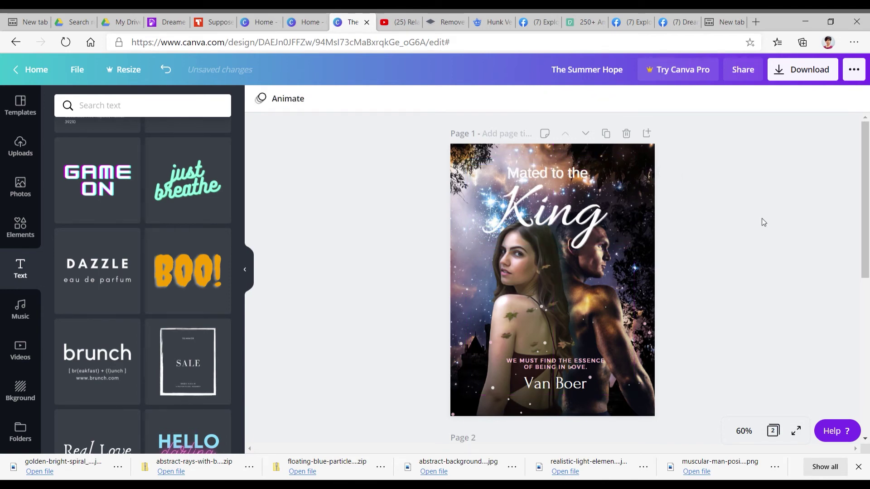
Try other text alignments on the title and return it to centered
{"action": "left_click", "coordinate": [587, 209]}
{"action": "left_click", "coordinate": [503, 101]}
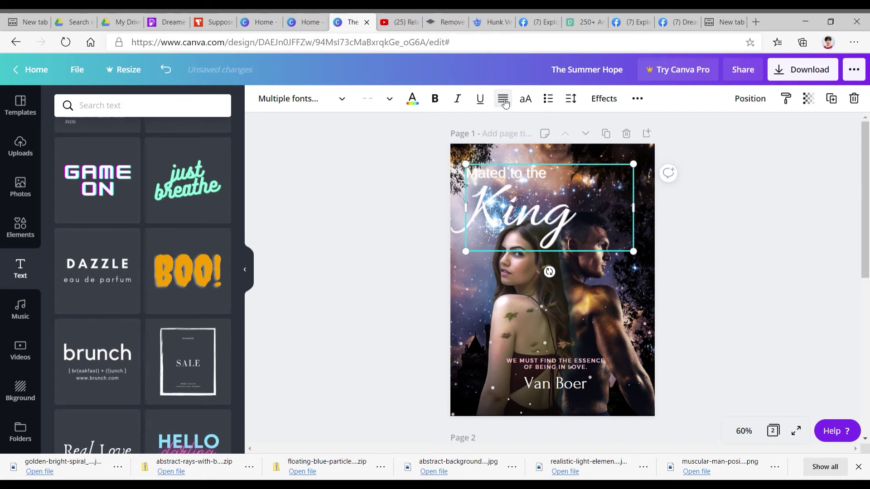
{"action": "left_click", "coordinate": [506, 102]}
{"action": "left_click", "coordinate": [505, 103]}
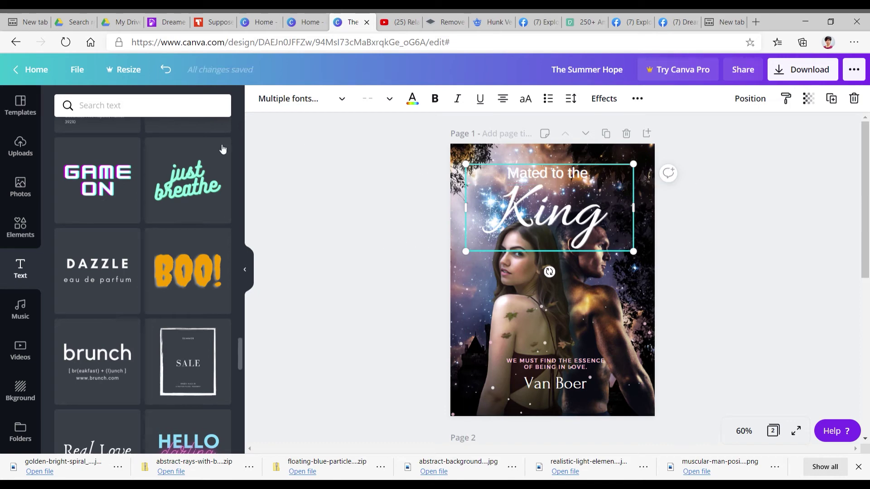
Try the Lift effect on the title and switch back to the Shadow effect
{"action": "left_click", "coordinate": [607, 99]}
{"action": "left_click", "coordinate": [210, 160]}
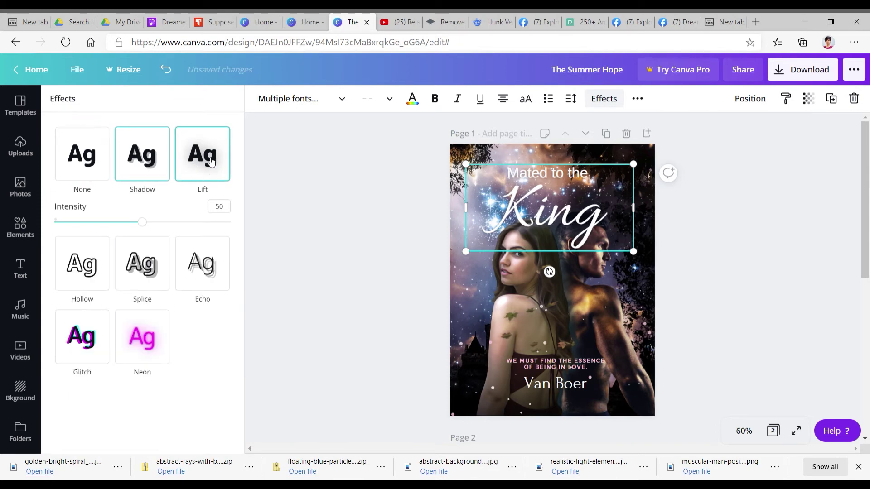
{"action": "left_click_drag", "start_coordinate": [150, 227], "coordinate": [147, 248]}
{"action": "left_click", "coordinate": [151, 171]}
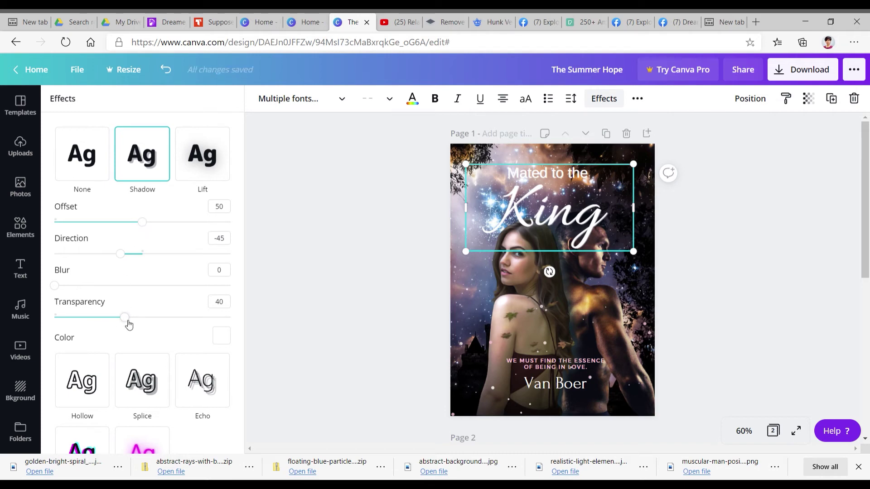
Adjust the title's shadow to offset 74, direction -41, blur 5 and transparency 35
{"action": "mouse_move", "coordinate": [126, 321]}
{"action": "left_mouse_down"}
{"action": "mouse_move", "coordinate": [192, 324]}
{"action": "mouse_move", "coordinate": [117, 327]}
{"action": "left_mouse_up"}
{"action": "mouse_move", "coordinate": [147, 226]}
{"action": "left_mouse_down"}
{"action": "mouse_move", "coordinate": [214, 229]}
{"action": "mouse_move", "coordinate": [161, 225]}
{"action": "left_mouse_up"}
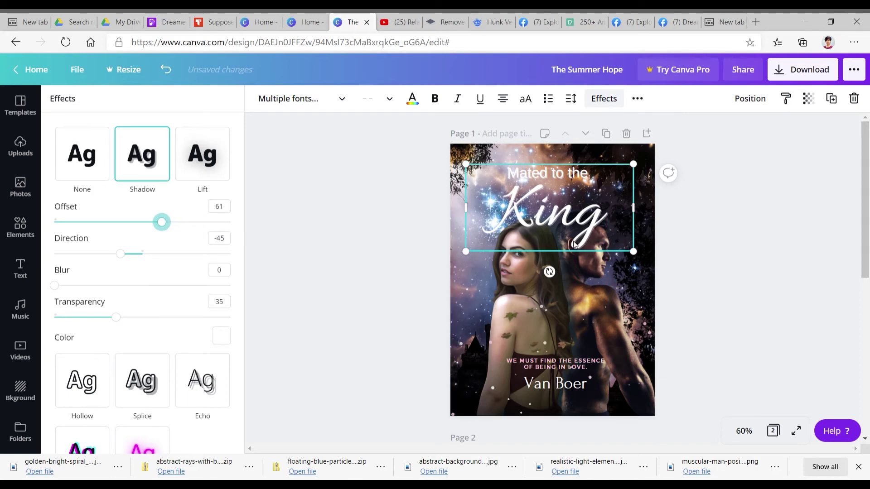
{"action": "left_click_drag", "start_coordinate": [167, 228], "coordinate": [189, 241]}
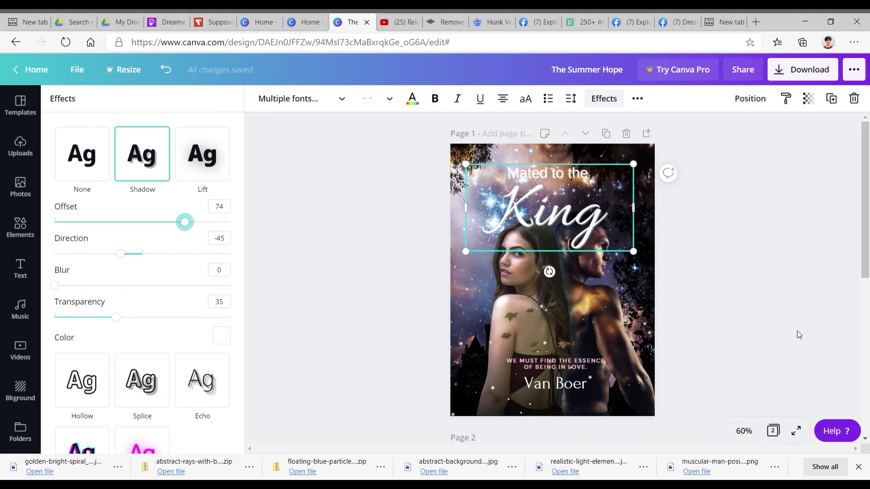
{"action": "left_click_drag", "start_coordinate": [124, 260], "coordinate": [187, 256]}
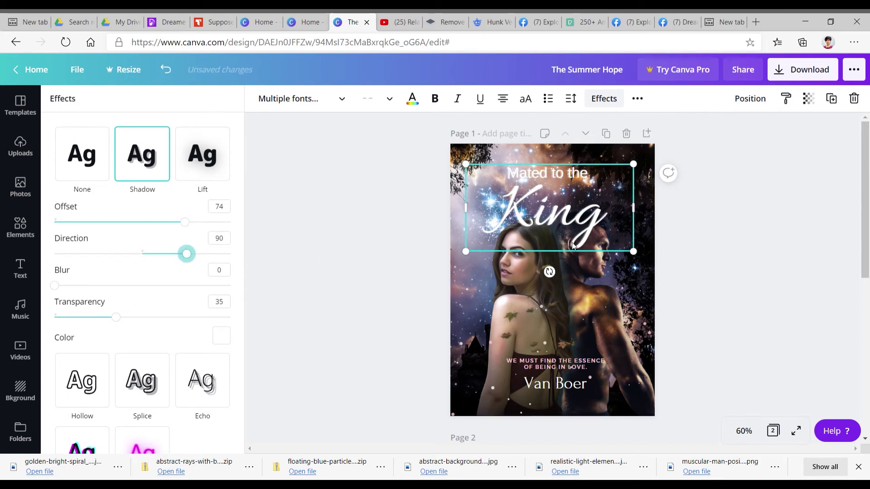
{"action": "left_click_drag", "start_coordinate": [187, 253], "coordinate": [126, 261]}
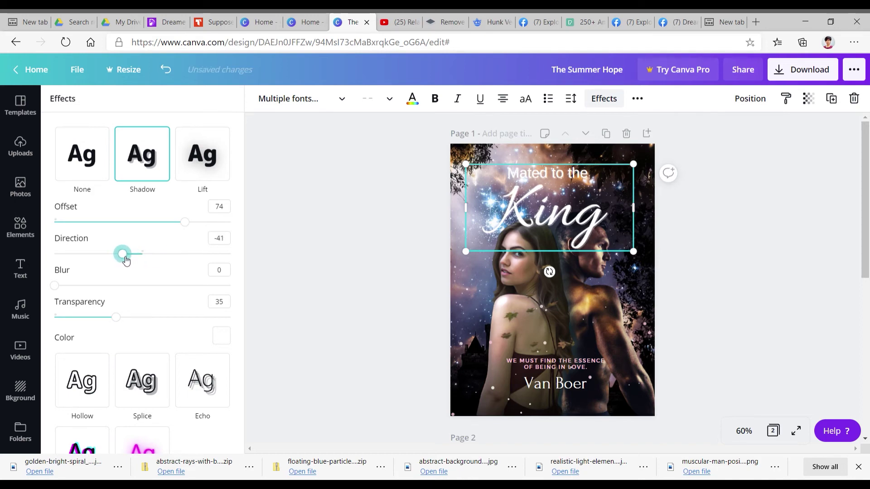
{"action": "mouse_move", "coordinate": [56, 291]}
{"action": "left_mouse_down"}
{"action": "mouse_move", "coordinate": [144, 294]}
{"action": "mouse_move", "coordinate": [63, 290]}
{"action": "left_mouse_up"}
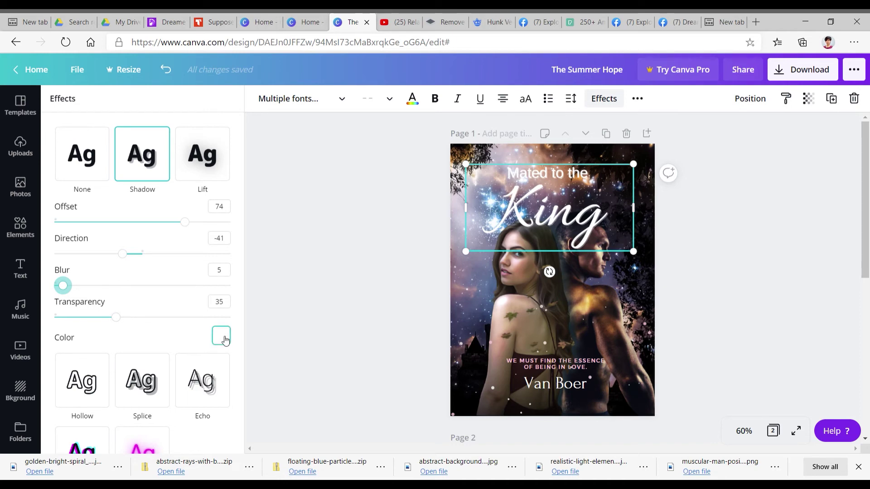
Try a golden orange shadow color on the title, then set the shadow color to black
{"action": "left_click", "coordinate": [563, 207]}
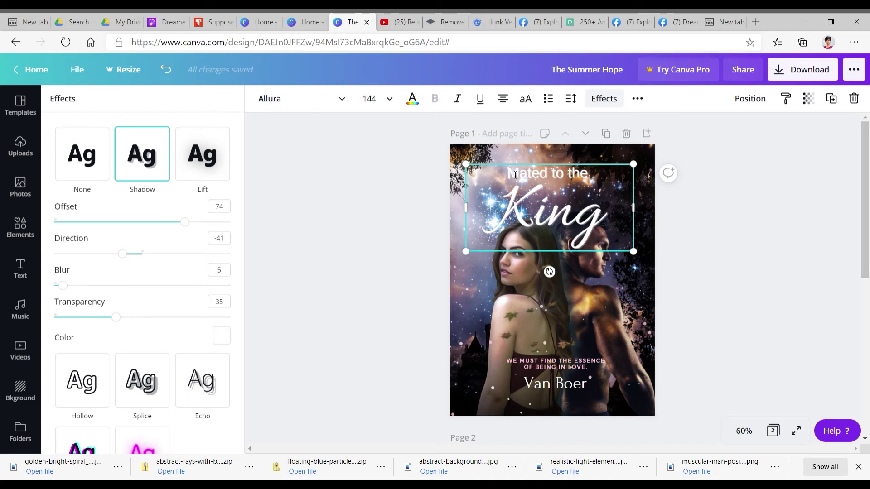
{"action": "key", "text": "ctrl+a"}
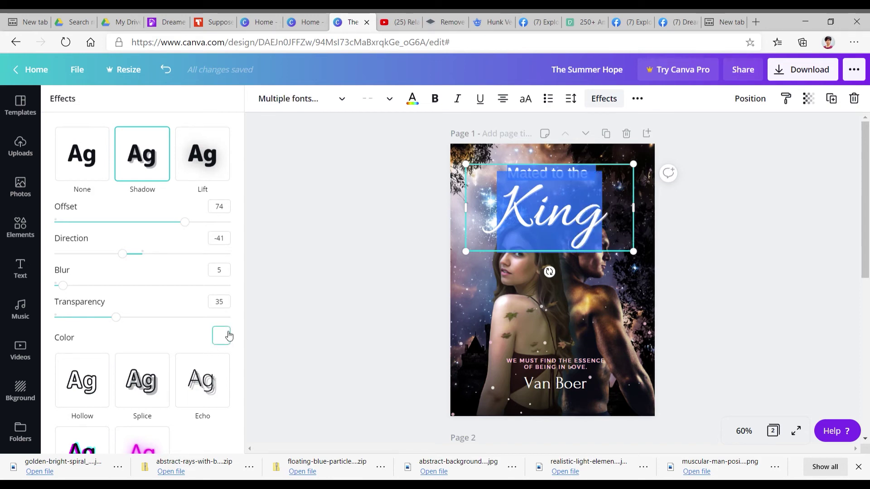
{"action": "left_click", "coordinate": [228, 335]}
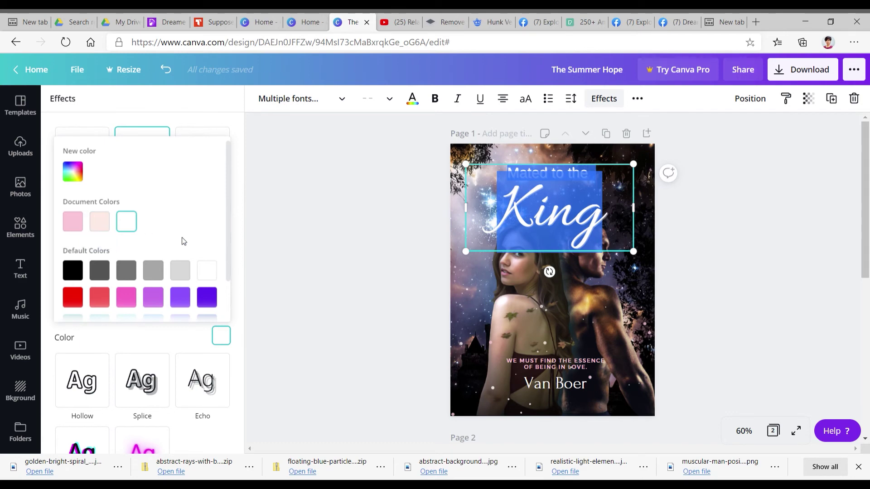
{"action": "scroll", "coordinate": [164, 260], "scroll_direction": "down", "scroll_amount": 2}
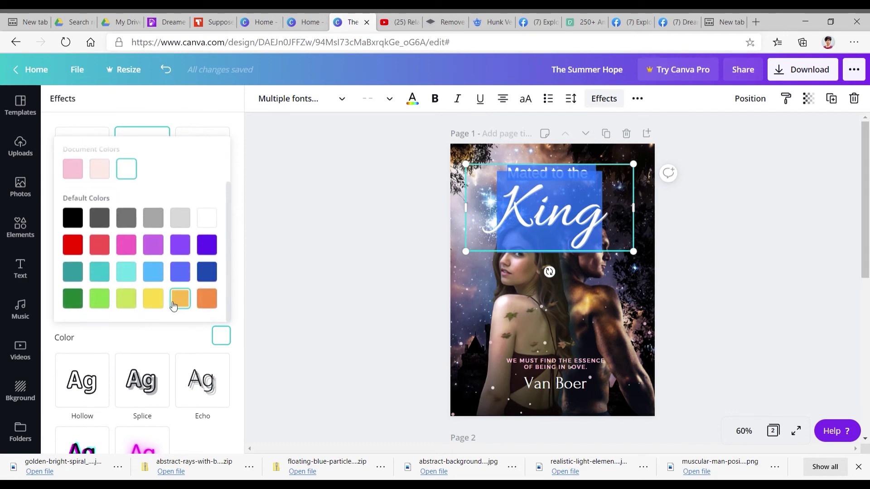
{"action": "left_click", "coordinate": [180, 302]}
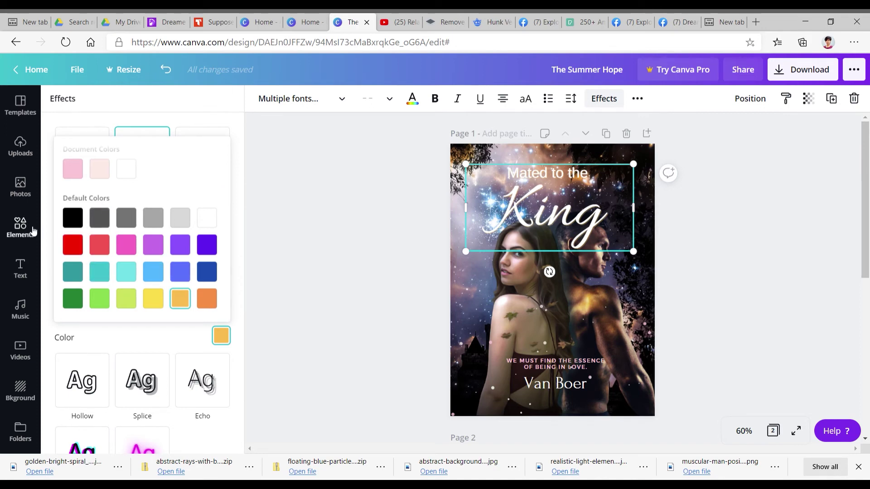
{"action": "left_click", "coordinate": [75, 218]}
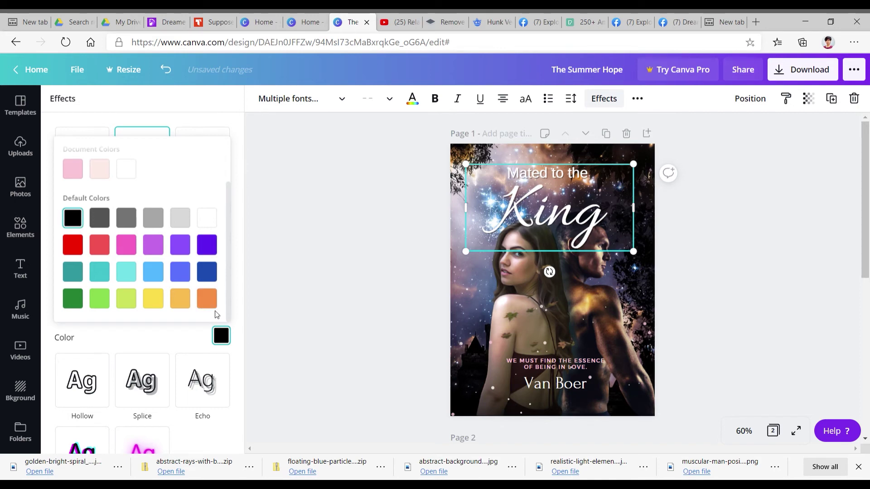
Try the pale pink document color on the title text and return the text to white
{"action": "left_click", "coordinate": [579, 204]}
{"action": "key", "text": "ctrl+a"}
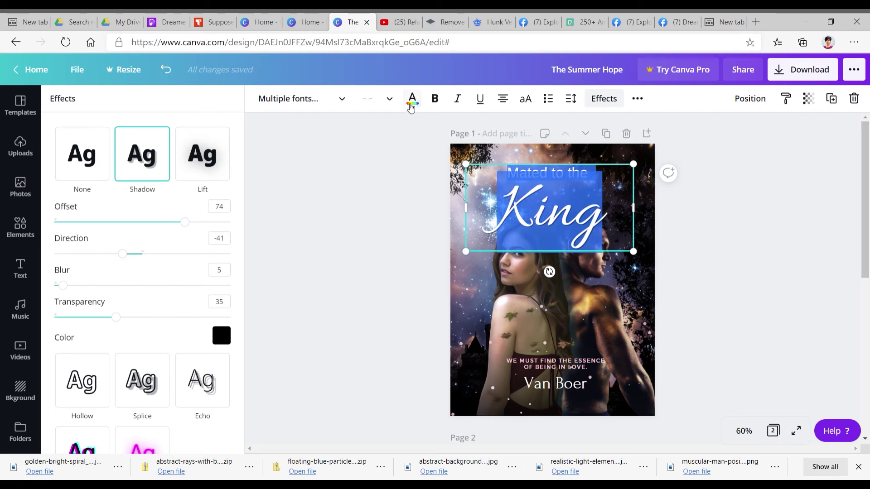
{"action": "left_click", "coordinate": [413, 104]}
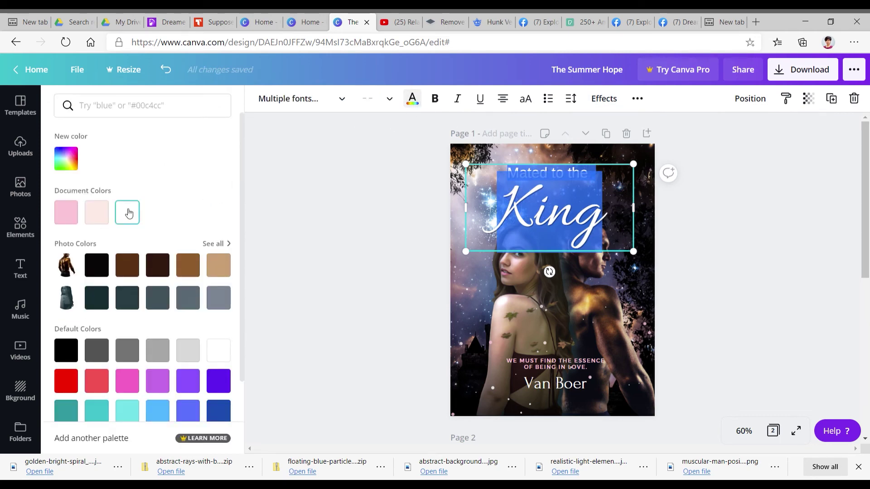
{"action": "left_click", "coordinate": [105, 217]}
{"action": "left_click", "coordinate": [127, 212]}
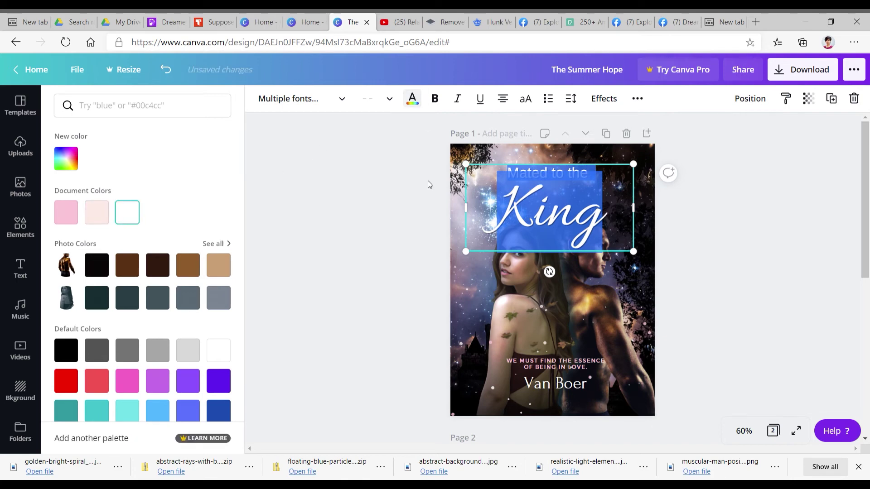
{"action": "key", "text": "Escape"}
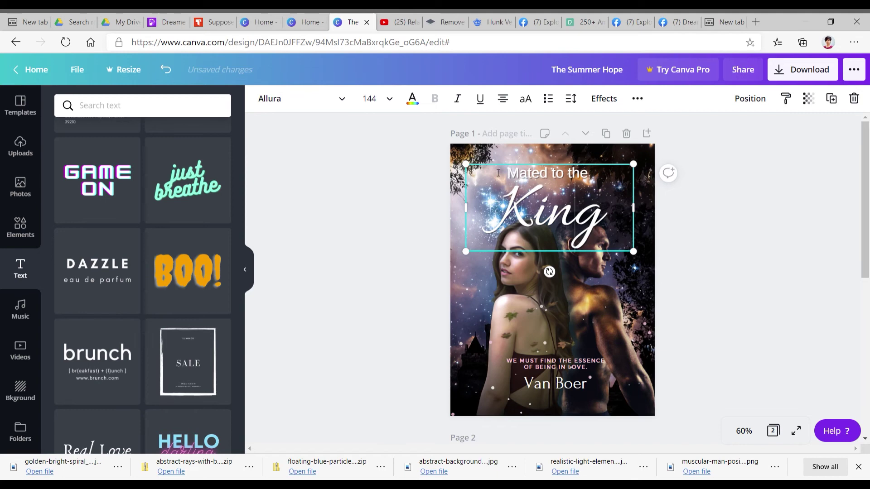
Select the whole title "Mated to the King" and apply the Echo text effect to it
{"action": "left_click_drag", "start_coordinate": [511, 176], "coordinate": [598, 202]}
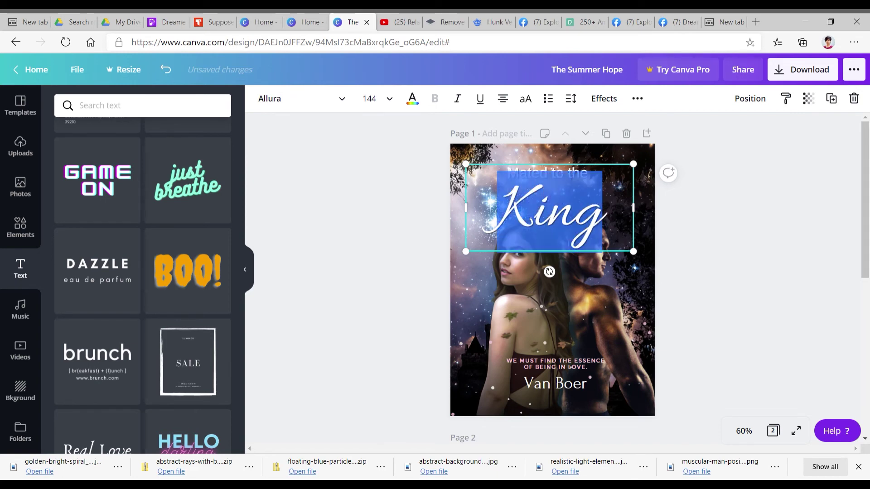
{"action": "left_click", "coordinate": [589, 206]}
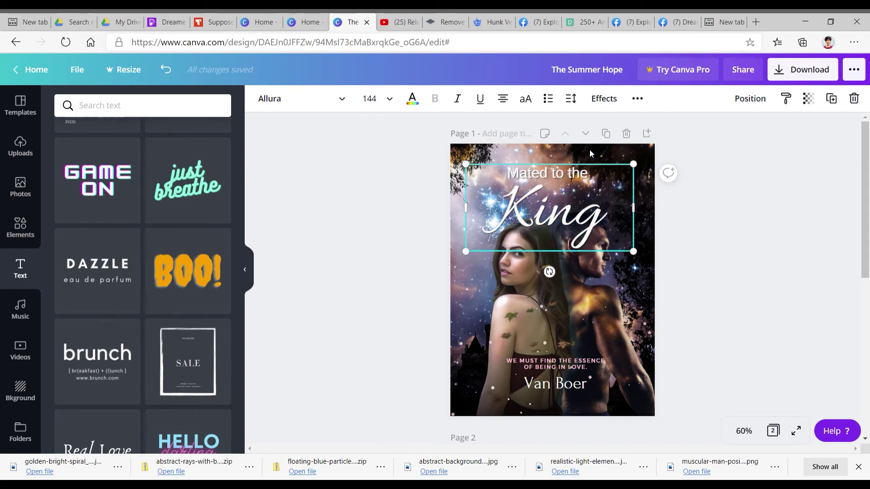
{"action": "left_click_drag", "start_coordinate": [589, 206], "coordinate": [505, 172]}
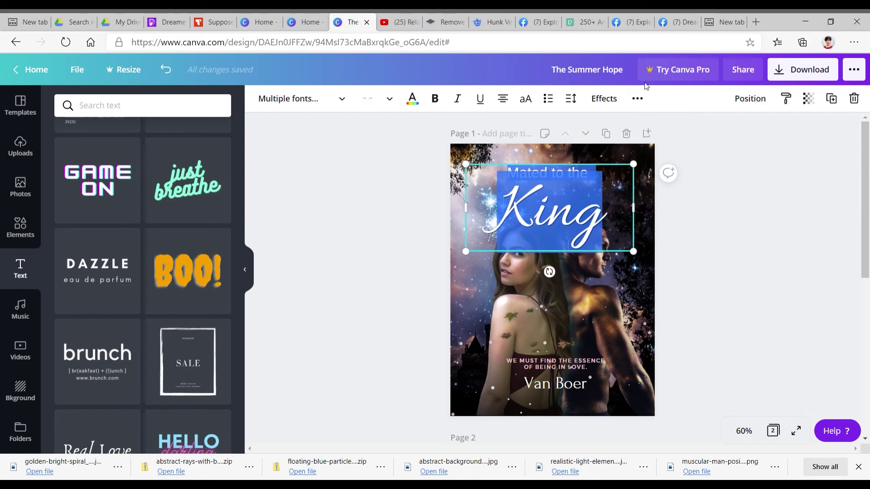
{"action": "left_click", "coordinate": [638, 99]}
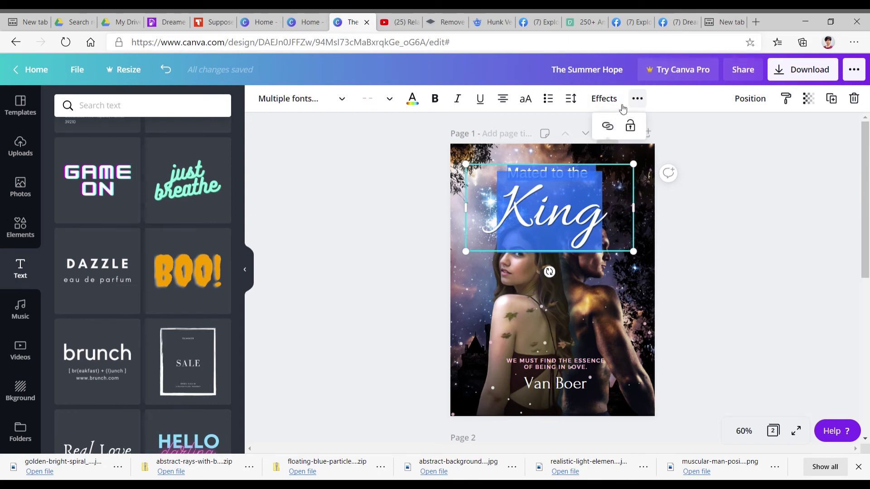
{"action": "left_click", "coordinate": [619, 105]}
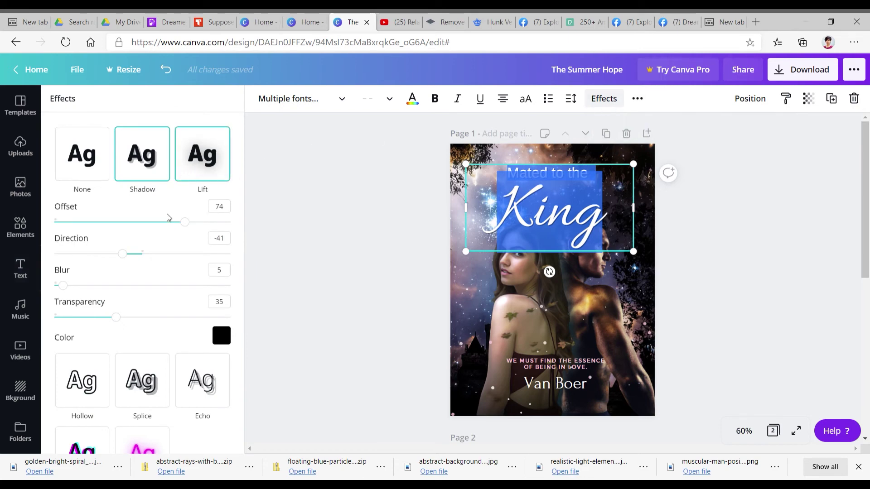
{"action": "left_click", "coordinate": [215, 399]}
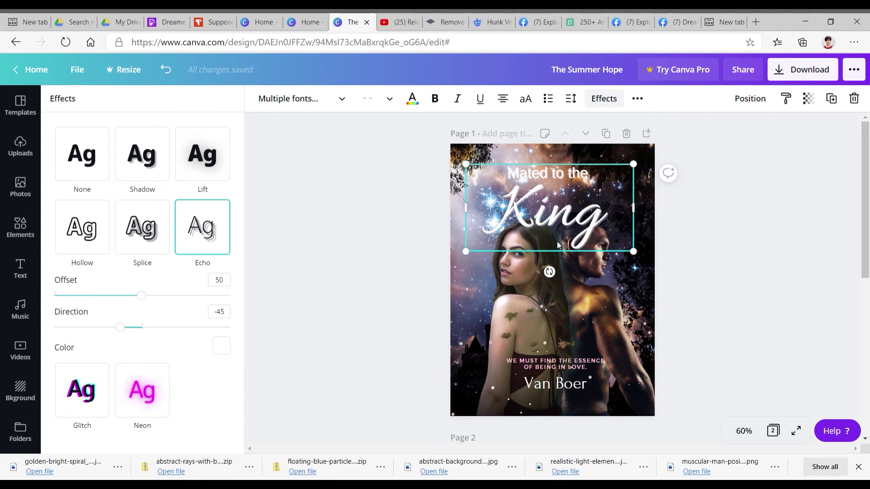
Change the title's Echo effect color to black and deselect the title
{"action": "double_click", "coordinate": [562, 222]}
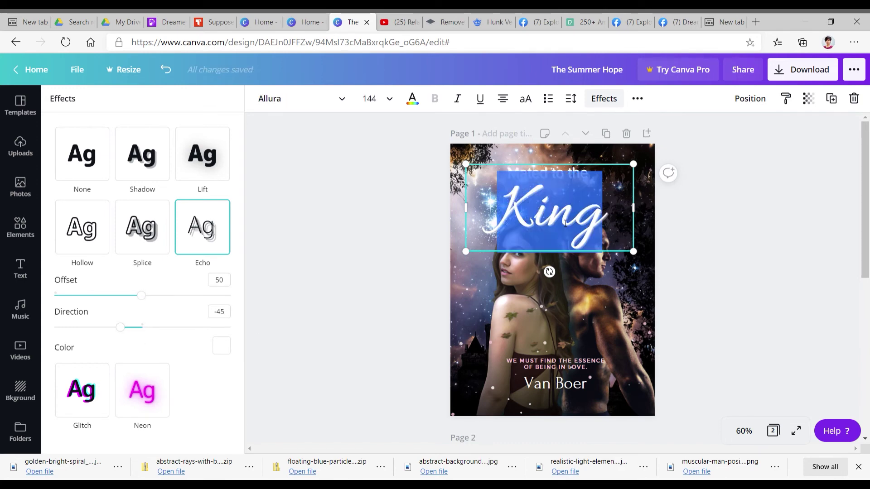
{"action": "left_click", "coordinate": [624, 248]}
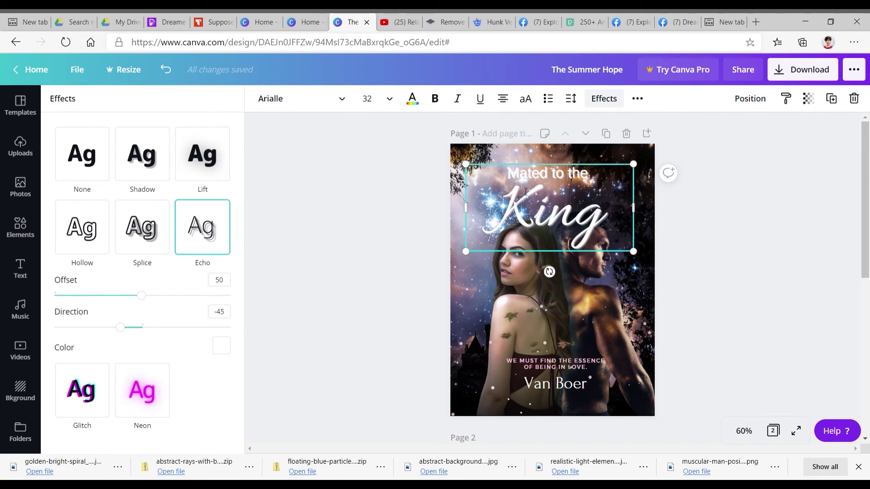
{"action": "left_click_drag", "start_coordinate": [581, 174], "coordinate": [586, 174]}
{"action": "key", "text": "Down"}
{"action": "key", "text": "Up"}
{"action": "key", "text": "shift+Down"}
{"action": "key", "text": "shift+Right"}
{"action": "key", "text": "shift+Right"}
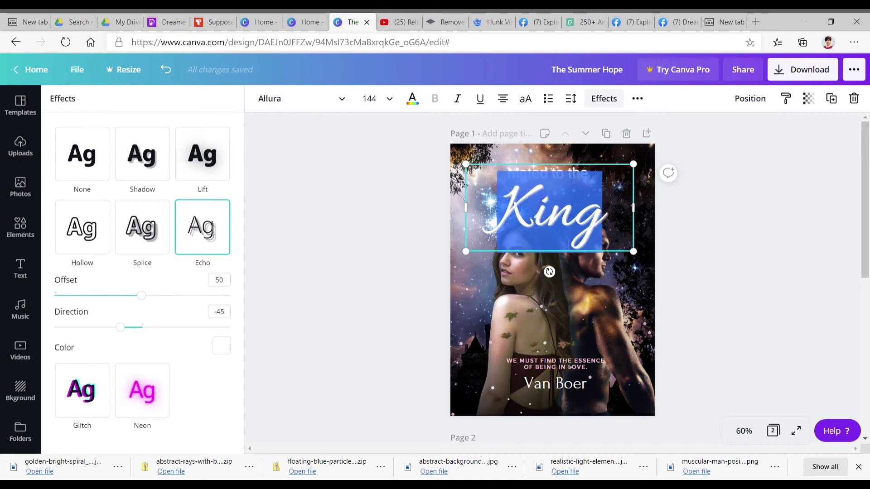
{"action": "key", "text": "Up"}
{"action": "key", "text": "shift+Down"}
{"action": "key", "text": "Up"}
{"action": "key", "text": "ctrl+shift+Right"}
{"action": "key", "text": "ctrl+shift+Right"}
{"action": "key", "text": "ctrl+shift+Right"}
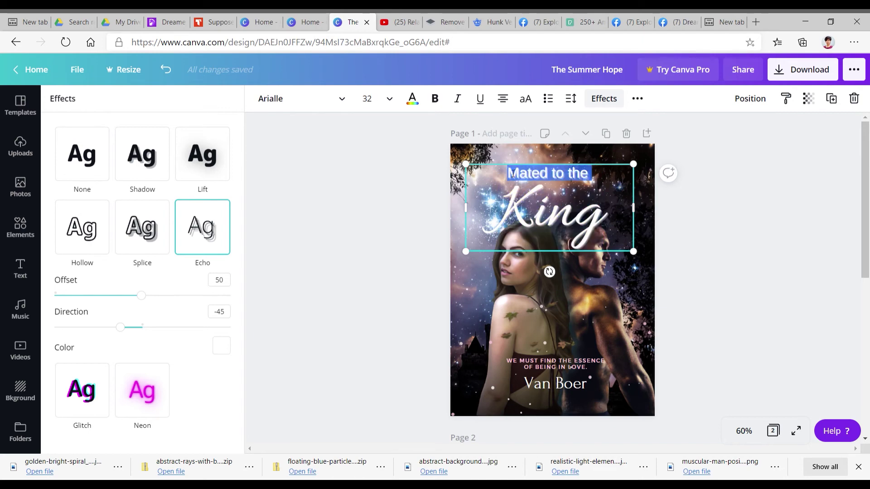
{"action": "left_click", "coordinate": [222, 345]}
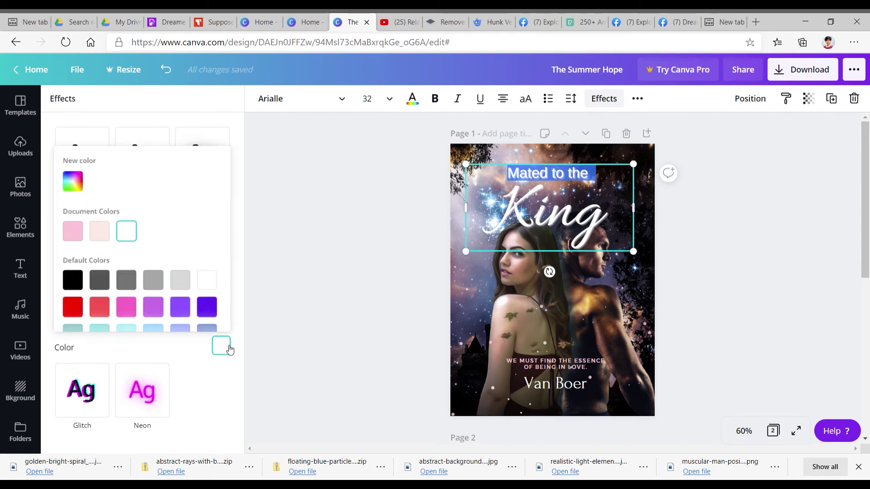
{"action": "left_click", "coordinate": [73, 280]}
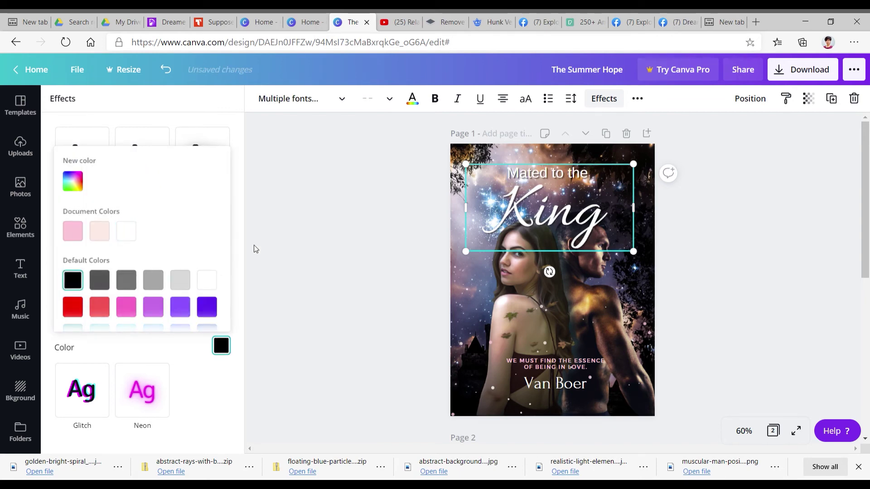
{"action": "key", "text": "Escape"}
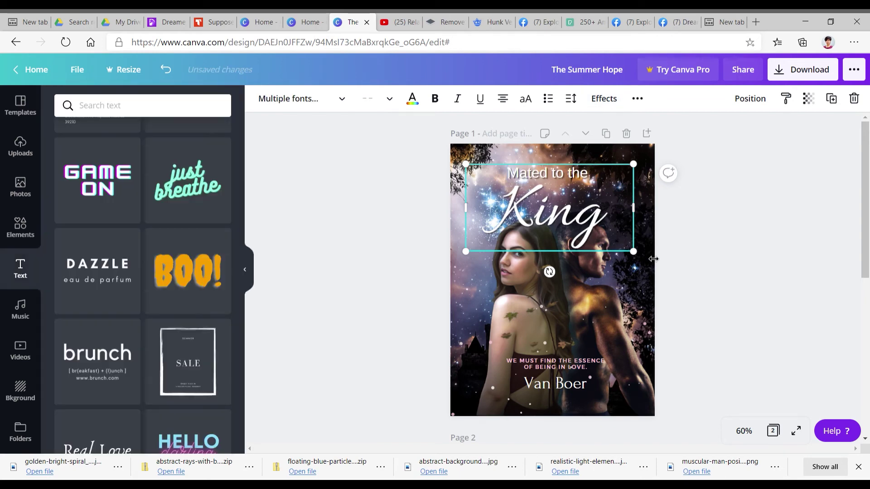
{"action": "left_click", "coordinate": [733, 232]}
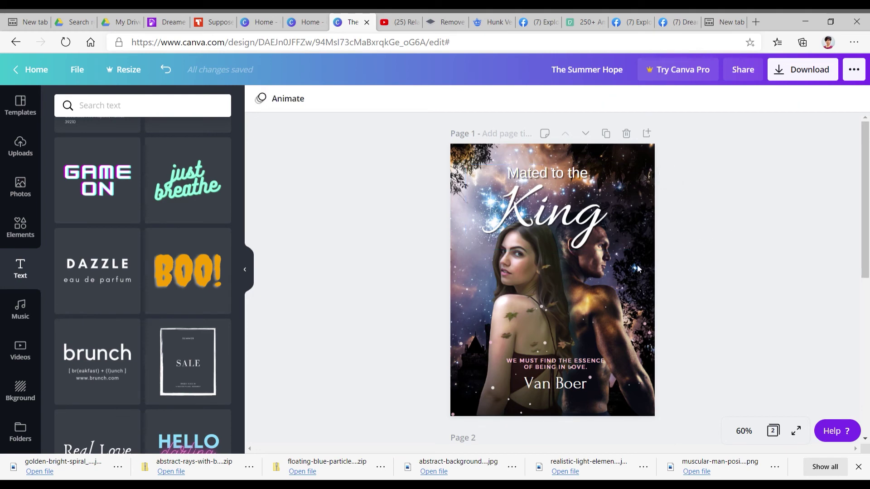
Set the line height of both title lines to 0.86, leaving the letter spacing at 0
{"action": "left_click", "coordinate": [572, 220]}
{"action": "left_click", "coordinate": [505, 174]}
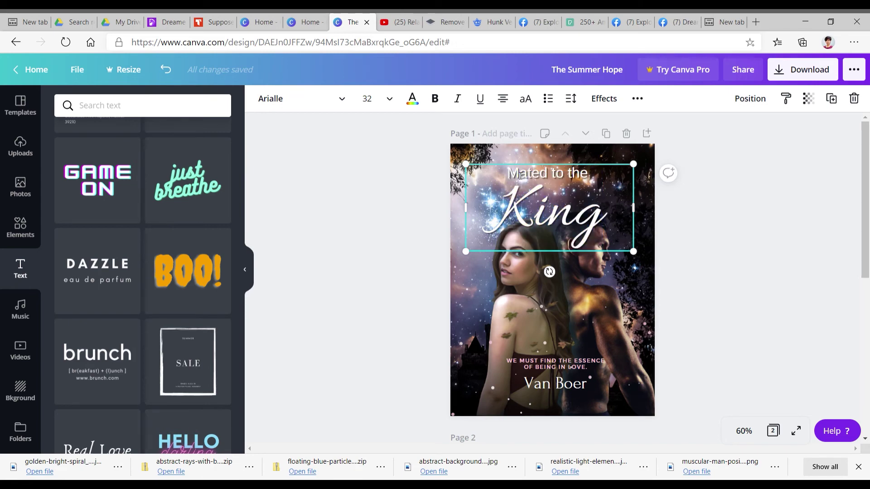
{"action": "key", "text": "ctrl+a"}
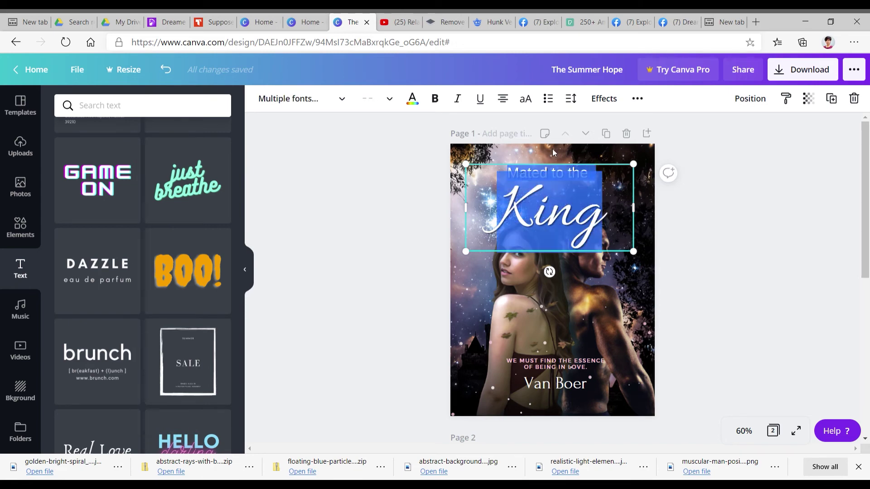
{"action": "left_click", "coordinate": [571, 98]}
{"action": "left_click_drag", "start_coordinate": [642, 136], "coordinate": [647, 137]}
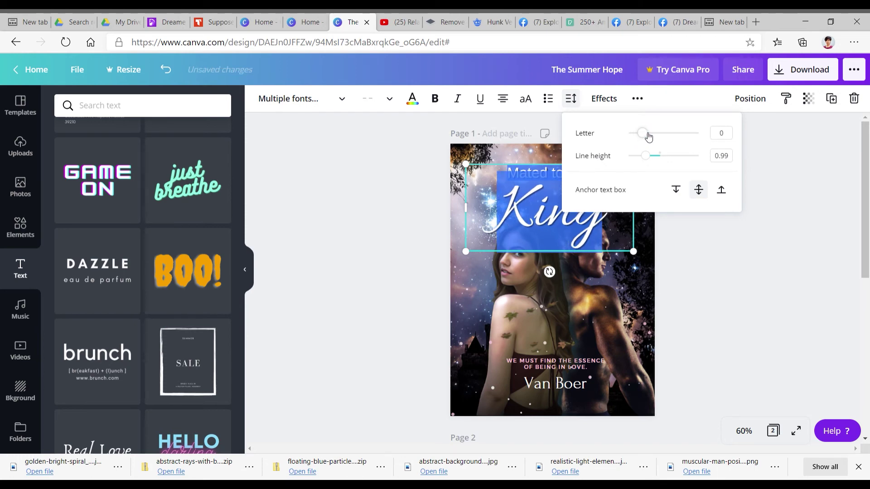
{"action": "left_click_drag", "start_coordinate": [651, 160], "coordinate": [645, 159]}
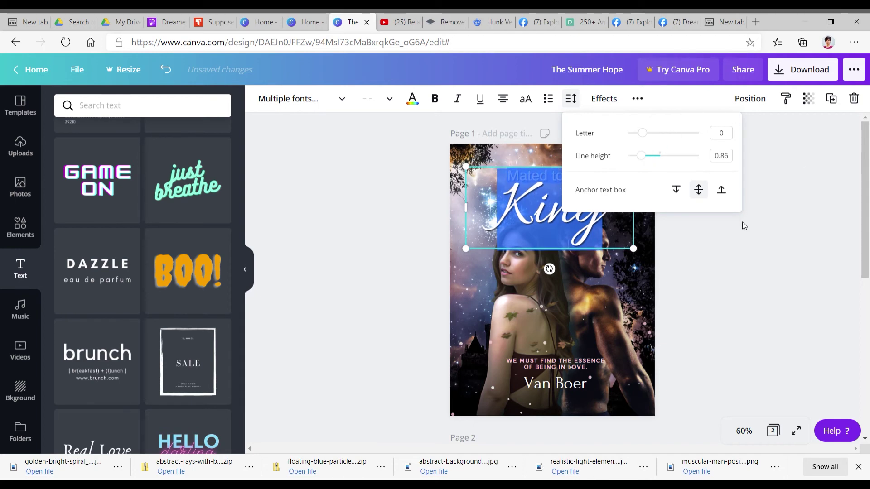
{"action": "left_click", "coordinate": [706, 245]}
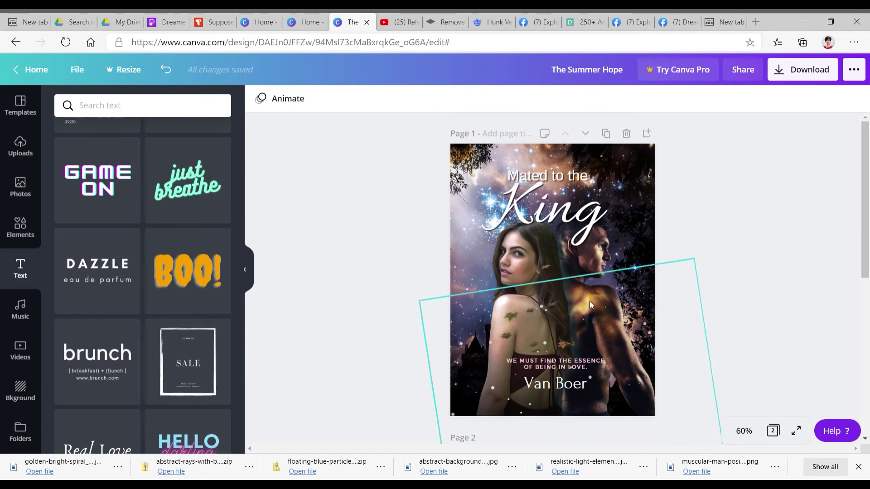
Select the woman and the man together and move them lower on the cover, away from the title
{"action": "left_click", "coordinate": [584, 264]}
{"action": "left_click", "coordinate": [585, 263]}
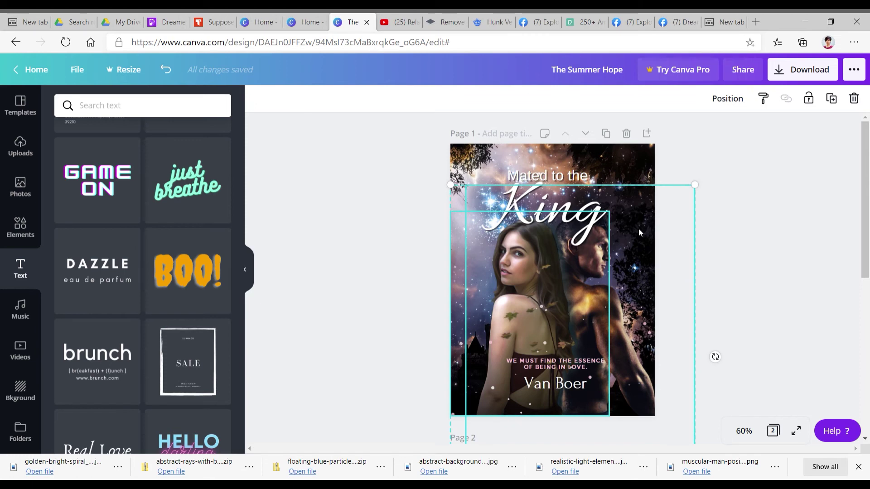
{"action": "key", "text": "shift+Down"}
{"action": "key", "text": "shift+Down"}
{"action": "key", "text": "shift+Down"}
{"action": "key", "text": "shift+Down"}
{"action": "key", "text": "shift+Down"}
{"action": "key", "text": "shift+Down"}
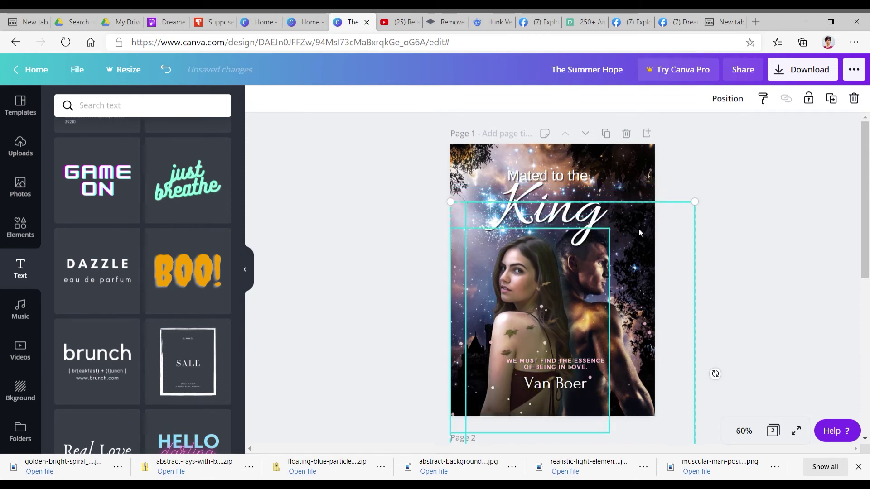
{"action": "left_click", "coordinate": [727, 220]}
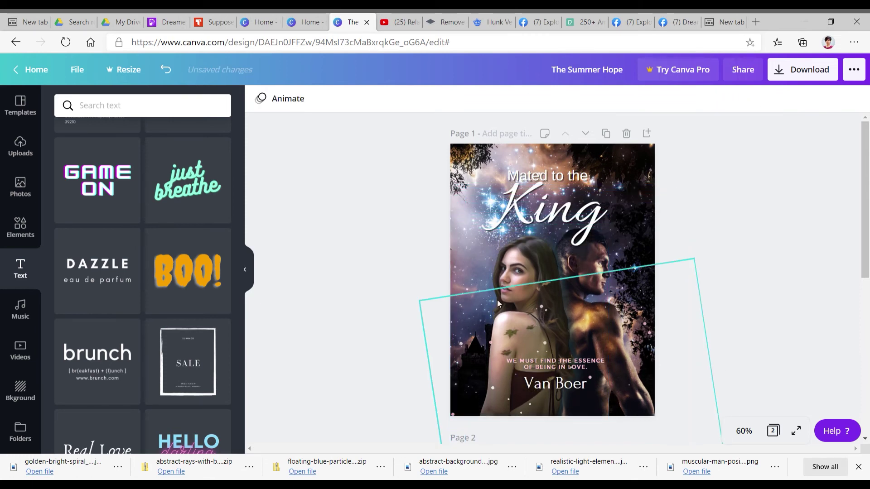
Shift the woman slightly left, away from the man, and move the tilted sparkle overlay slightly up and left
{"action": "left_click", "coordinate": [529, 268]}
{"action": "mouse_move", "coordinate": [518, 275]}
{"action": "left_mouse_down"}
{"action": "mouse_move", "coordinate": [508, 278]}
{"action": "mouse_move", "coordinate": [508, 253]}
{"action": "mouse_move", "coordinate": [535, 273]}
{"action": "left_mouse_up"}
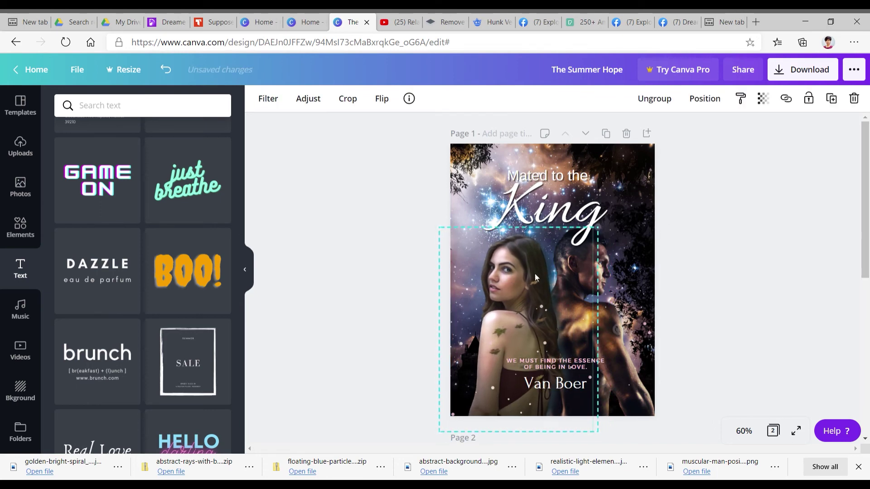
{"action": "left_click", "coordinate": [621, 319]}
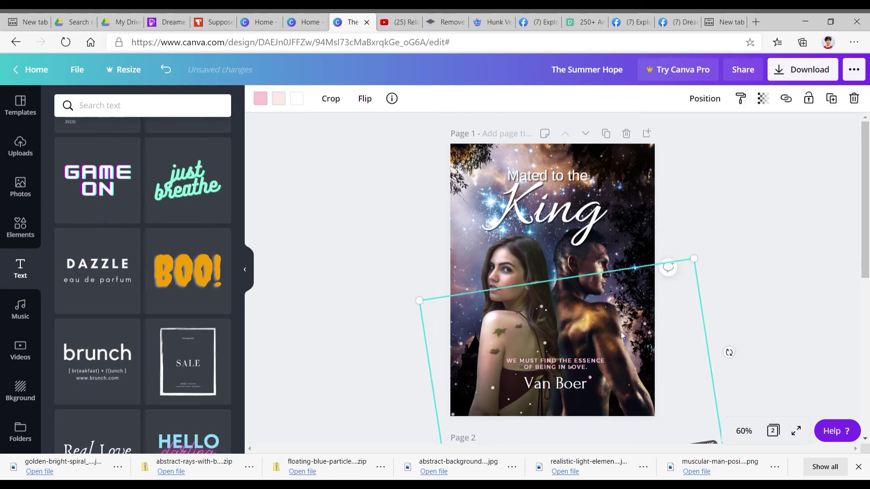
{"action": "left_click_drag", "start_coordinate": [650, 330], "coordinate": [629, 322]}
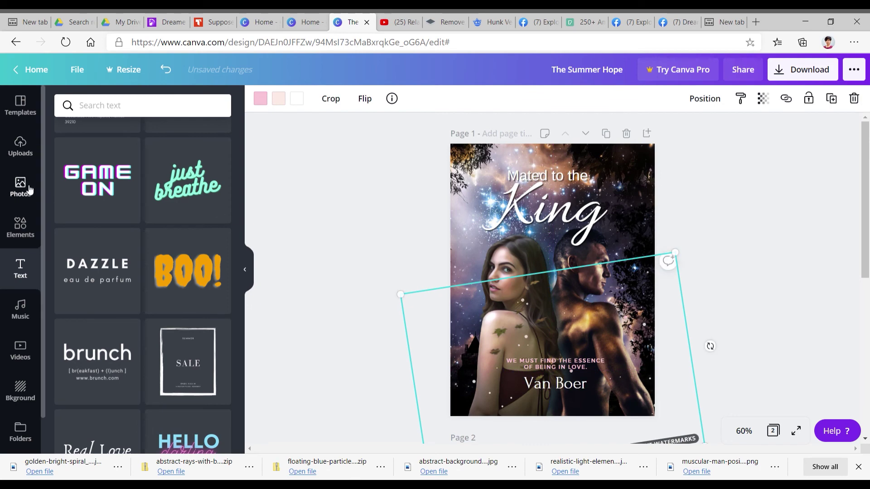
{"action": "left_click", "coordinate": [598, 300]}
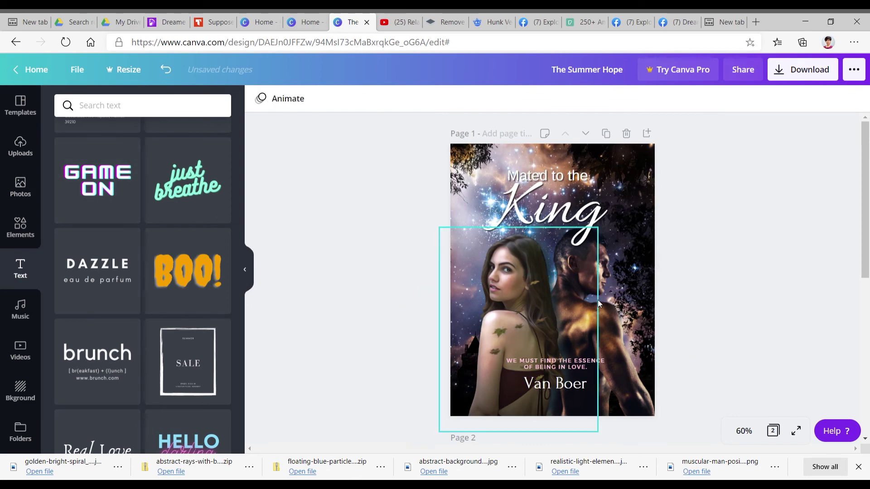
{"action": "key", "text": "Escape"}
Browse the elements library's categories for a graphic that suits the cover
{"action": "left_click", "coordinate": [18, 229]}
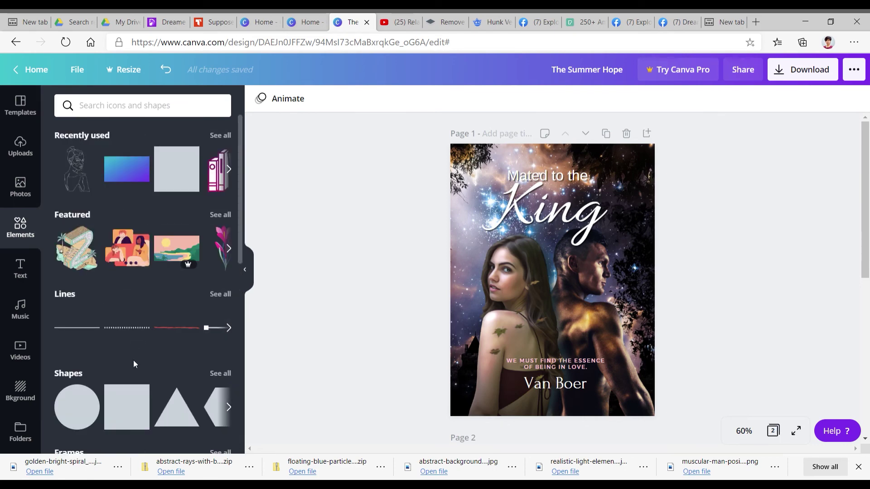
{"action": "scroll", "coordinate": [145, 356], "scroll_direction": "down", "scroll_amount": 10}
{"action": "scroll", "coordinate": [146, 355], "scroll_direction": "down", "scroll_amount": 15}
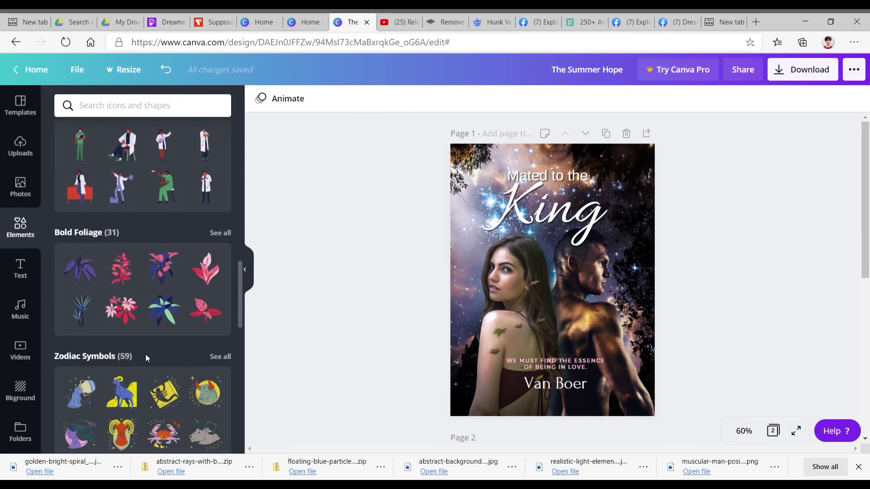
{"action": "scroll", "coordinate": [146, 354], "scroll_direction": "down", "scroll_amount": 15}
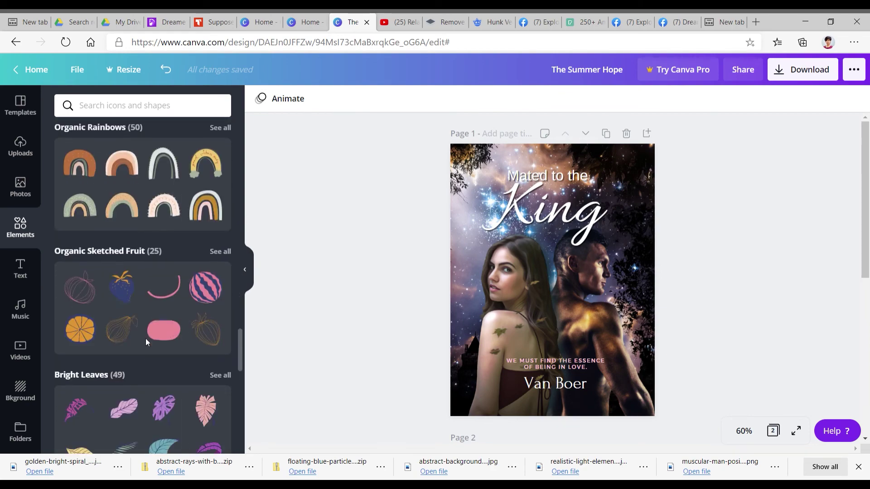
{"action": "scroll", "coordinate": [145, 339], "scroll_direction": "down", "scroll_amount": 12}
{"action": "scroll", "coordinate": [145, 338], "scroll_direction": "down", "scroll_amount": 10}
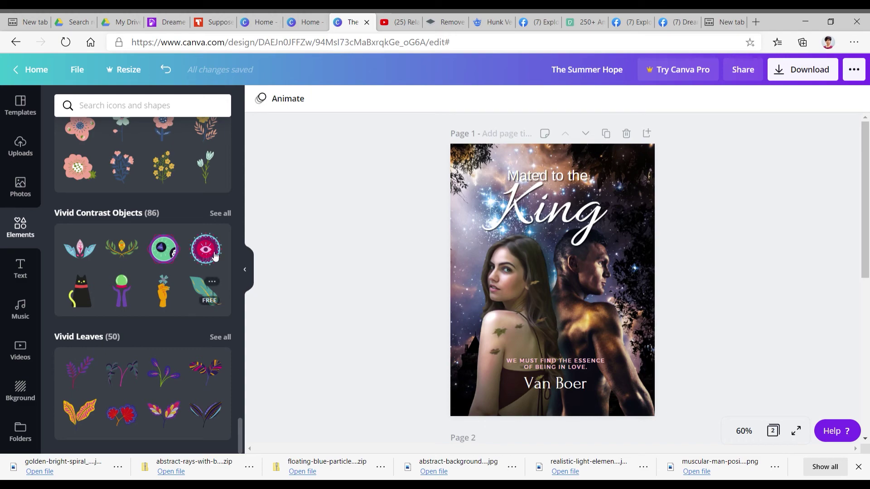
{"action": "scroll", "coordinate": [114, 355], "scroll_direction": "up", "scroll_amount": 5}
{"action": "scroll", "coordinate": [197, 302], "scroll_direction": "up", "scroll_amount": 15}
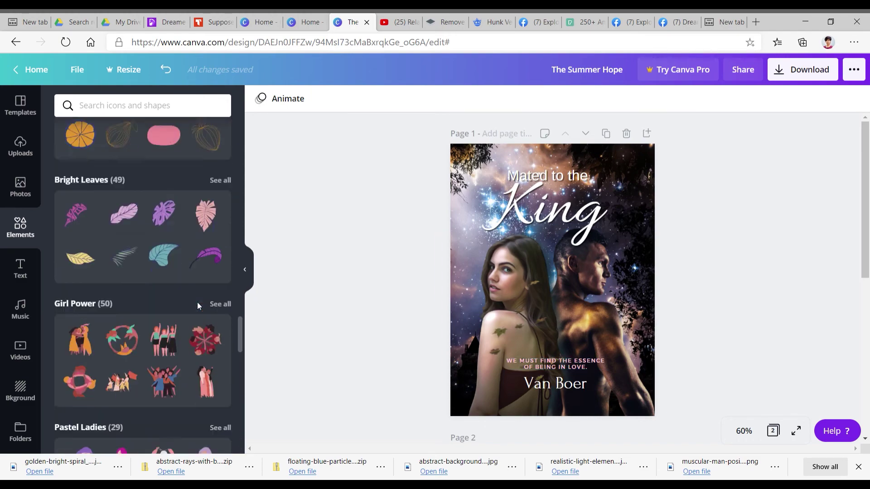
{"action": "scroll", "coordinate": [198, 306], "scroll_direction": "up", "scroll_amount": 20}
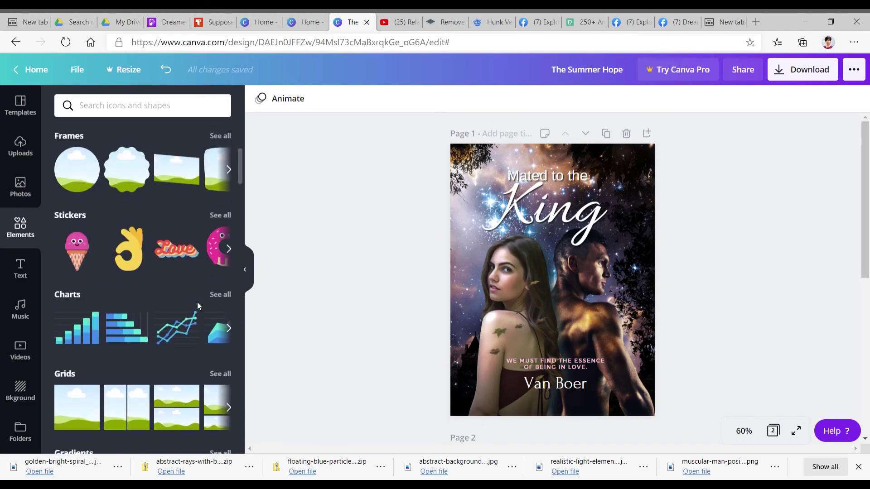
{"action": "scroll", "coordinate": [197, 306], "scroll_direction": "up", "scroll_amount": 2}
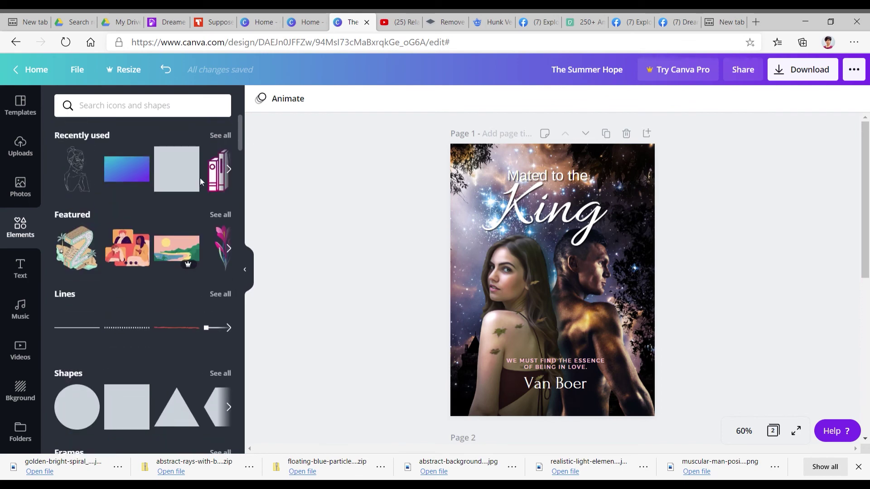
Search the elements library for "fire"
{"action": "left_click", "coordinate": [161, 109]}
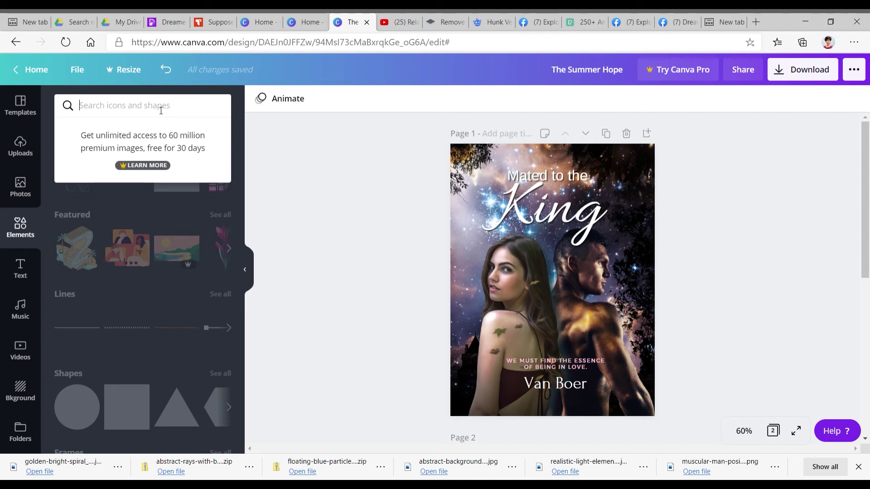
{"action": "type", "text": "fire"}
{"action": "key", "text": "Return"}
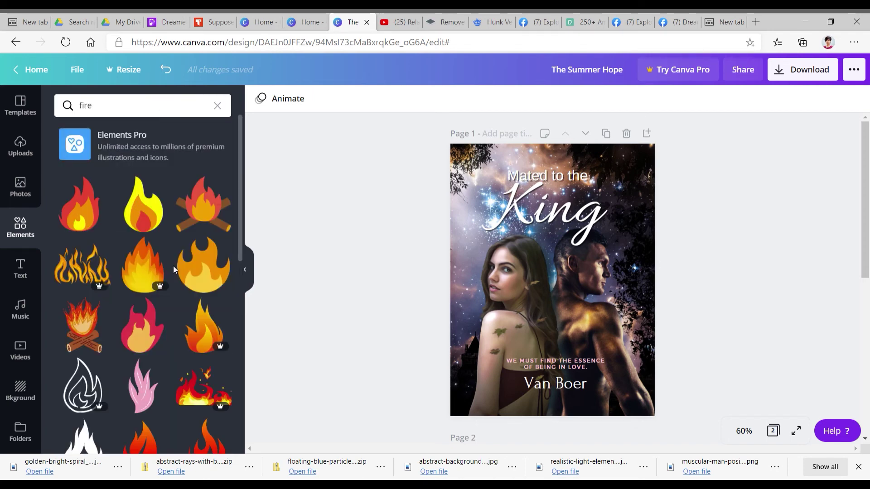
Look through the fire graphics in the elements library for one that suits the cover
{"action": "scroll", "coordinate": [159, 317], "scroll_direction": "down", "scroll_amount": 5}
{"action": "scroll", "coordinate": [153, 352], "scroll_direction": "down", "scroll_amount": 5}
{"action": "scroll", "coordinate": [153, 352], "scroll_direction": "down", "scroll_amount": 10}
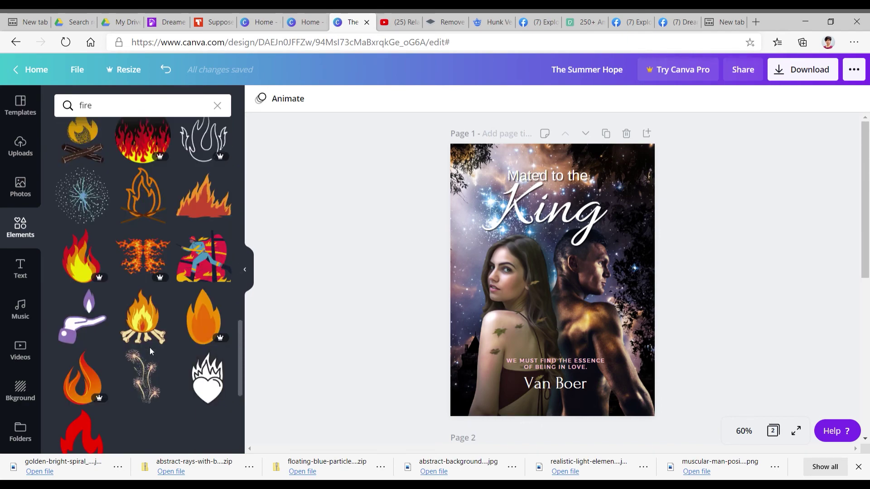
{"action": "scroll", "coordinate": [149, 347], "scroll_direction": "down", "scroll_amount": 10}
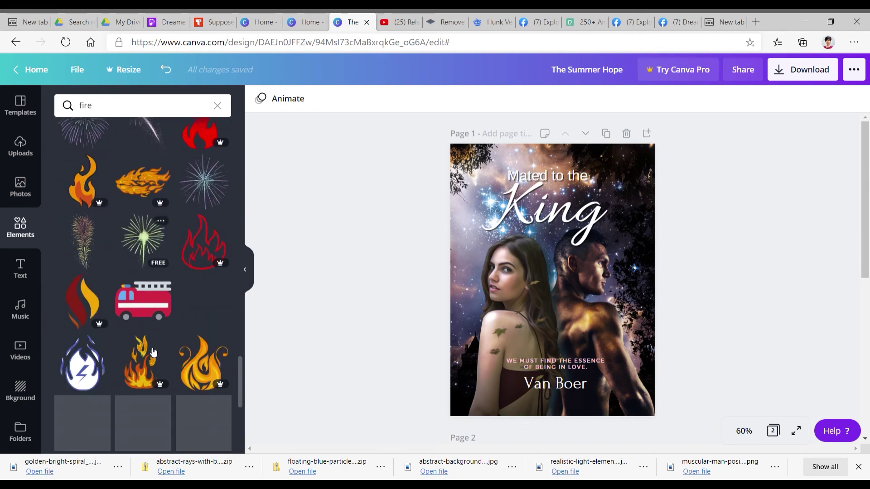
{"action": "scroll", "coordinate": [153, 353], "scroll_direction": "down", "scroll_amount": 10}
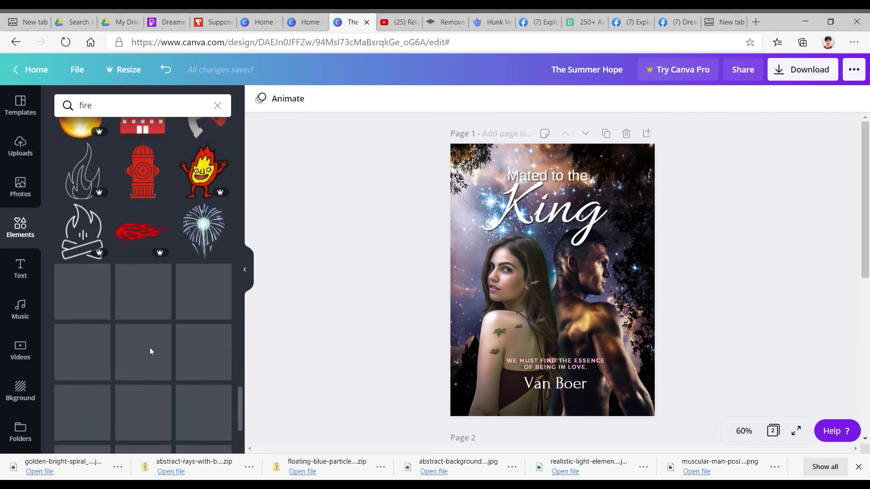
{"action": "scroll", "coordinate": [153, 352], "scroll_direction": "down", "scroll_amount": 10}
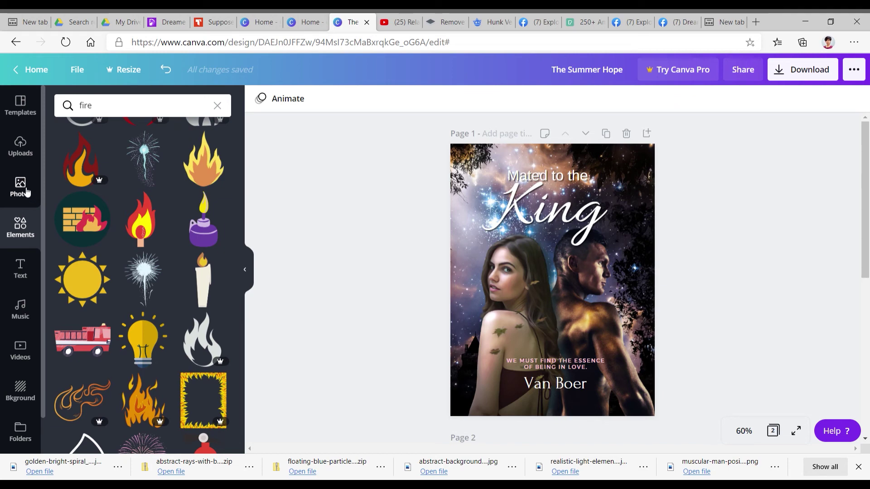
Search the photo library for "fire", look through the flame images, and clear the search
{"action": "left_click", "coordinate": [21, 187]}
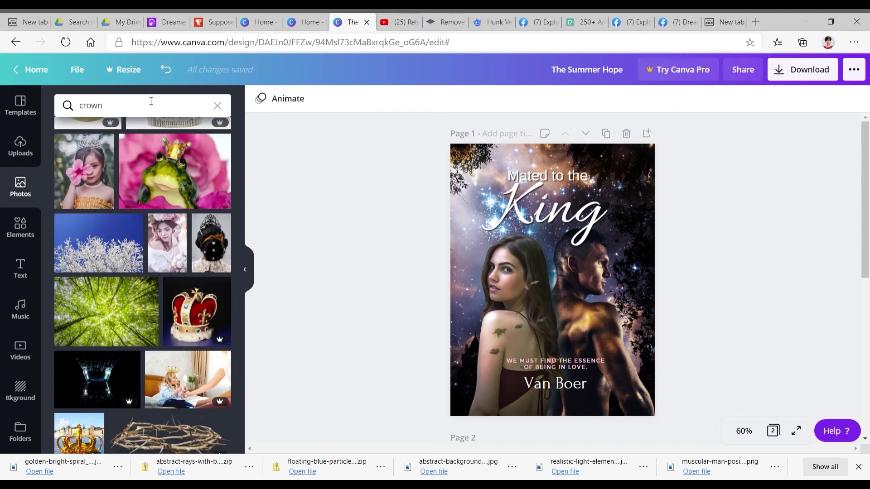
{"action": "left_click", "coordinate": [217, 107]}
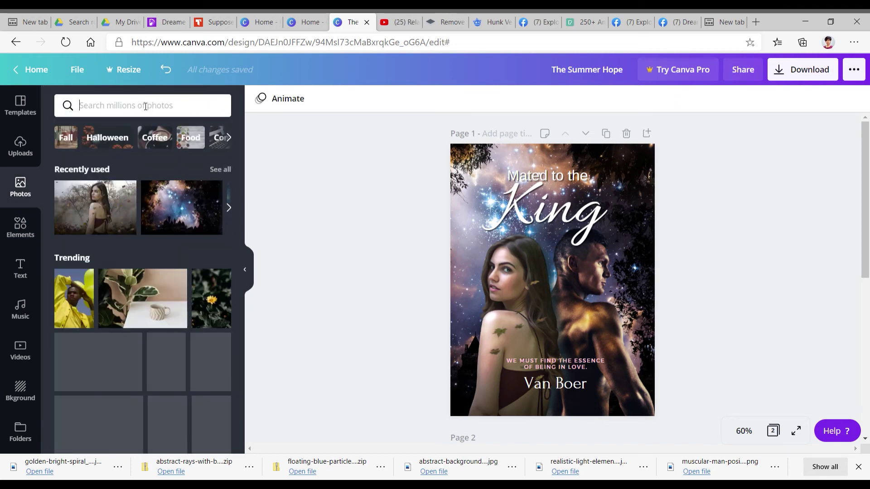
{"action": "type", "text": "fire"}
{"action": "key", "text": "Return"}
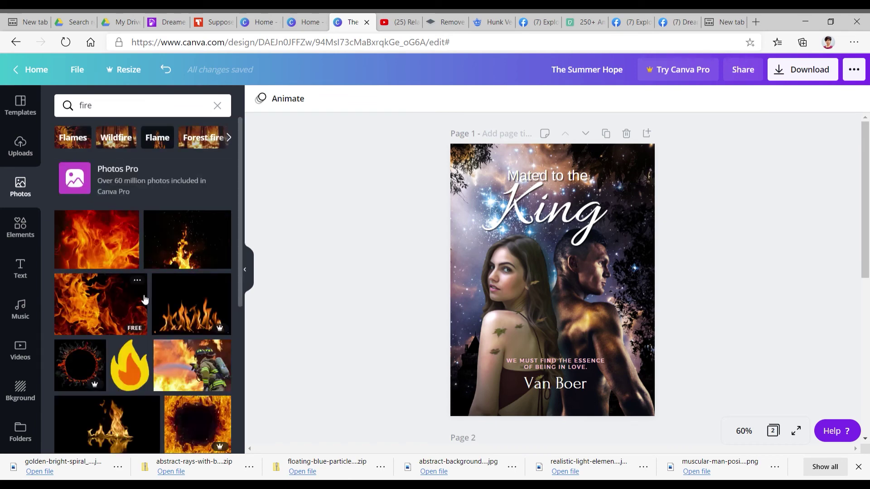
{"action": "scroll", "coordinate": [144, 299], "scroll_direction": "down", "scroll_amount": 2}
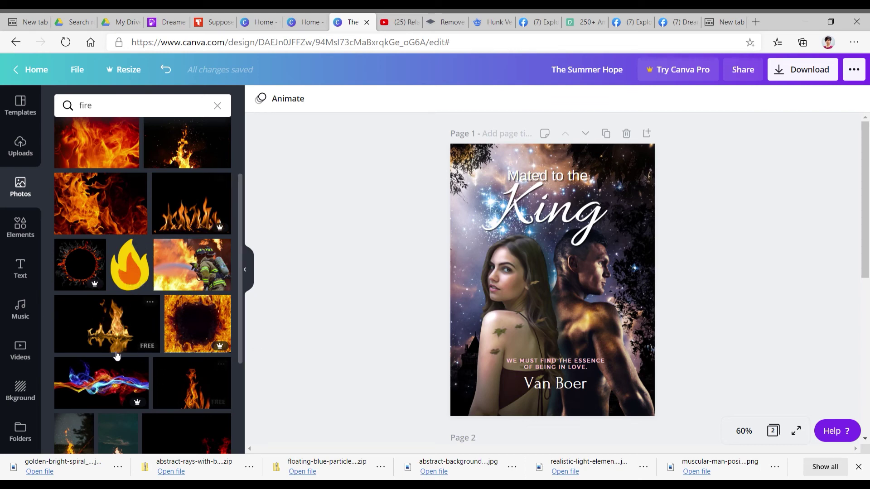
{"action": "scroll", "coordinate": [160, 410], "scroll_direction": "down", "scroll_amount": 3}
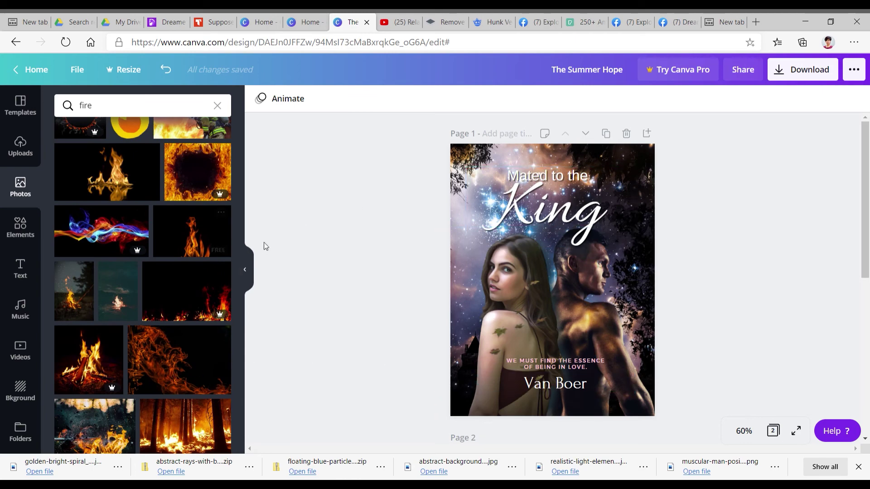
{"action": "left_click", "coordinate": [217, 105]}
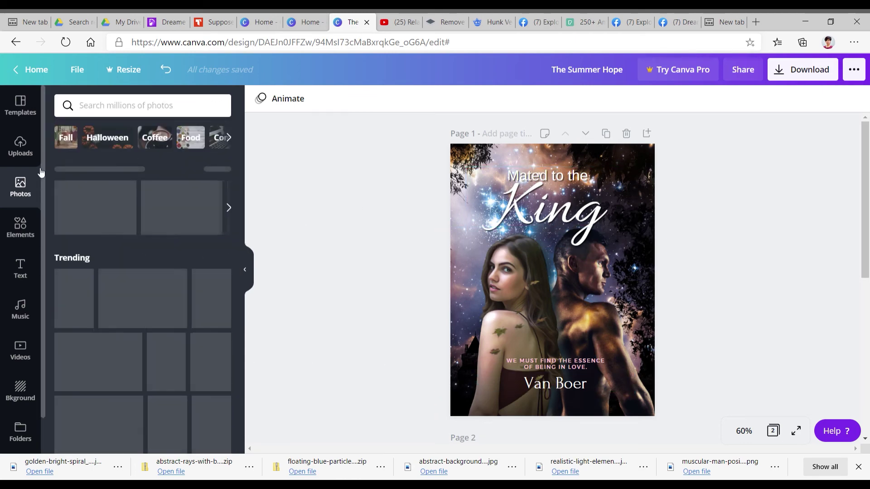
Add the uploaded black smoke image to the cover and try the Amber duotone effect on it
{"action": "left_click", "coordinate": [21, 146]}
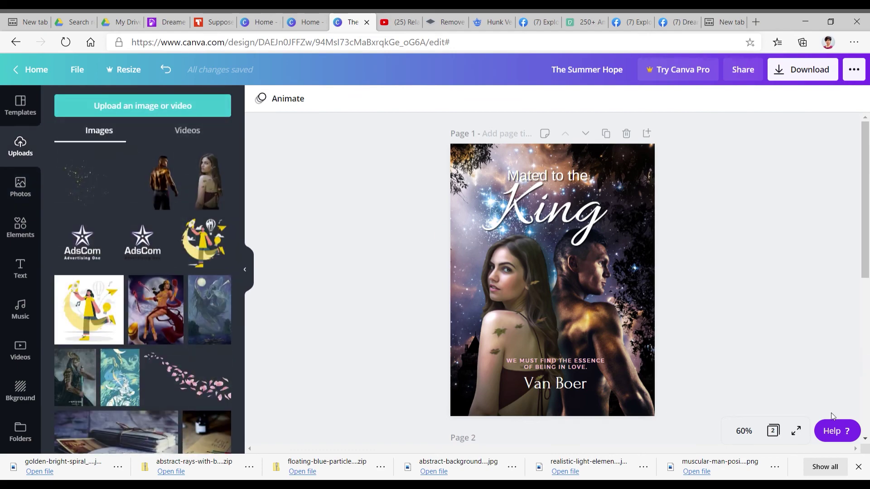
{"action": "scroll", "coordinate": [150, 213], "scroll_direction": "down", "scroll_amount": 15}
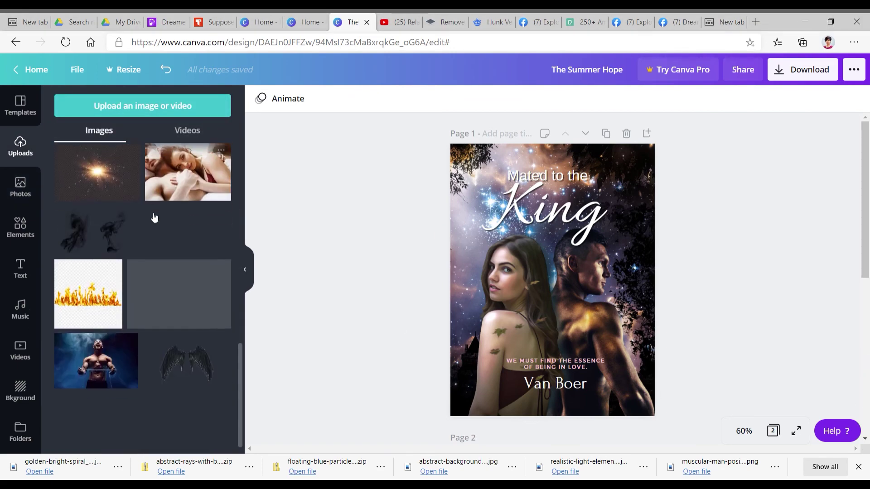
{"action": "left_click", "coordinate": [75, 235]}
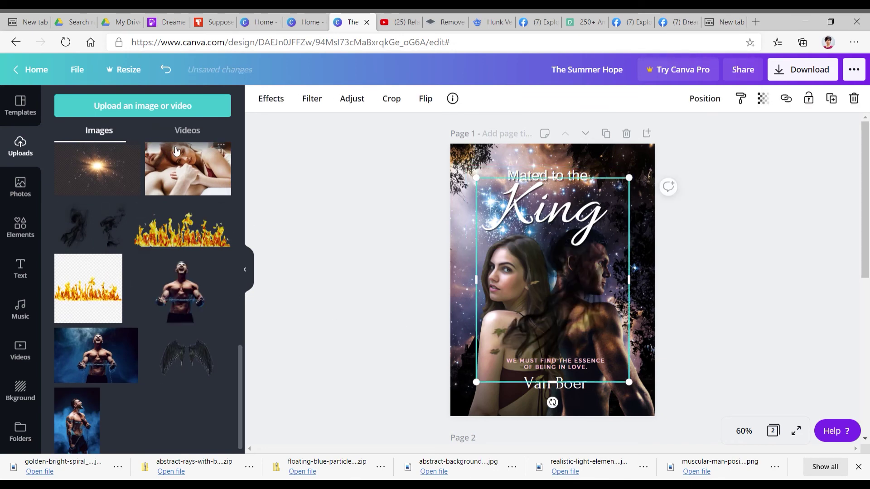
{"action": "left_click", "coordinate": [276, 104]}
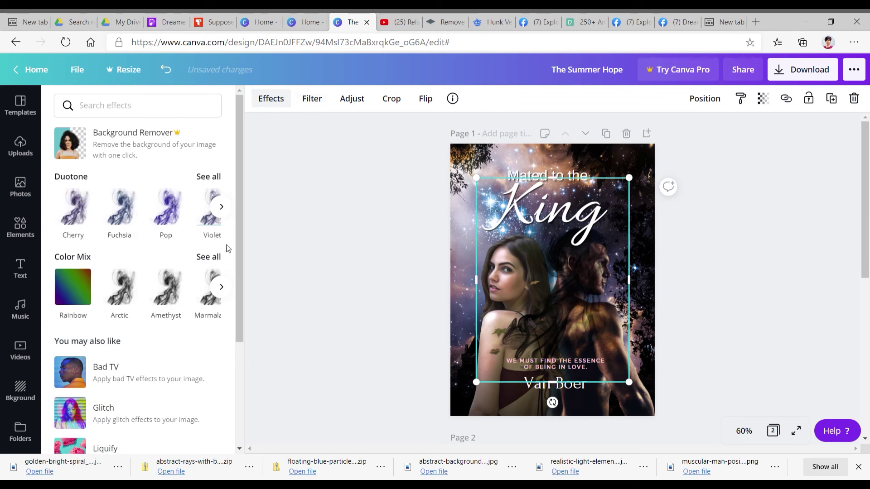
{"action": "left_click", "coordinate": [222, 208]}
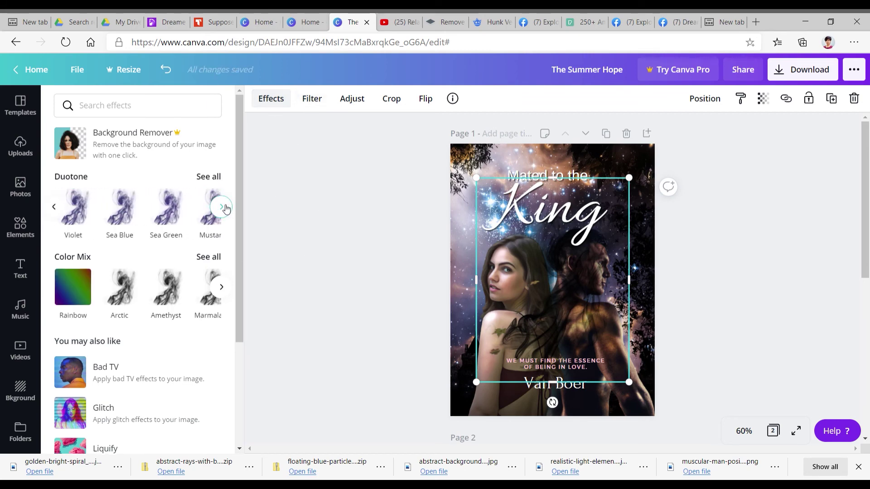
{"action": "left_click", "coordinate": [119, 207]}
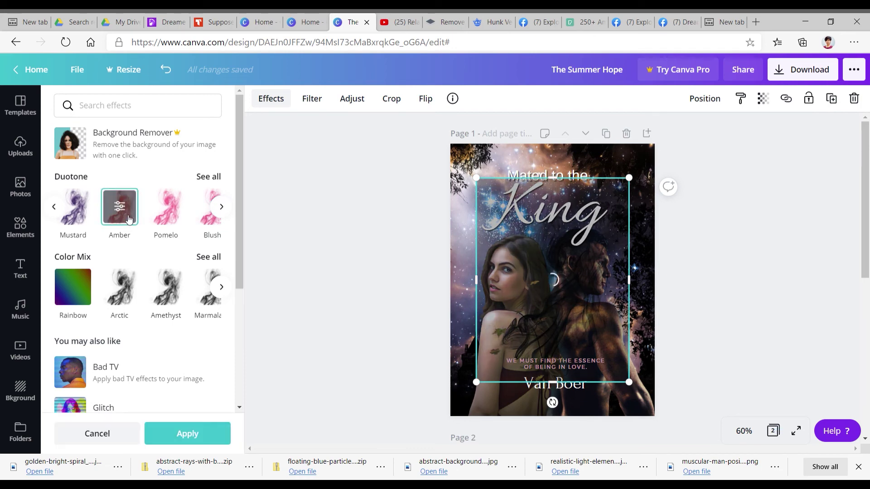
Try the smoke at a smaller size over the lower half of the cover, between the woman and the man
{"action": "left_click_drag", "start_coordinate": [561, 333], "coordinate": [559, 386]}
{"action": "left_click_drag", "start_coordinate": [631, 257], "coordinate": [605, 307]}
{"action": "left_click_drag", "start_coordinate": [615, 302], "coordinate": [615, 301]}
{"action": "left_click_drag", "start_coordinate": [591, 337], "coordinate": [557, 345]}
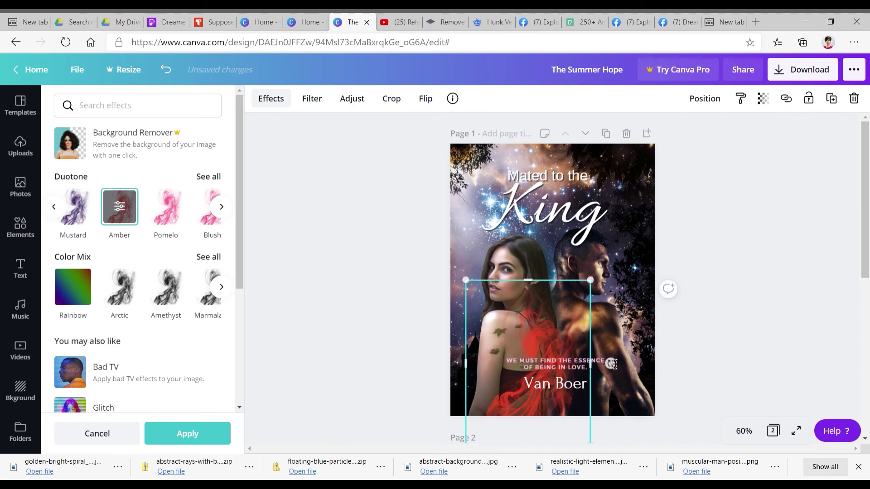
{"action": "left_click_drag", "start_coordinate": [615, 378], "coordinate": [592, 355]}
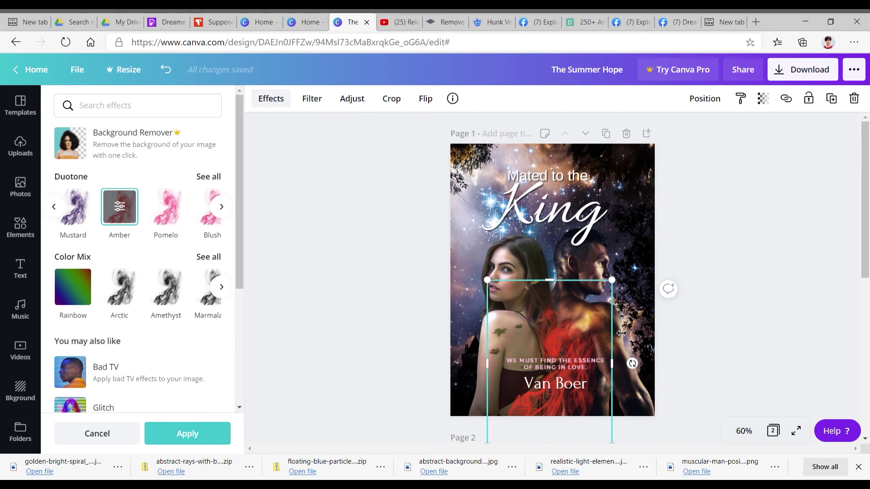
{"action": "key", "text": "Escape"}
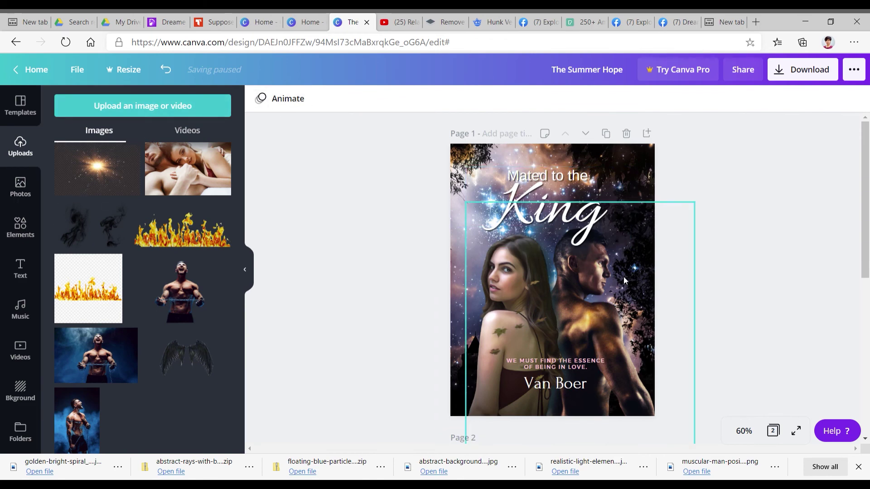
Replace the author name at the foot of the cover with "Moonlight Dreamer"
{"action": "left_click", "coordinate": [579, 370]}
{"action": "left_click", "coordinate": [579, 384]}
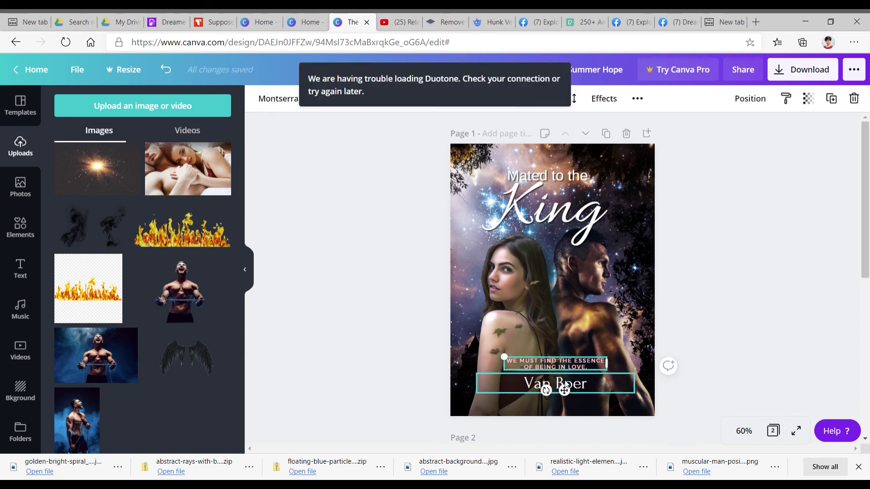
{"action": "triple_click", "coordinate": [604, 390]}
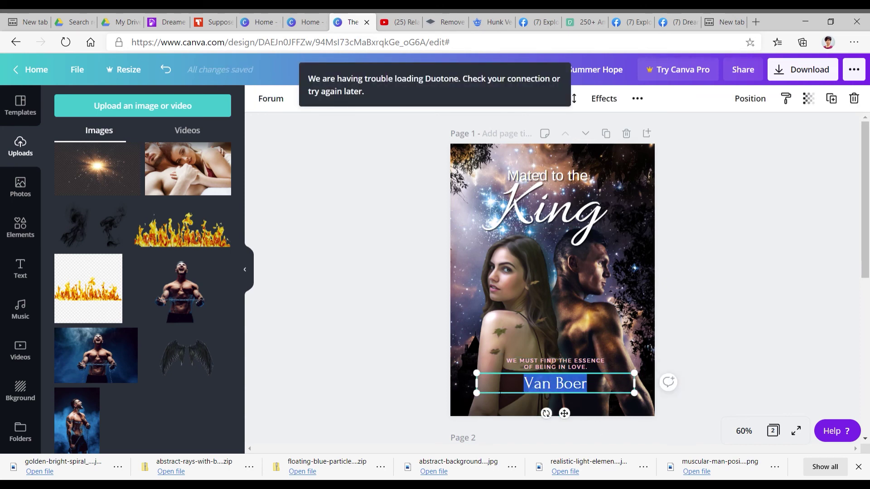
{"action": "type", "text": "Moon;"}
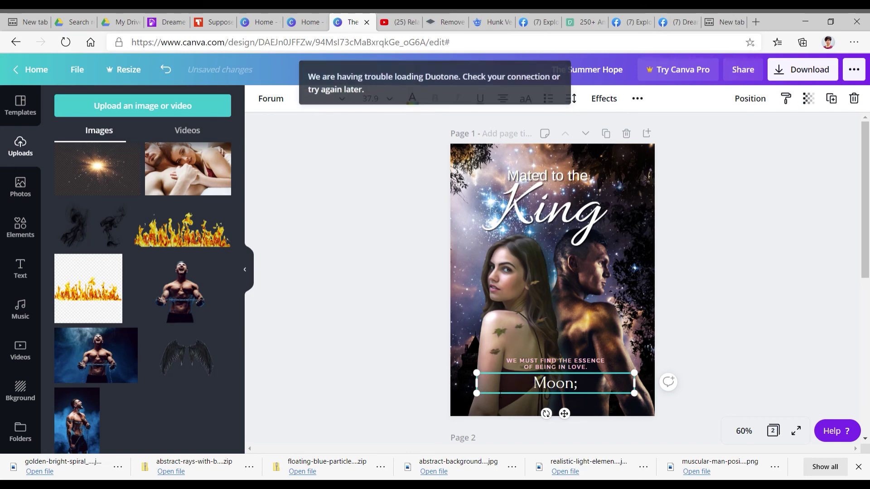
{"action": "key", "text": "BackSpace"}
{"action": "type", "text": "light"}
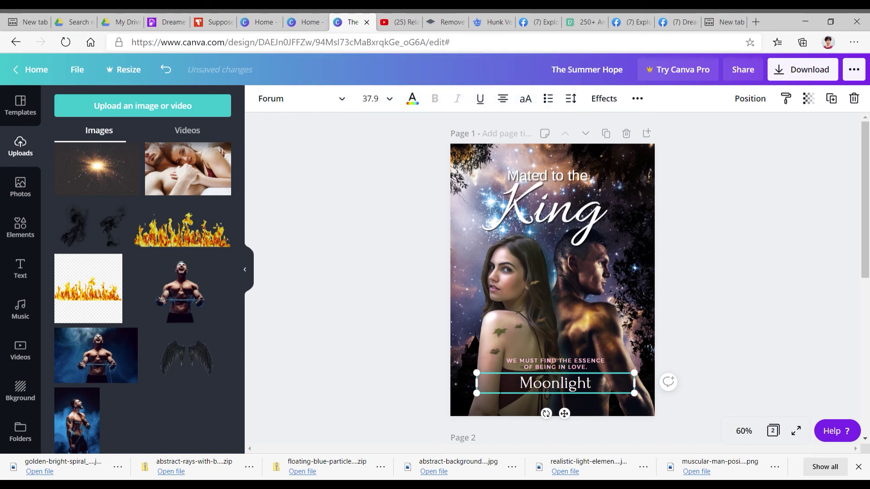
{"action": "type", "text": " Dreamer"}
Select the whole author name and try the Allura font on it
{"action": "key", "text": "ctrl+a"}
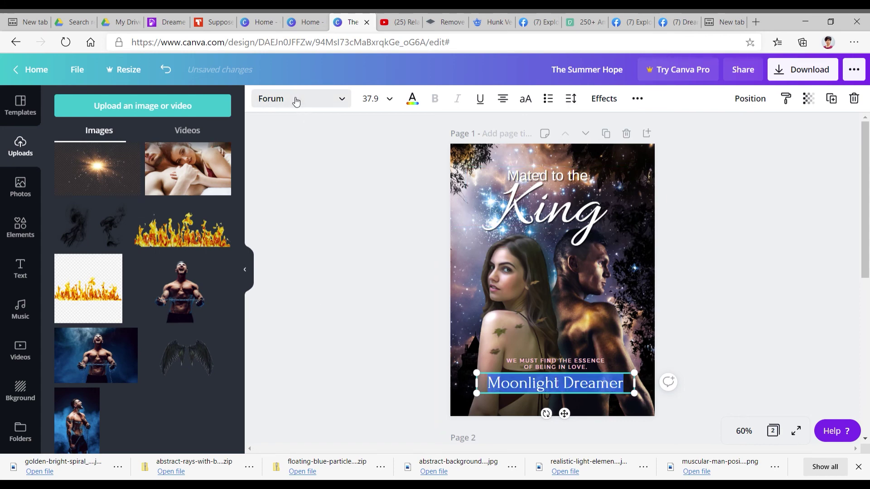
{"action": "left_click", "coordinate": [338, 105]}
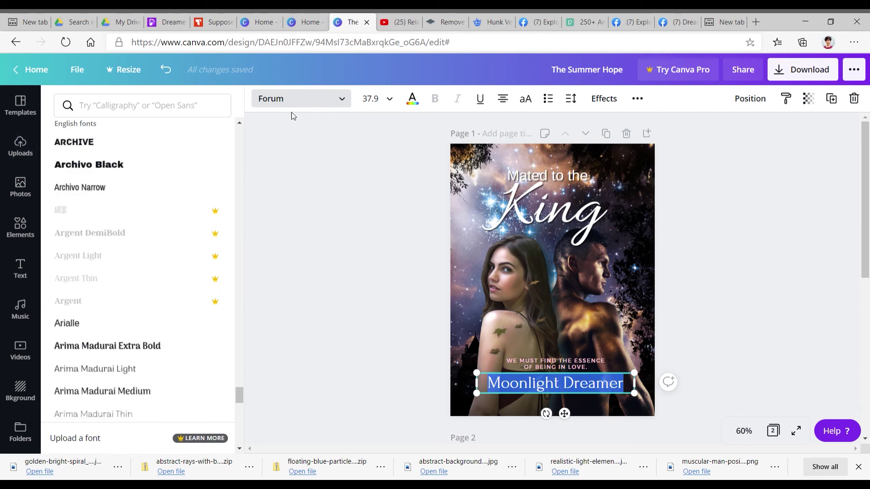
{"action": "left_click_drag", "start_coordinate": [242, 395], "coordinate": [240, 131]}
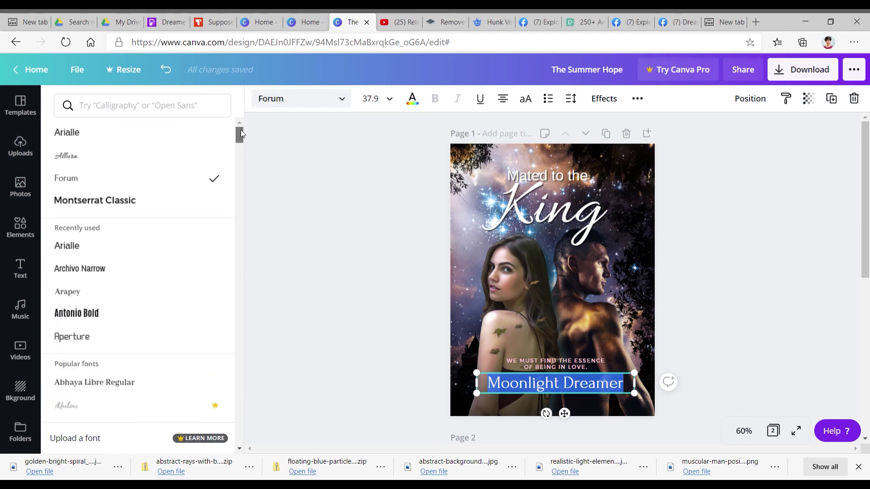
{"action": "left_click", "coordinate": [142, 156]}
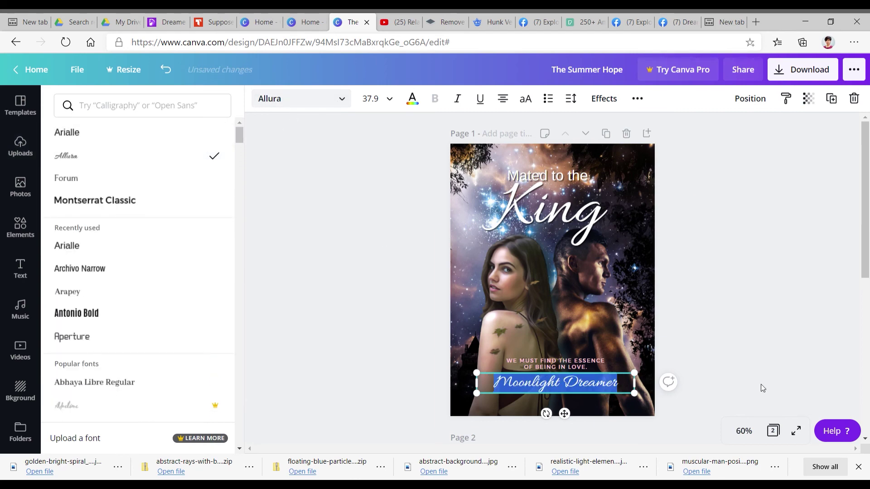
Look further through the popular fonts and try Moontime on the author name
{"action": "scroll", "coordinate": [204, 279], "scroll_direction": "down", "scroll_amount": 2}
{"action": "scroll", "coordinate": [205, 281], "scroll_direction": "down", "scroll_amount": 12}
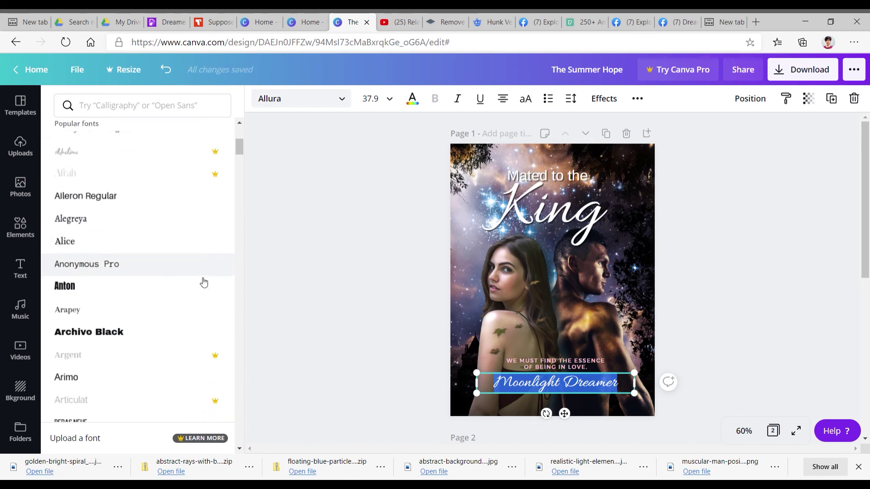
{"action": "scroll", "coordinate": [203, 283], "scroll_direction": "down", "scroll_amount": 14}
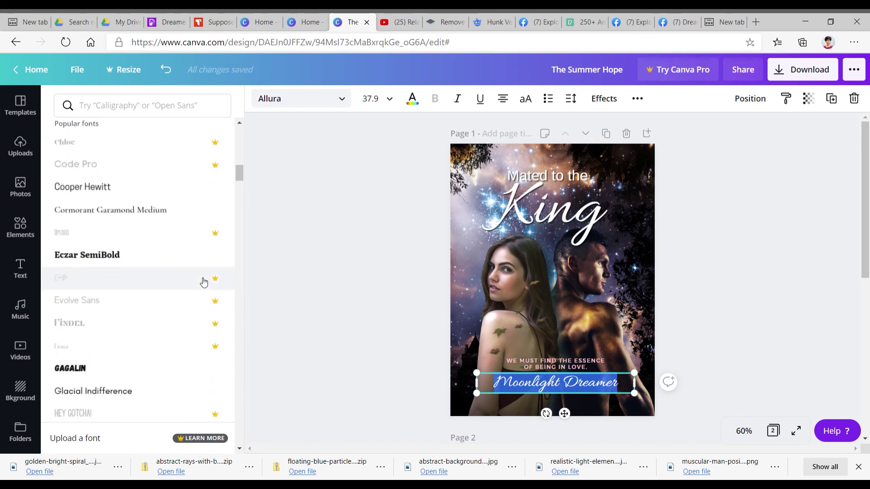
{"action": "scroll", "coordinate": [203, 282], "scroll_direction": "down", "scroll_amount": 3}
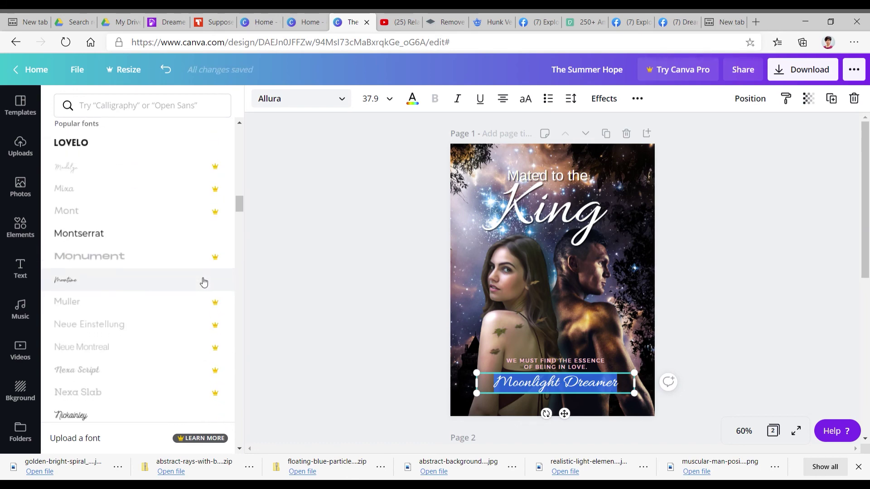
{"action": "left_click", "coordinate": [204, 281]}
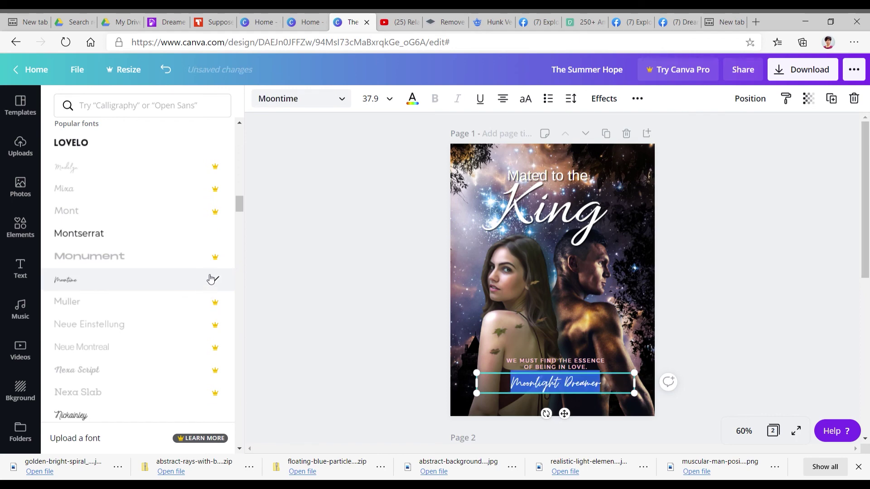
Try the Nickainley and Playfair Display fonts on the author name, and switch it to Poppins Light
{"action": "scroll", "coordinate": [166, 276], "scroll_direction": "down", "scroll_amount": 8}
{"action": "left_click", "coordinate": [160, 219]}
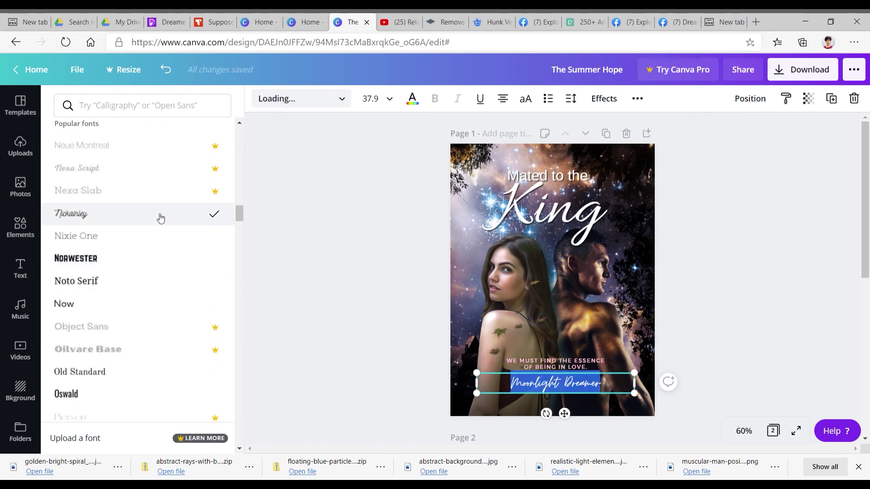
{"action": "scroll", "coordinate": [159, 219], "scroll_direction": "down", "scroll_amount": 5}
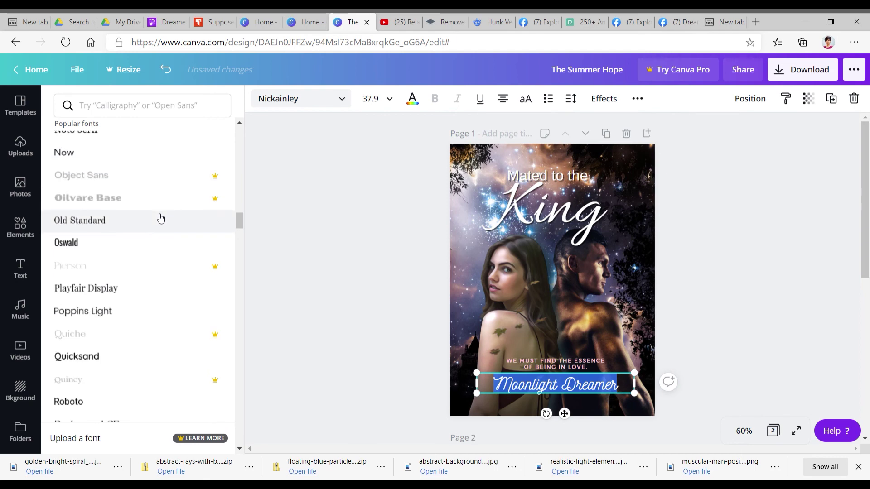
{"action": "left_click", "coordinate": [141, 296]}
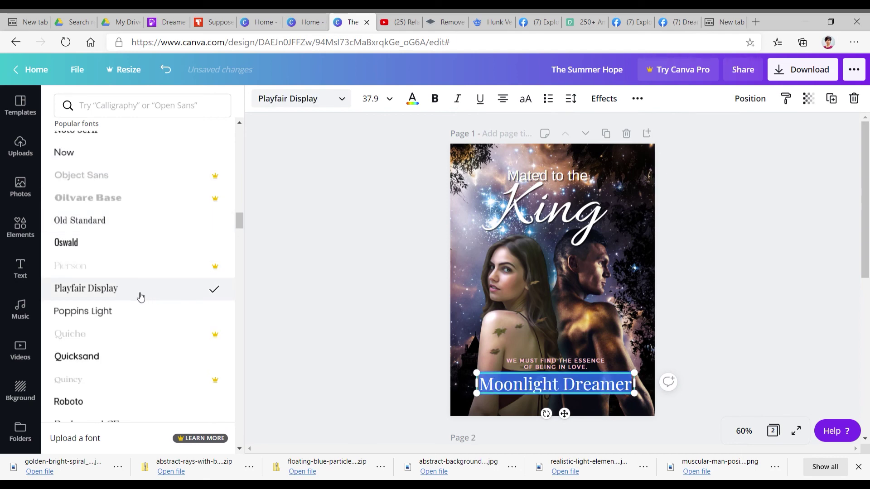
{"action": "left_click", "coordinate": [142, 310]}
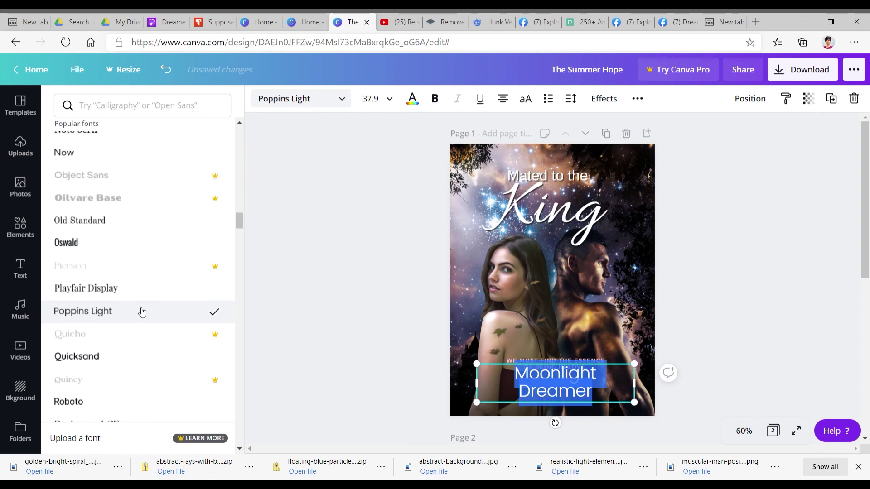
Look further through the popular fonts and apply the Virtual font to the author name
{"action": "scroll", "coordinate": [142, 312], "scroll_direction": "down", "scroll_amount": 5}
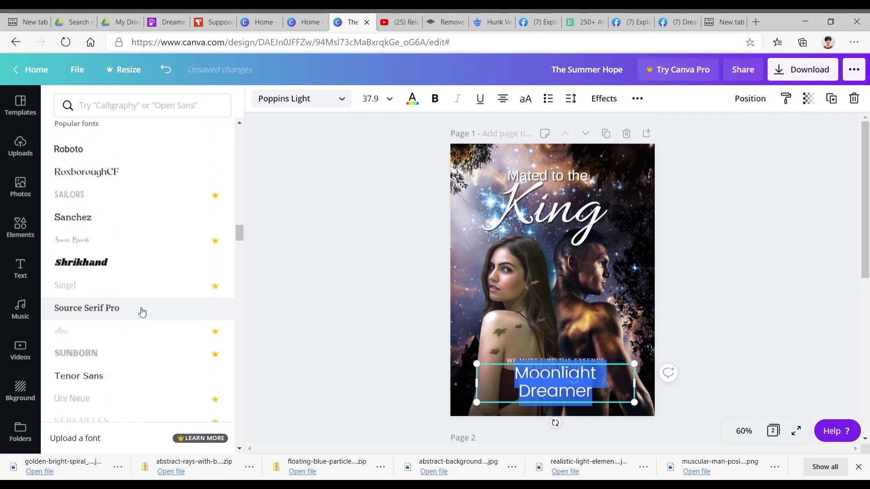
{"action": "scroll", "coordinate": [142, 312], "scroll_direction": "down", "scroll_amount": 3}
{"action": "left_click", "coordinate": [154, 302]}
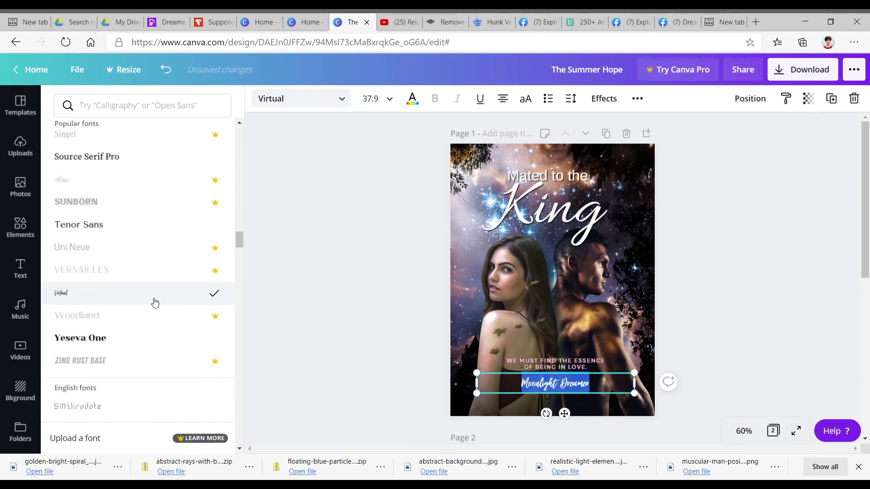
{"action": "left_click", "coordinate": [770, 348]}
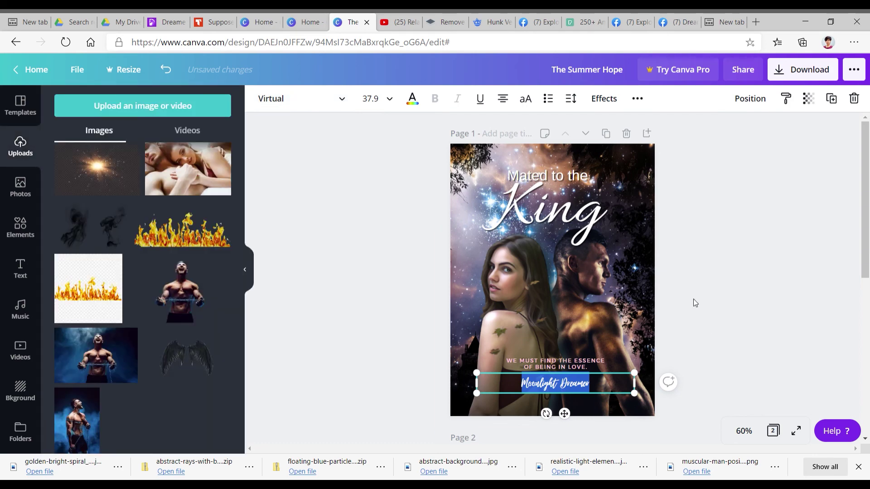
{"action": "left_click", "coordinate": [693, 300]}
Move the author name slightly lower on the cover and the tagline above it slightly higher
{"action": "left_click", "coordinate": [582, 387]}
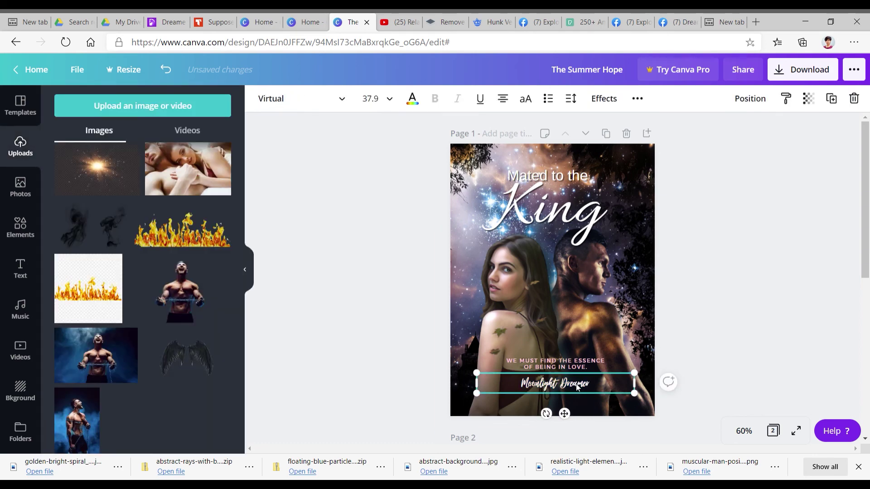
{"action": "left_click_drag", "start_coordinate": [582, 394], "coordinate": [582, 396]}
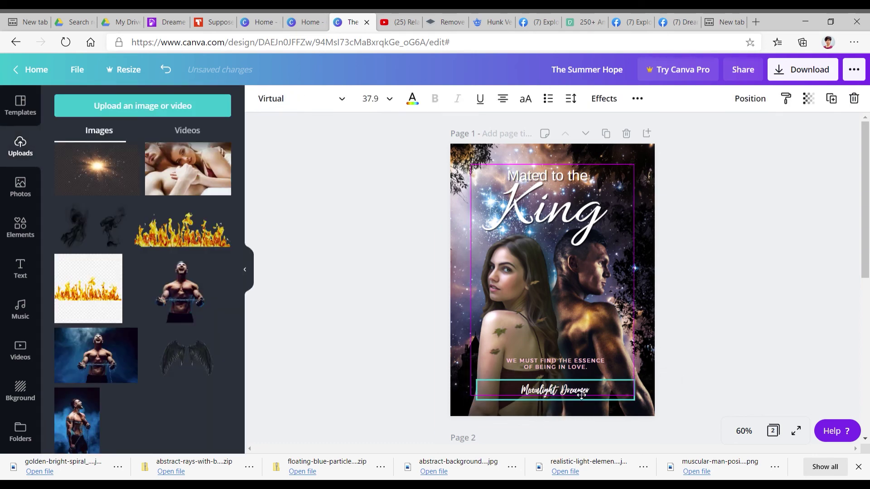
{"action": "left_click", "coordinate": [703, 382]}
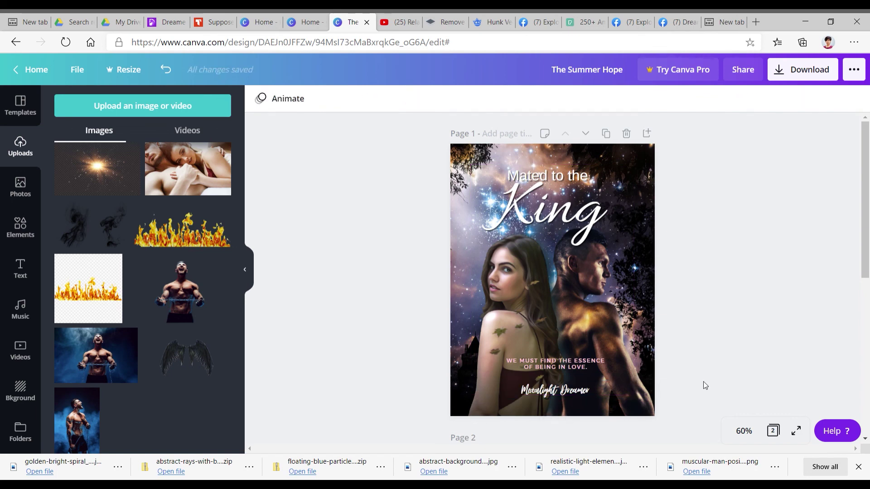
{"action": "left_click", "coordinate": [532, 367]}
{"action": "mouse_move", "coordinate": [557, 364]}
{"action": "left_mouse_down"}
{"action": "mouse_move", "coordinate": [559, 352]}
{"action": "mouse_move", "coordinate": [561, 359]}
{"action": "left_mouse_up"}
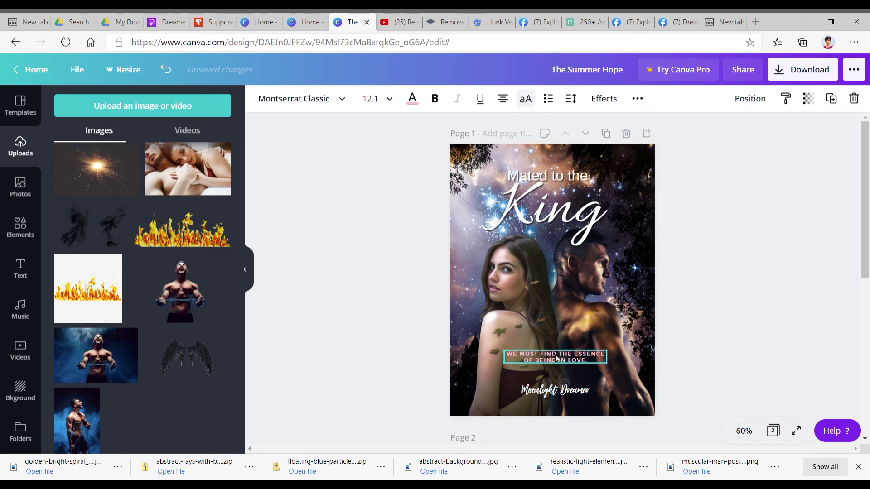
{"action": "left_click", "coordinate": [720, 336]}
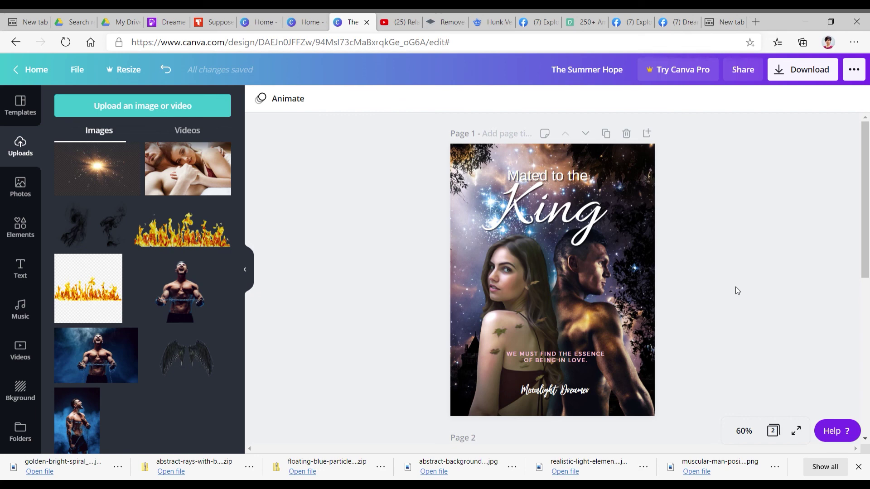
Save the cover design and check the cover size requirements on the Dreame story creation page
{"action": "left_click", "coordinate": [78, 71]}
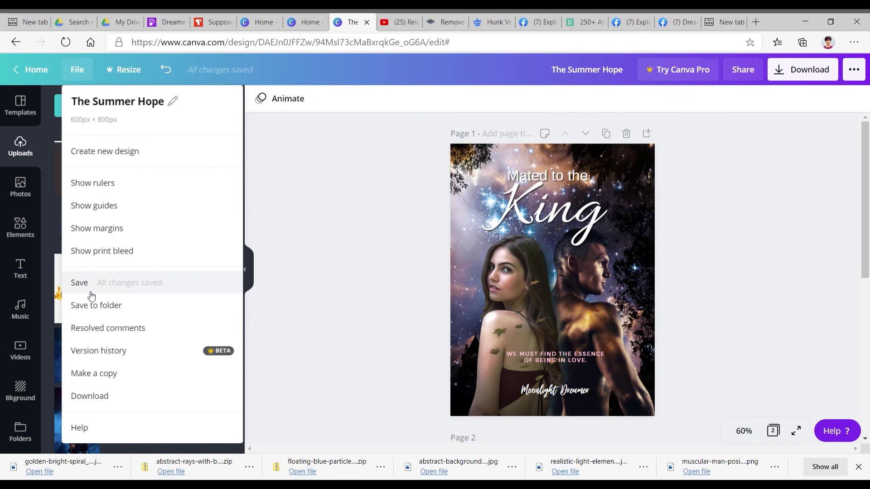
{"action": "left_click", "coordinate": [91, 295]}
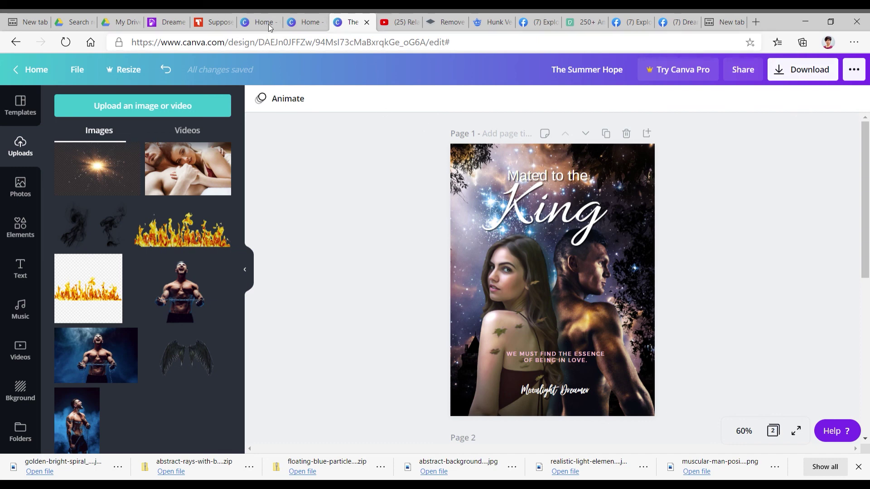
{"action": "left_click", "coordinate": [164, 24]}
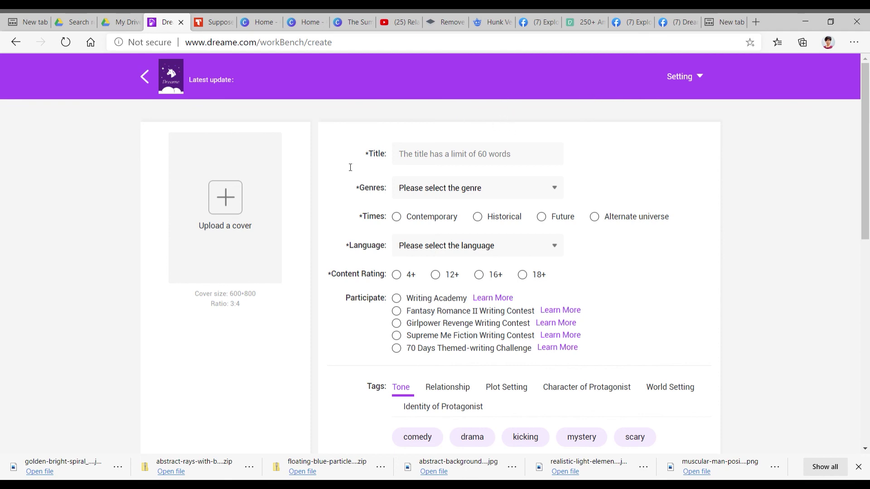
Return to the Canva design, download only Page 1 as a PNG and close the download message
{"action": "left_click", "coordinate": [345, 24]}
{"action": "left_click", "coordinate": [804, 68]}
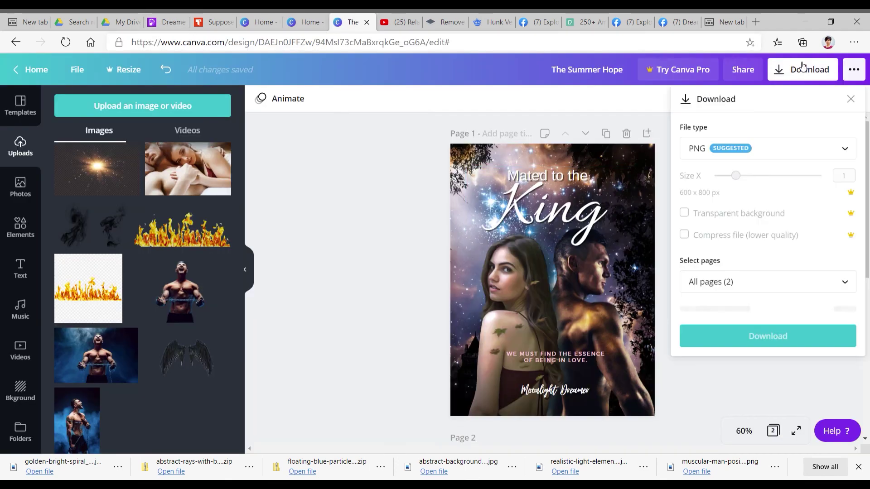
{"action": "left_click", "coordinate": [828, 283]}
{"action": "left_click", "coordinate": [770, 346]}
{"action": "left_click", "coordinate": [776, 418]}
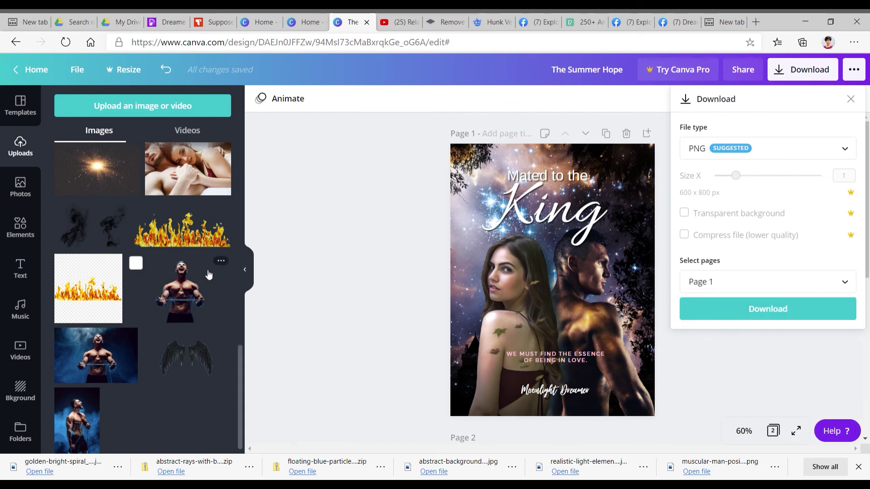
{"action": "left_click", "coordinate": [740, 309]}
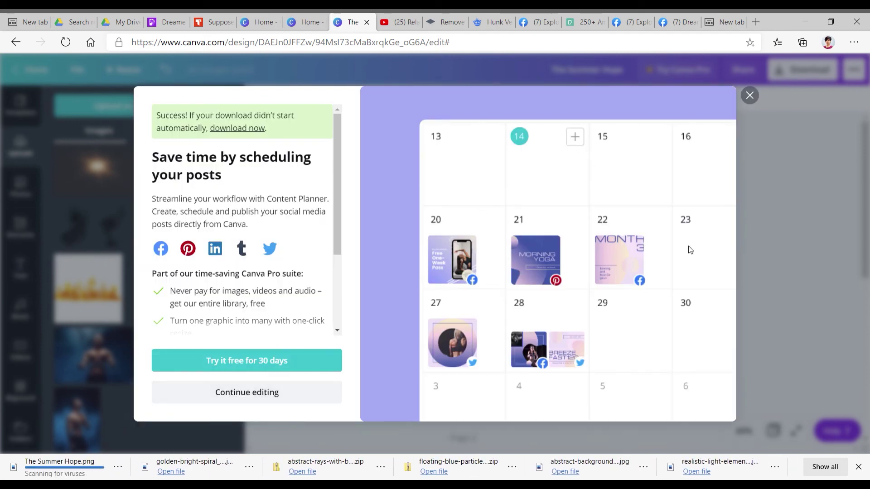
{"action": "left_click", "coordinate": [761, 290]}
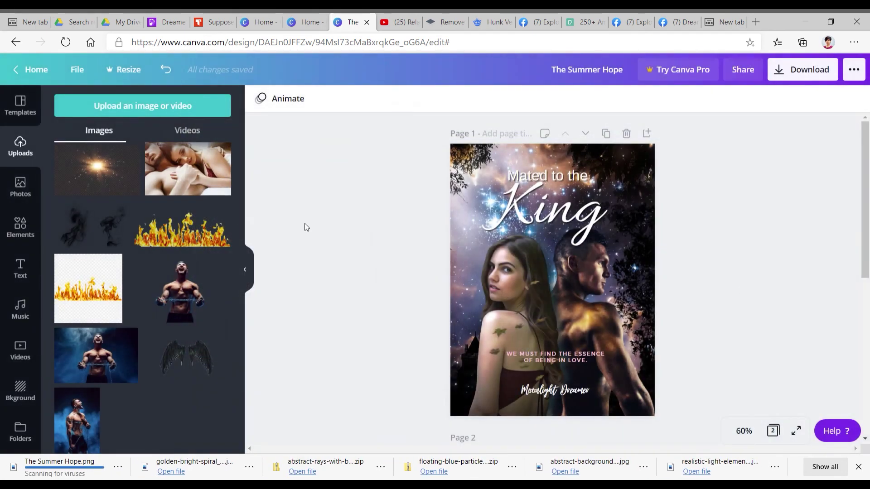
Switch to the Dreame story creation page and start uploading a cover
{"action": "left_click", "coordinate": [165, 22]}
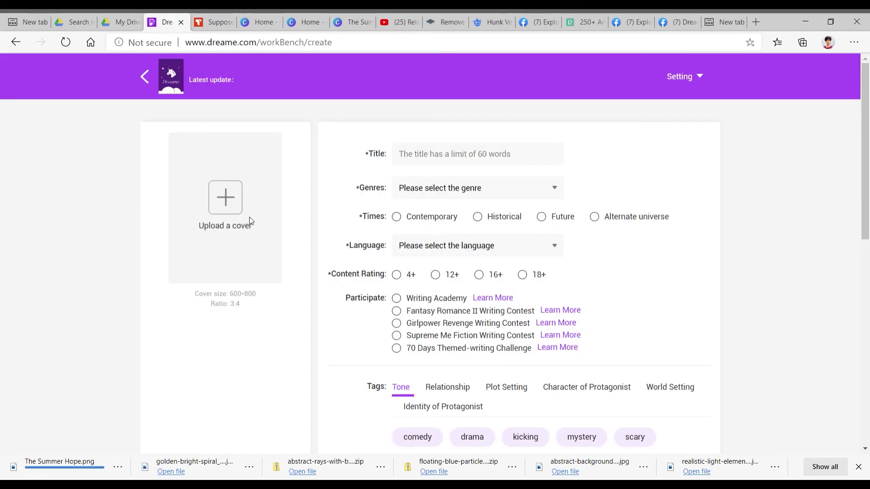
{"action": "left_click", "coordinate": [228, 201]}
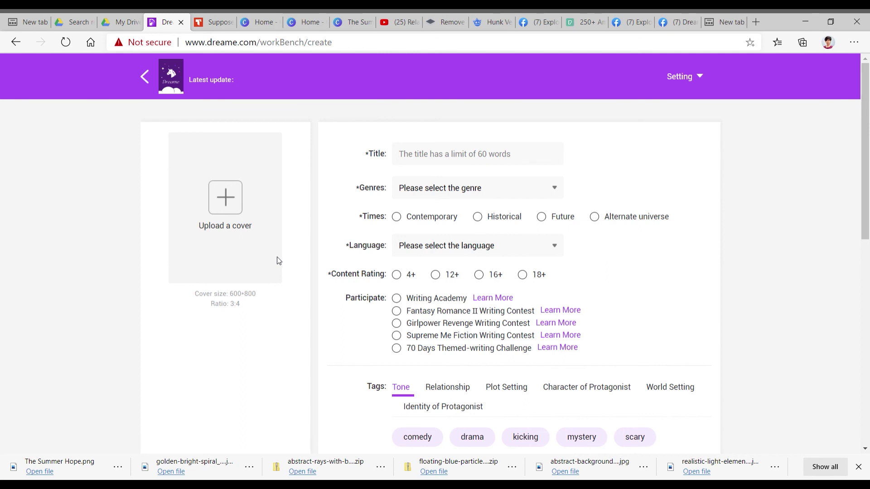
{"action": "left_click", "coordinate": [222, 196]}
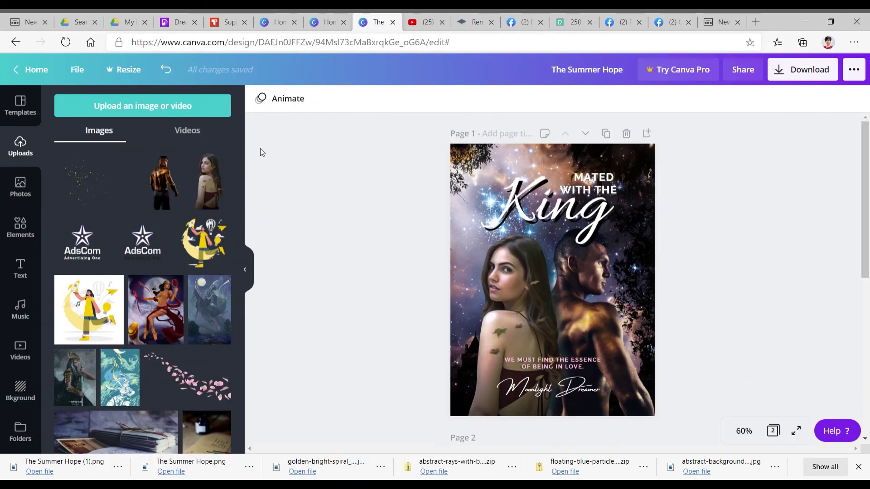
Leave the cover design for the Canva home page and examine its design types, template sections, features and learning resources
{"action": "left_click", "coordinate": [28, 73]}
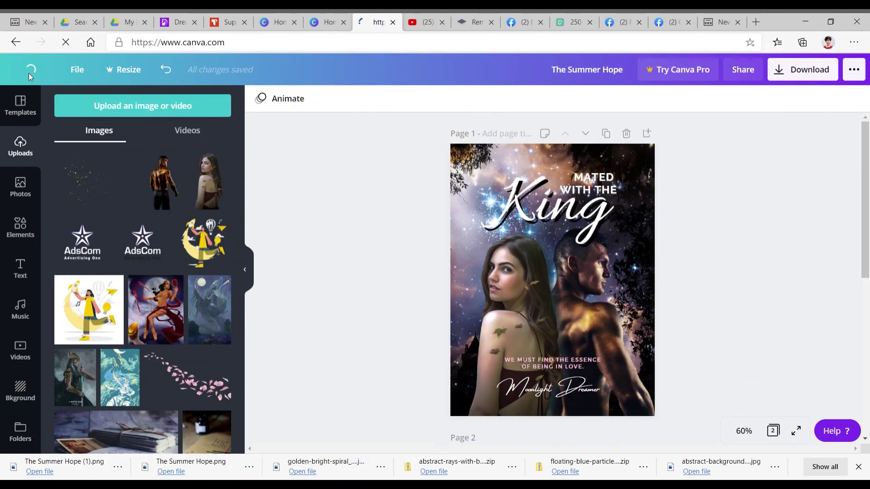
{"action": "scroll", "coordinate": [494, 239], "scroll_direction": "down", "scroll_amount": 1}
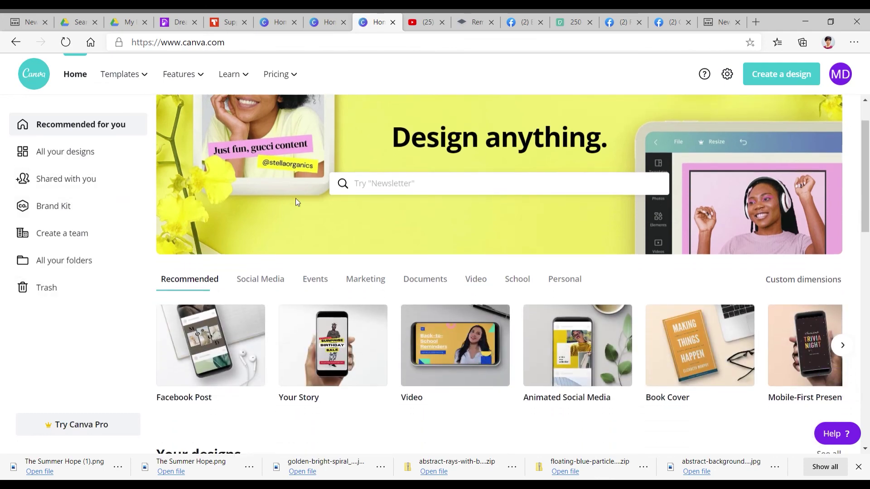
{"action": "scroll", "coordinate": [295, 200], "scroll_direction": "down", "scroll_amount": 4}
{"action": "scroll", "coordinate": [592, 301], "scroll_direction": "down", "scroll_amount": 14}
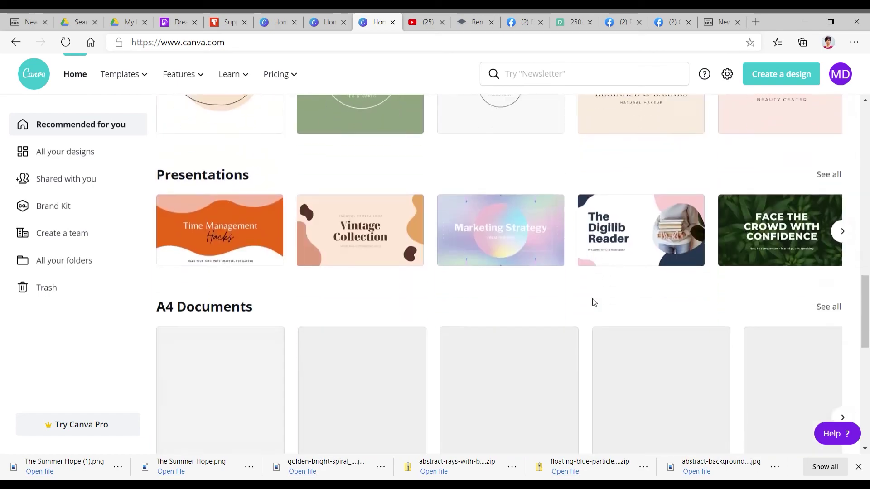
{"action": "scroll", "coordinate": [595, 302], "scroll_direction": "down", "scroll_amount": 10}
{"action": "scroll", "coordinate": [595, 303], "scroll_direction": "up", "scroll_amount": 7}
{"action": "scroll", "coordinate": [594, 301], "scroll_direction": "up", "scroll_amount": 20}
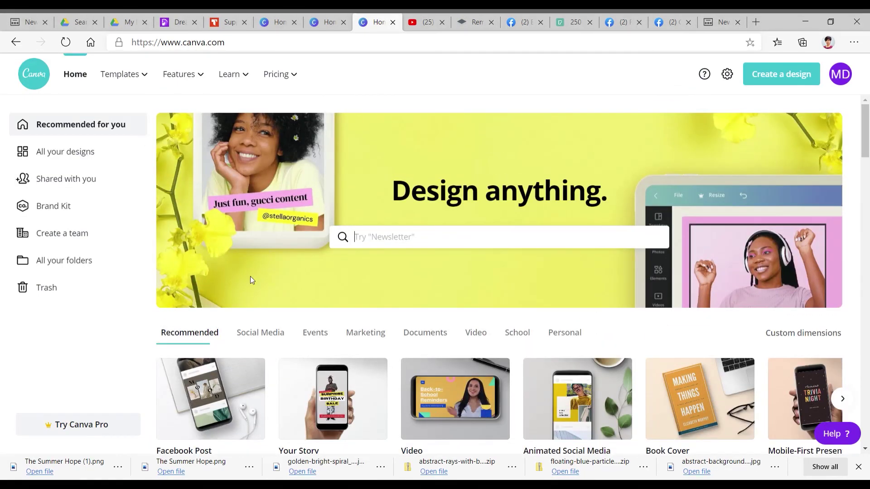
{"action": "mouse_move", "coordinate": [179, 74]}
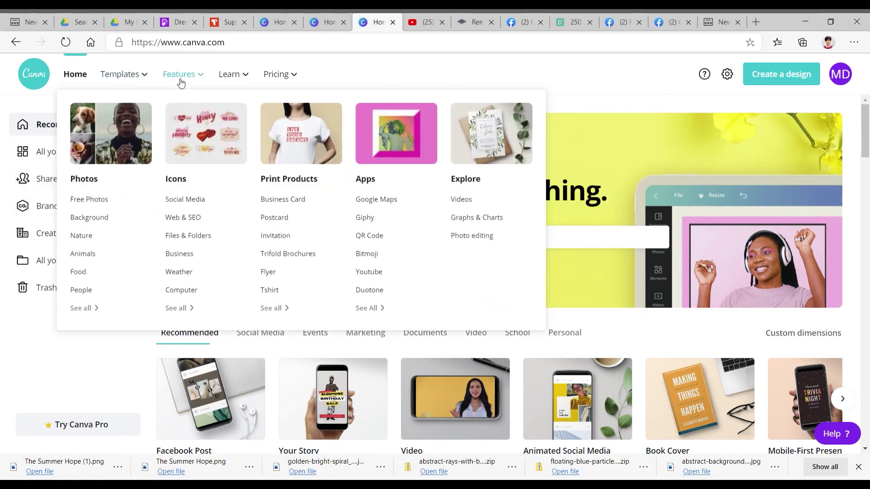
{"action": "mouse_move", "coordinate": [111, 78]}
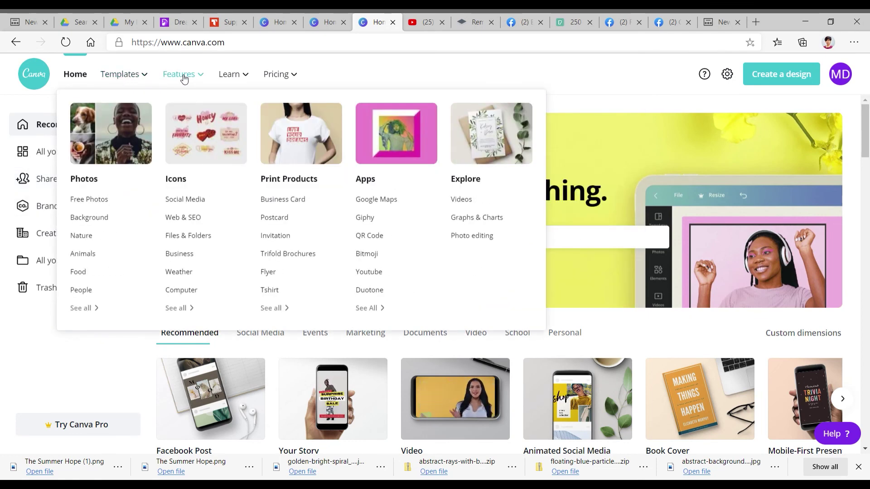
{"action": "mouse_move", "coordinate": [234, 75]}
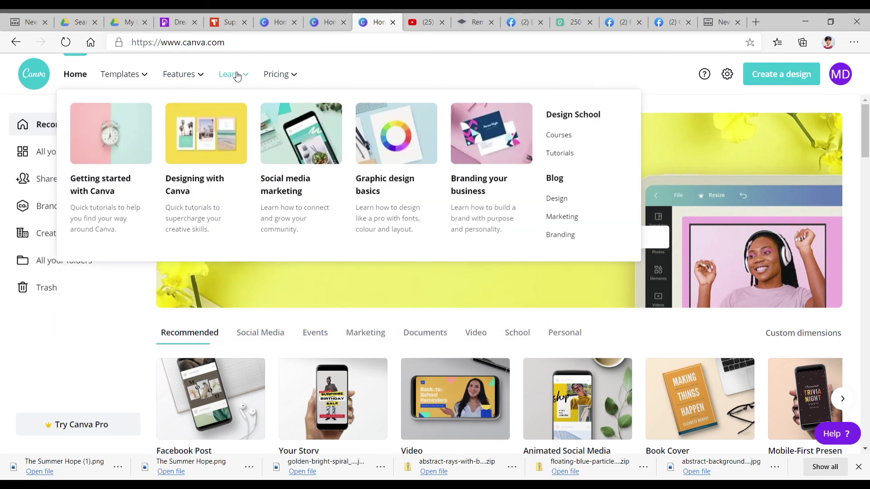